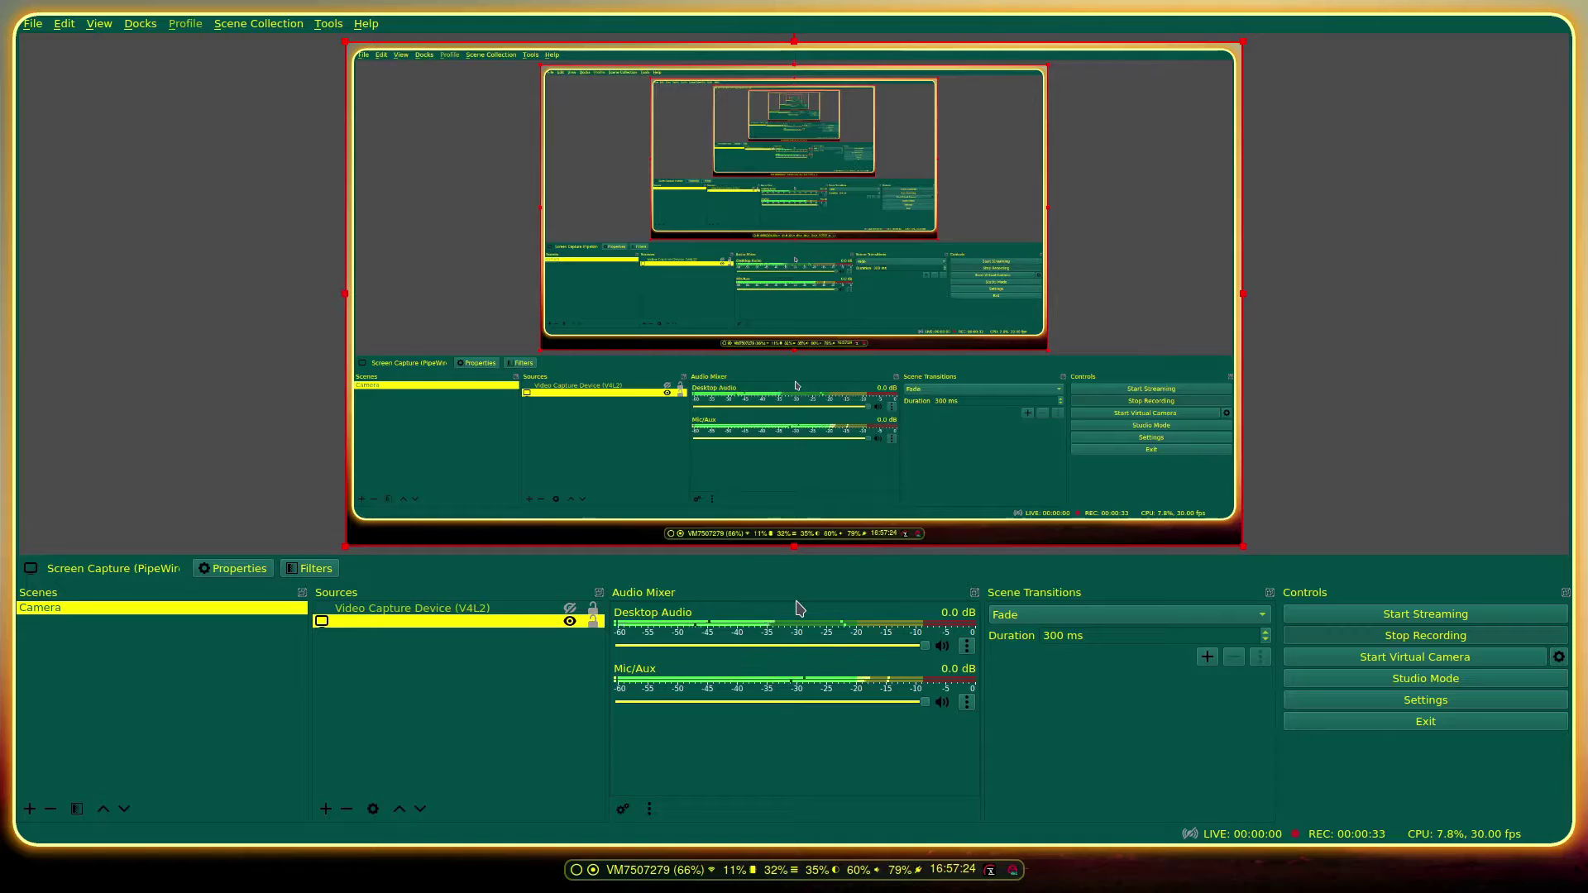
Open hyprland.conf from the .config/hypr folder of the home directory in the text editor.
key(super+1)
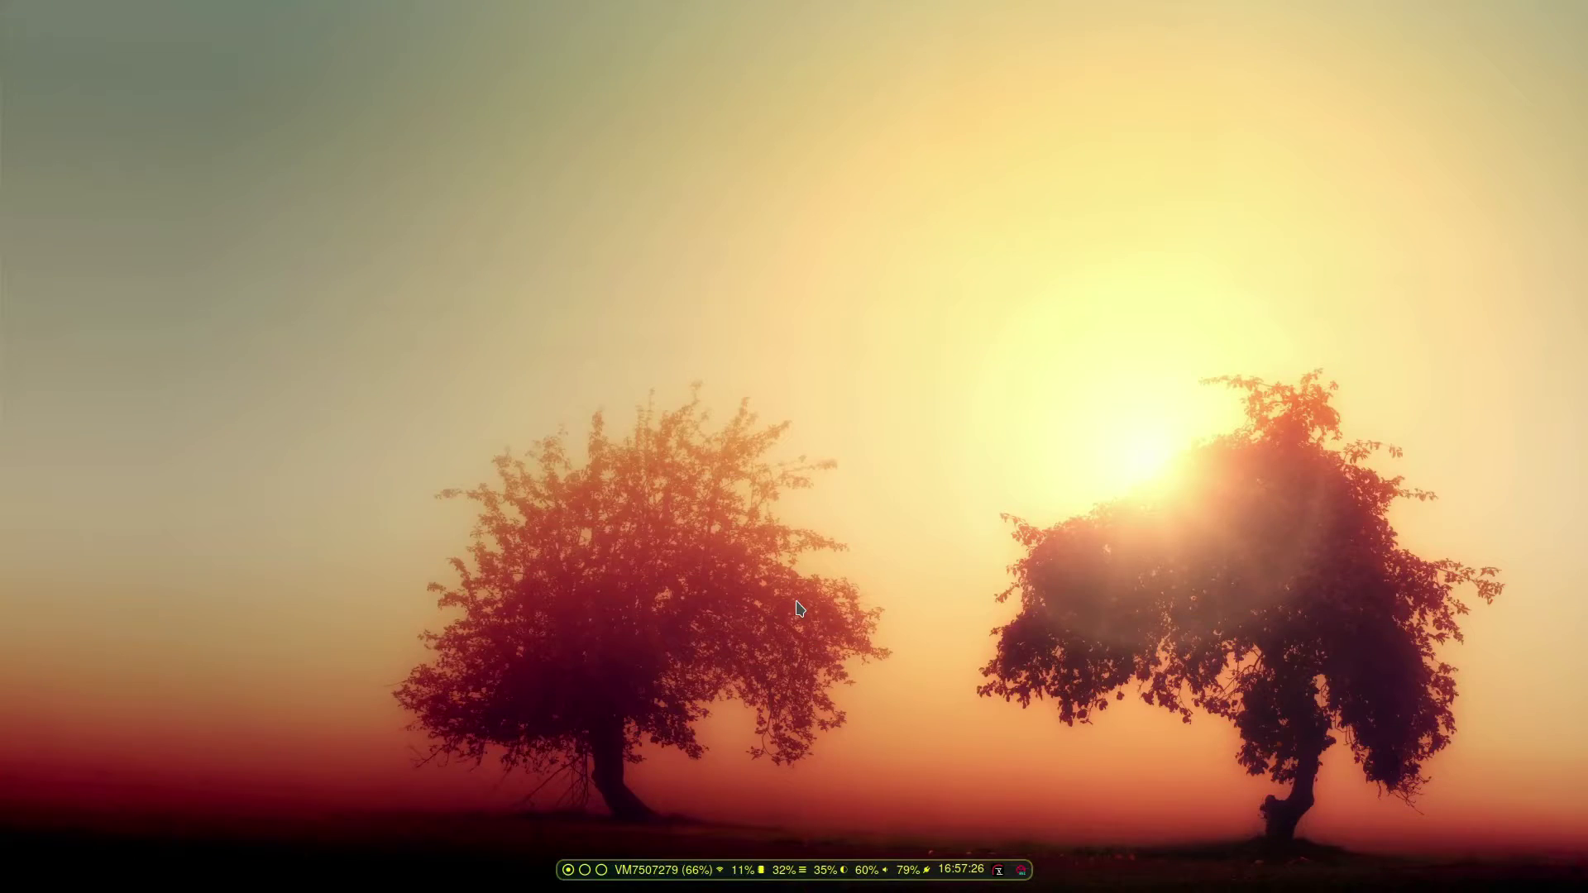
key(super+2)
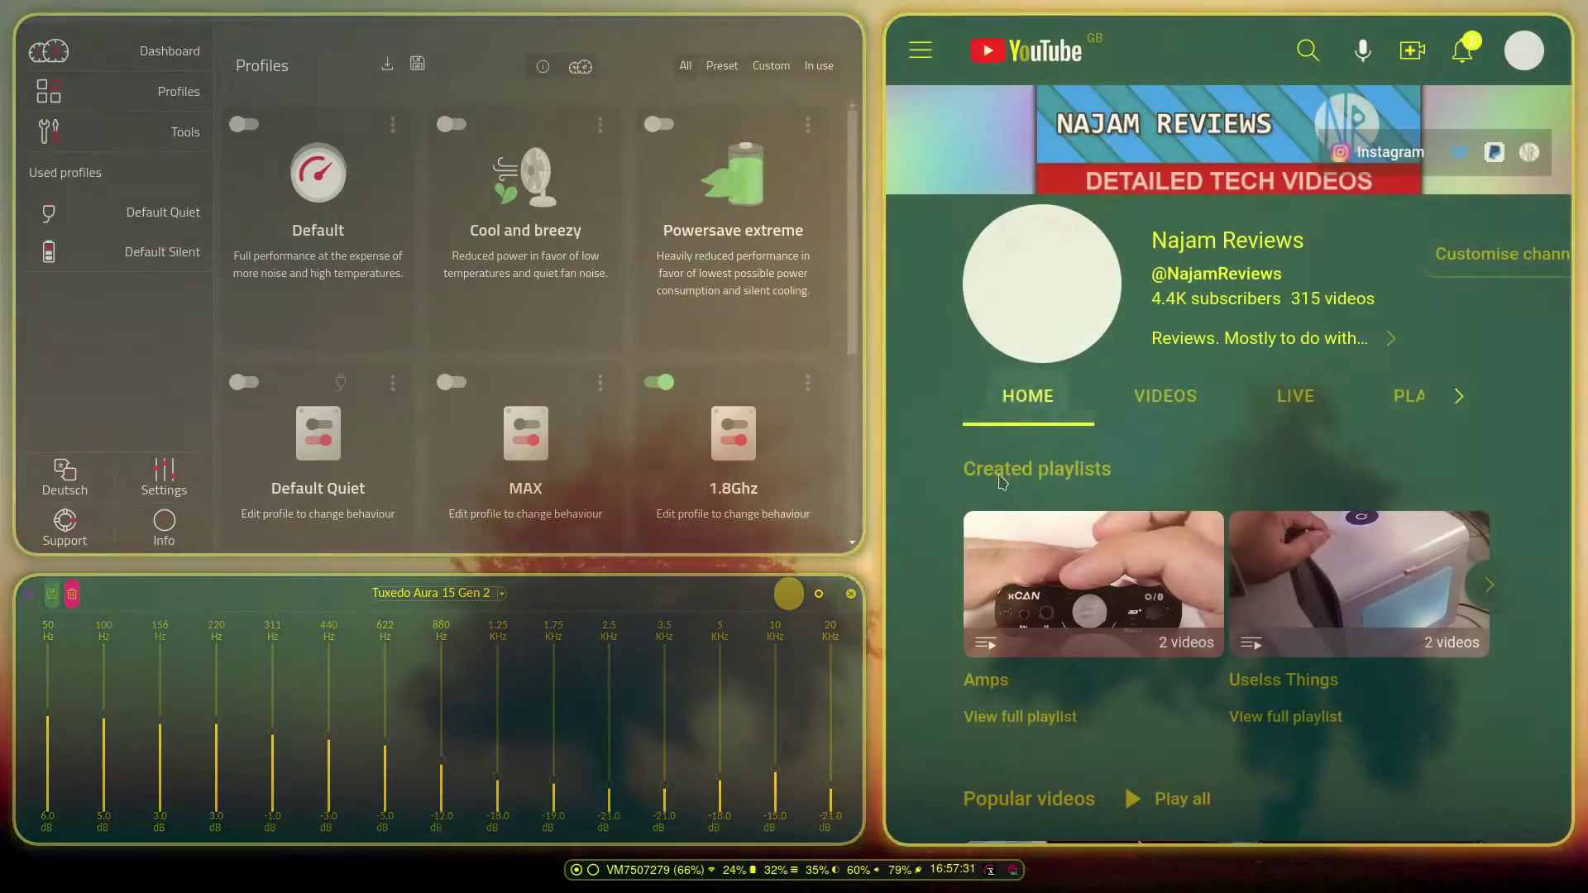
key(super+3)
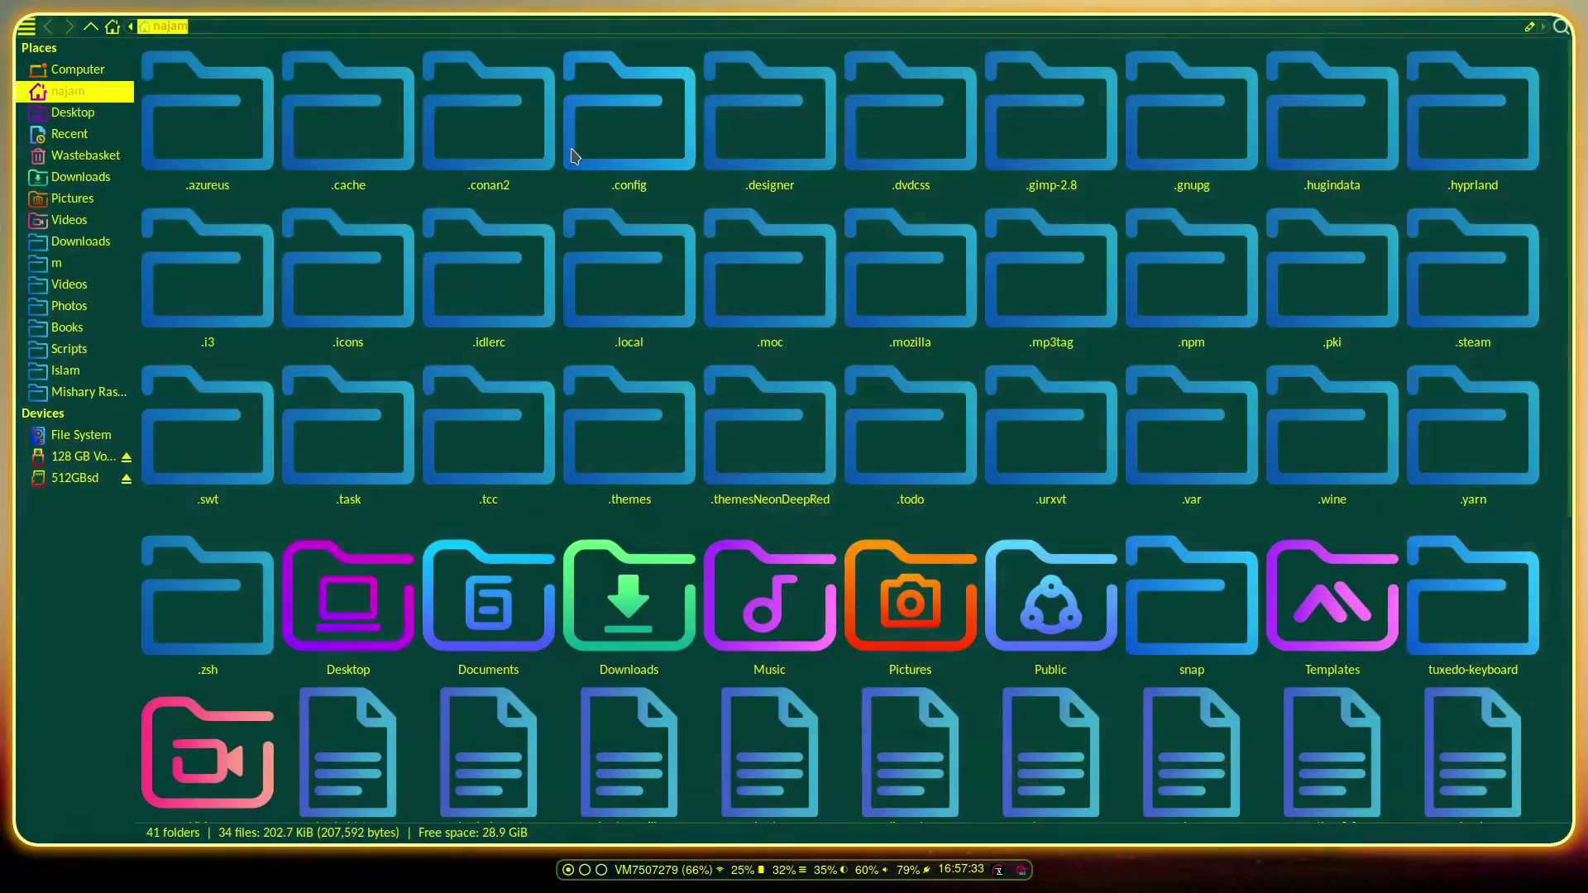
double_click(656, 170)
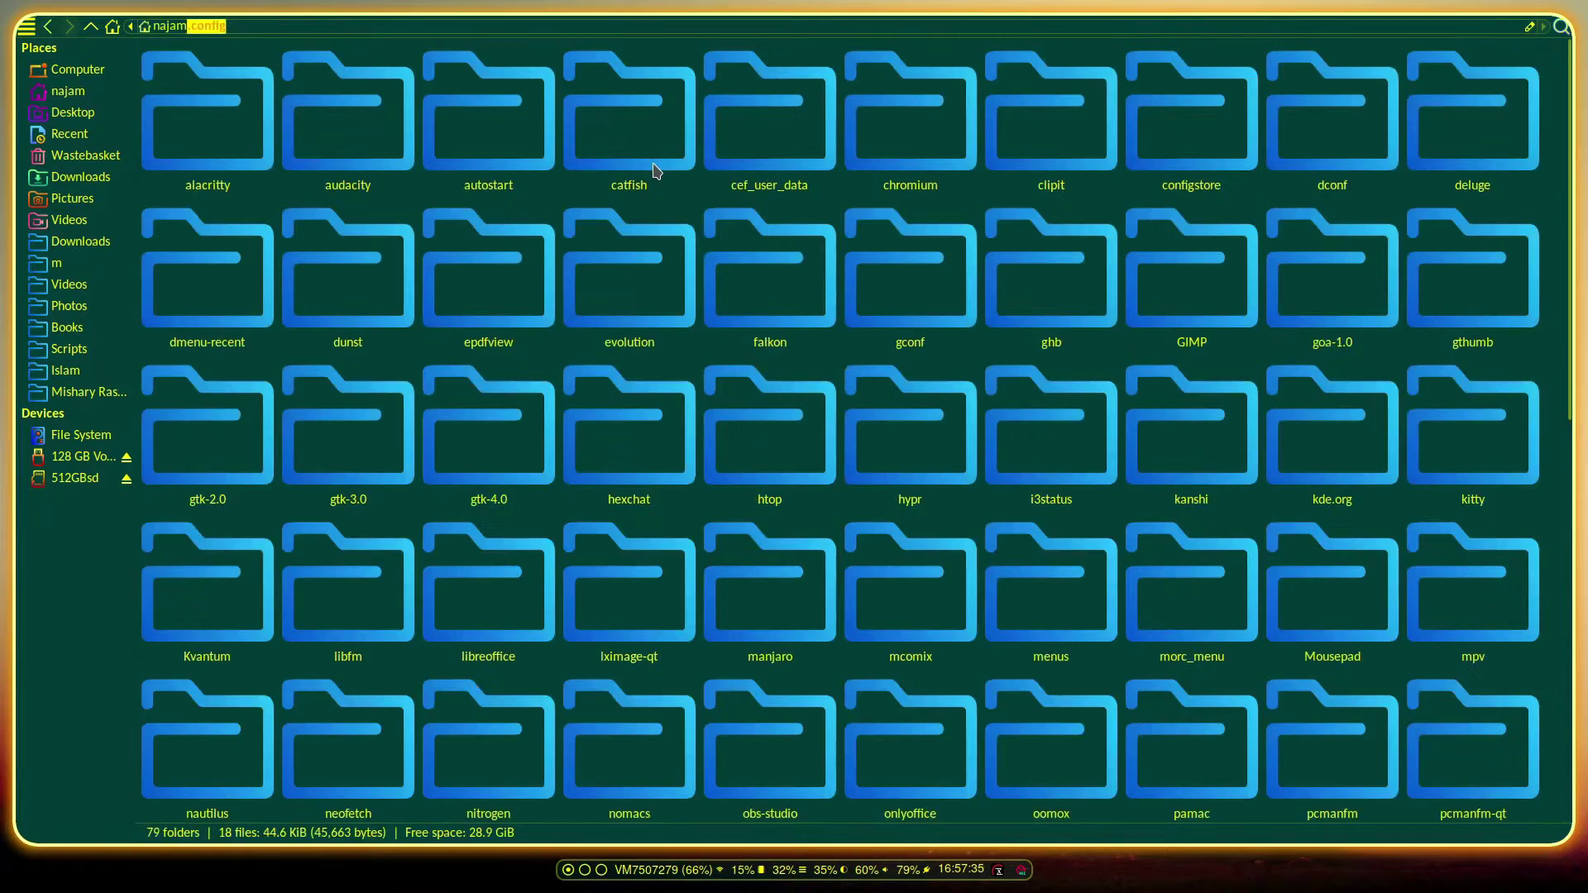
text(hy)
key(Return)
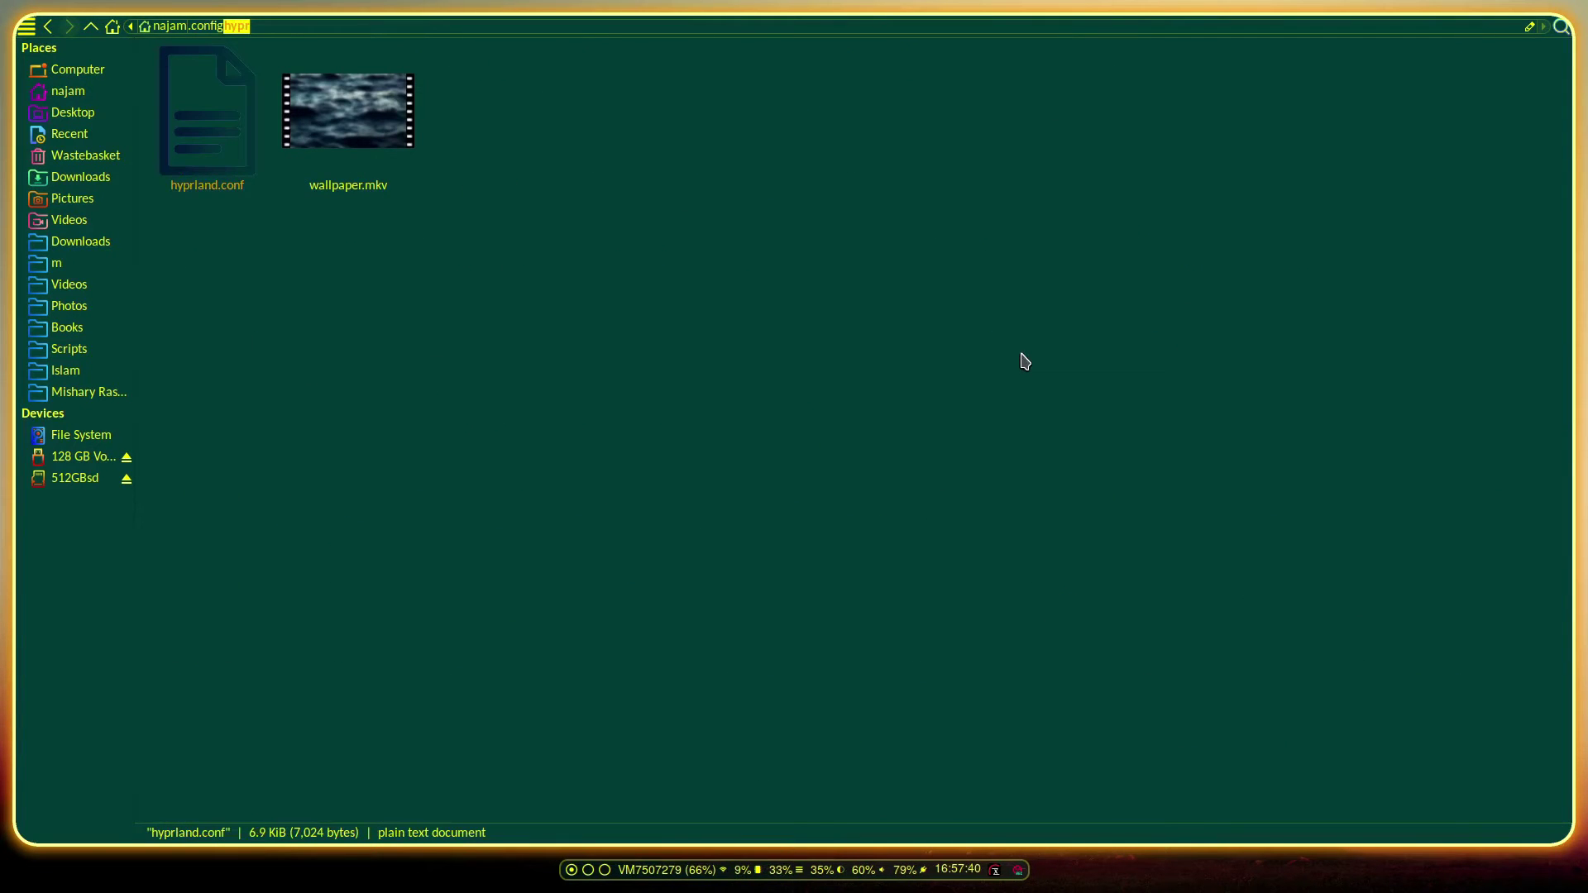
key(Return)
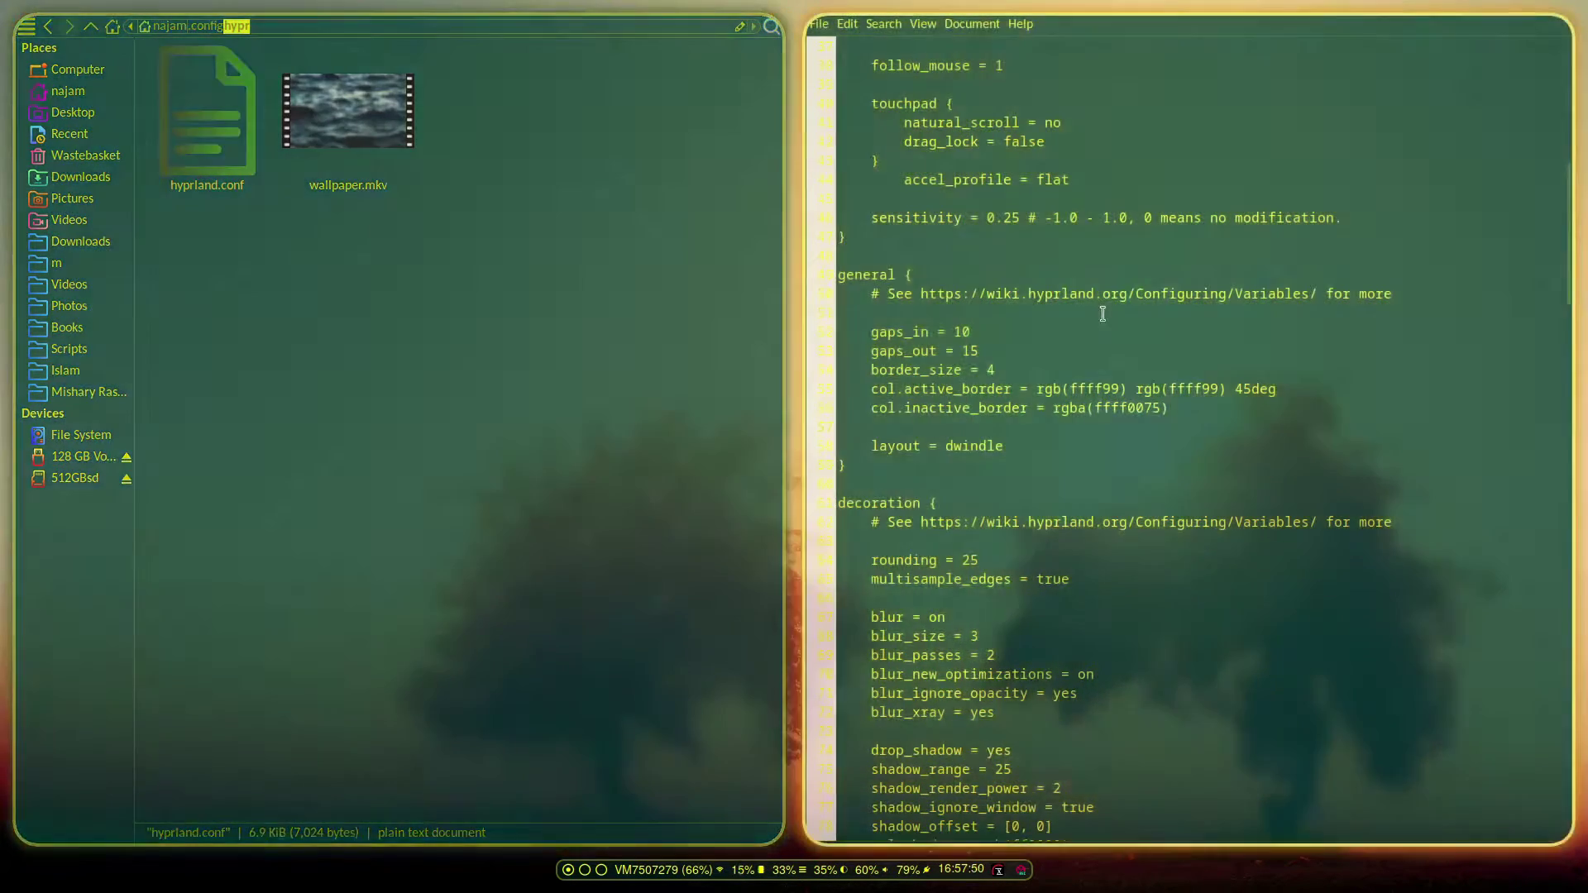
Review the monitor, environment, input and general settings in hyprland.conf.
scroll(1102, 313, up, 12)
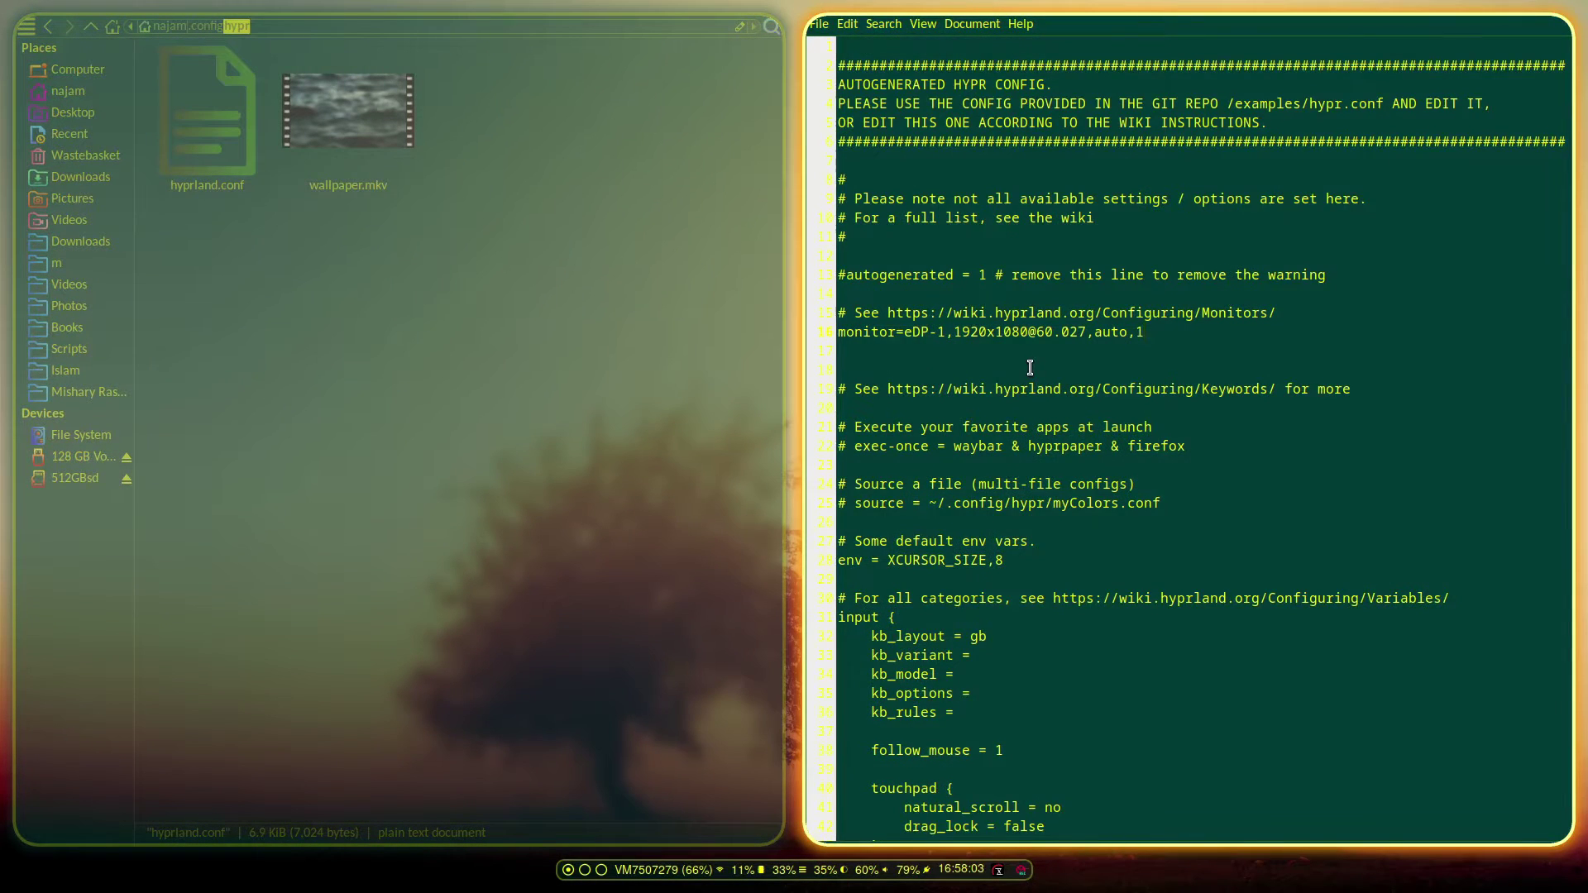
scroll(1030, 367, down, 6)
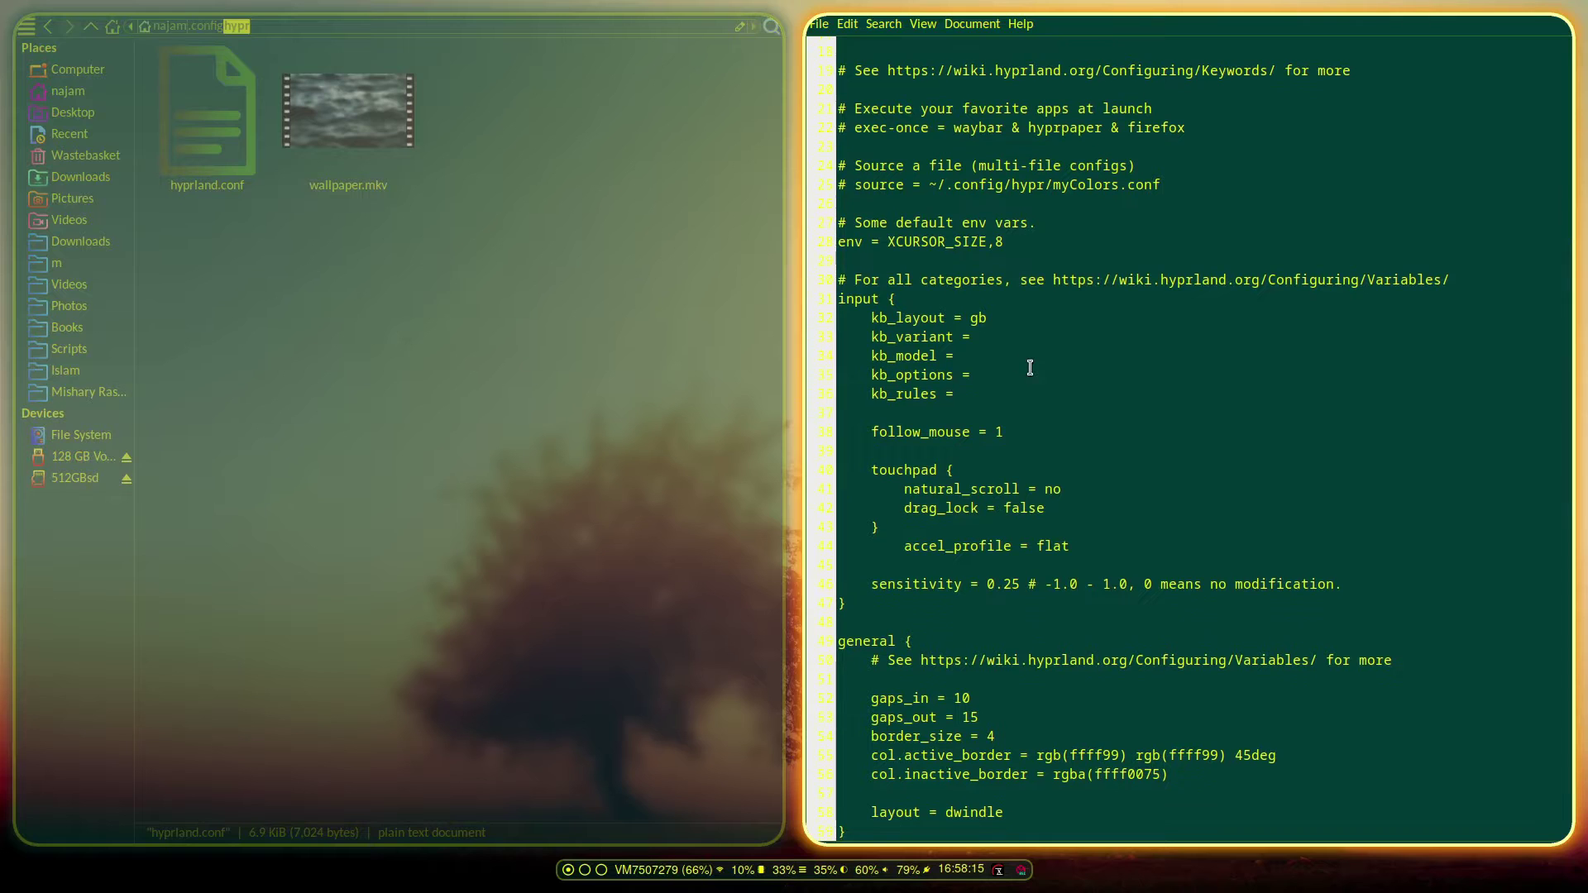
scroll(1029, 367, down, 4)
scroll(1029, 367, up, 2)
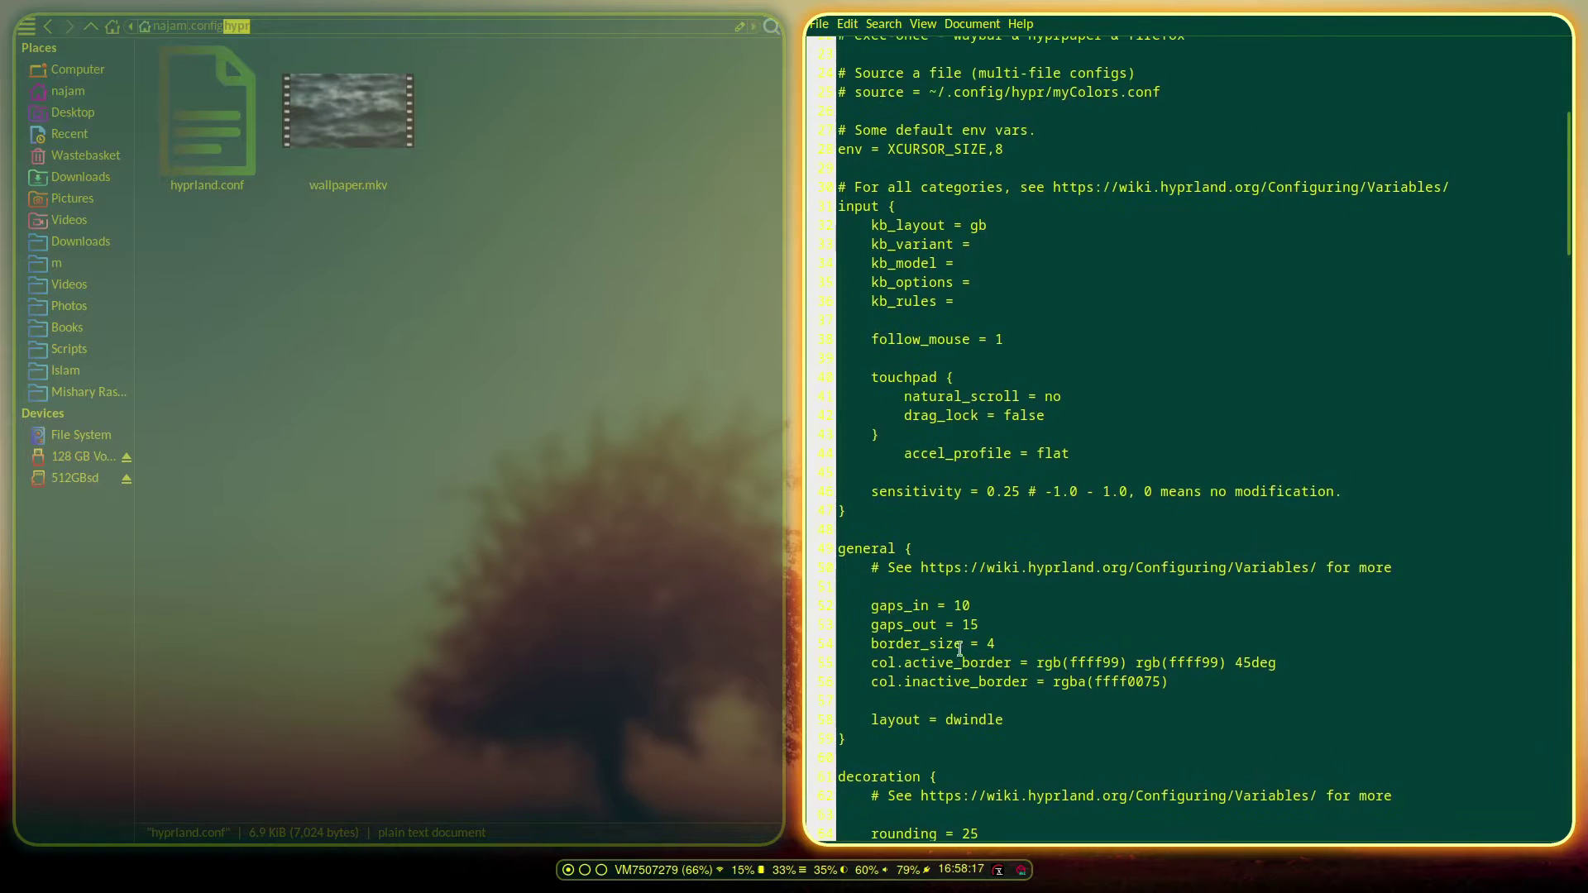
scroll(954, 653, down, 1)
scroll(952, 649, down, 1)
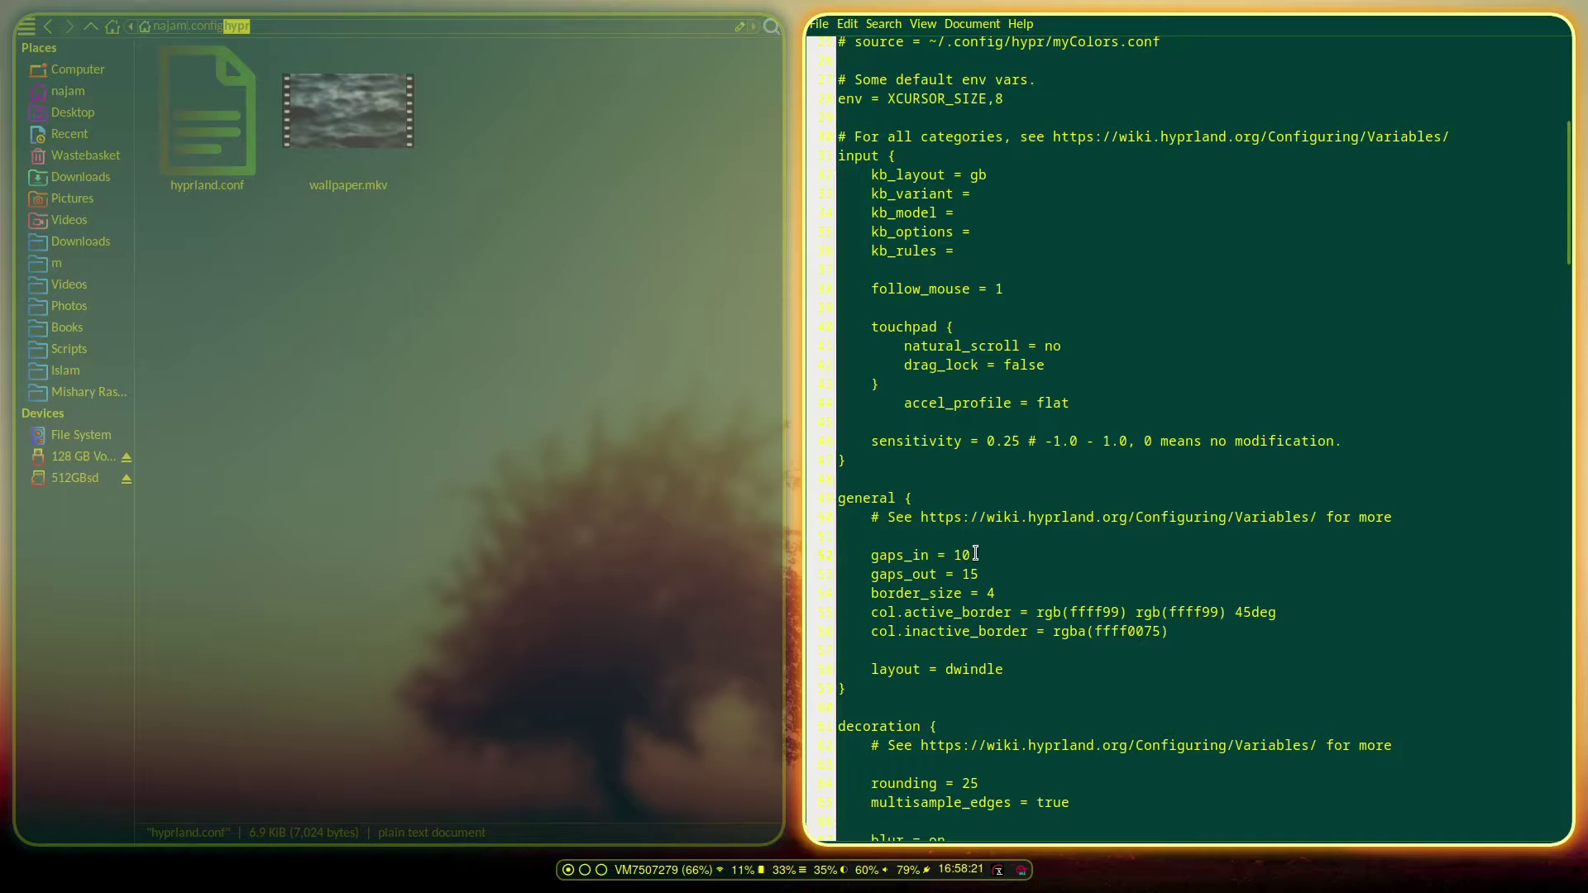
Try gaps_in values of 20 and 25 in the general section and set it back to 10, saving each change.
key(ctrl+s)
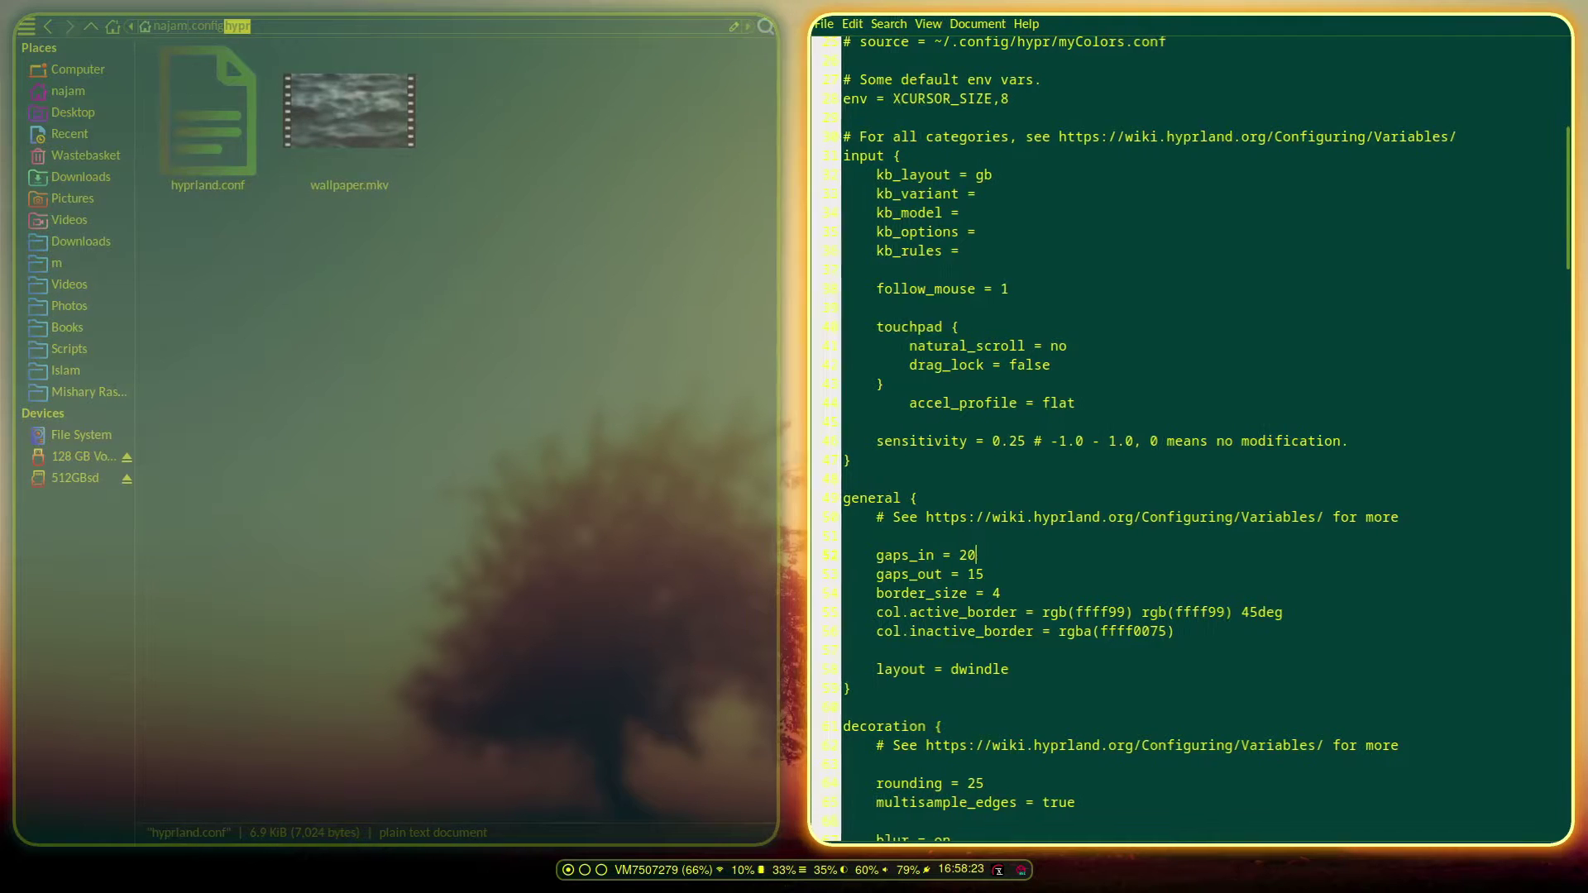
key(BackSpace)
text(5)
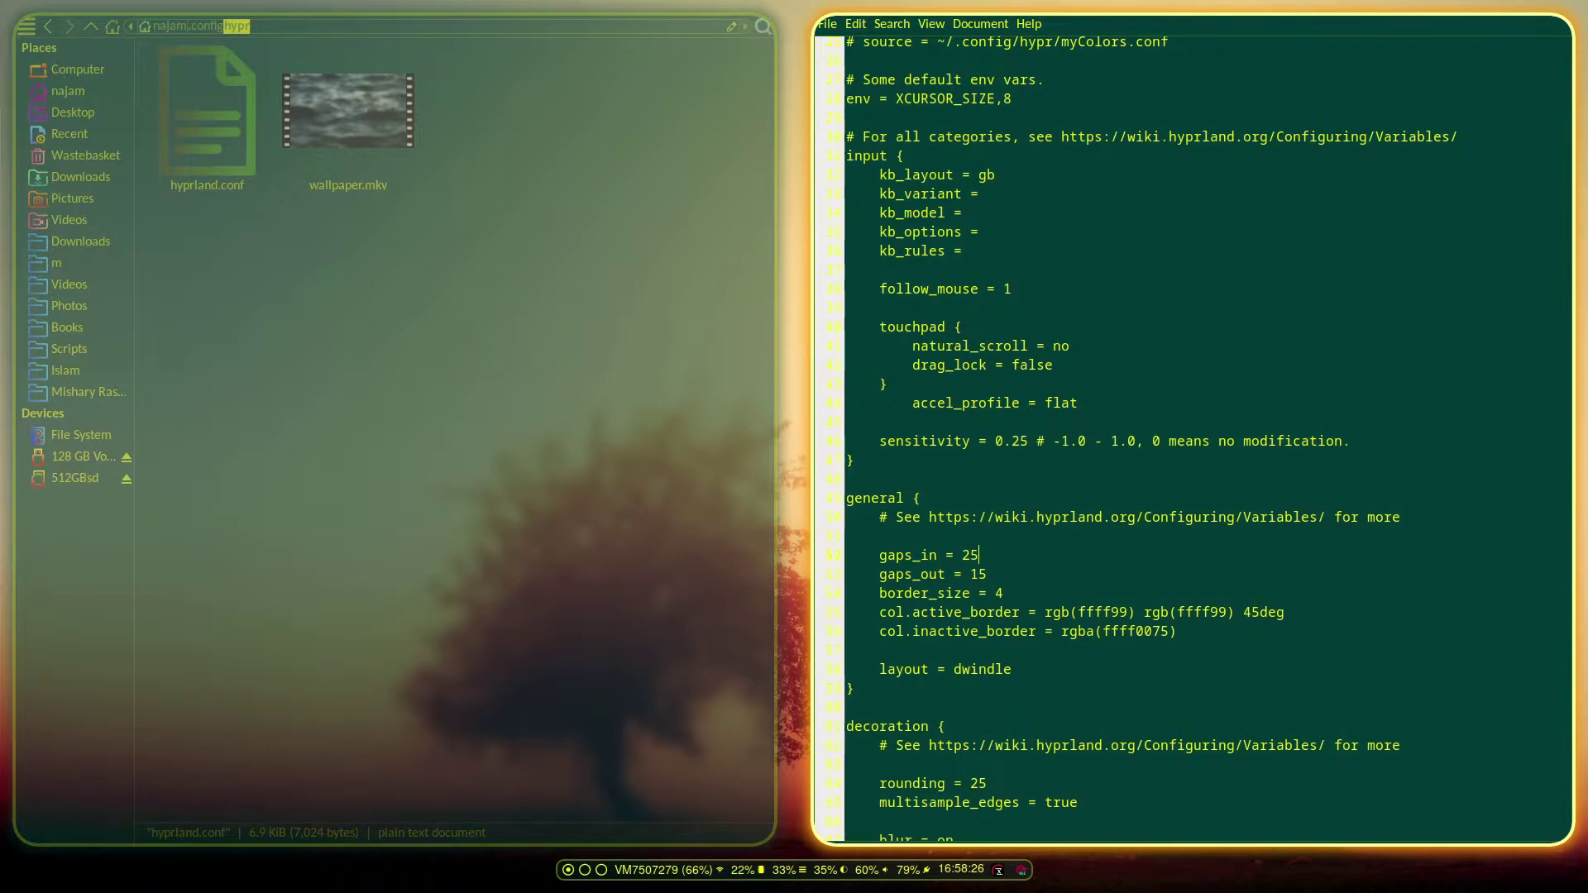
key(ctrl+s)
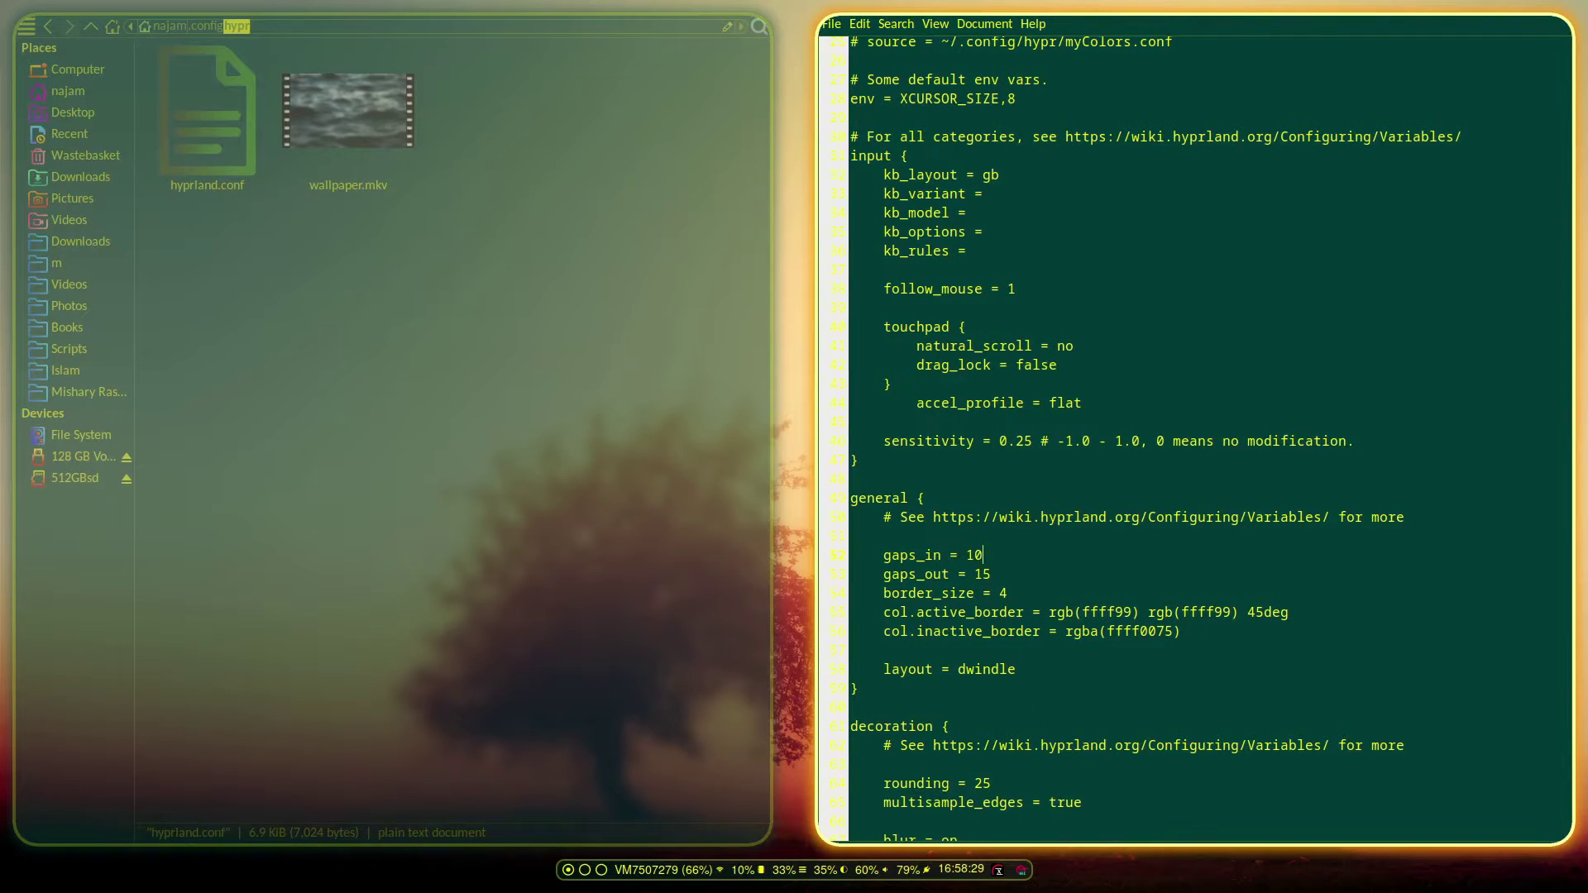
key(ctrl+s)
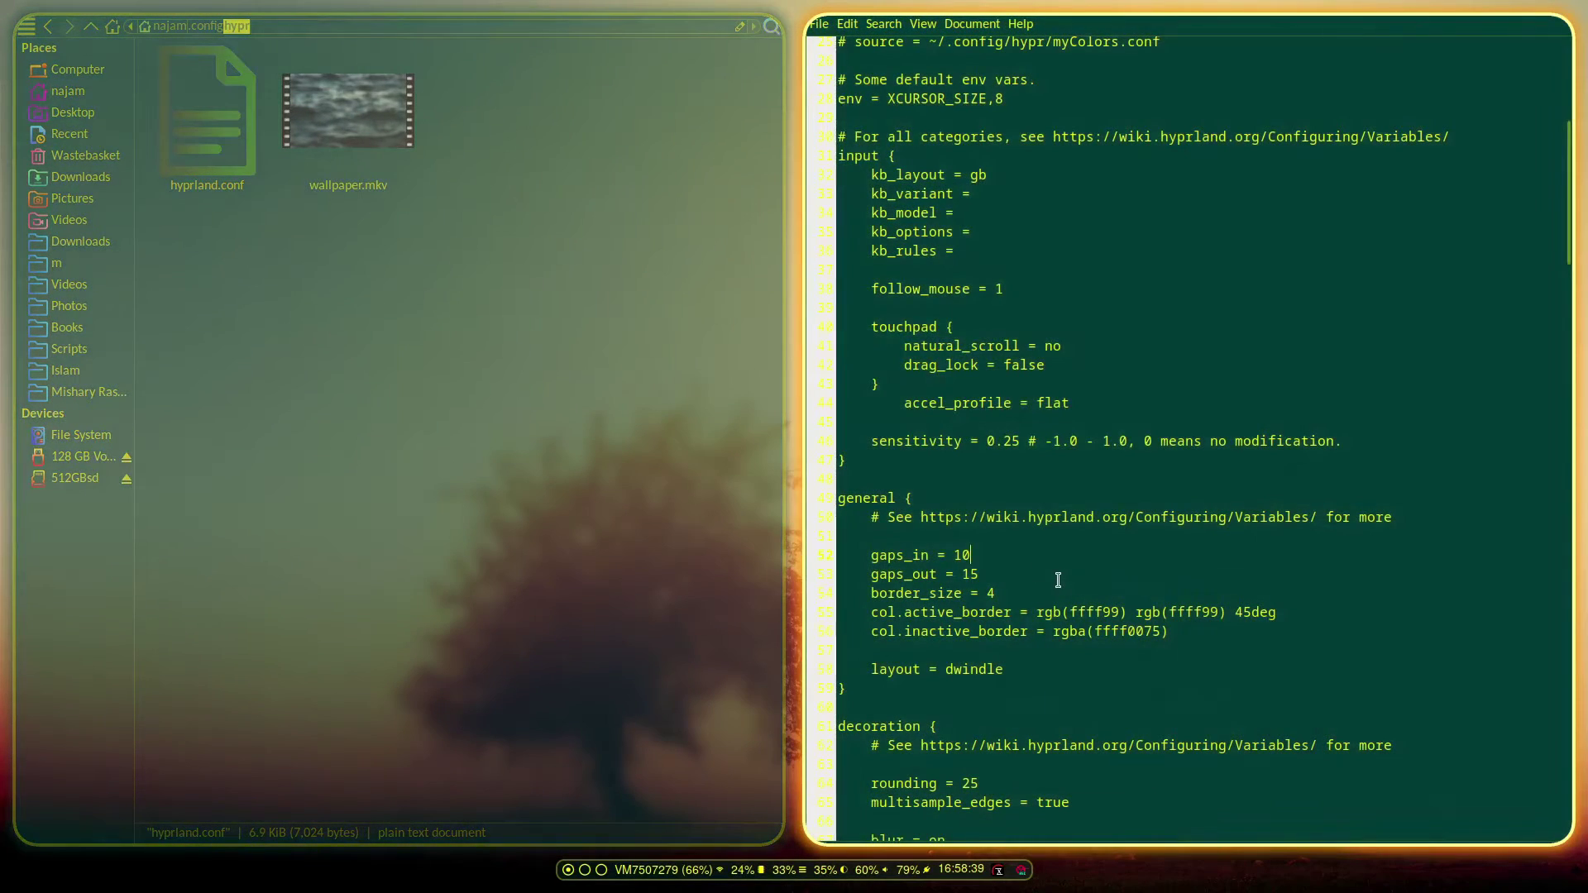
Try a gaps_out value of 50 in the general section and set it back to 15, saving each change.
click(1006, 574)
key(BackSpace)
key(BackSpace)
key(ctrl+s)
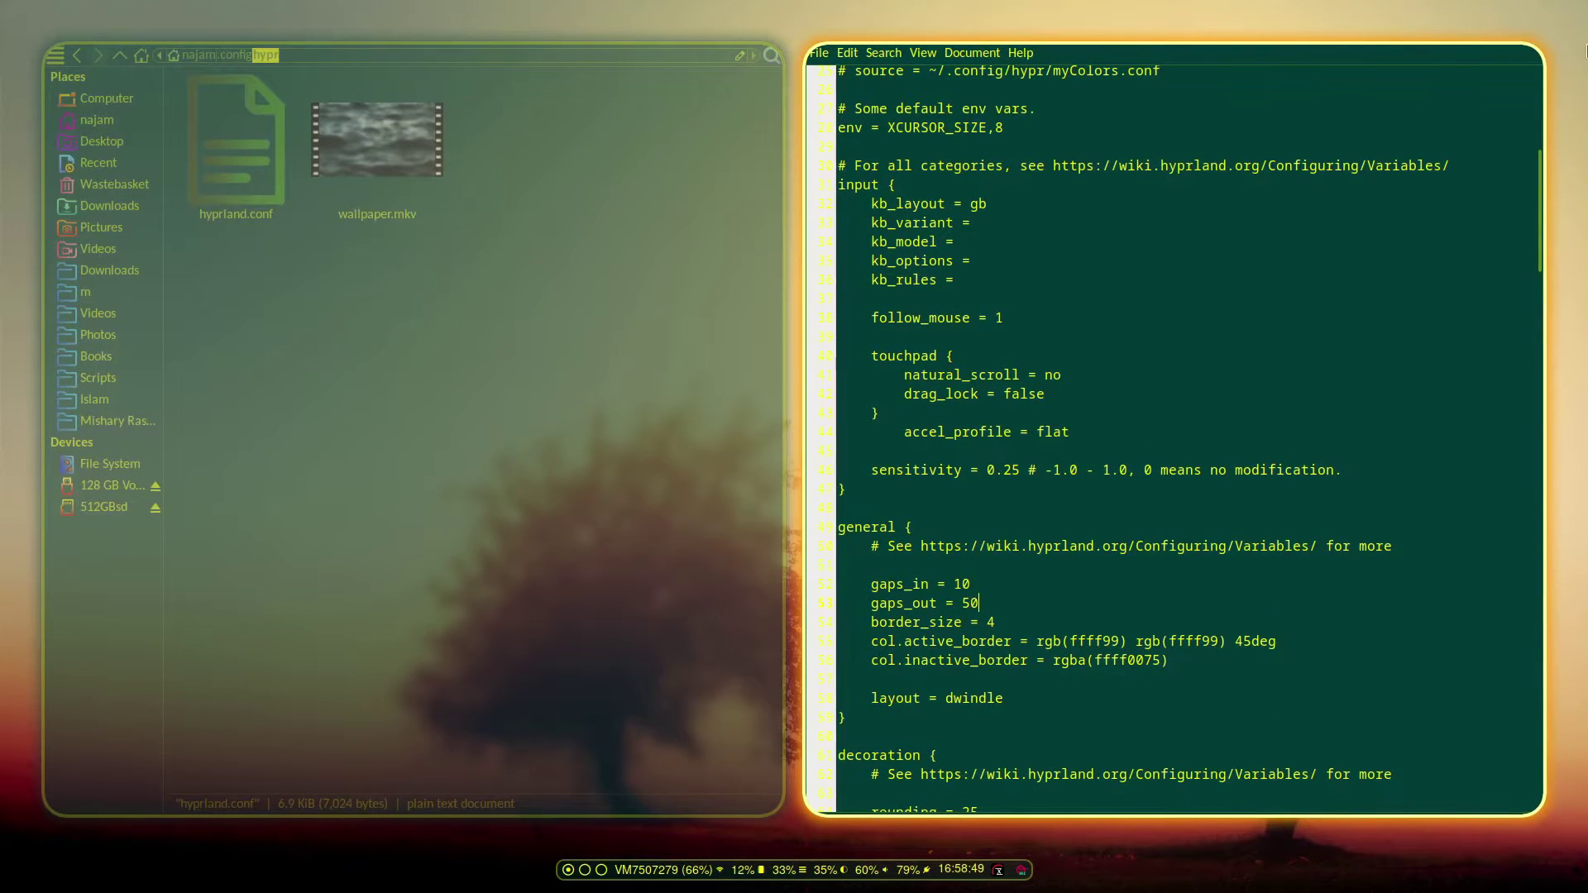
key(BackSpace)
key(ctrl+s)
Try border_size values of 5, 1 and 2 in the general section and set it back to 4, saving each change.
key(Down)
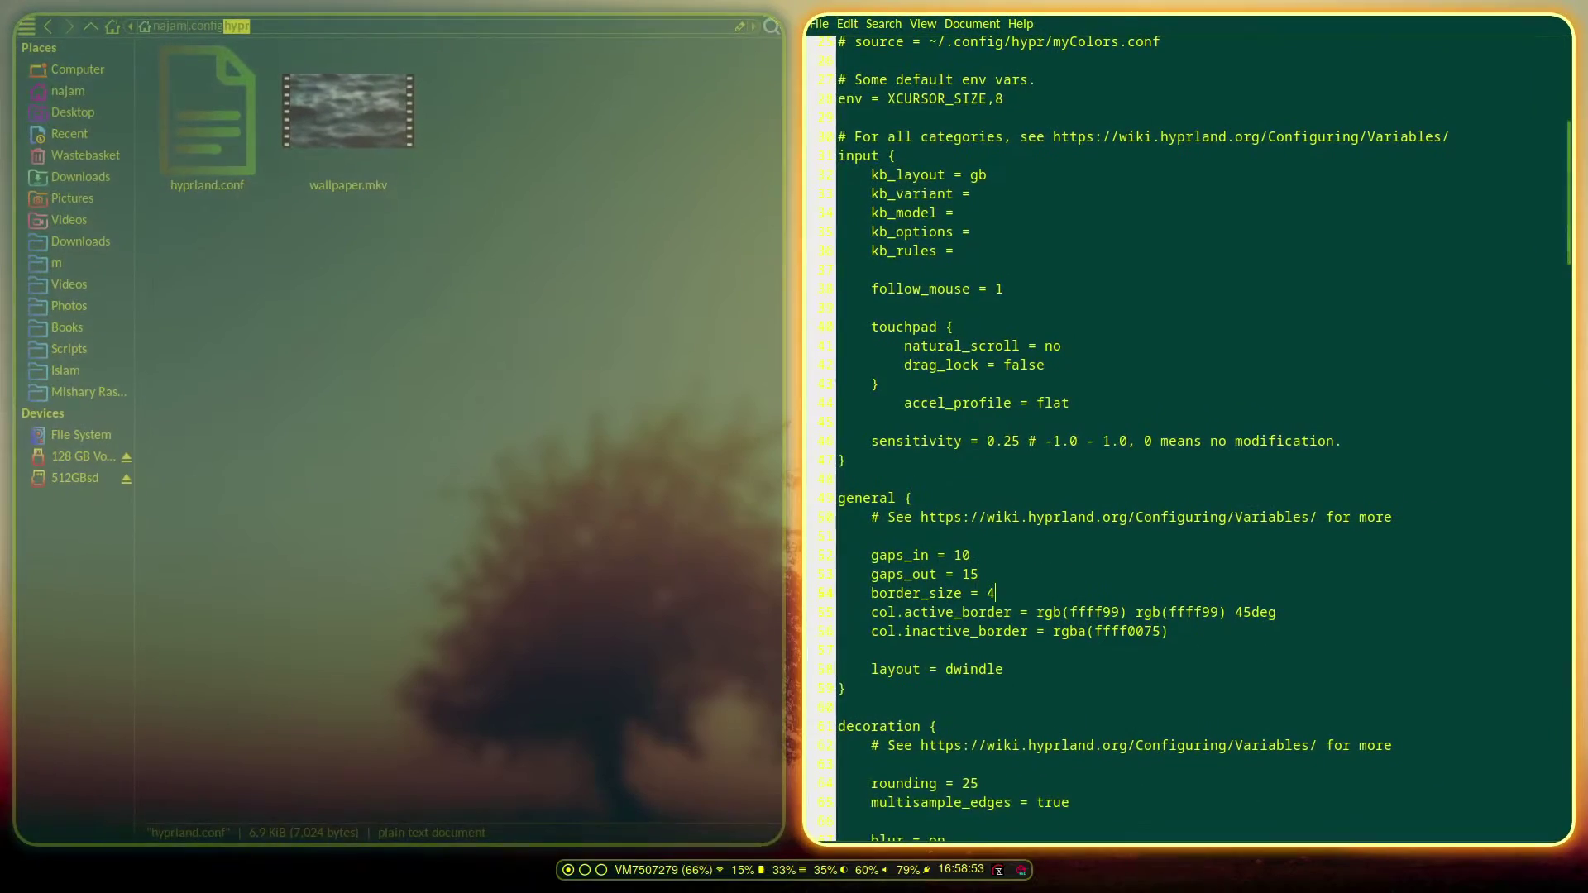
mouse_move(747, 842)
key(BackSpace)
text(5)
key(ctrl+s)
key(BackSpace)
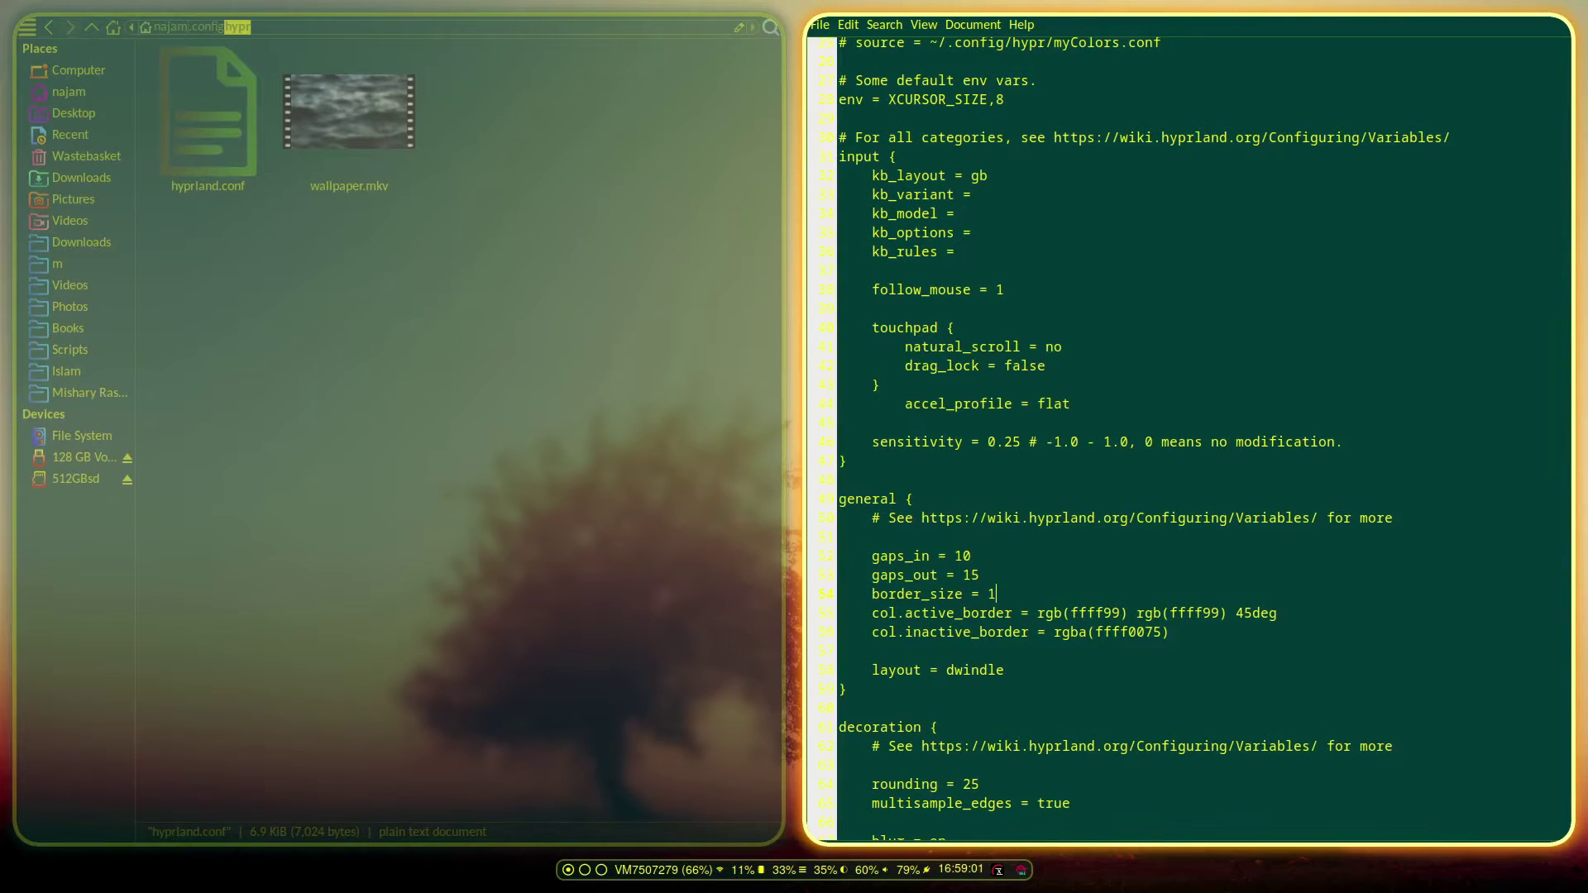
key(ctrl+s)
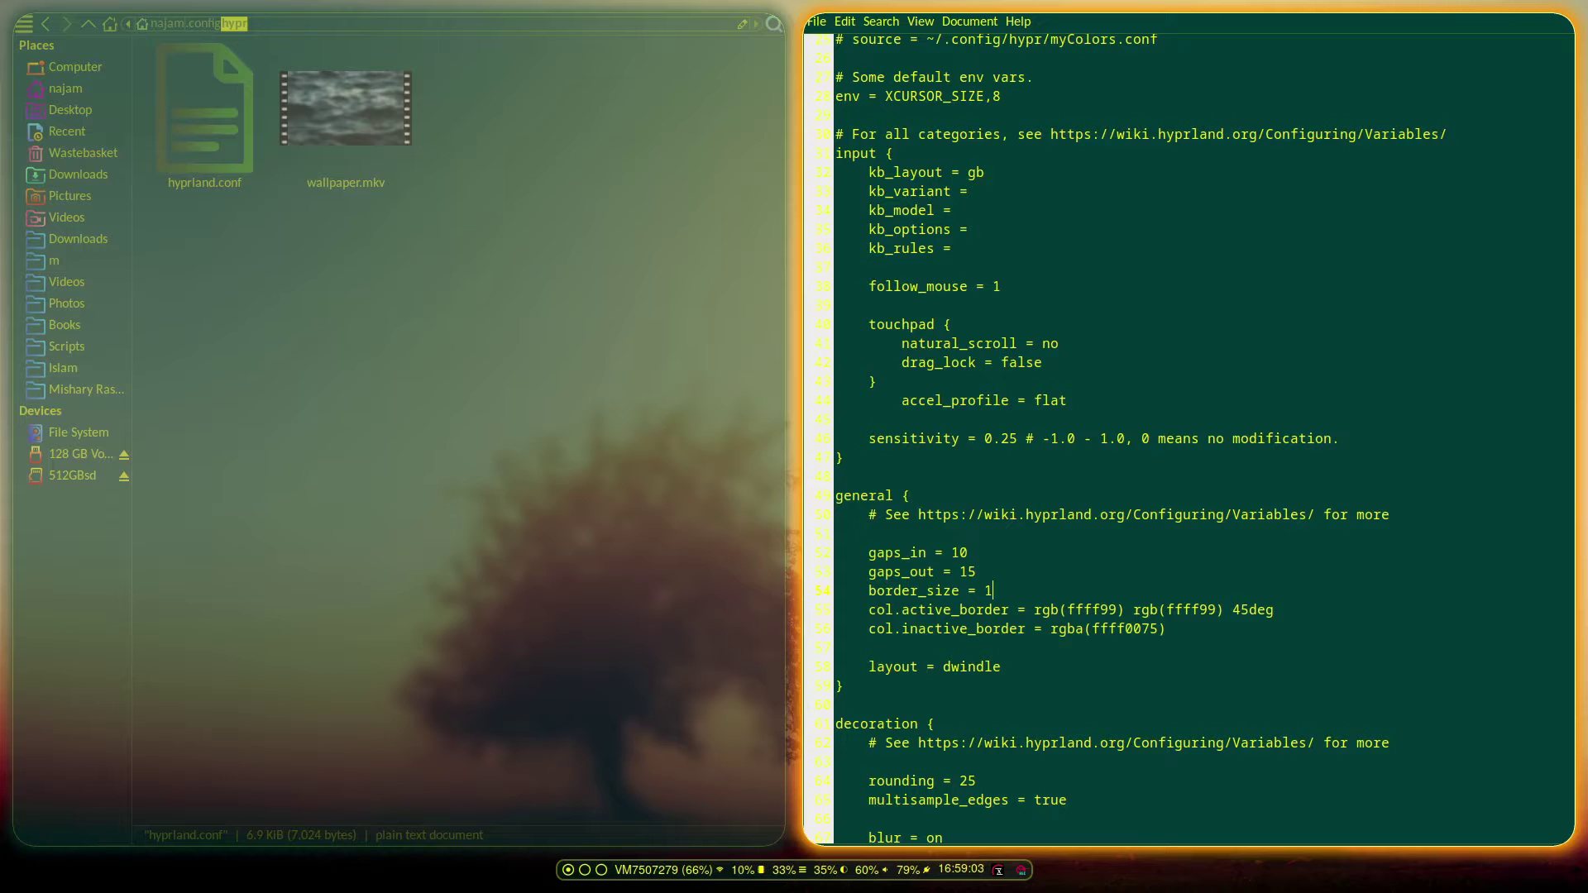
key(BackSpace)
text(2)
key(ctrl+s)
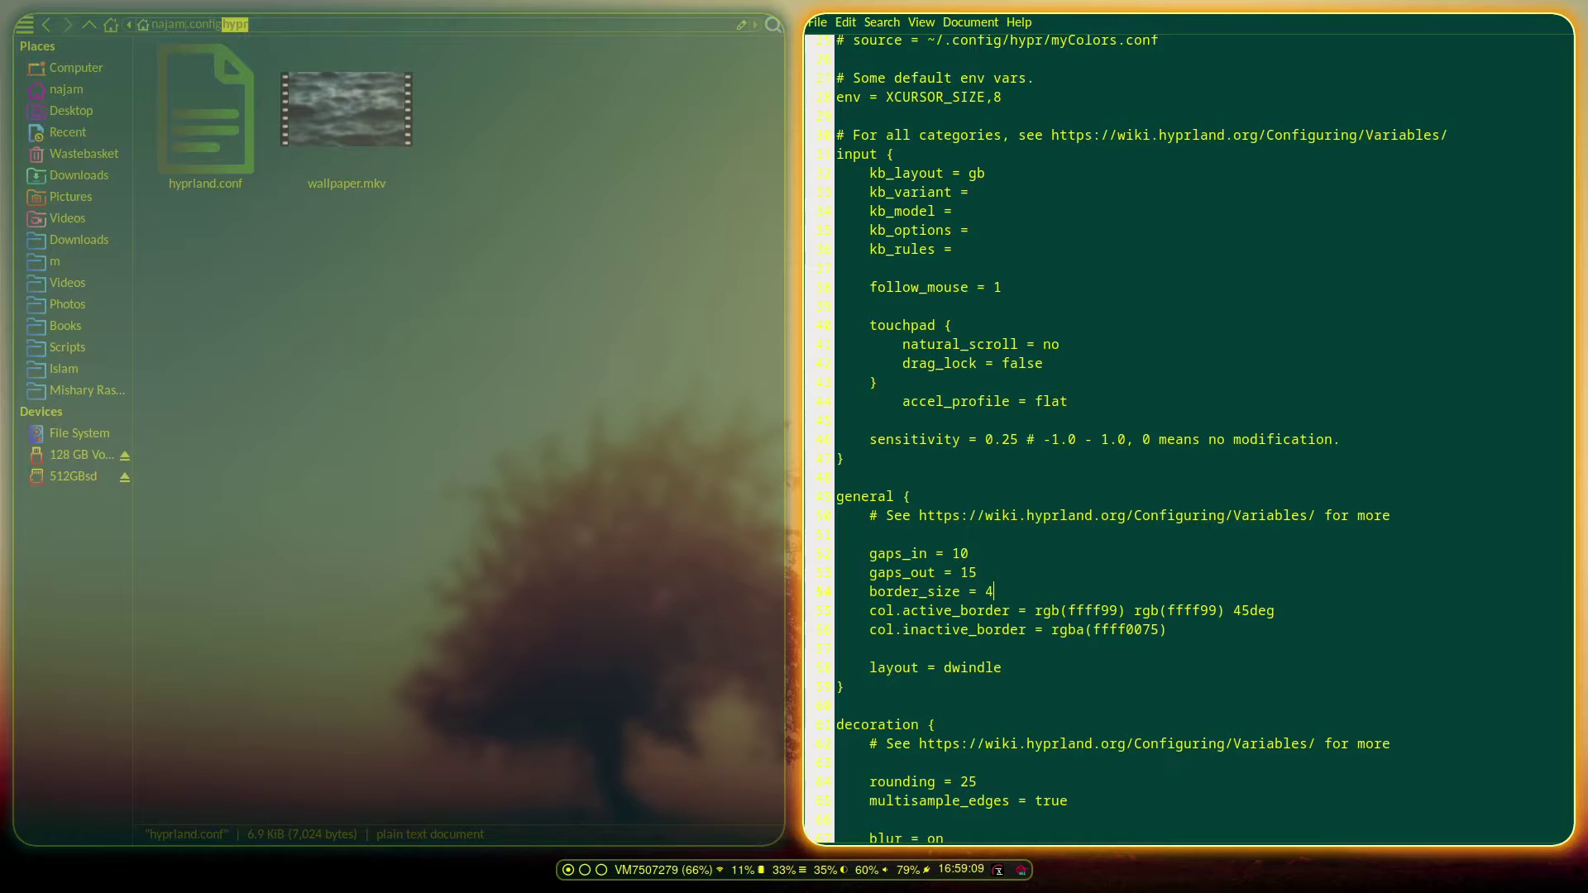
key(ctrl+s)
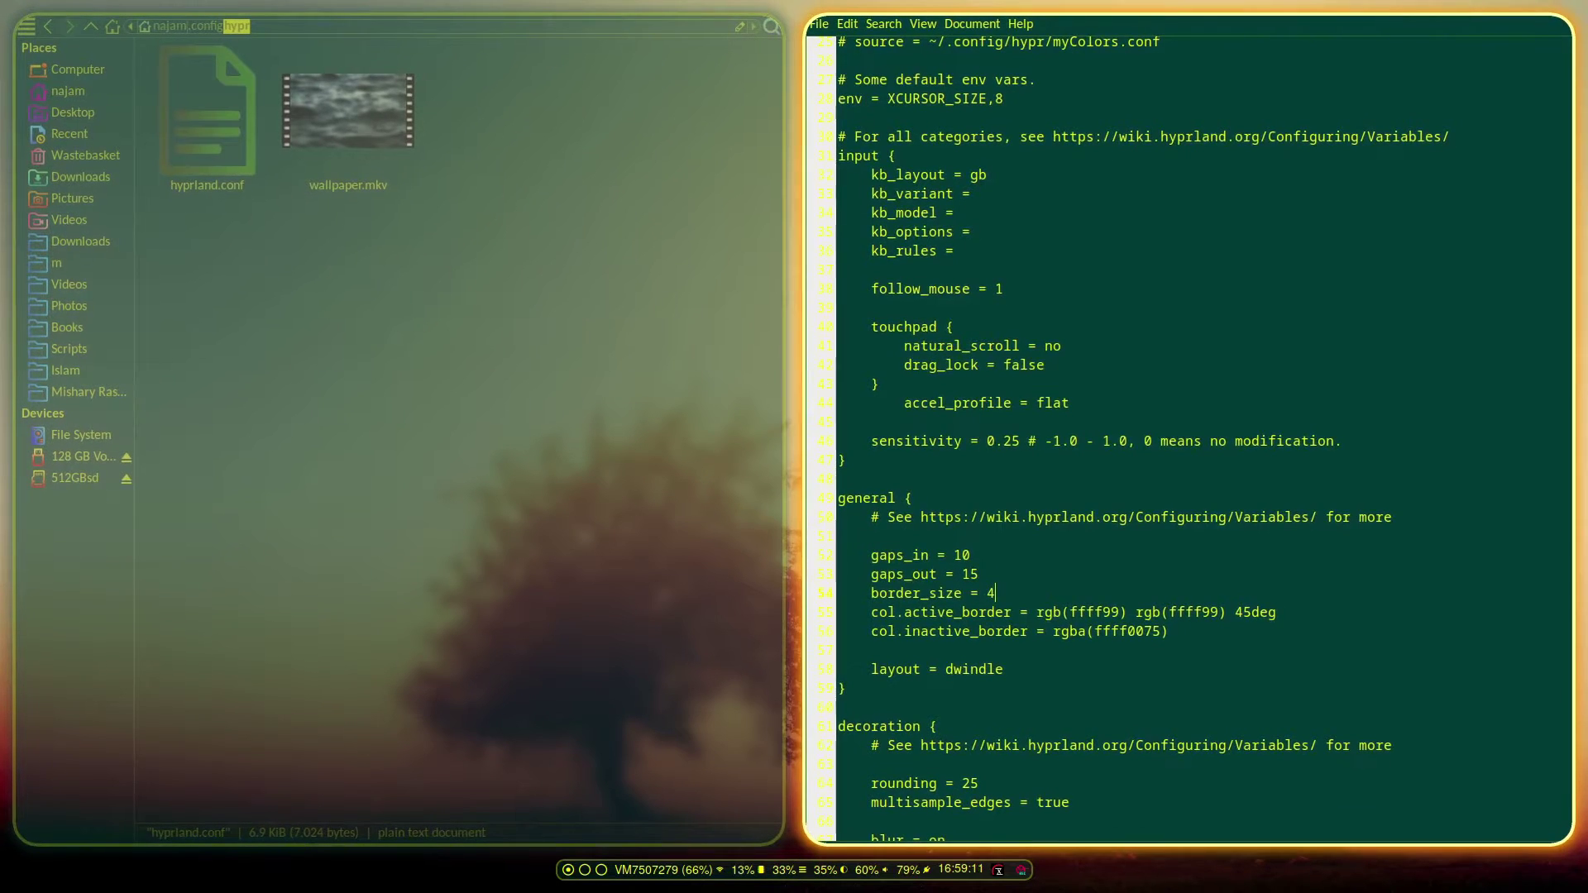
key(BackSpace)
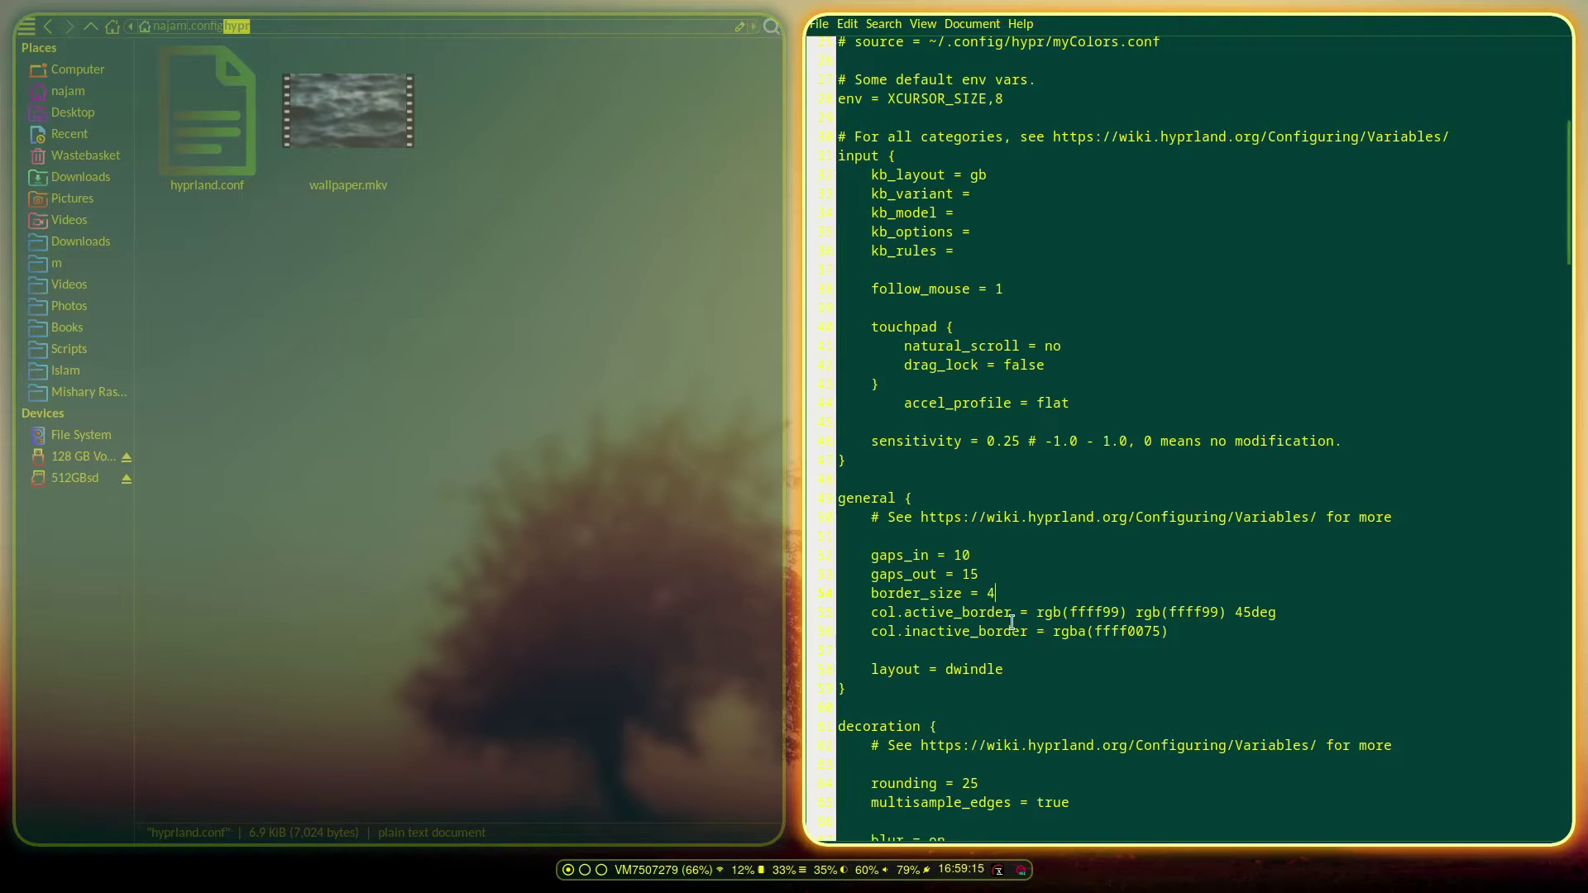
Try the colour rgba(ffff00ff) for col.inactive_border, undo the change and save the file.
triple_click(979, 631)
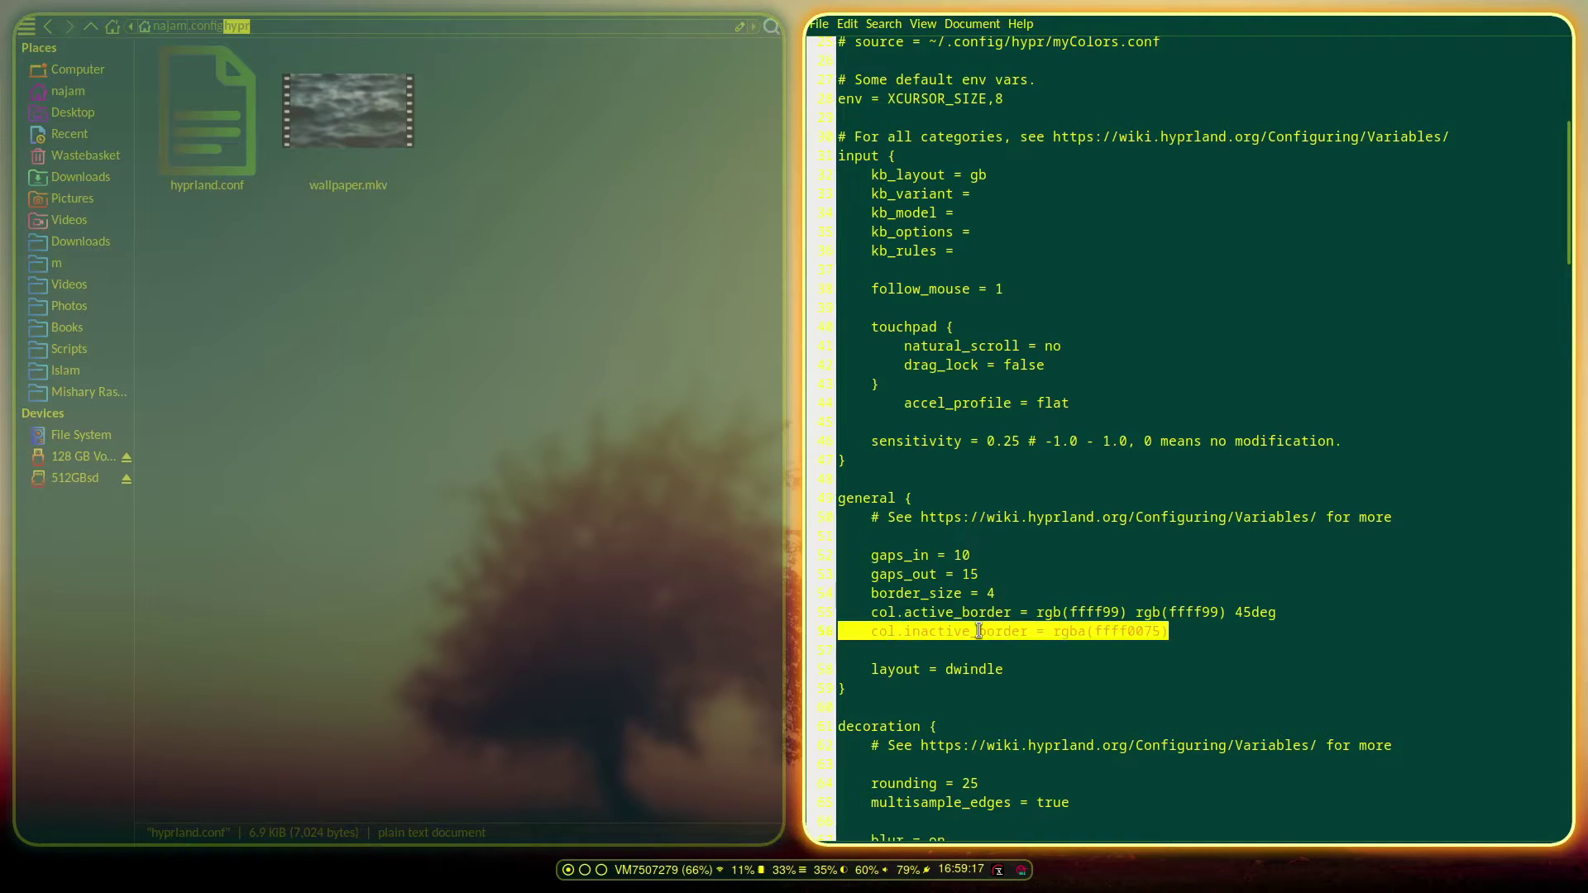
click(1011, 631)
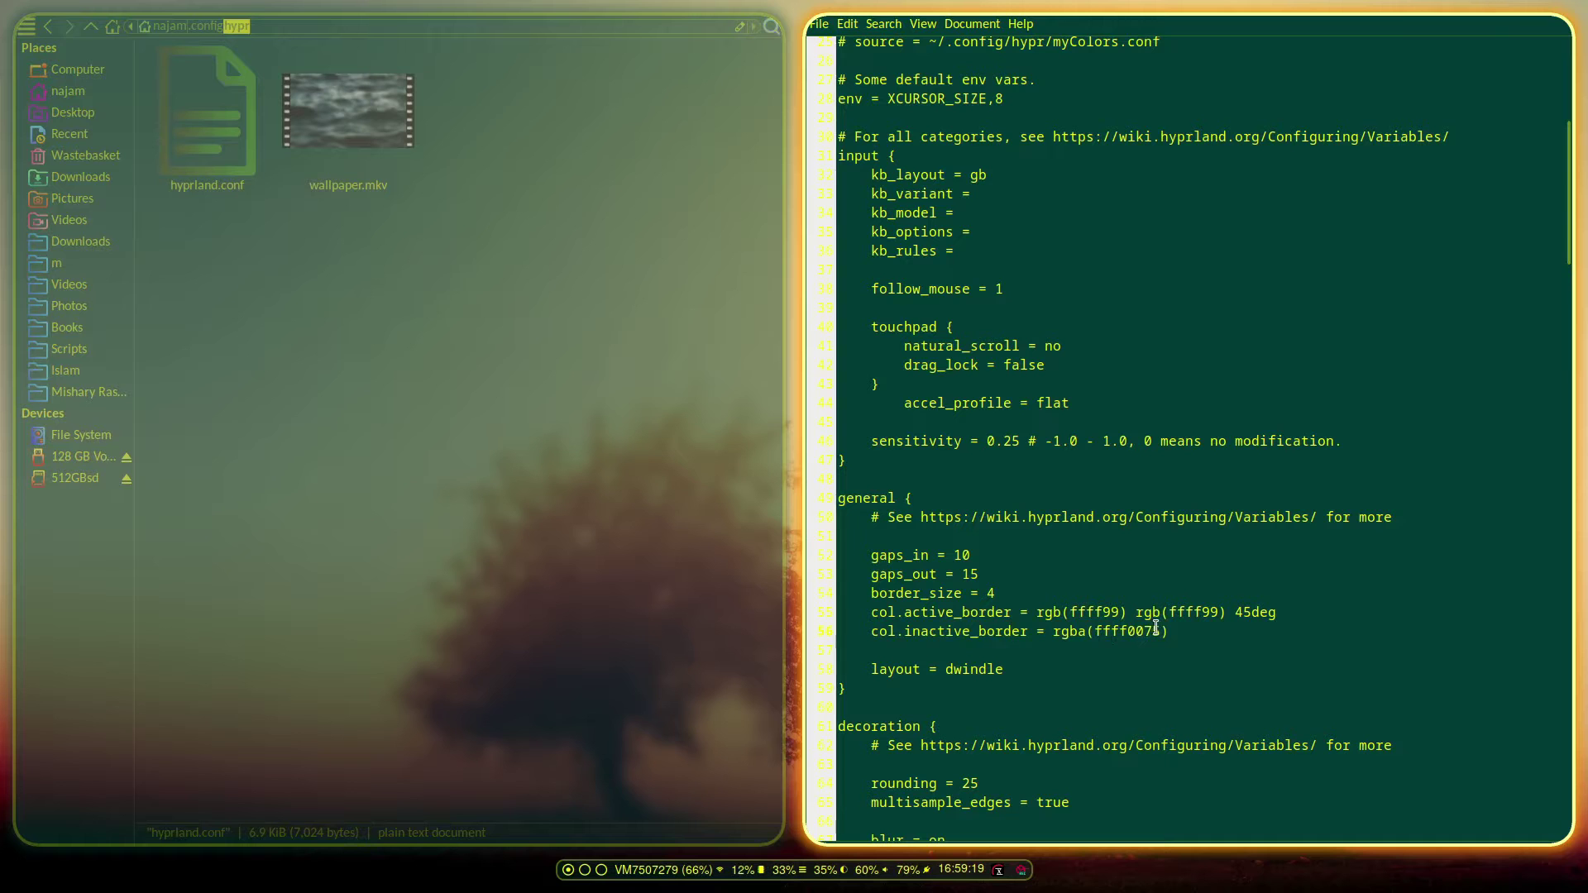
drag(1158, 631, 1145, 631)
click(1150, 632)
double_click(1149, 632)
click(1150, 632)
key(BackSpace)
key(Delete)
text(ff)
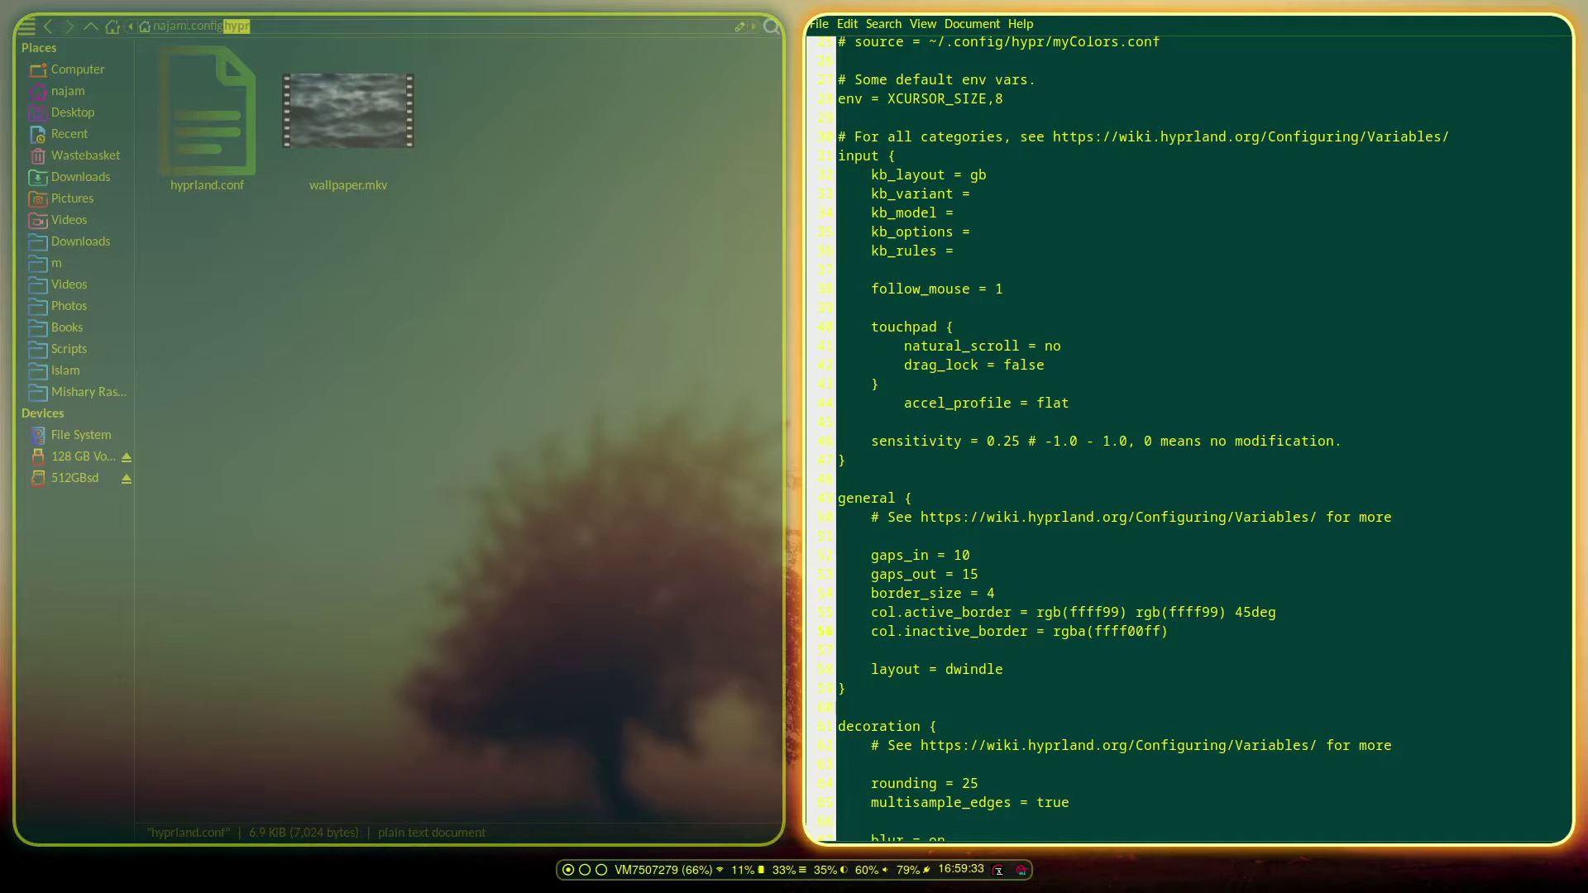
key(ctrl+z)
key(ctrl+s)
Try the colour rgba(ff000075) for col.inactive_border and save, undo the change and save again.
key(BackSpace)
key(BackSpace)
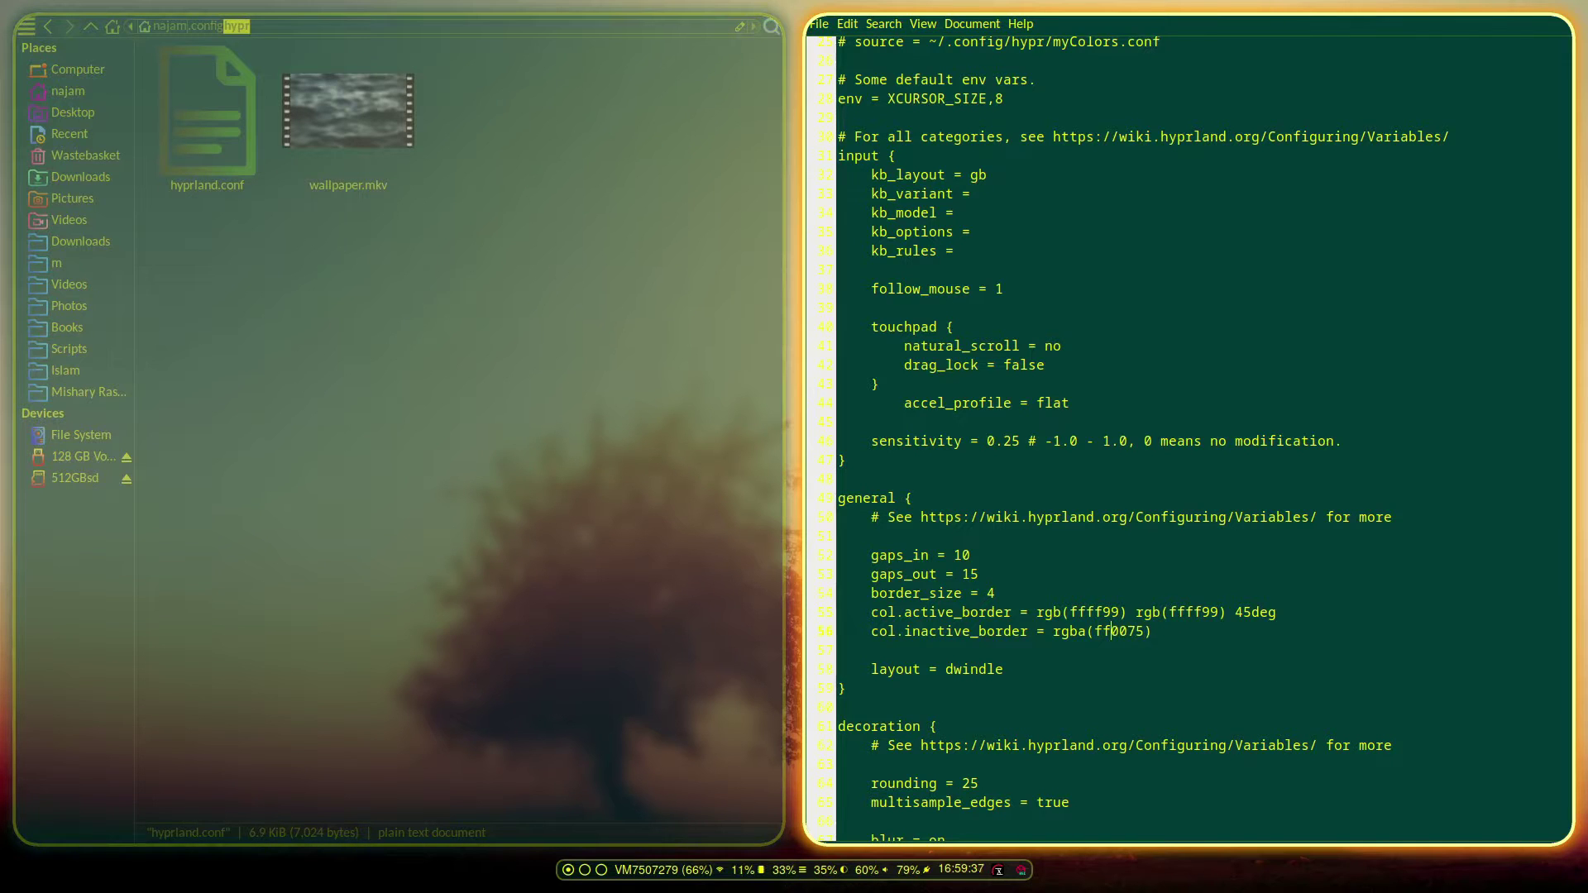
text(00)
key(ctrl+s)
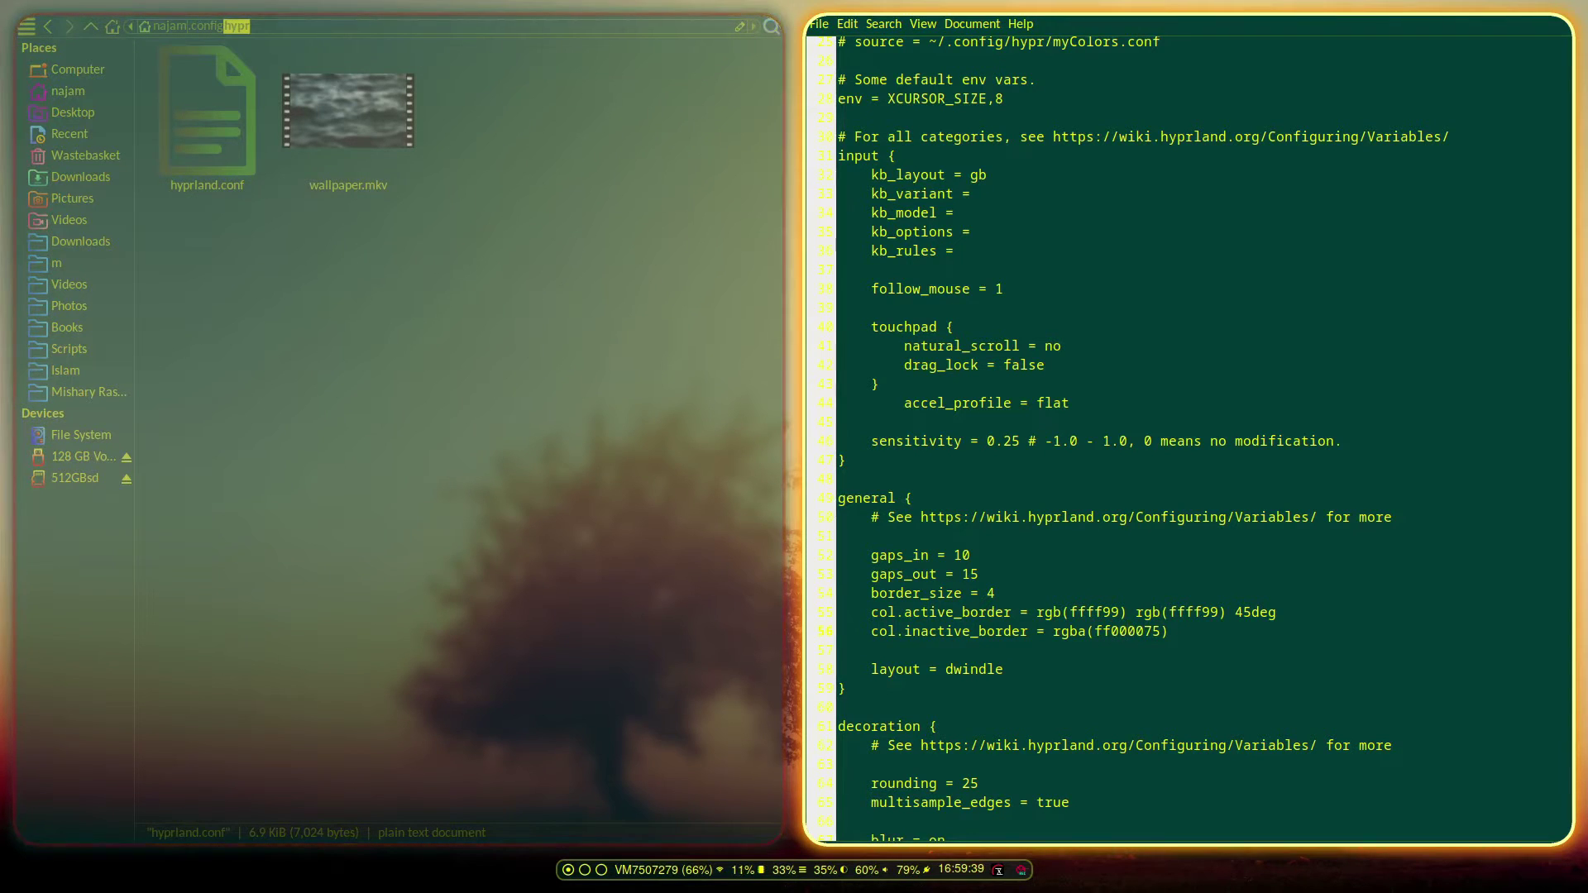
key(ctrl+z)
key(ctrl+z)
key(ctrl+s)
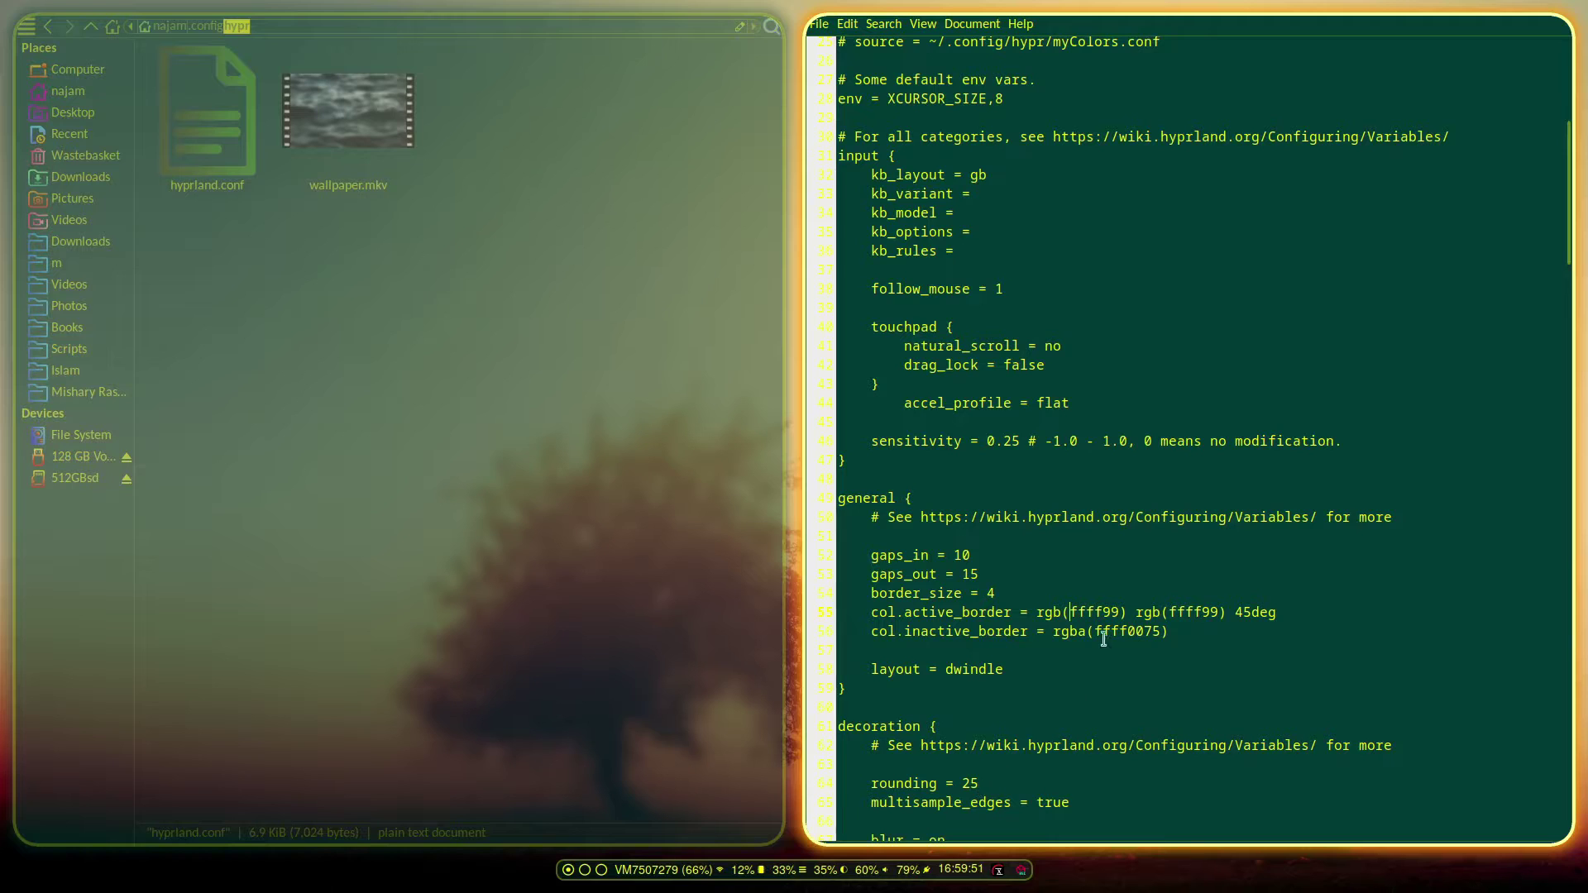
Set the first colour of the col.active_border gradient to rgb(ffff00).
double_click(1200, 610)
click(1212, 614)
double_click(1183, 612)
key(Right)
click(1120, 612)
key(BackSpace)
key(BackSpace)
text(00)
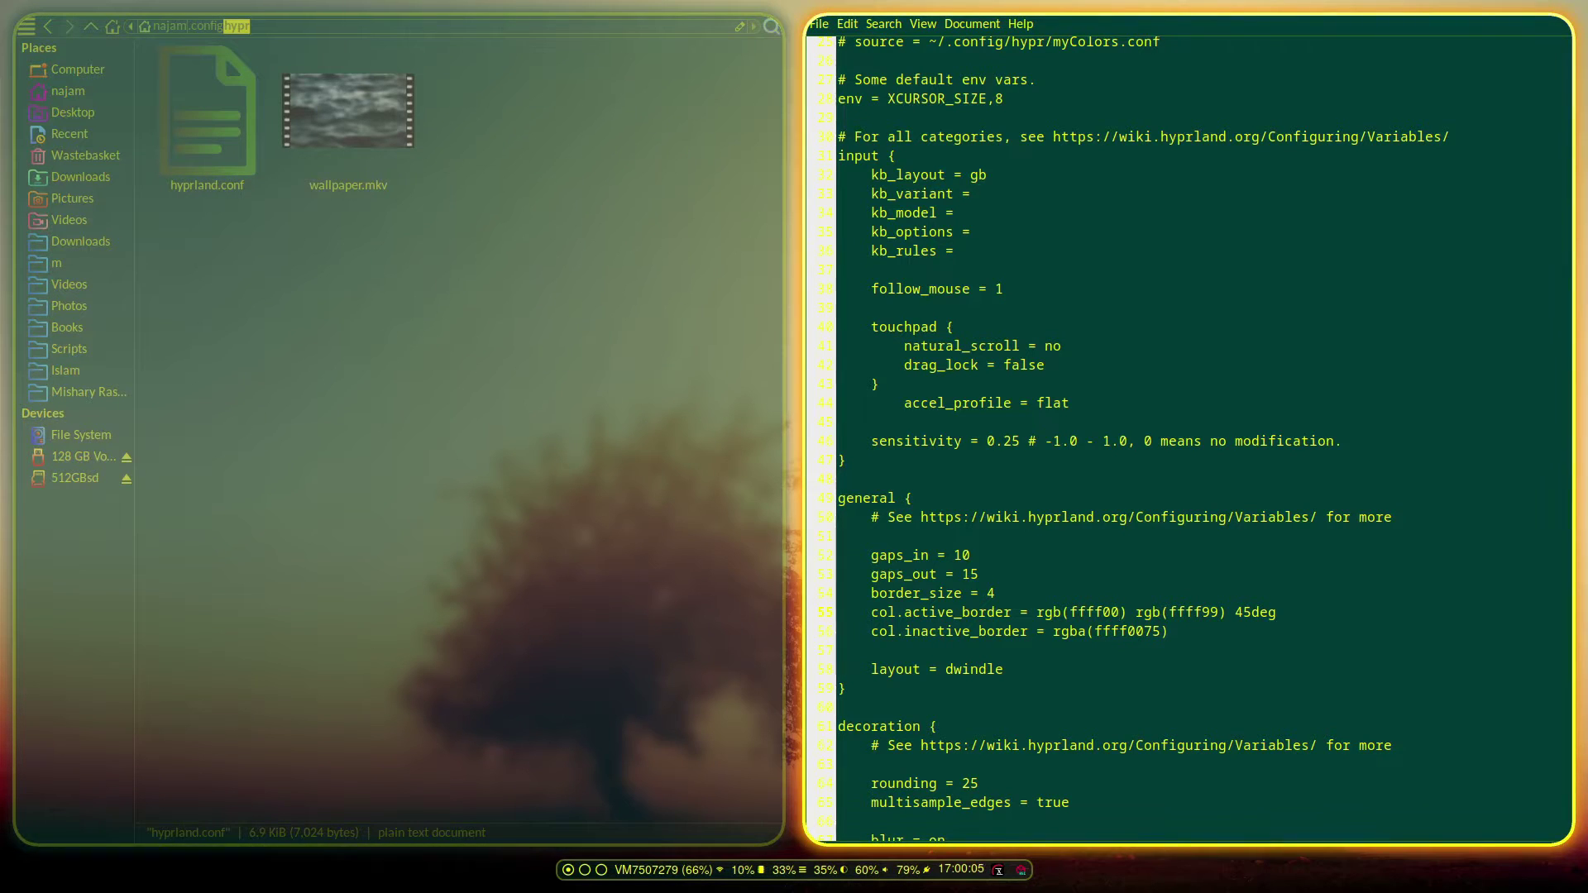
Review the gradient angle of col.active_border and the layout setting in the general section.
double_click(1255, 612)
click(1253, 612)
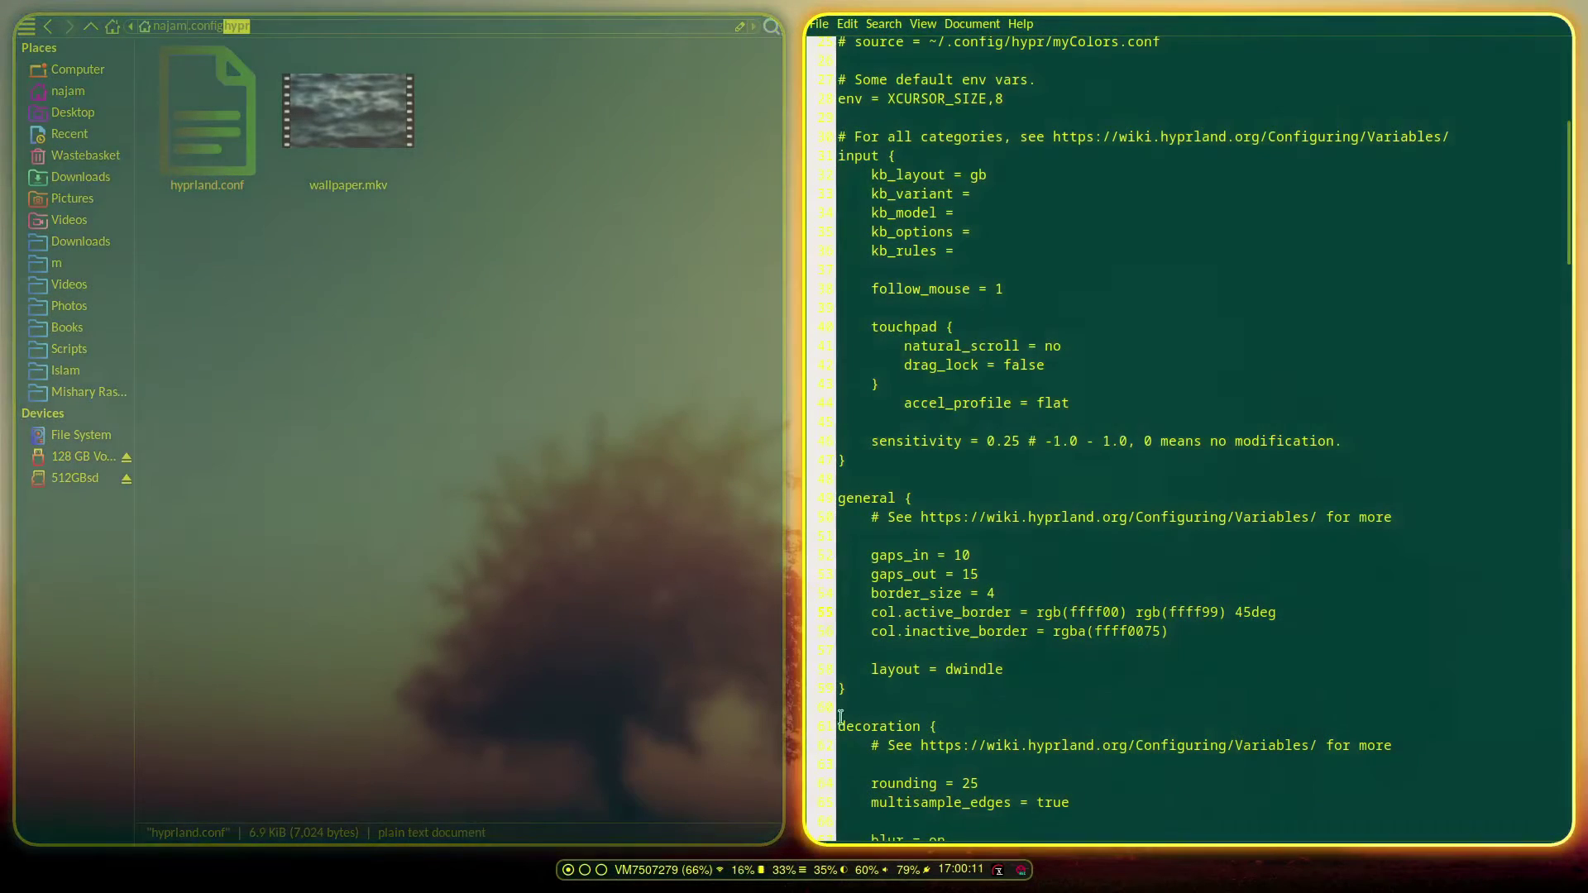
scroll(1093, 645, down, 2)
scroll(1093, 645, up, 2)
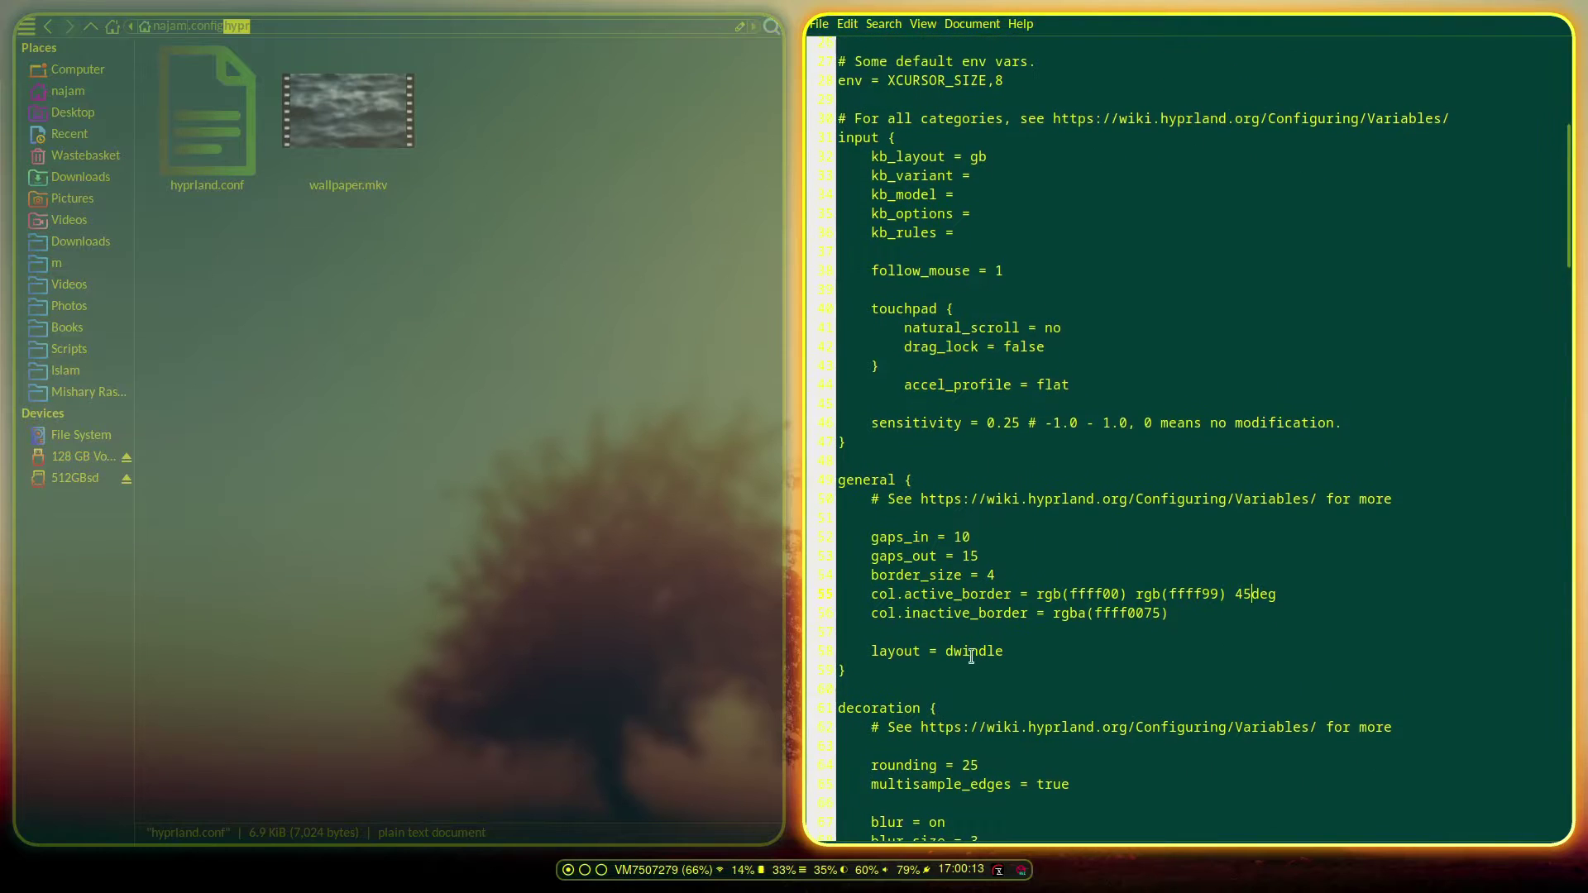
double_click(969, 652)
click(1031, 658)
Examine the decoration section and the border and borderangle lines in the animations section.
scroll(1031, 659, down, 5)
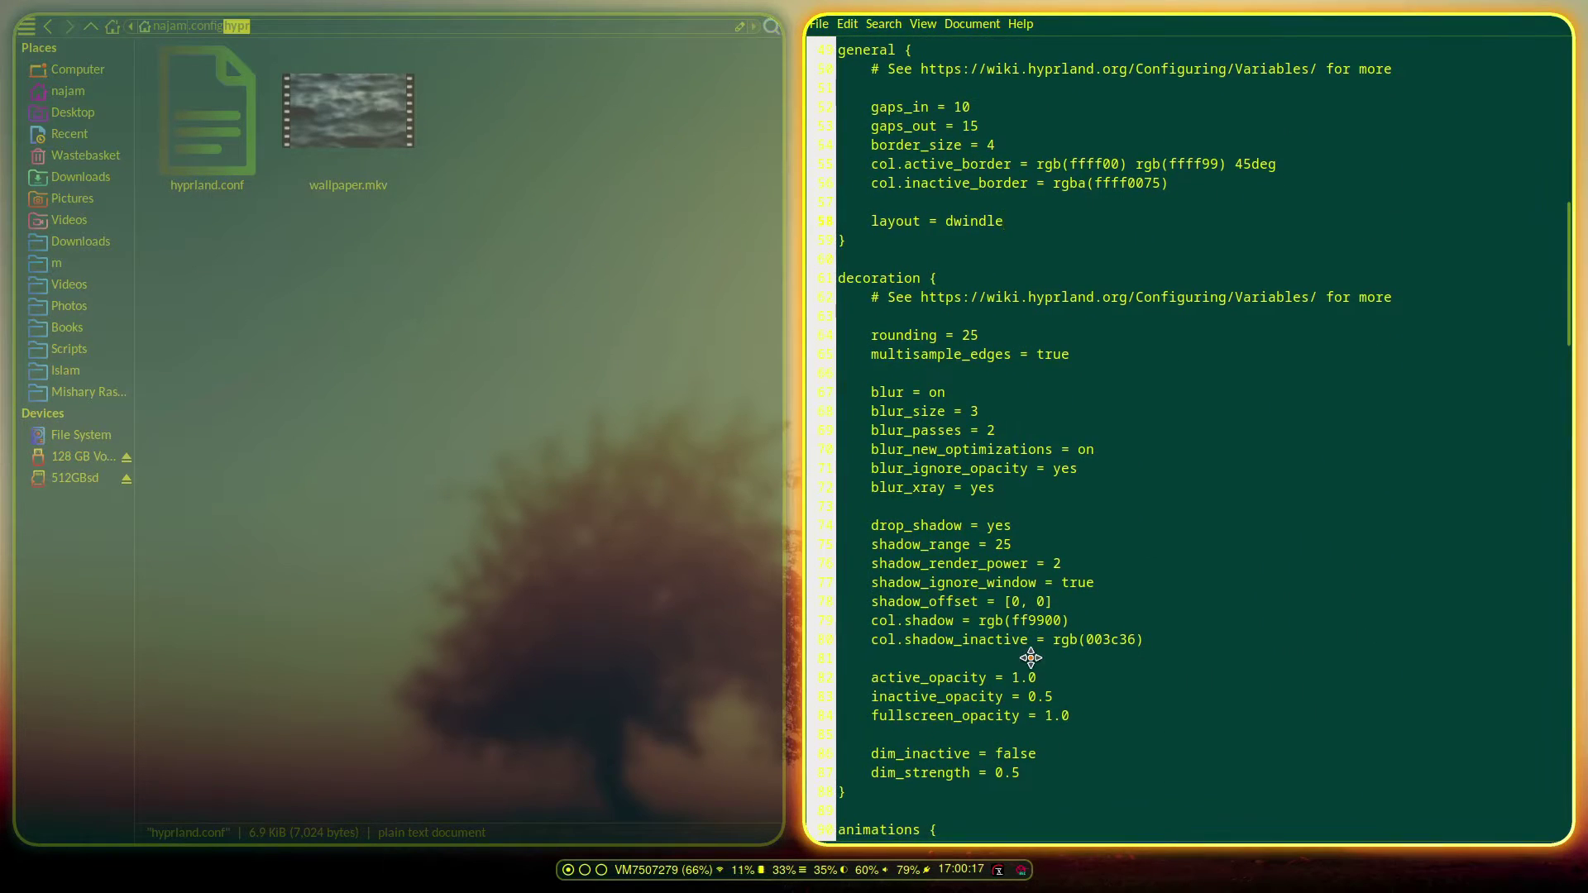
scroll(1030, 657, down, 10)
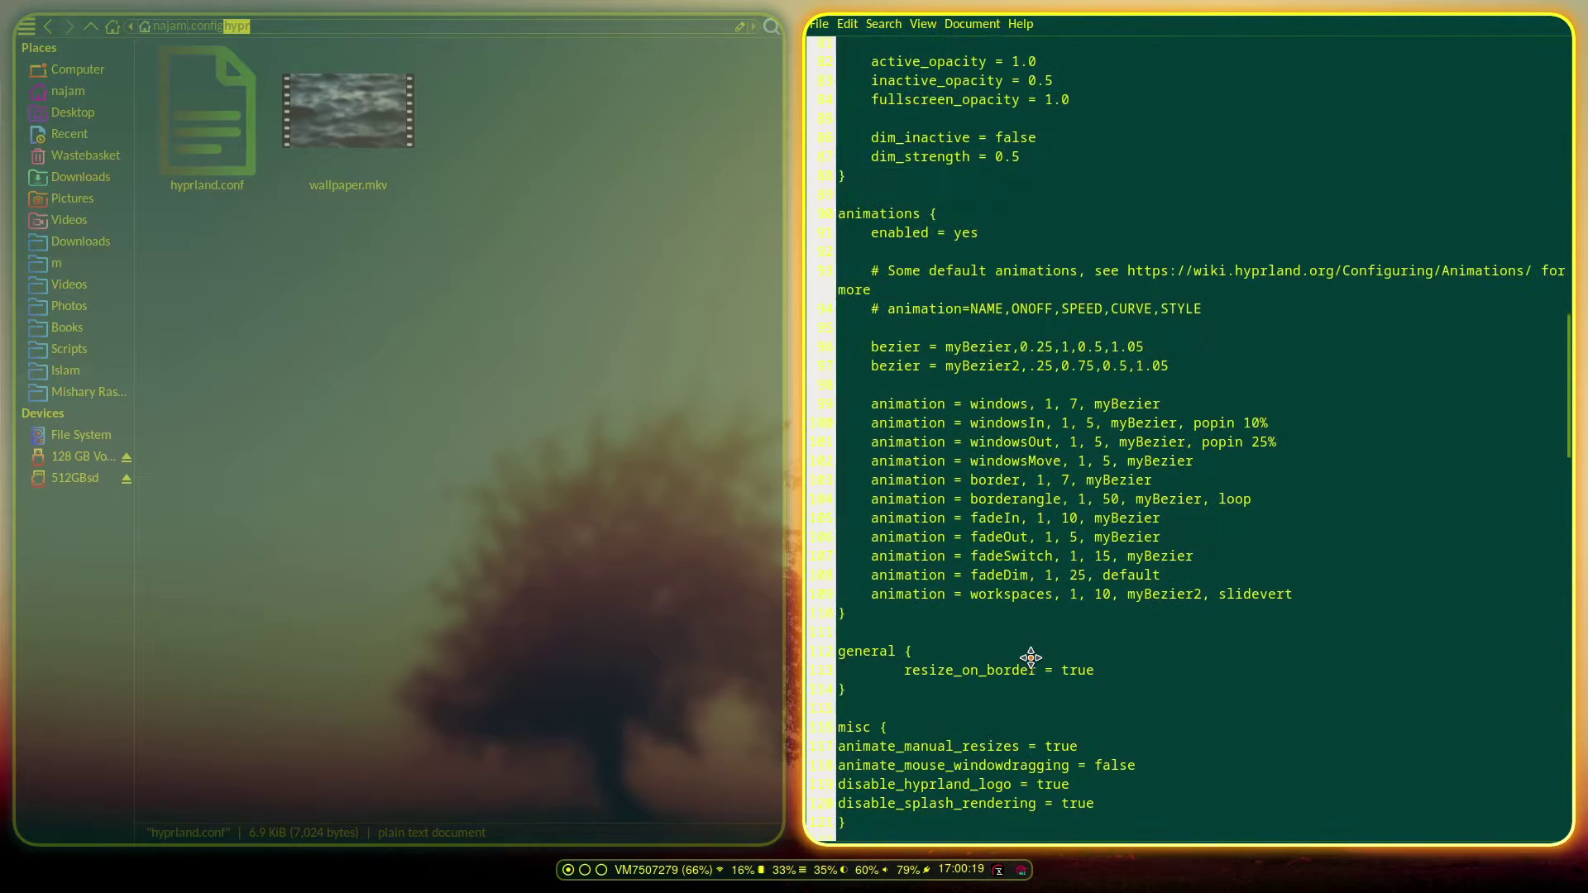
scroll(1031, 658, up, 1)
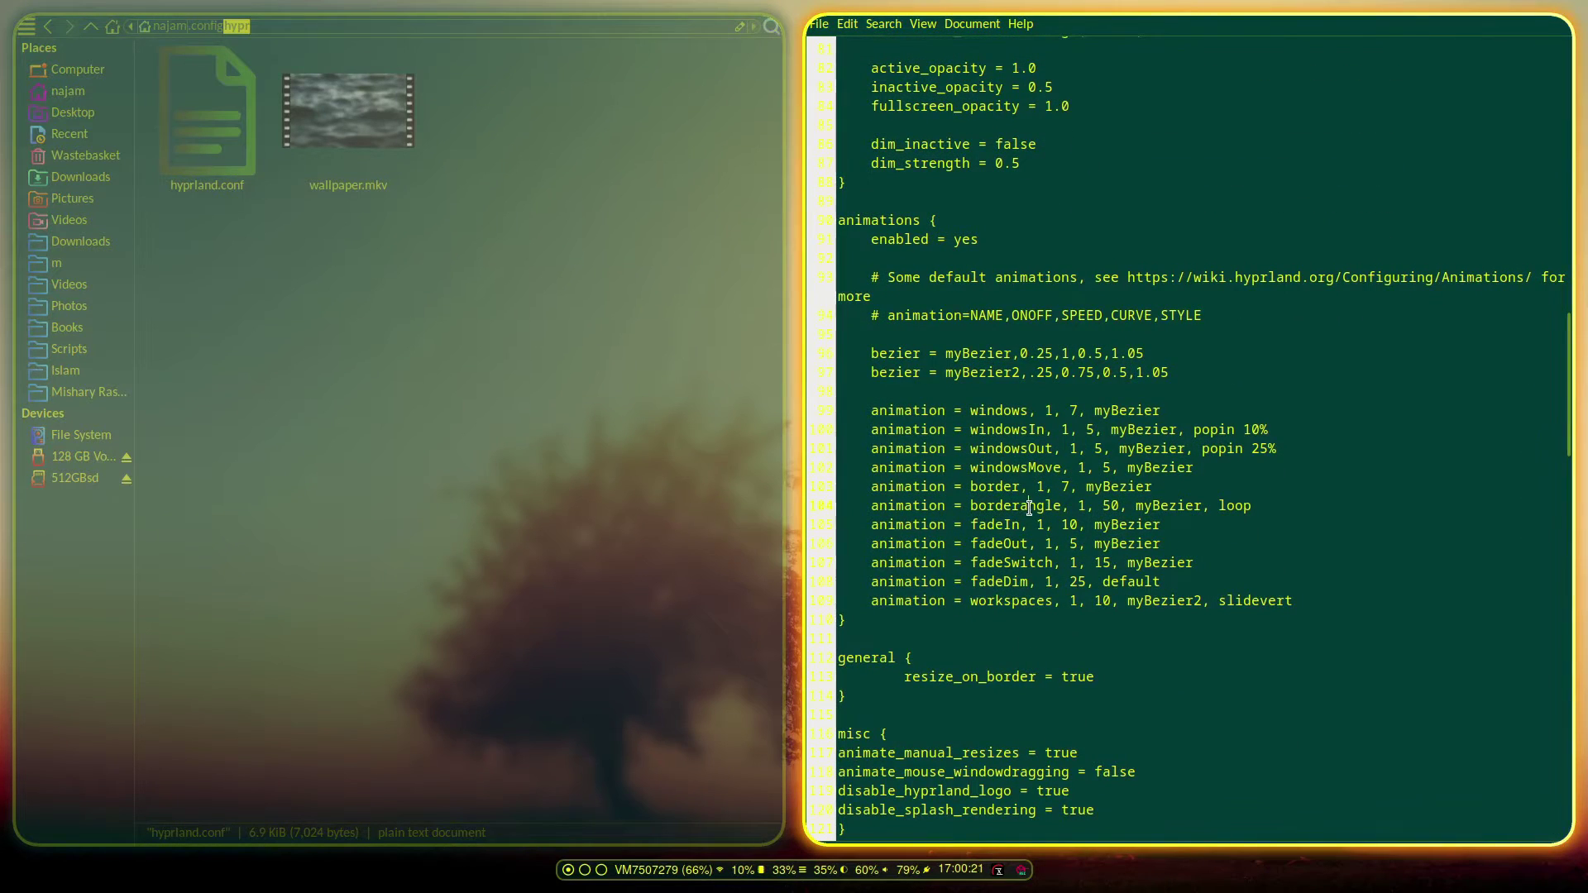
triple_click(1029, 508)
click(1044, 486)
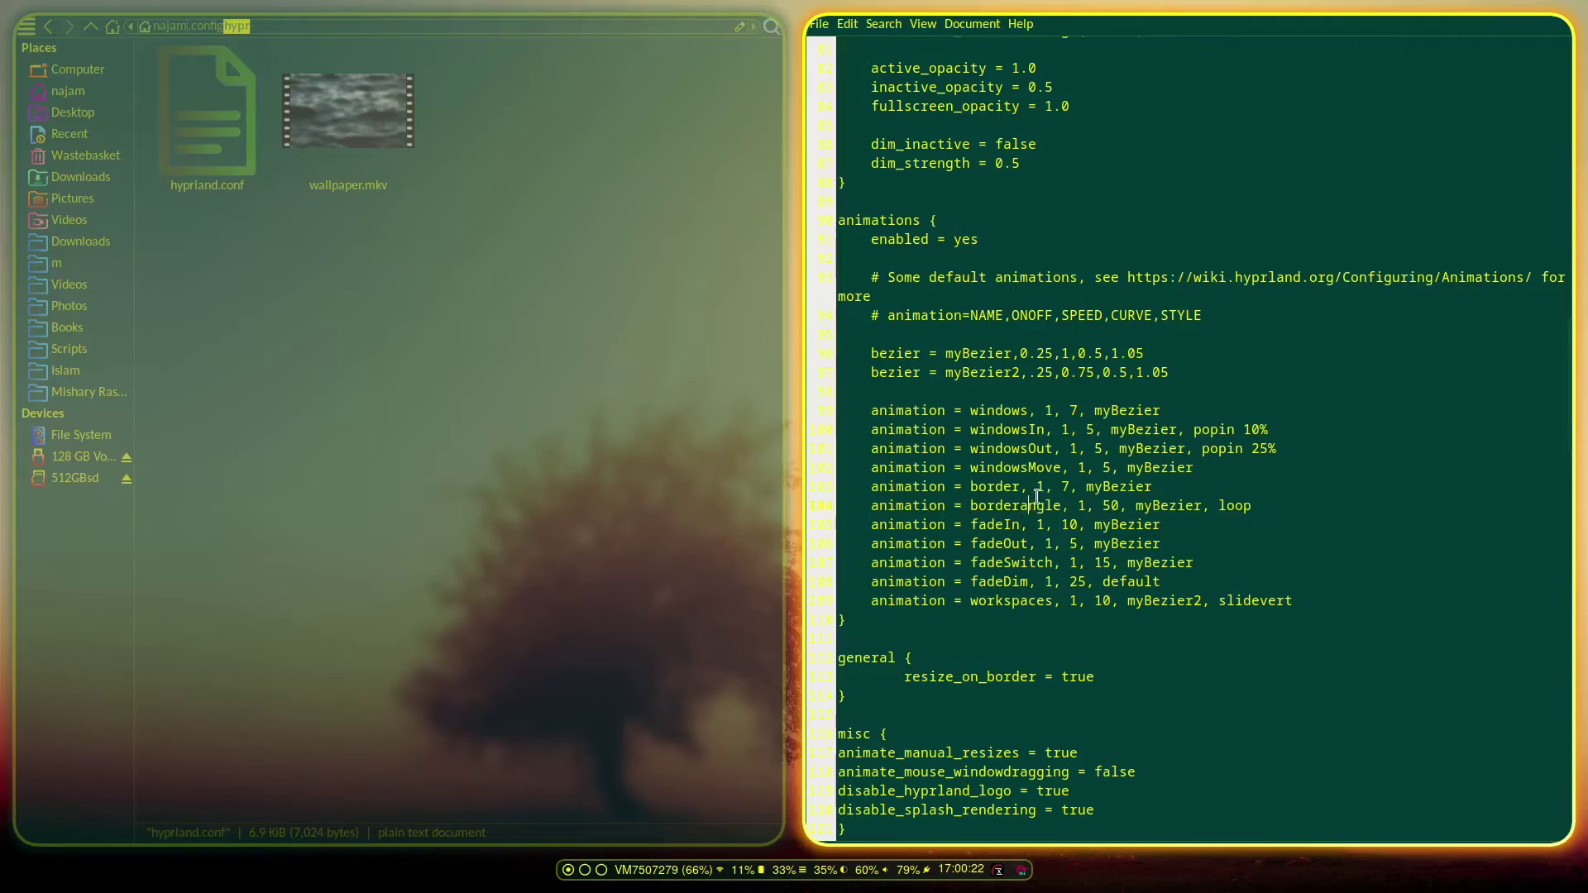
triple_click(1045, 485)
click(1045, 485)
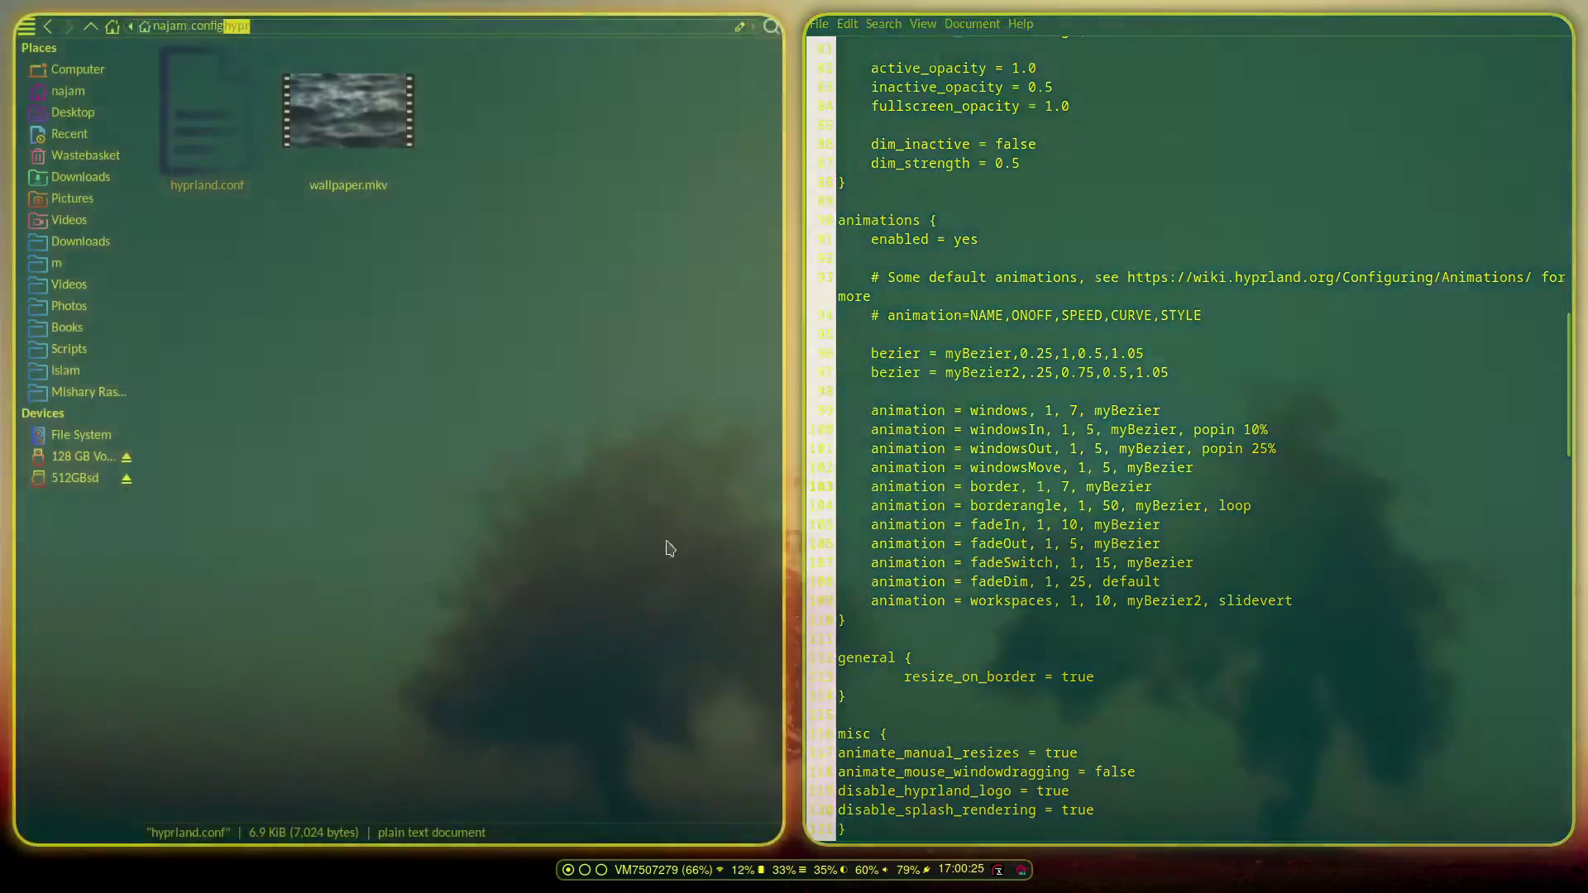
Set the first colour of the col.active_border gradient in the general section to rgb(ffff99).
scroll(1047, 575, up, 10)
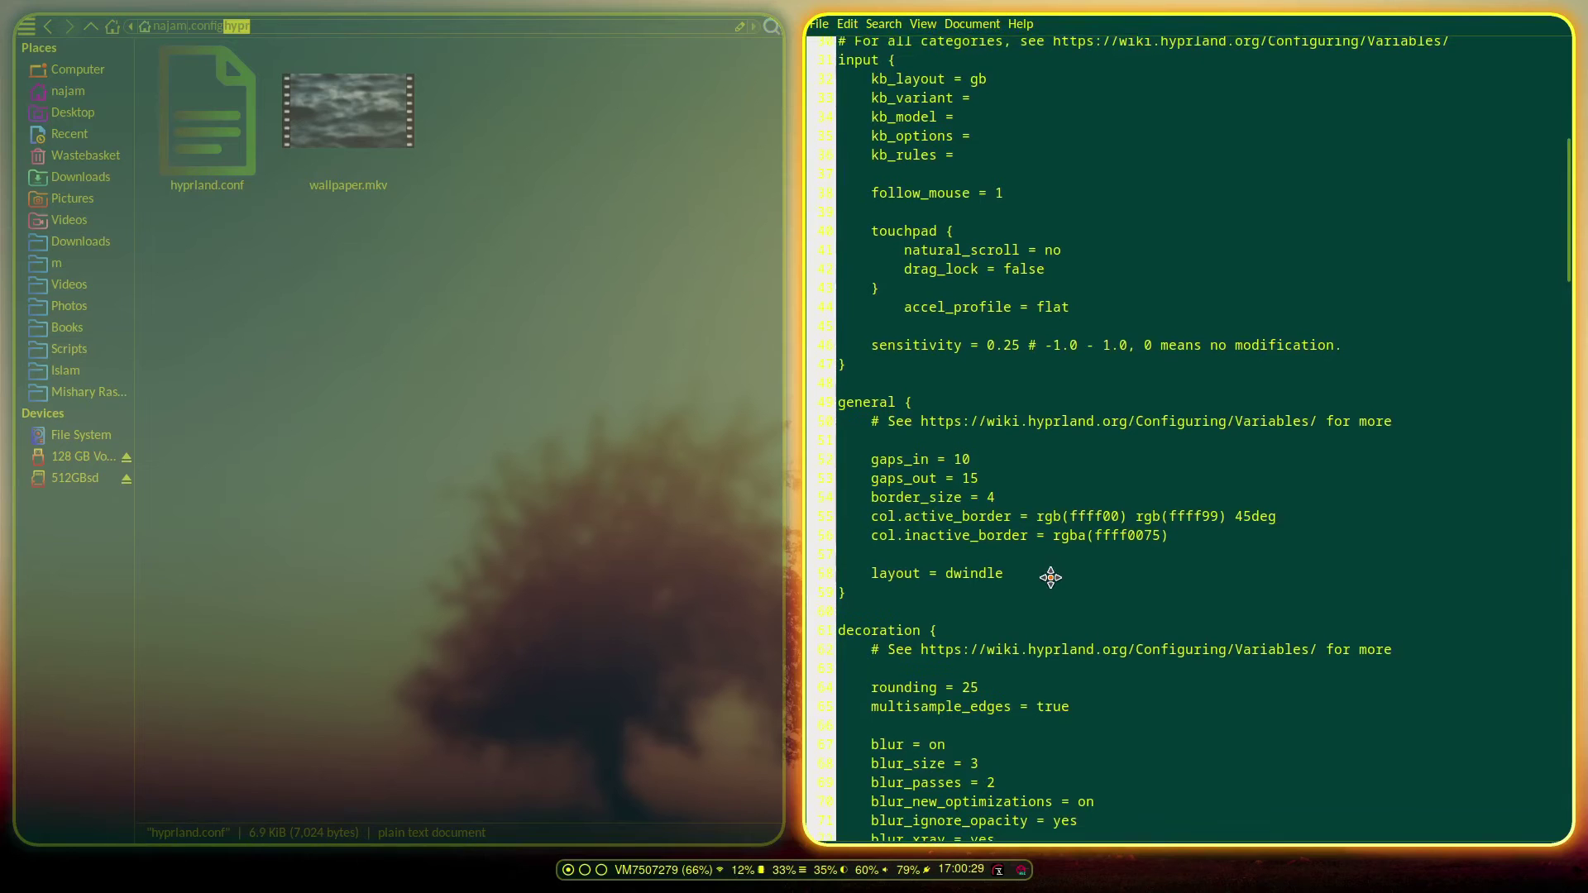
scroll(1050, 577, up, 1)
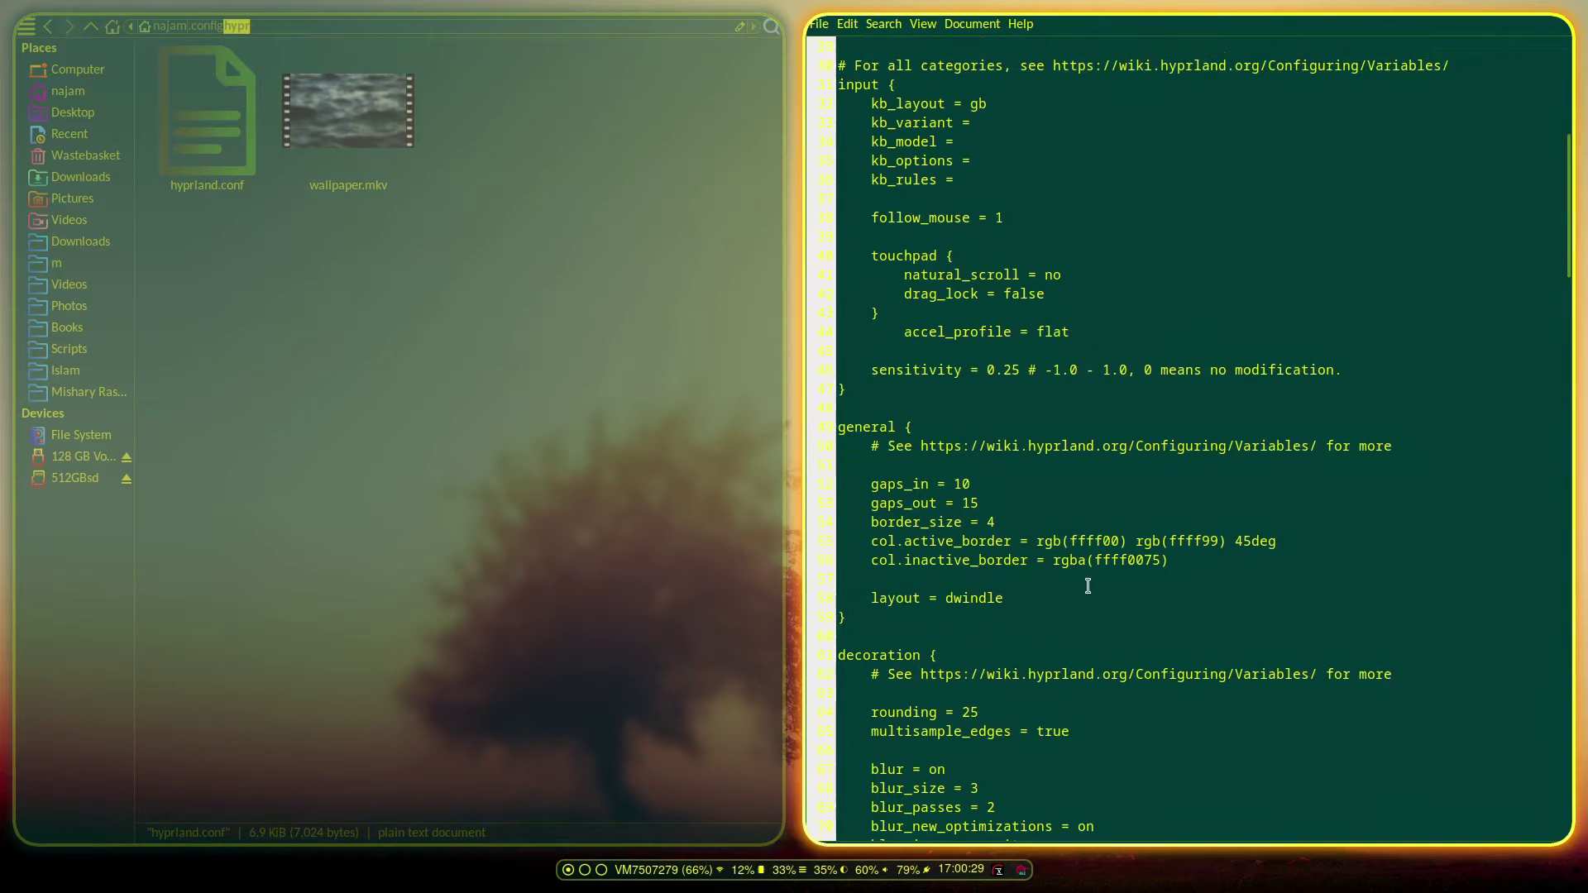
click(1120, 541)
key(BackSpace)
key(BackSpace)
text(99)
Replace the speed value of the borderangle animation with 51.
scroll(1090, 501, down, 15)
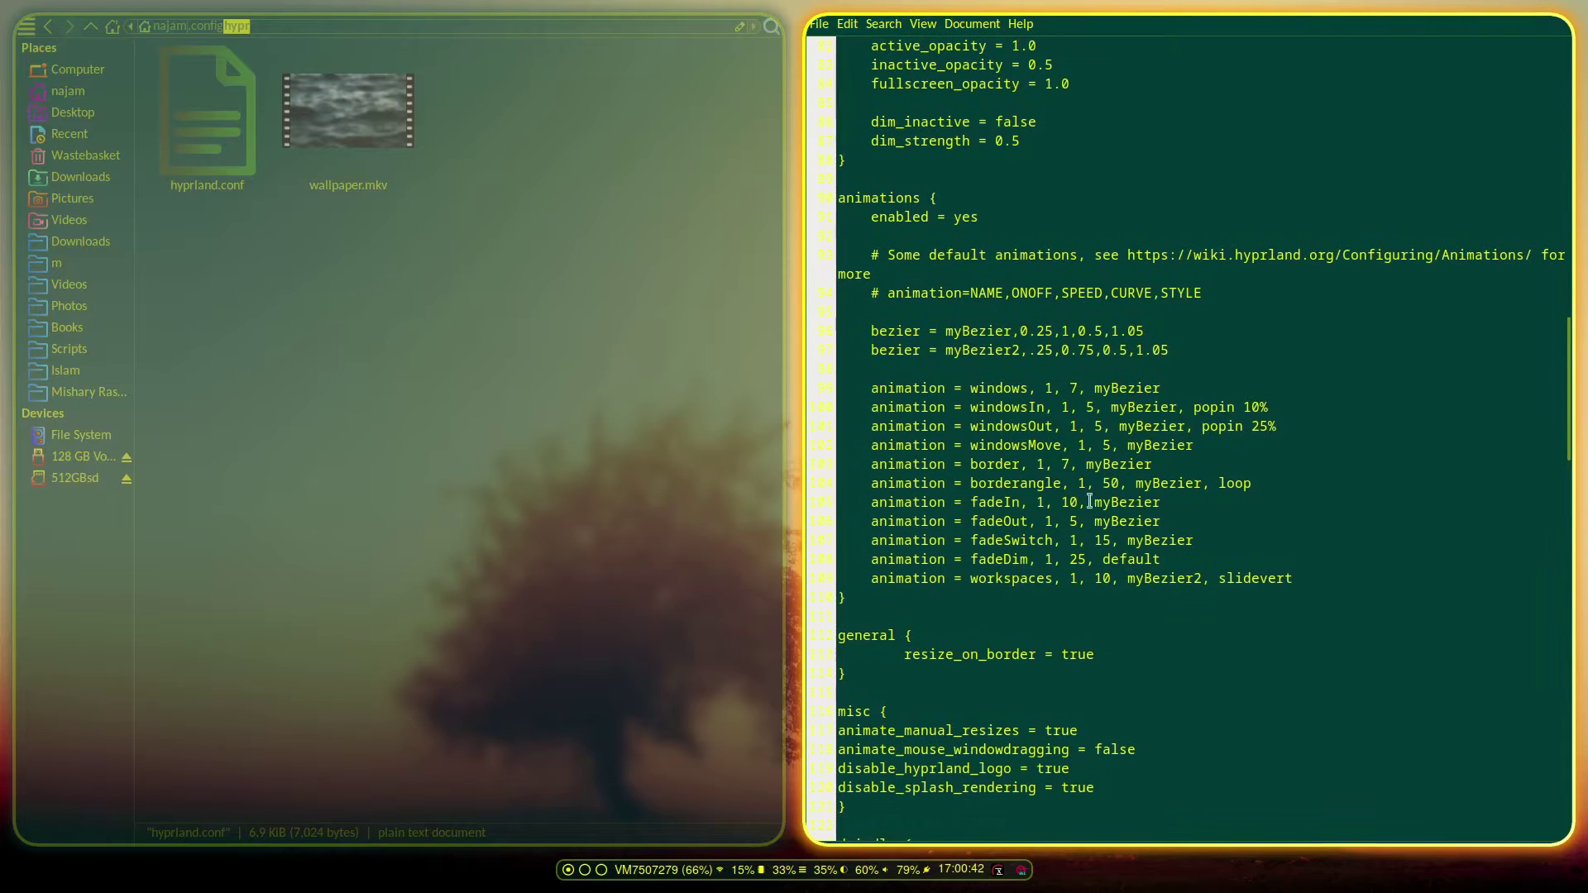
double_click(1110, 483)
text(2)
key(BackSpace)
text(51)
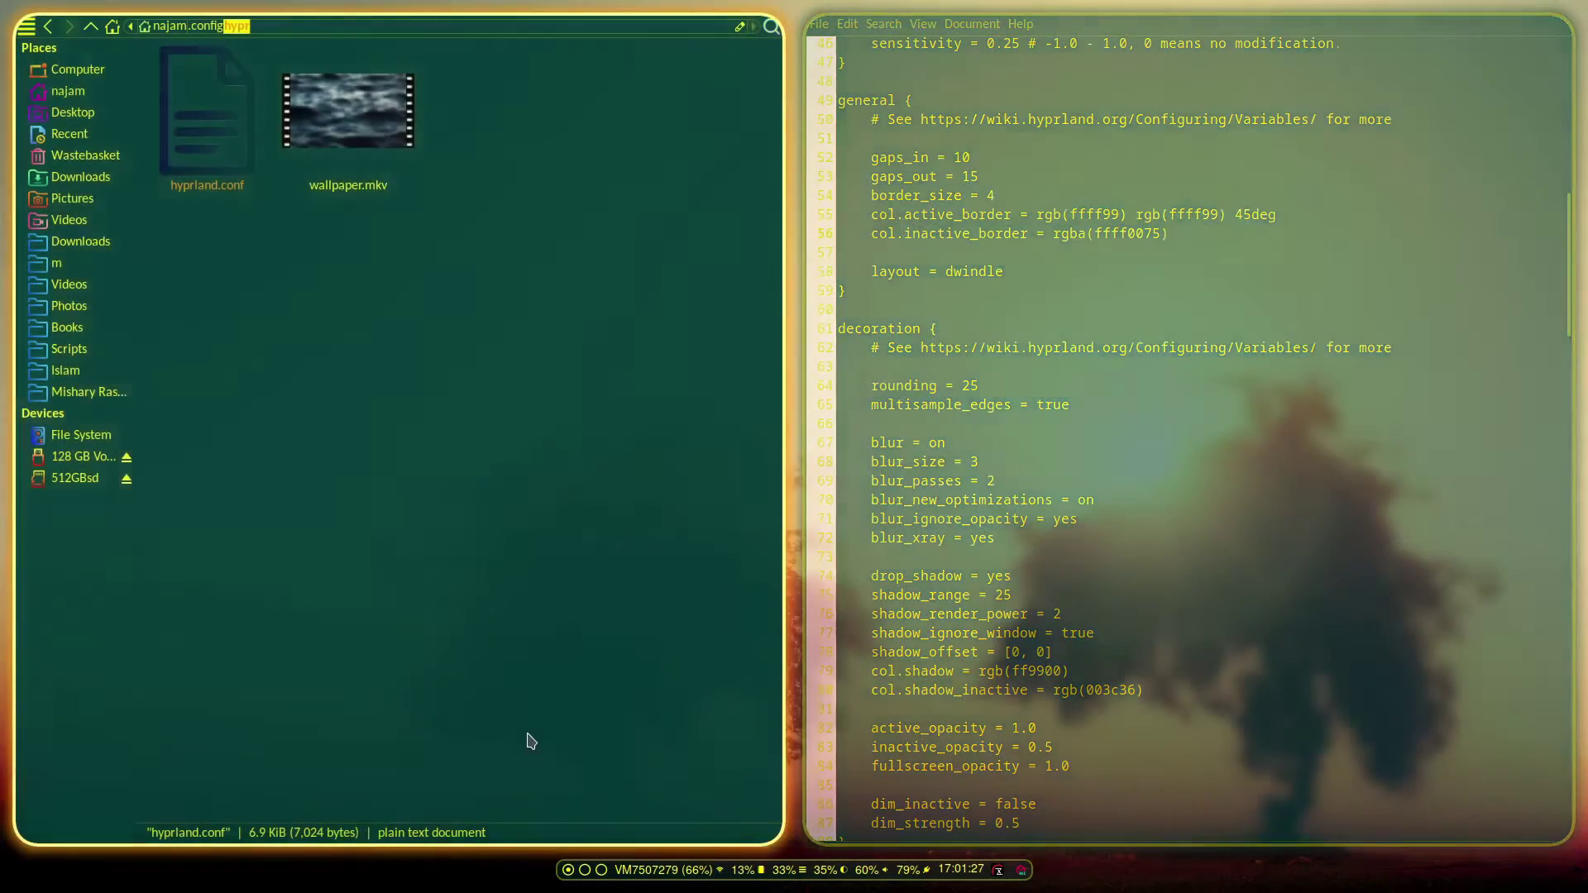
Open two additional file manager windows to try the tiling and open animation, and close one of them.
key(super+e)
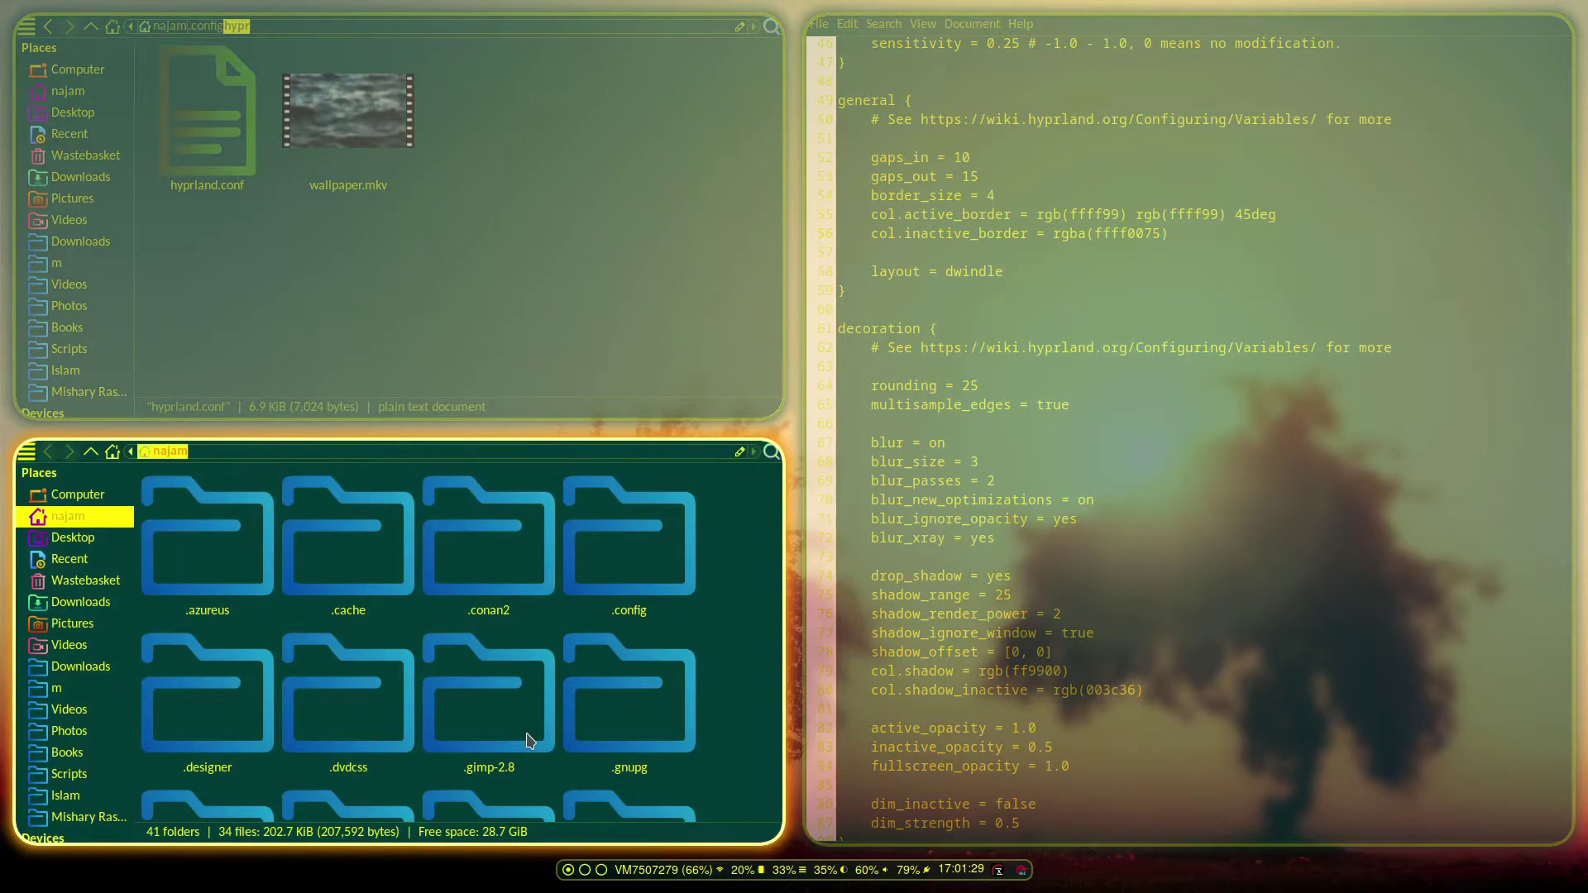
key(super+e)
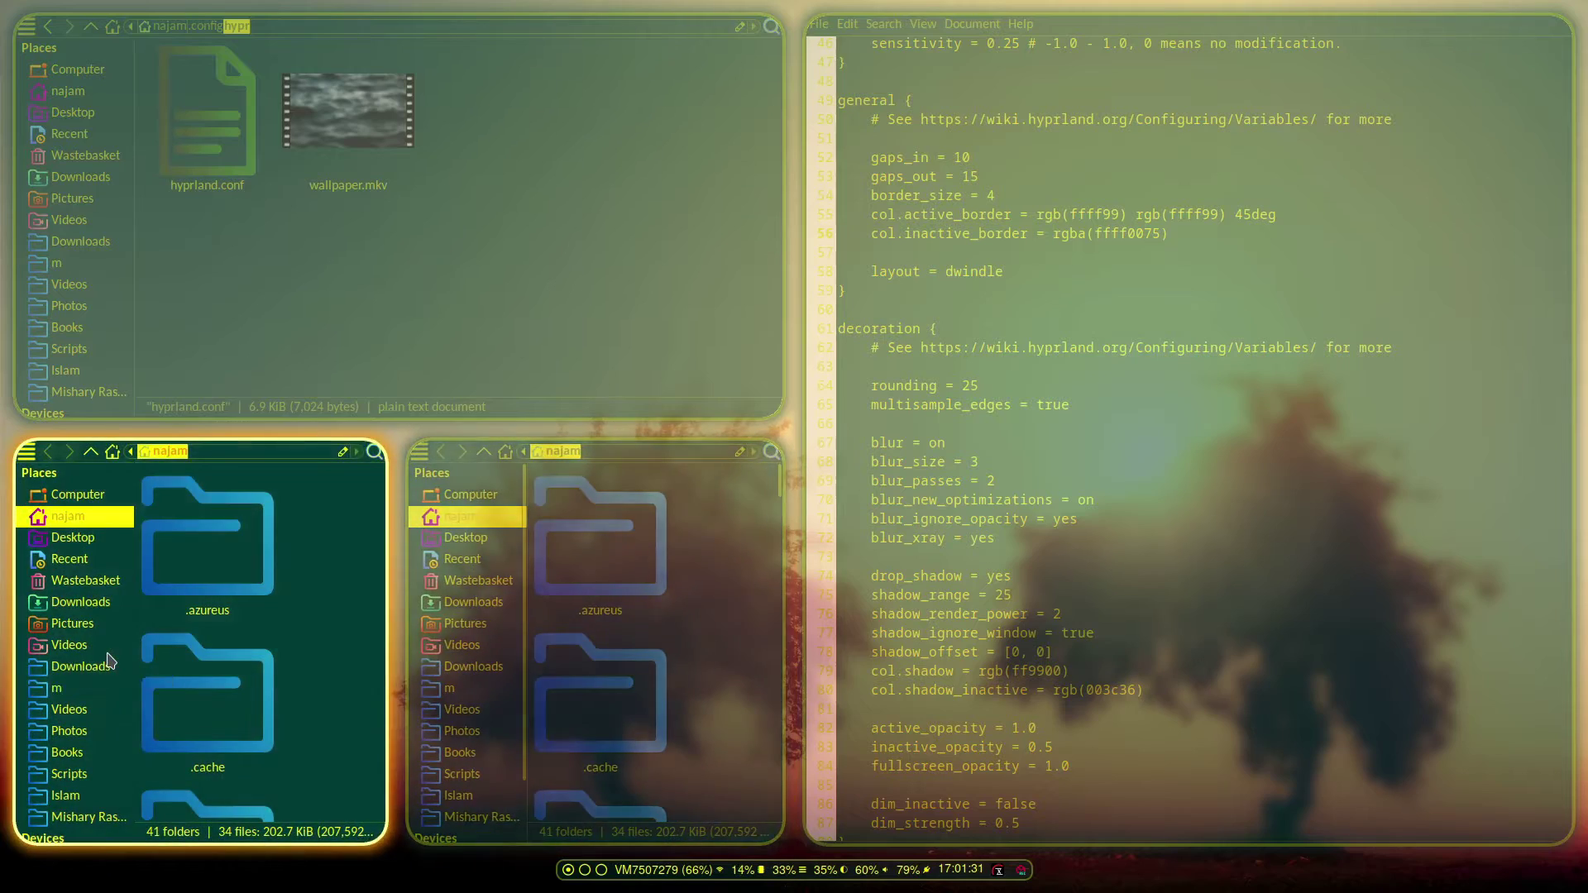
key(super+q)
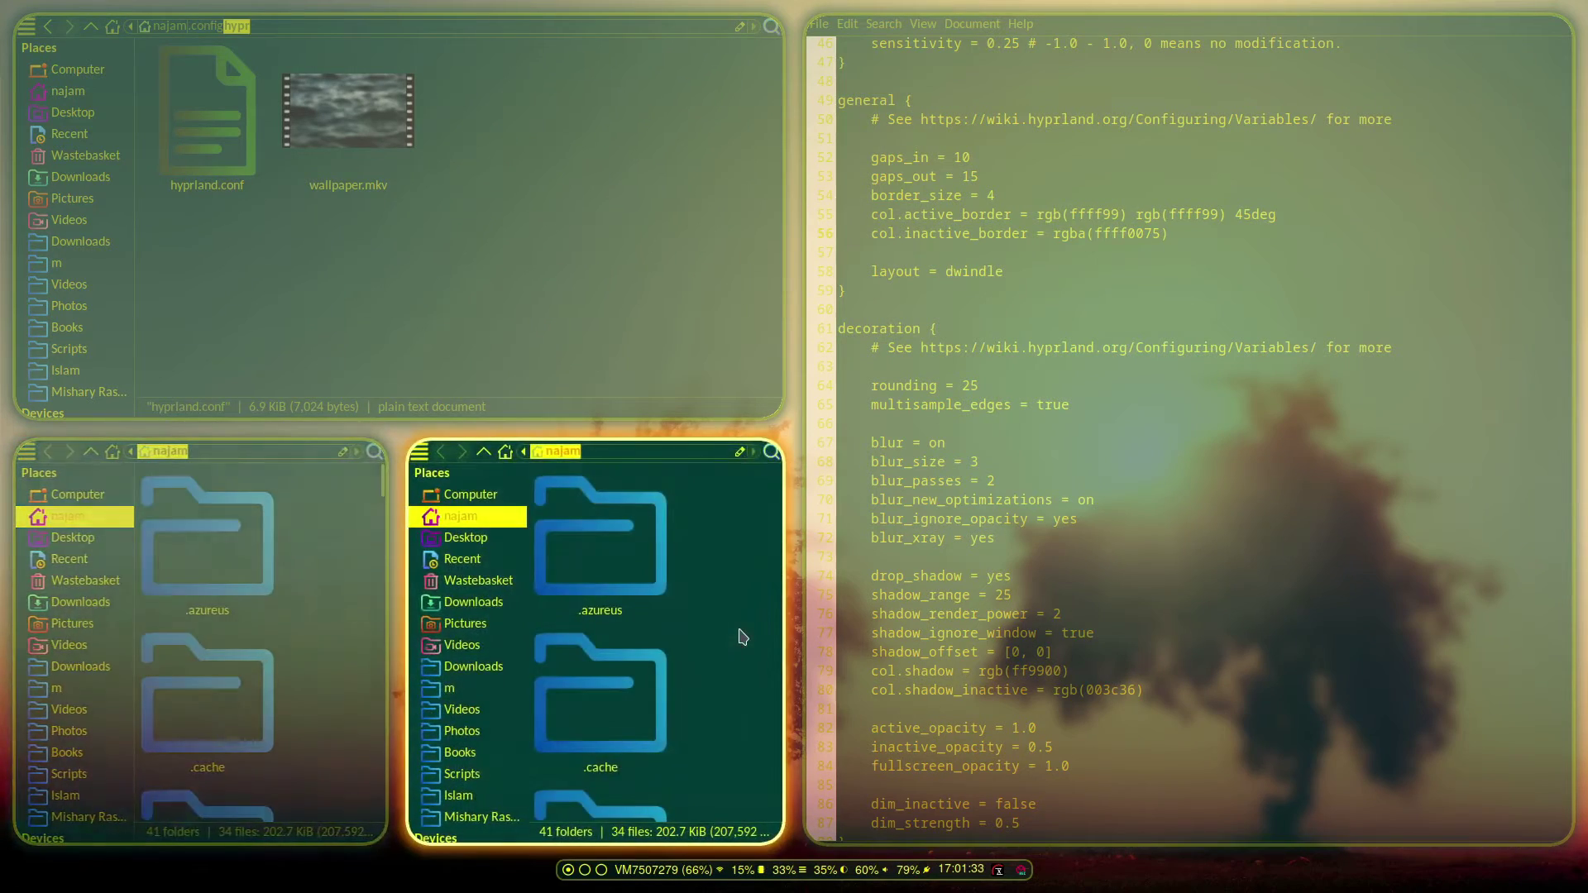
key(super+c)
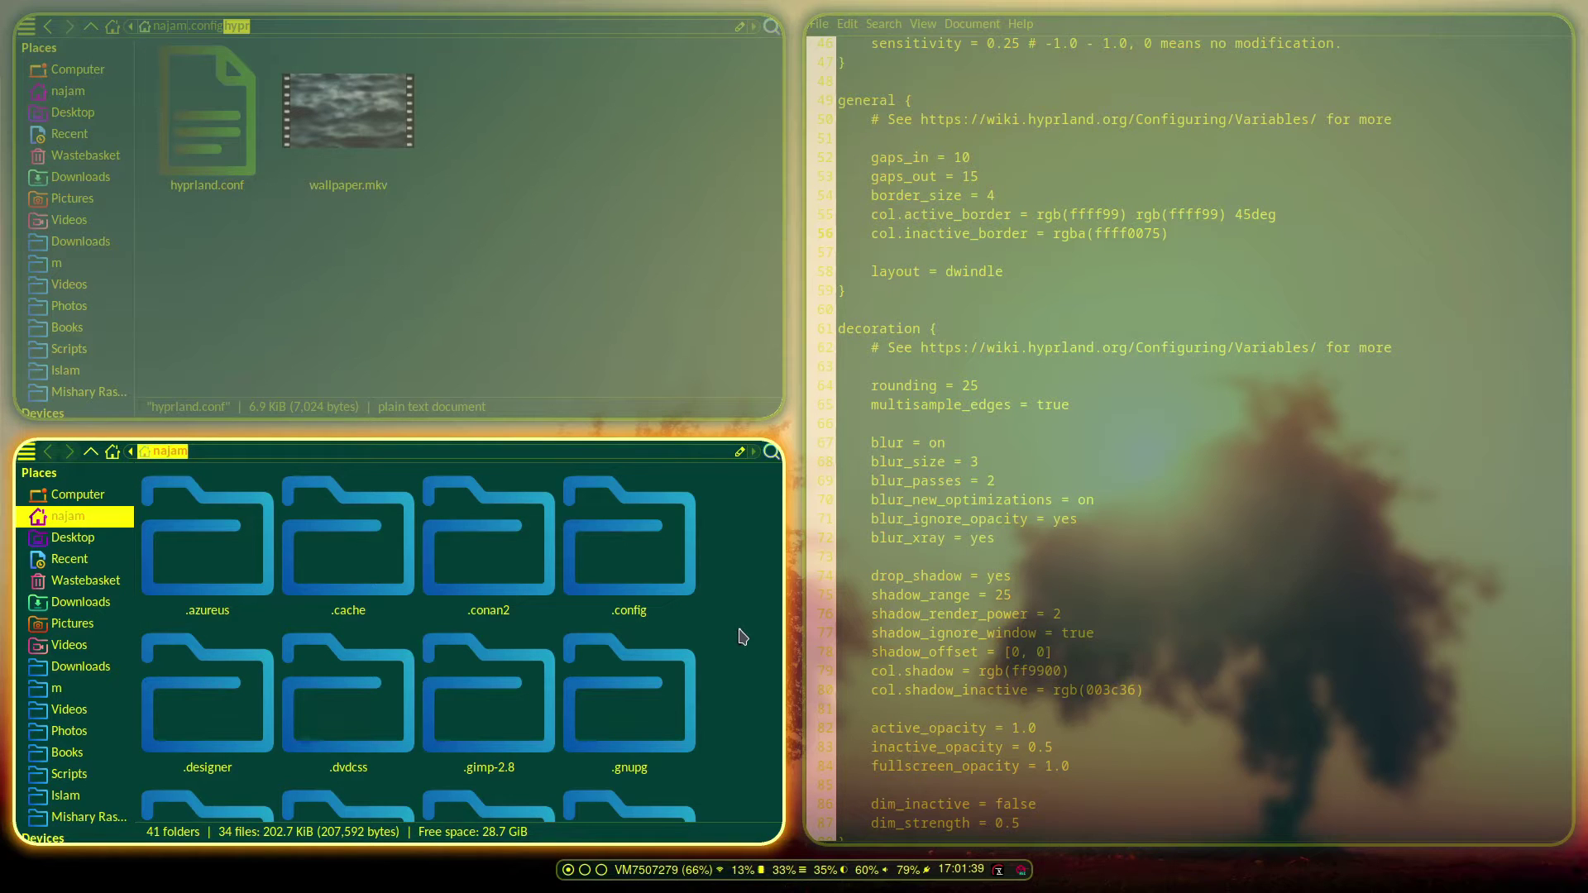
Open three more home folder windows to watch the tiling respond, and close all the extra file manager windows.
key(super+e)
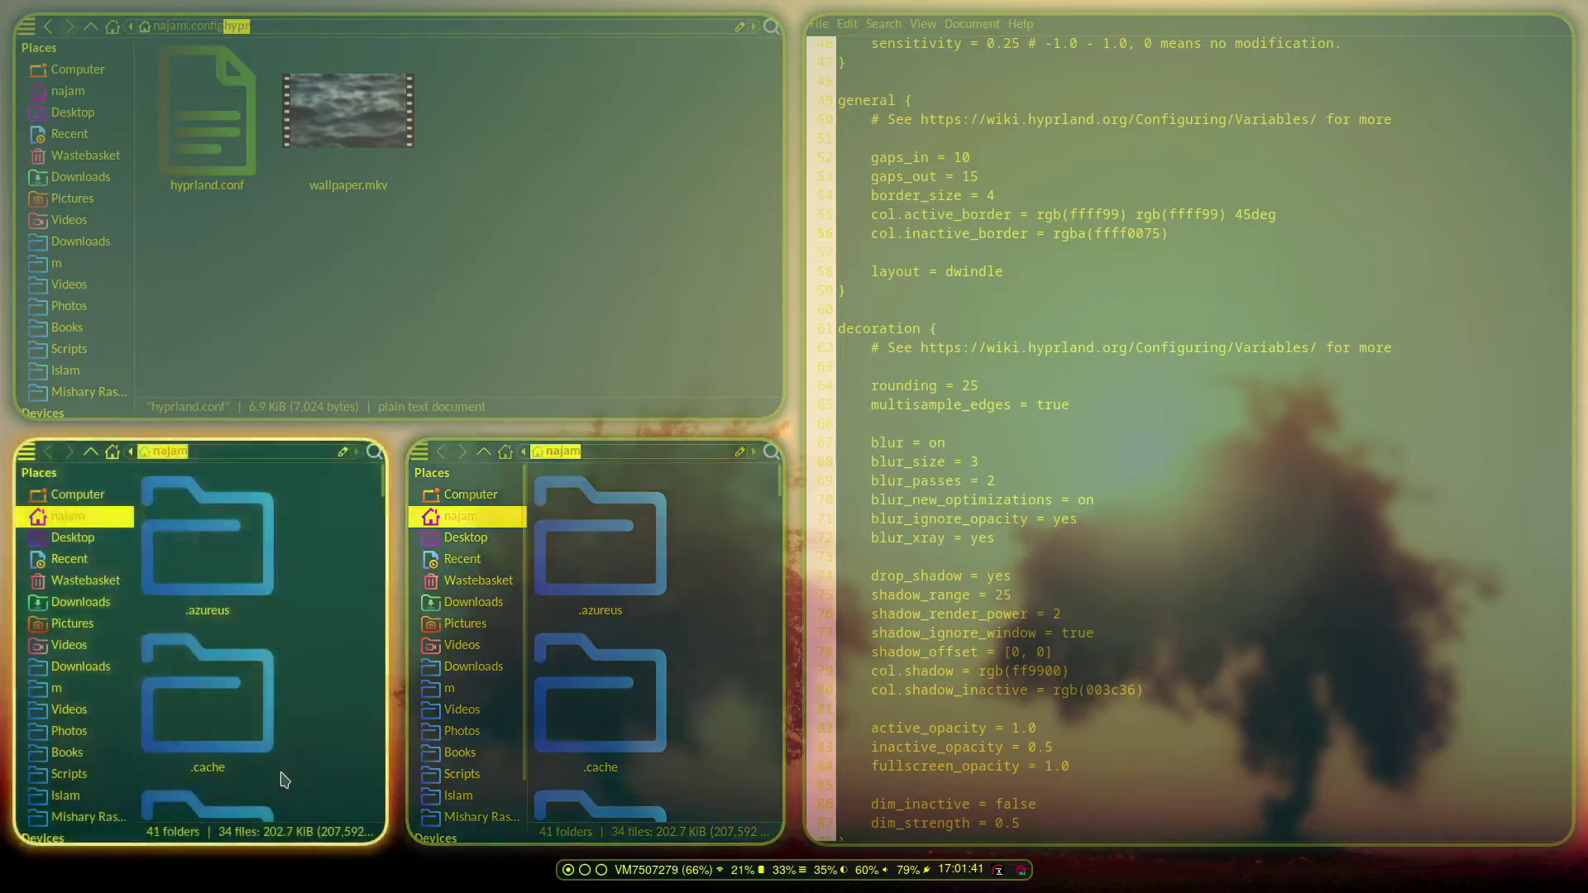
key(ctrl+n)
key(ctrl+n)
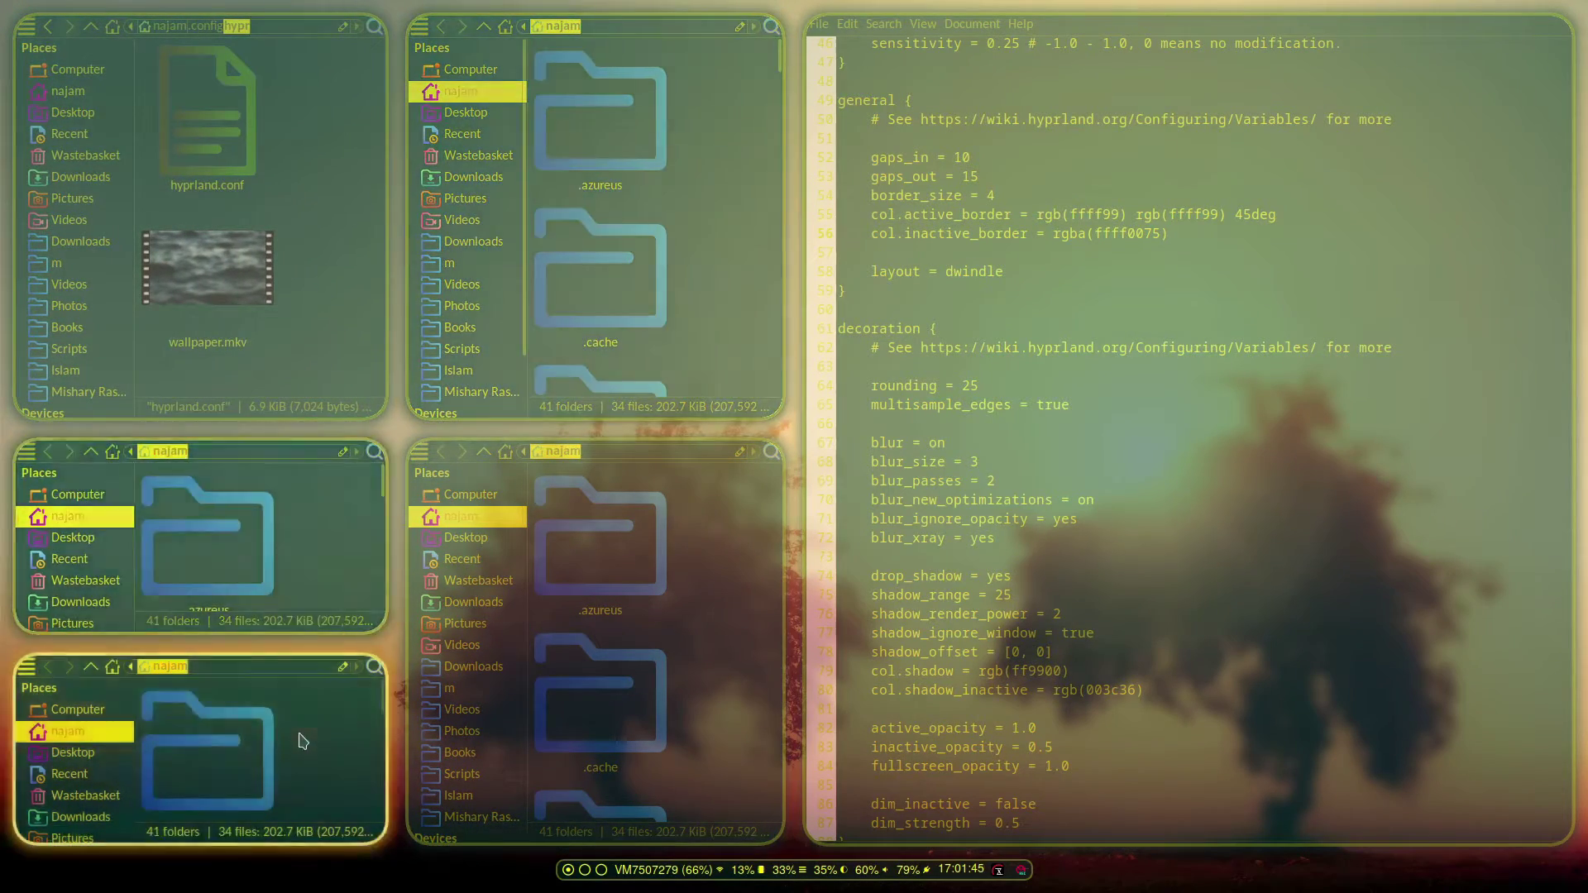
key(ctrl+w)
key(ctrl+w)
key(ctrl+w)
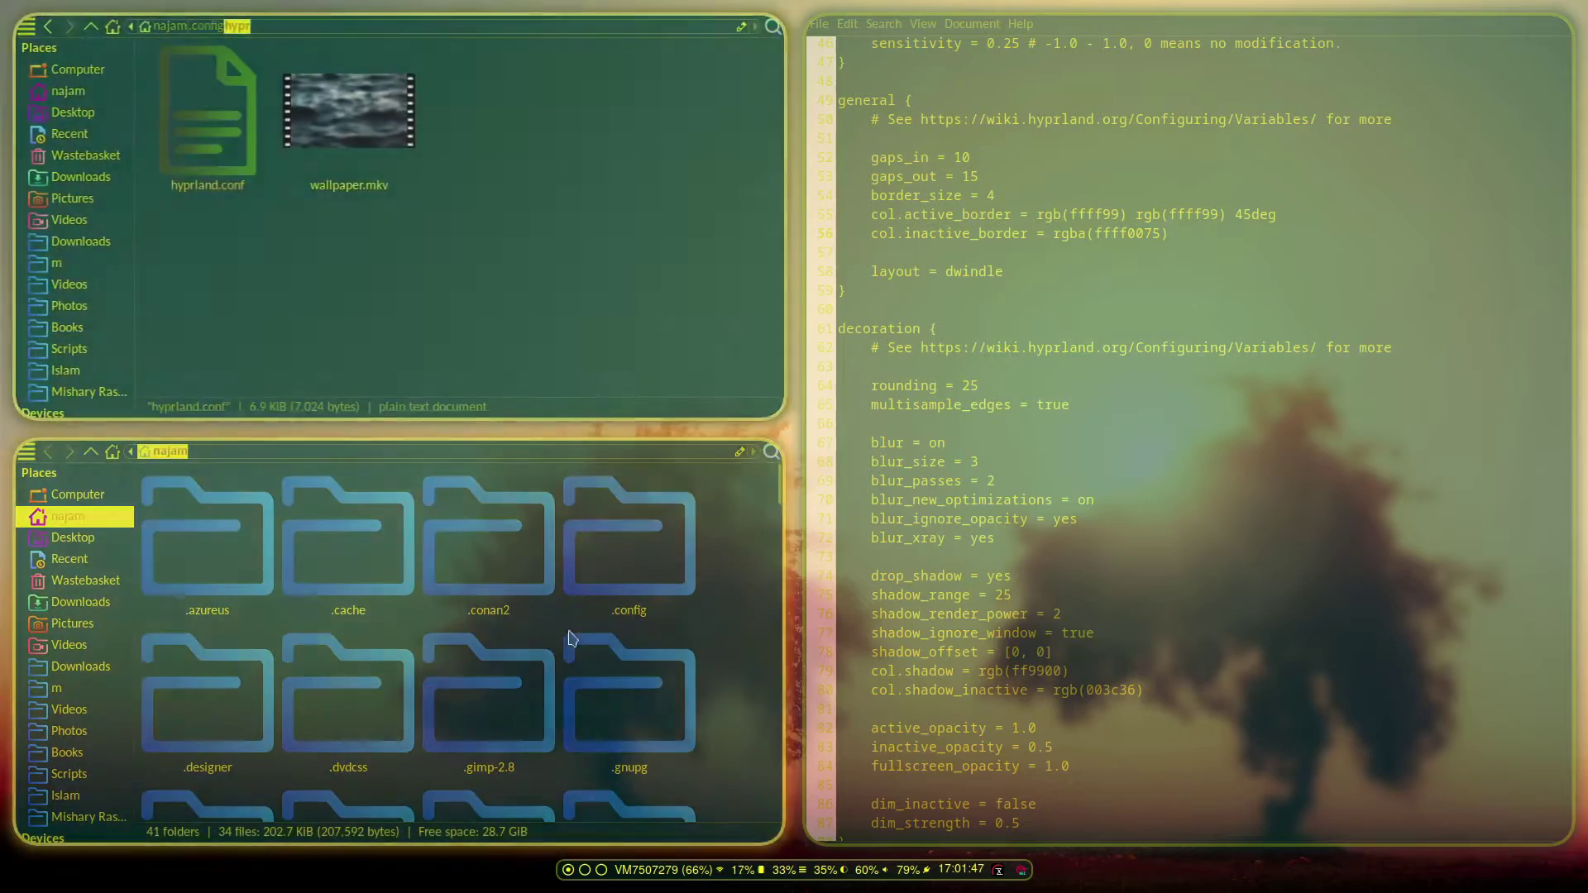
key(ctrl+w)
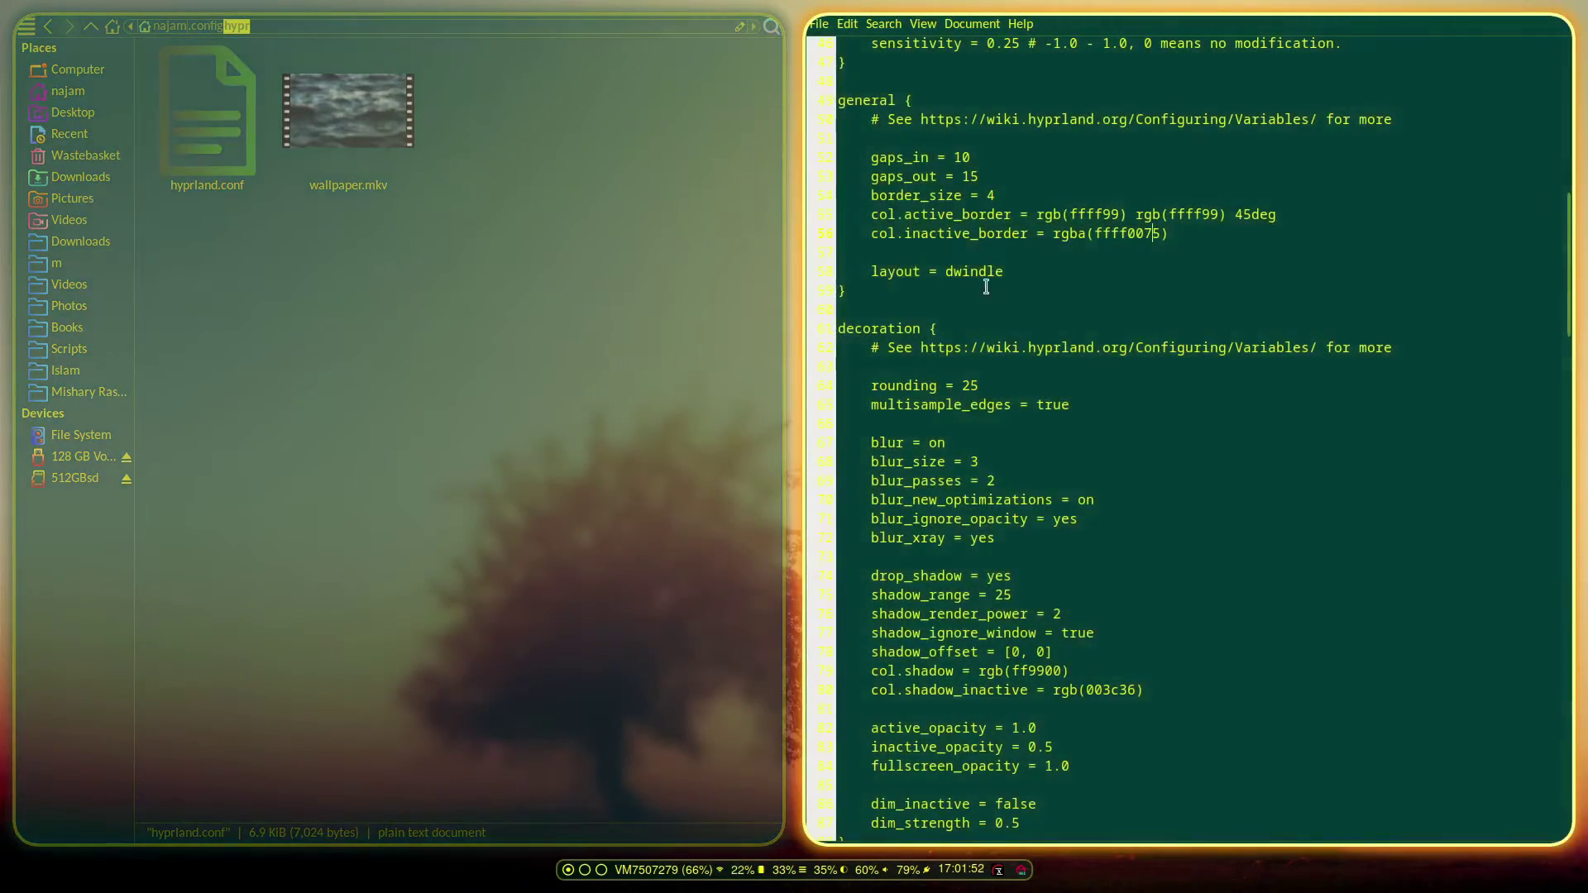
Review the layout value in the general section and the heading of the decoration section.
double_click(987, 272)
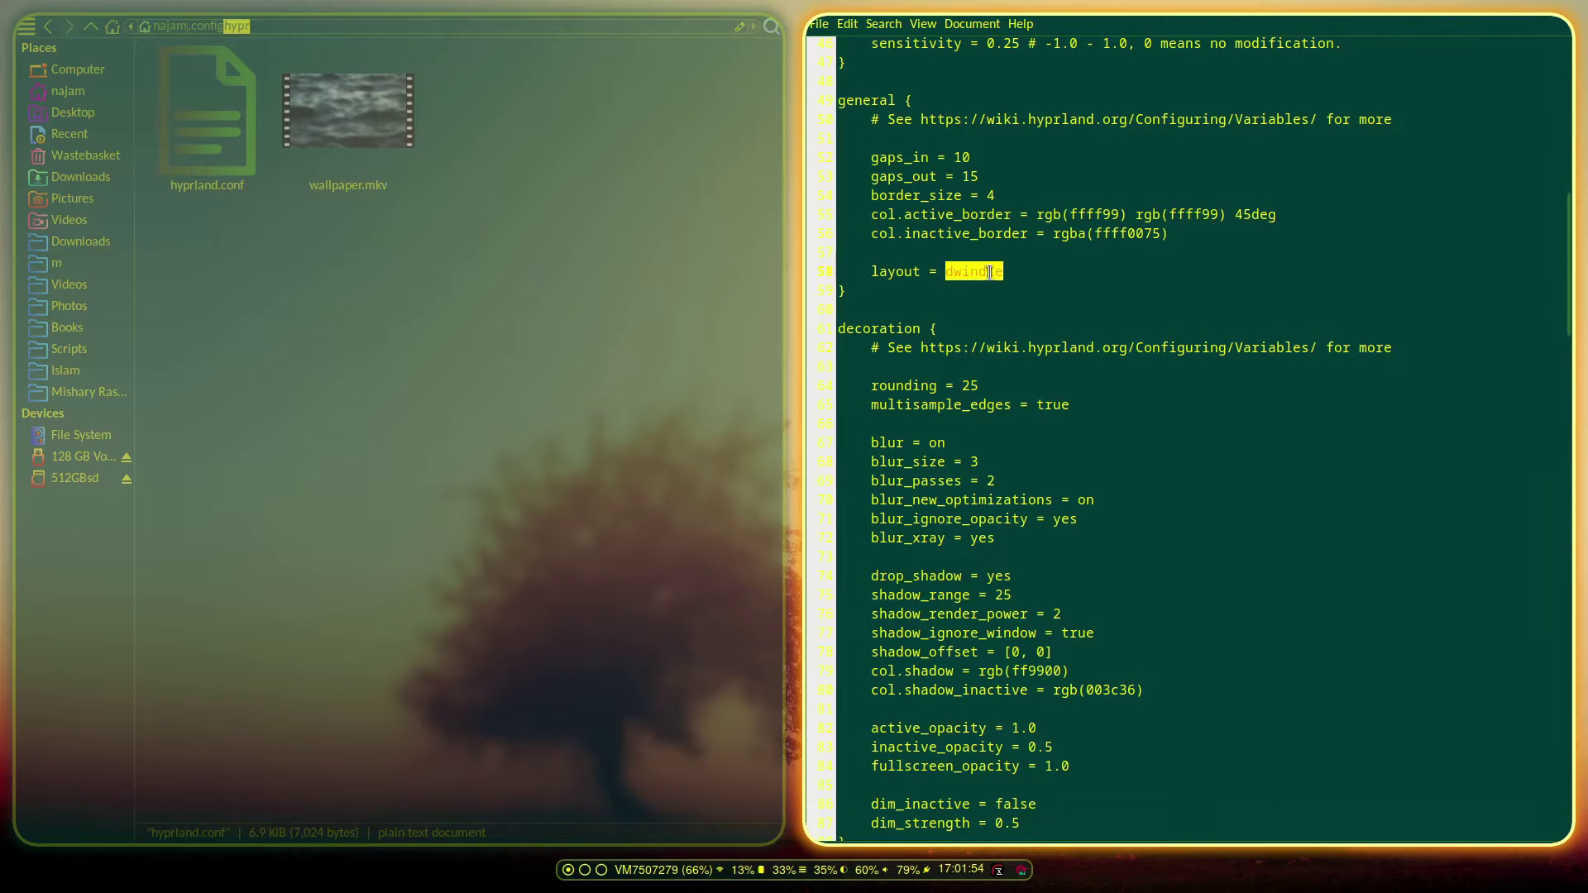
click(989, 272)
triple_click(895, 328)
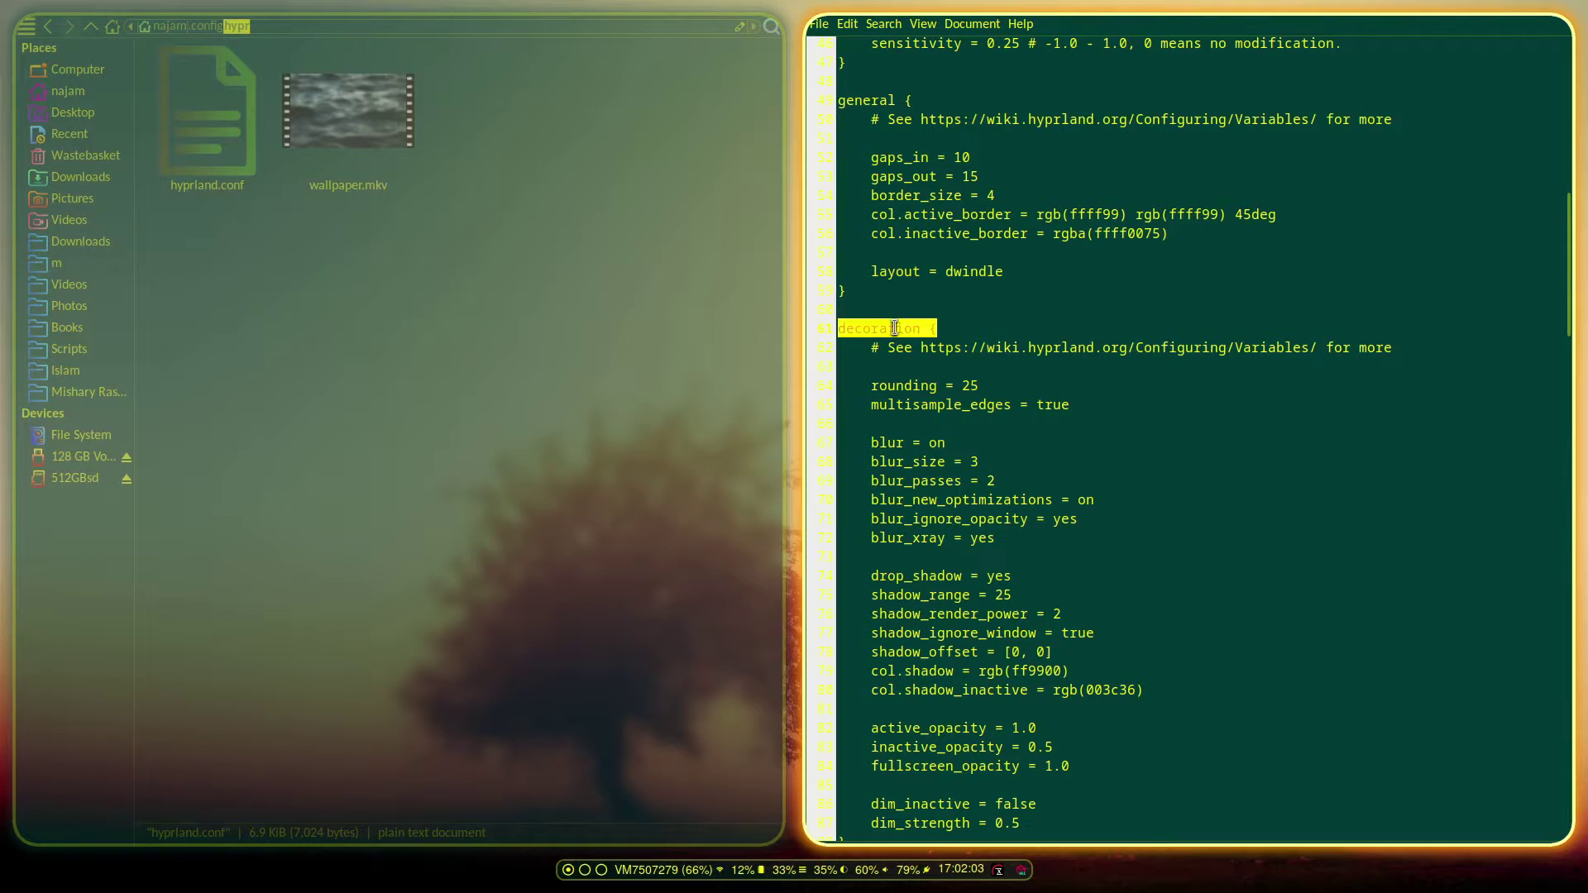
Try rounding values of 2 and 10 in the decoration section, saving each one, and restore the rounding to 25.
click(973, 386)
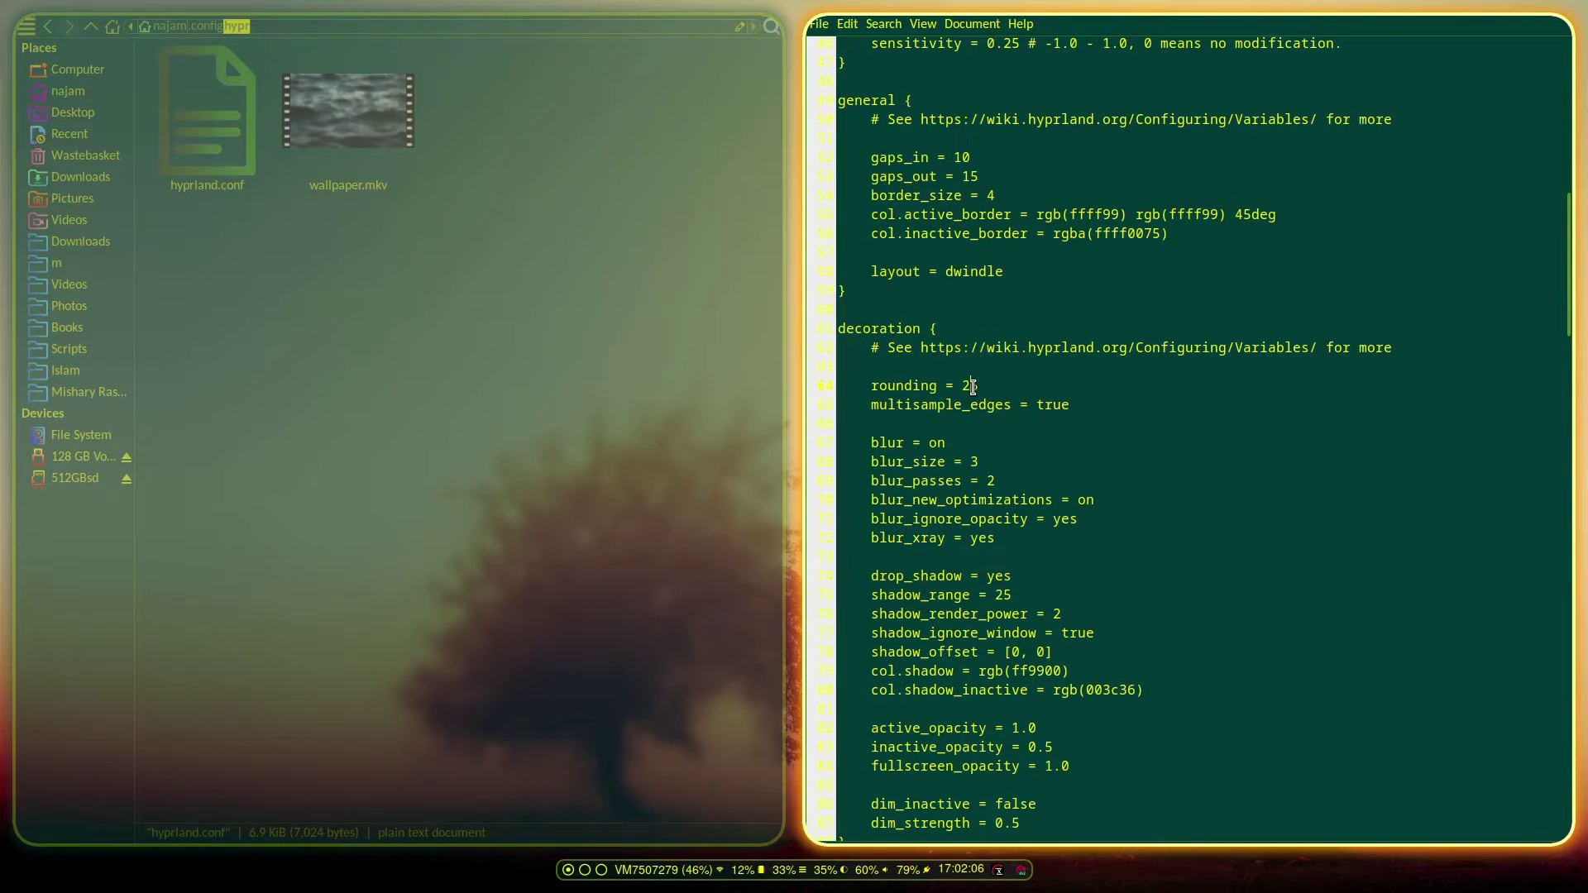
key(BackSpace)
text(5)
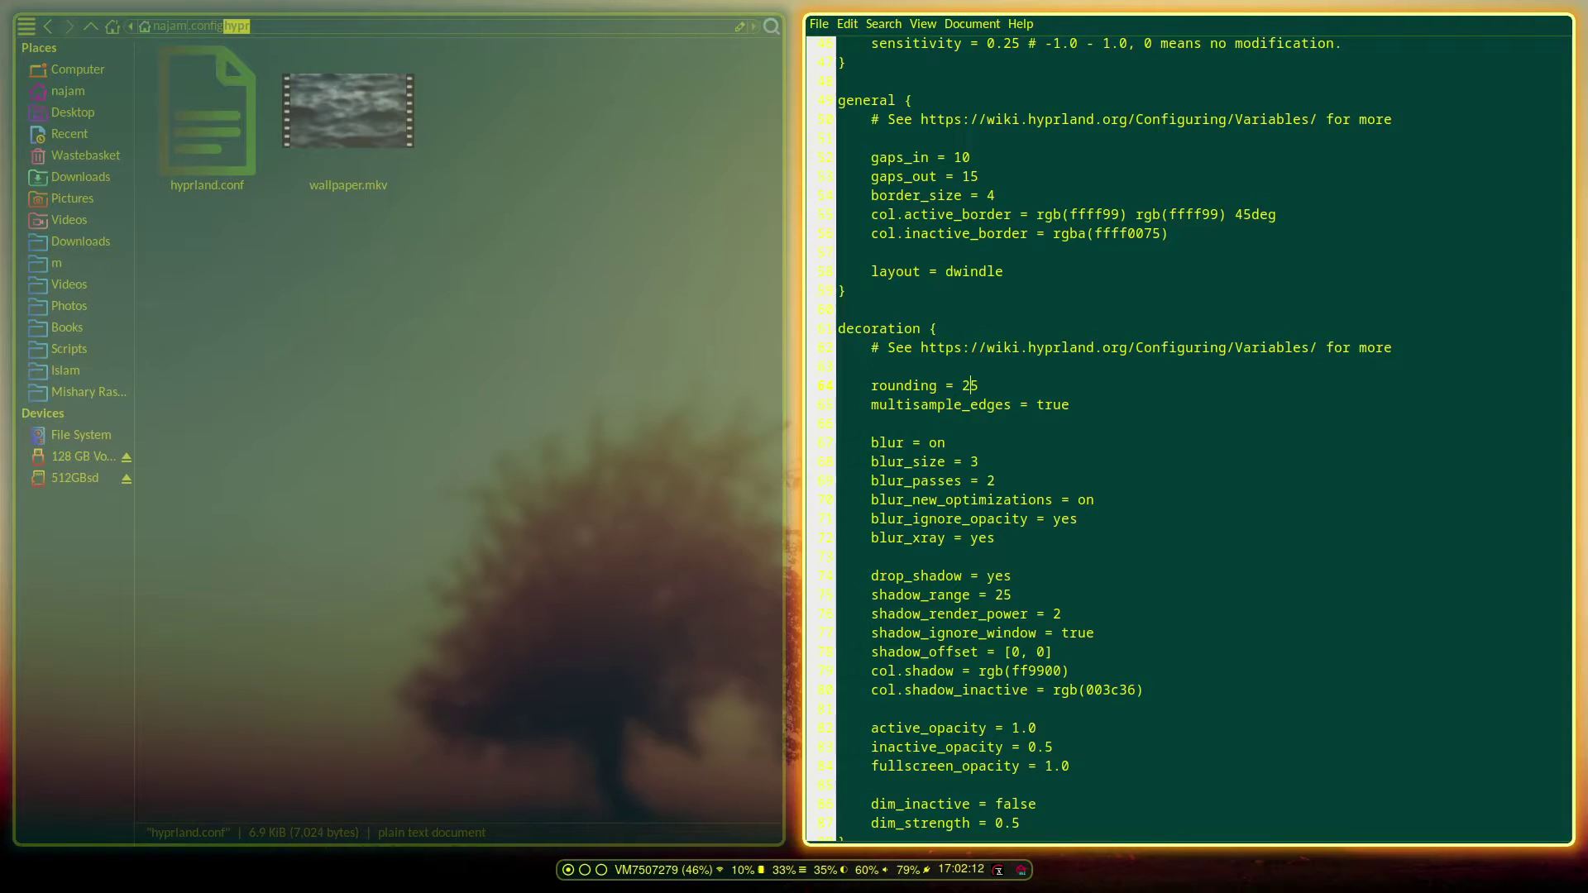
key(ctrl+s)
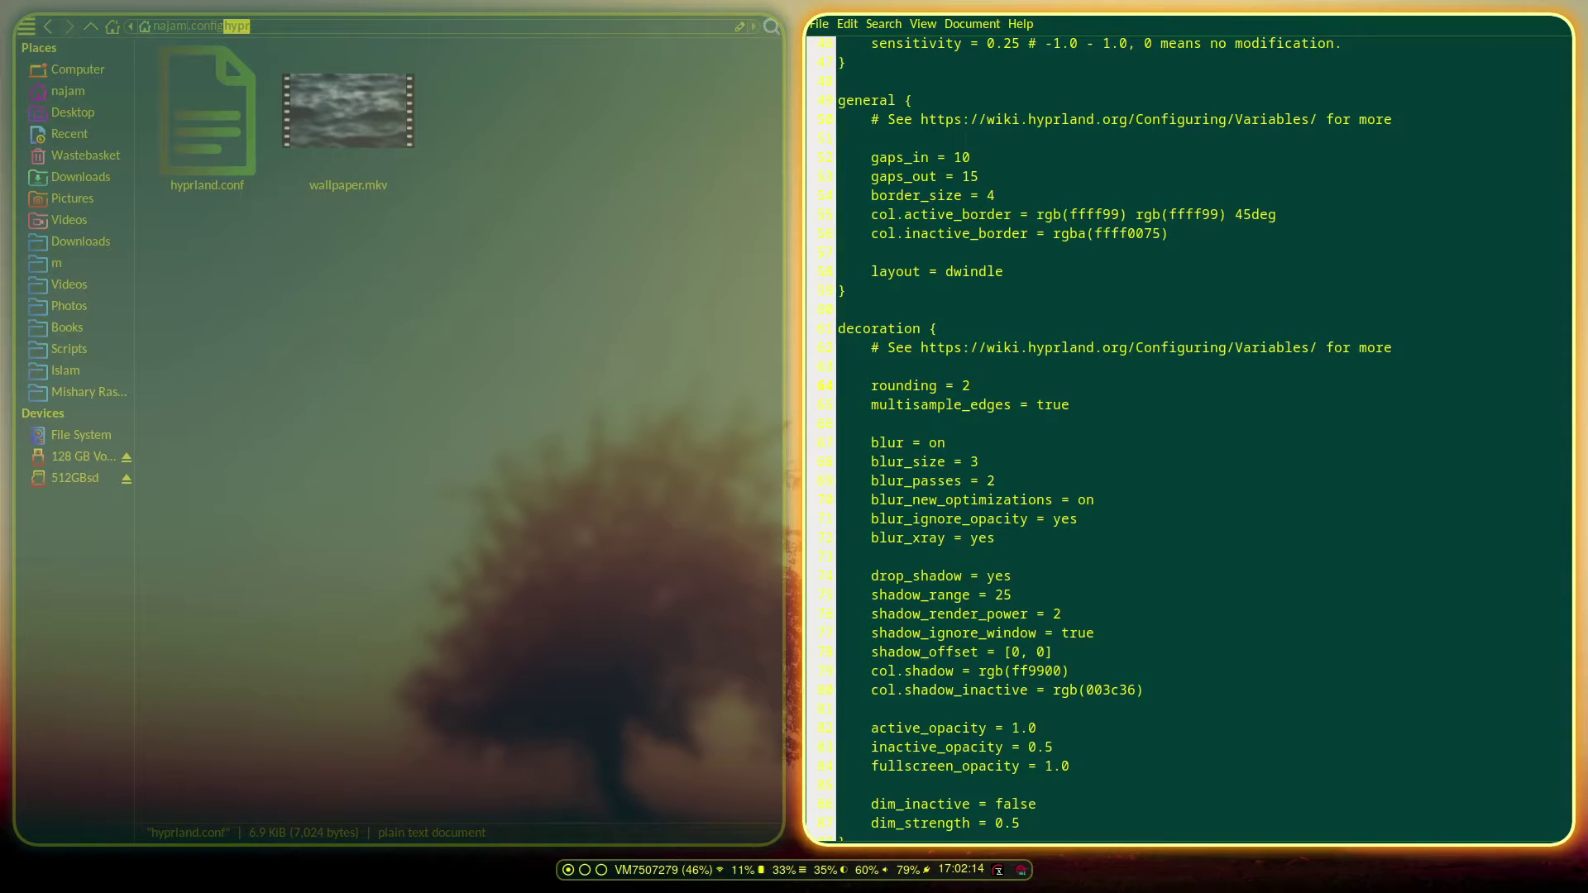
key(ctrl+s)
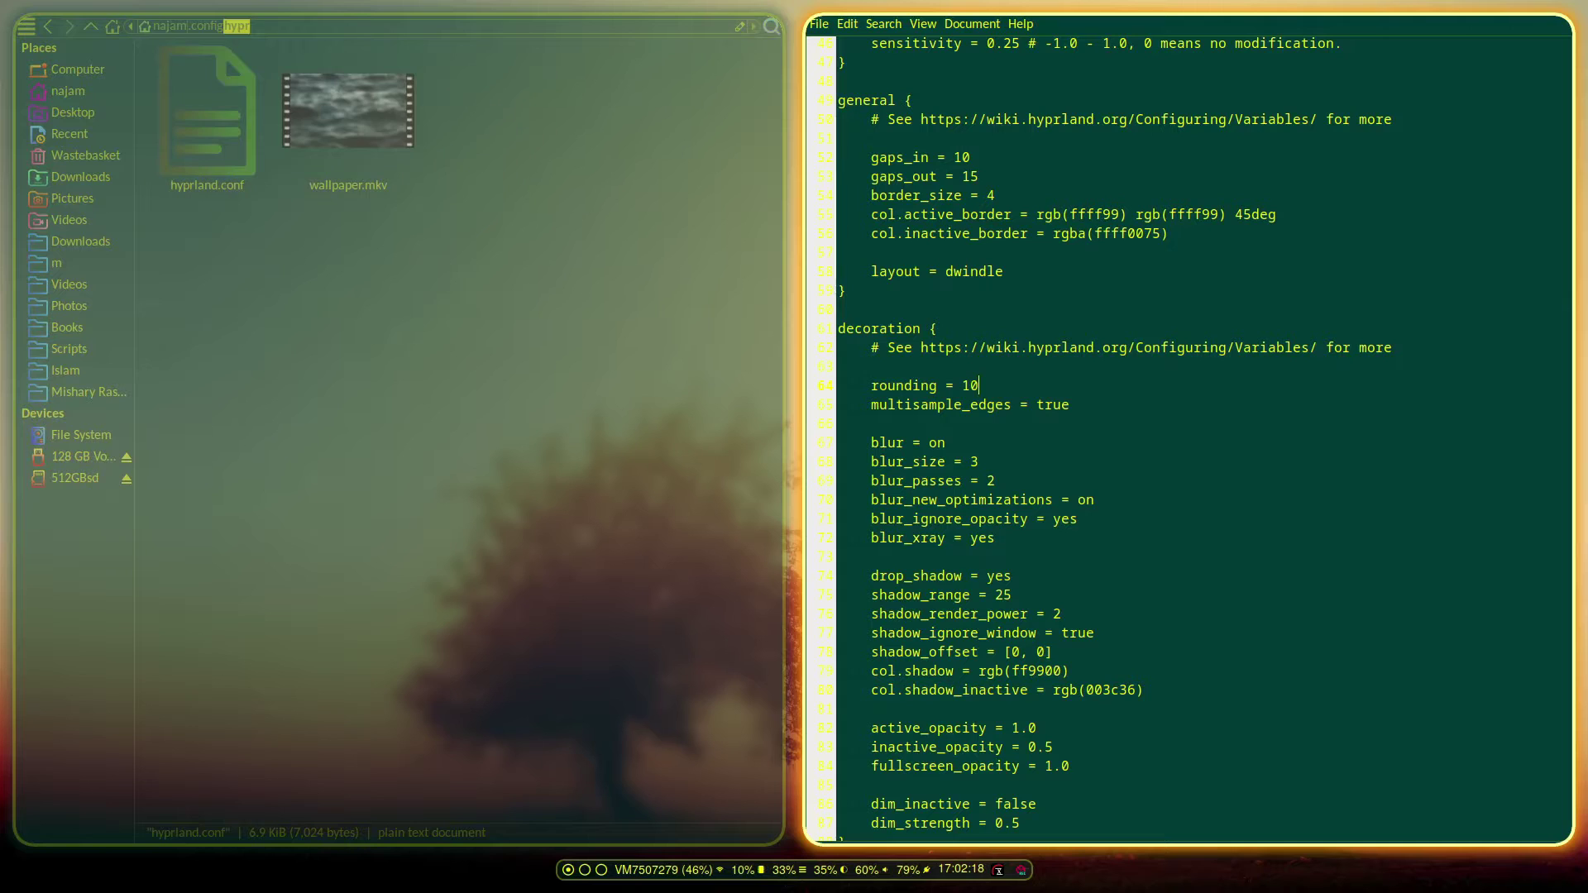
key(ctrl+s)
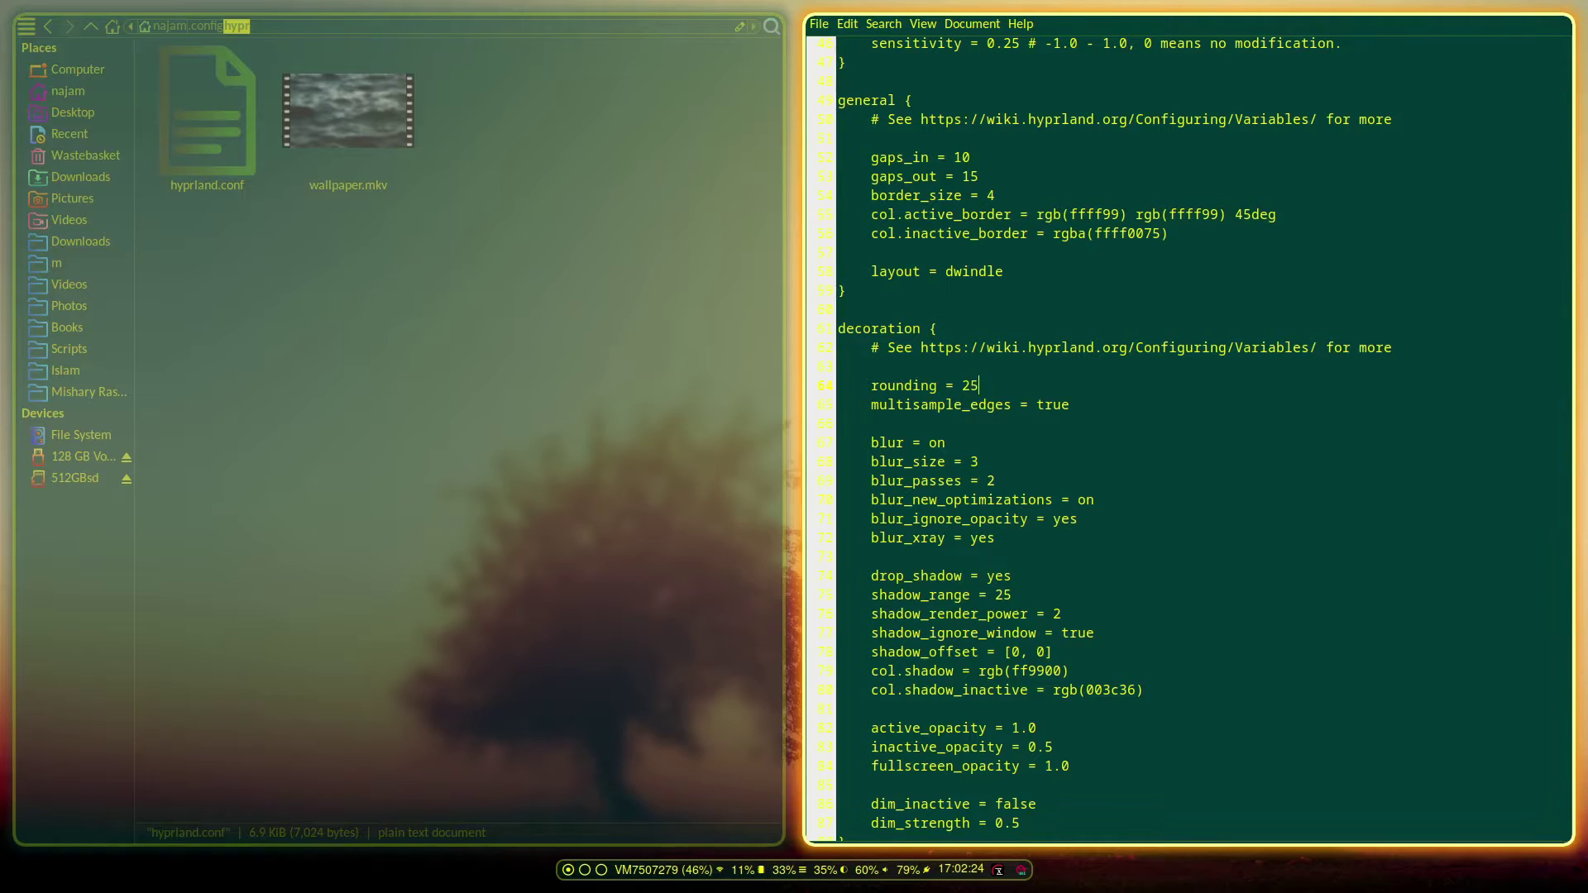
key(ctrl+s)
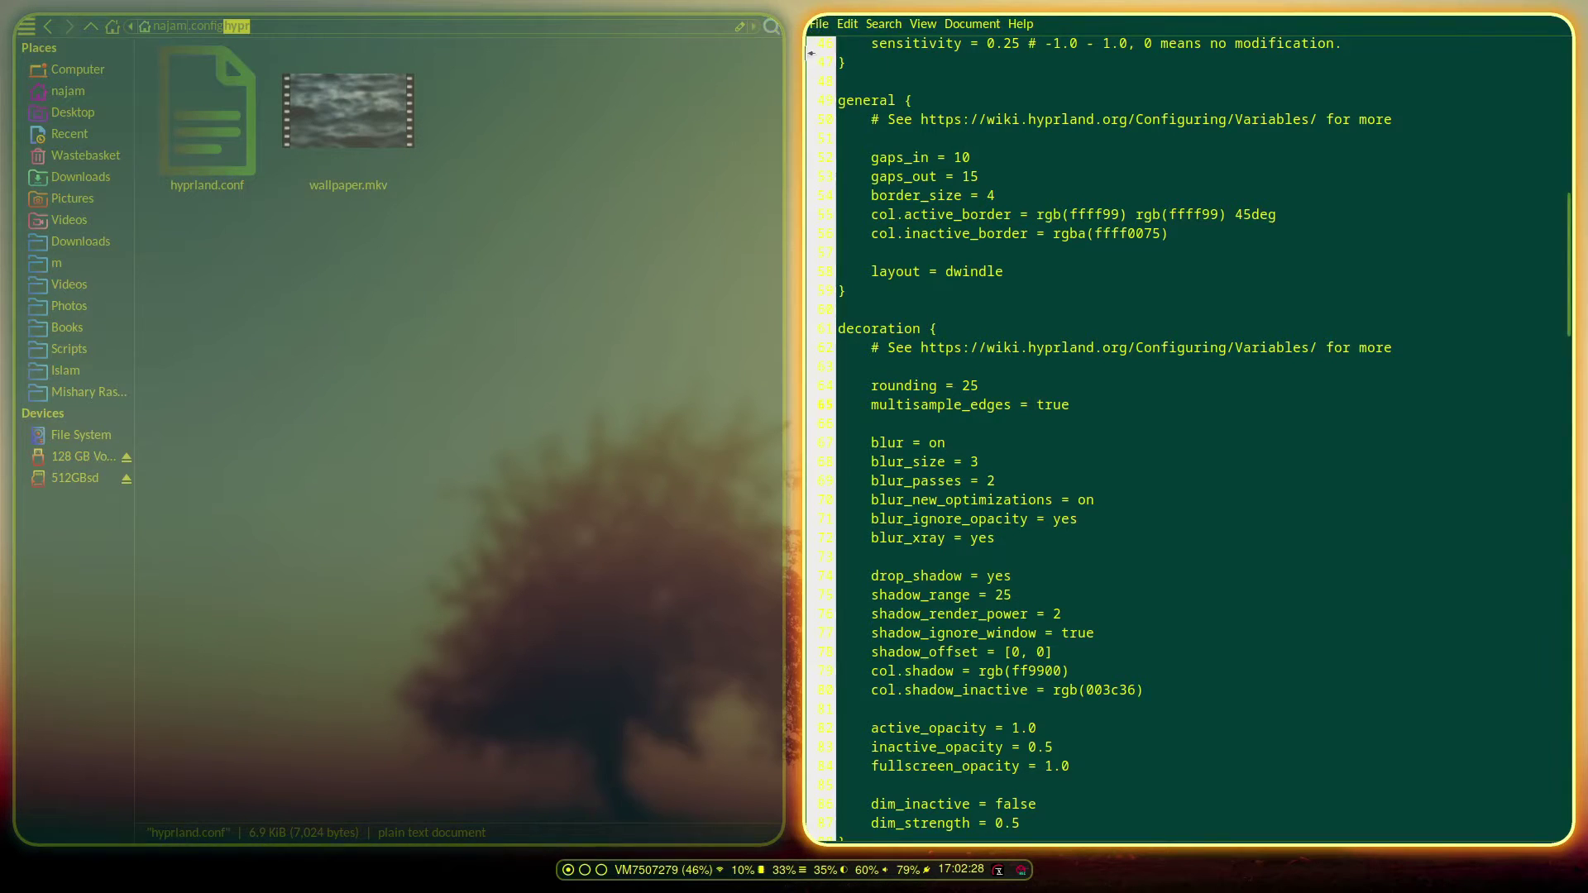
Try setting multisample_edges to no in the decoration section, and undo the change.
key(ctrl+shift+Left)
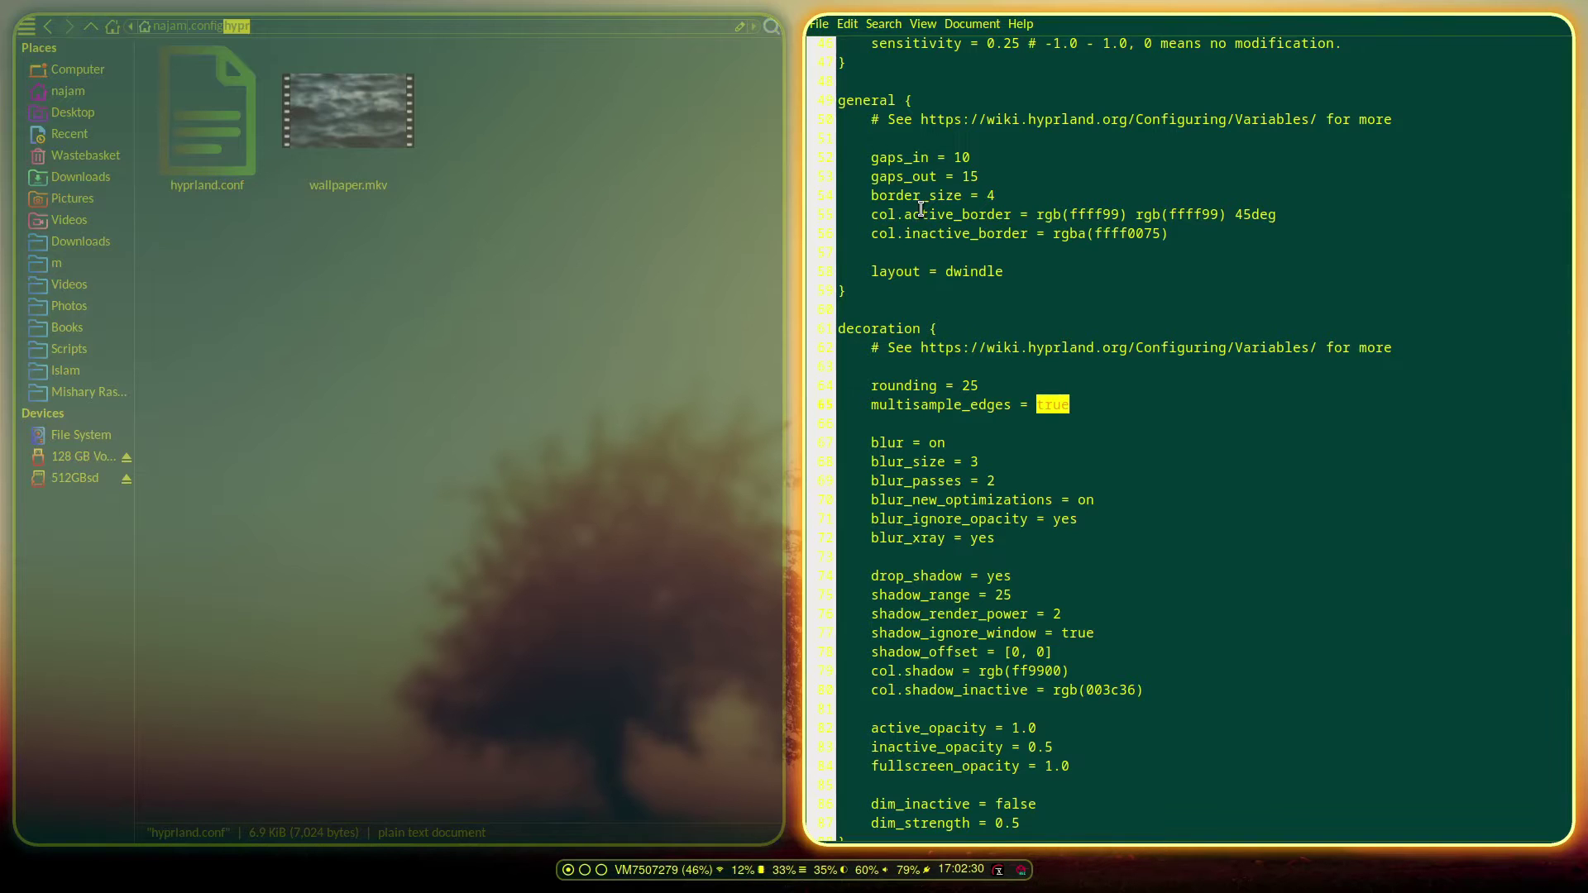
text(no)
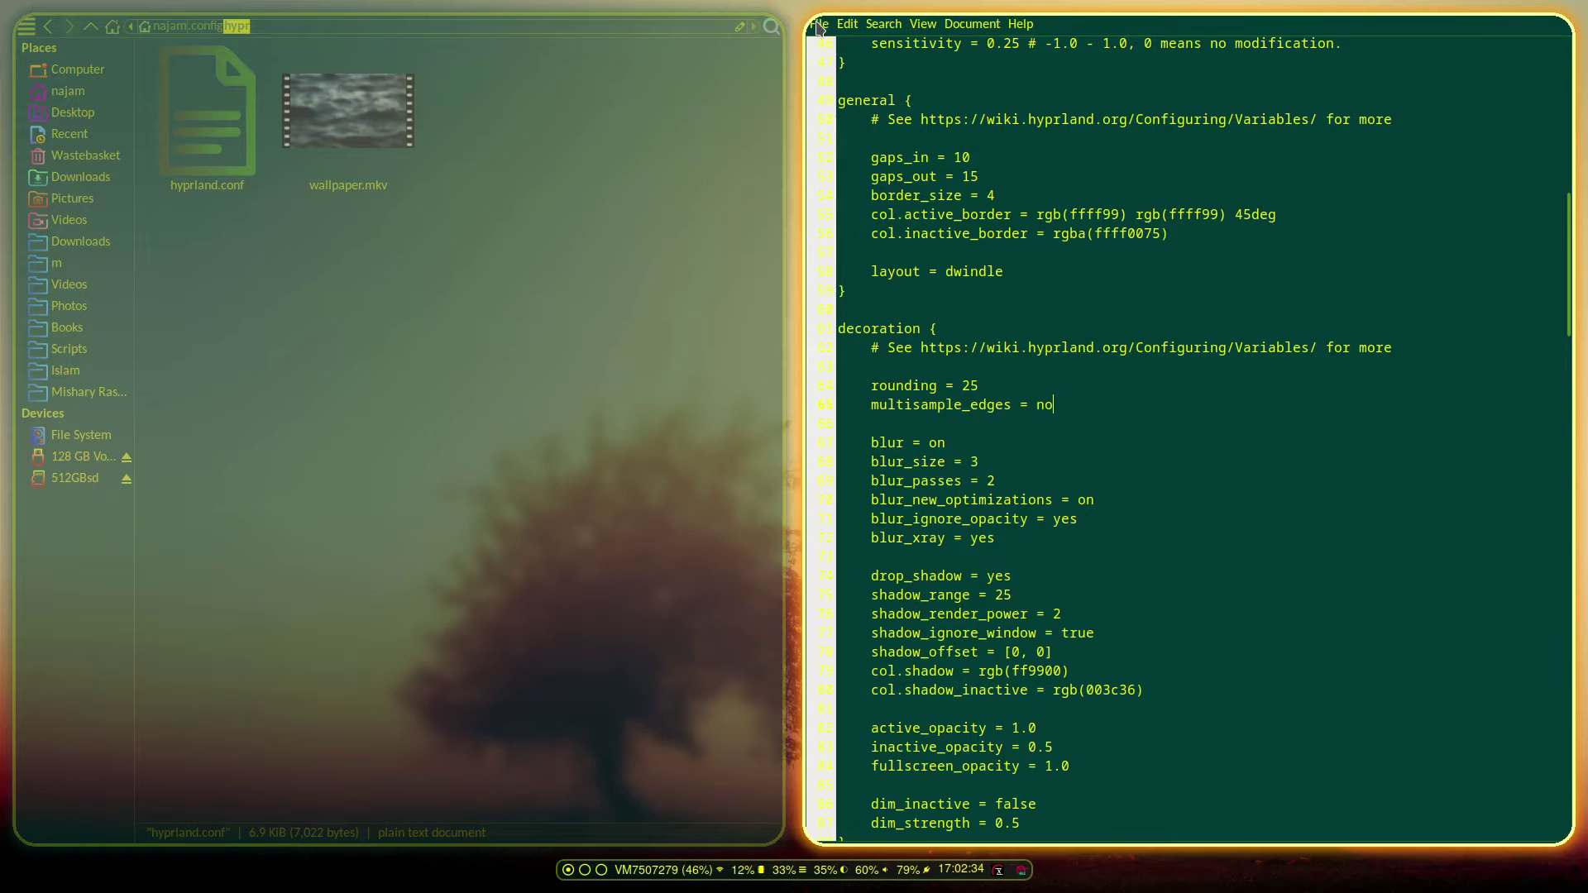
key(ctrl+z)
Set blur to no in the decoration section.
click(965, 448)
key(BackSpace)
key(BackSpace)
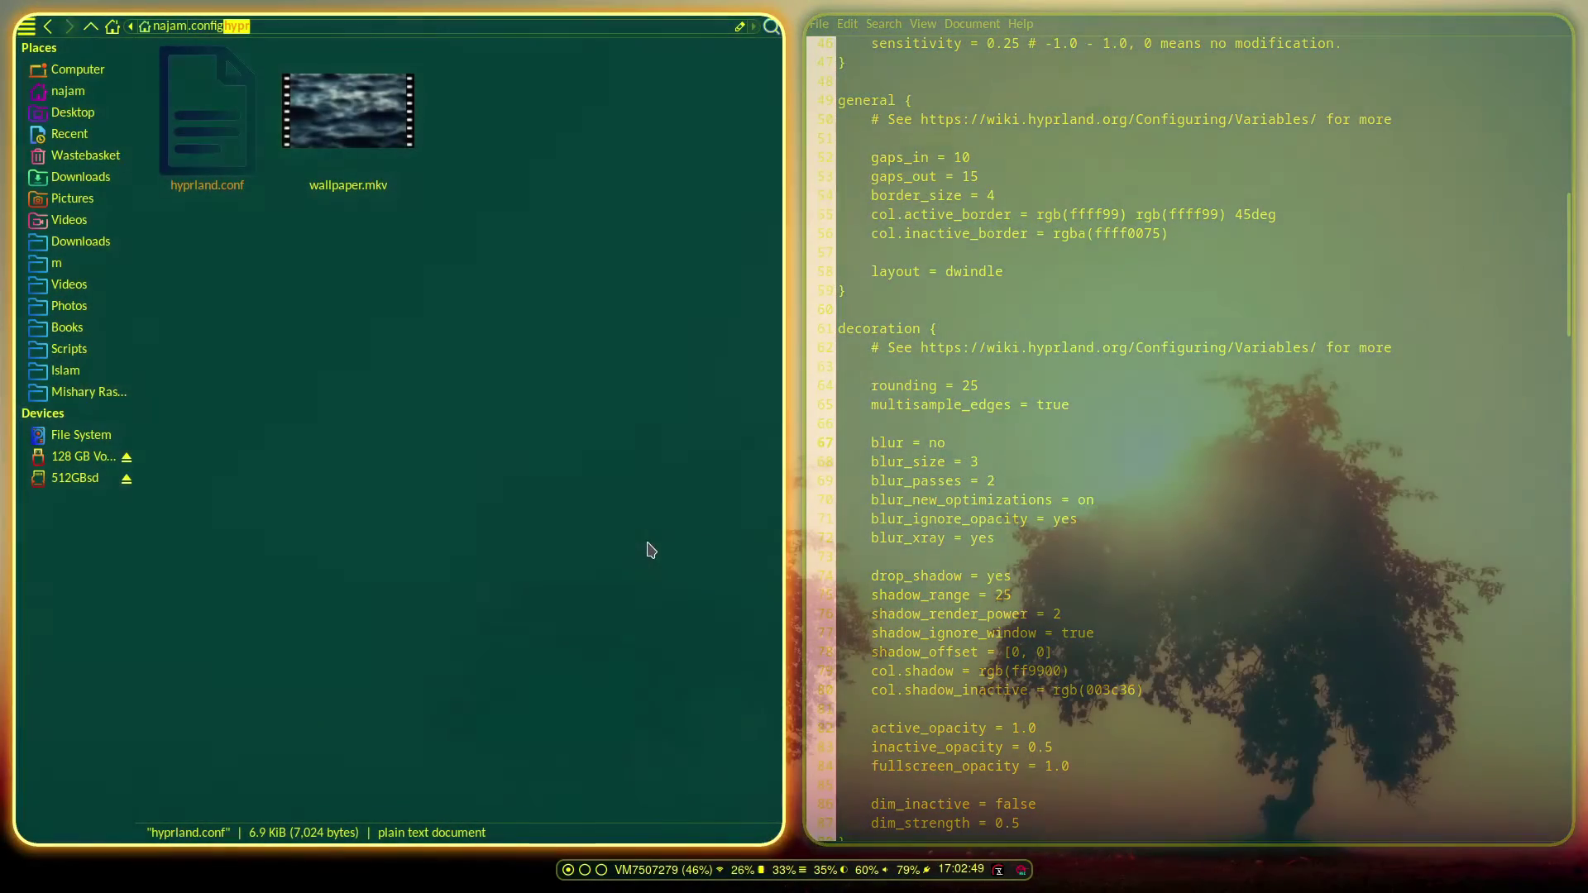
Check how windows look without blur on workspaces 3, 4 and 2, and return to the blur line of the config on workspace 1.
key(super+3)
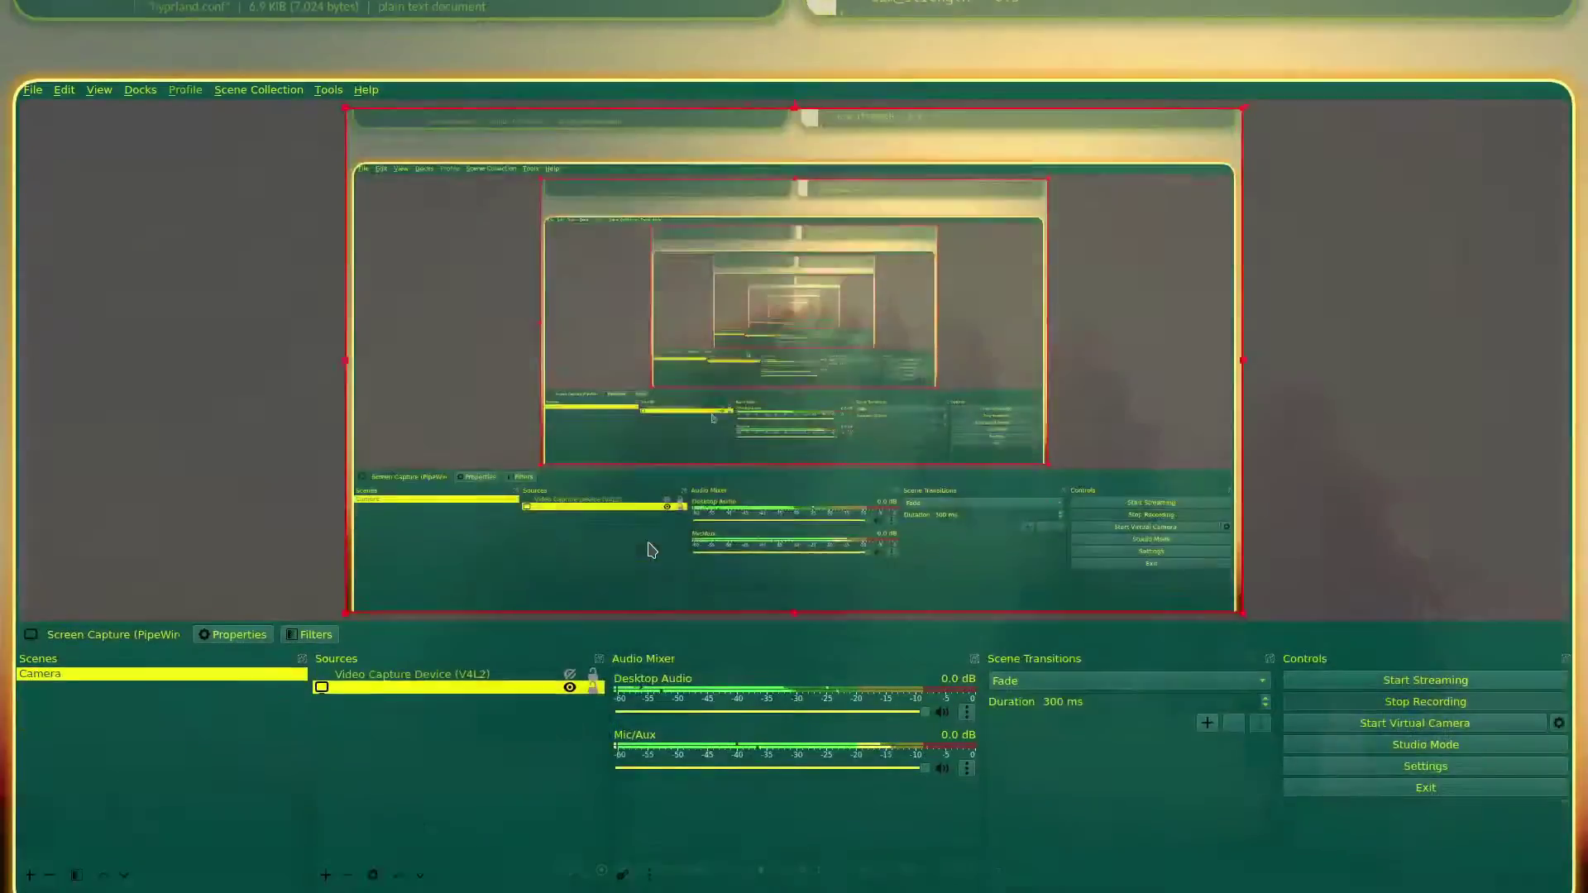
key(super+4)
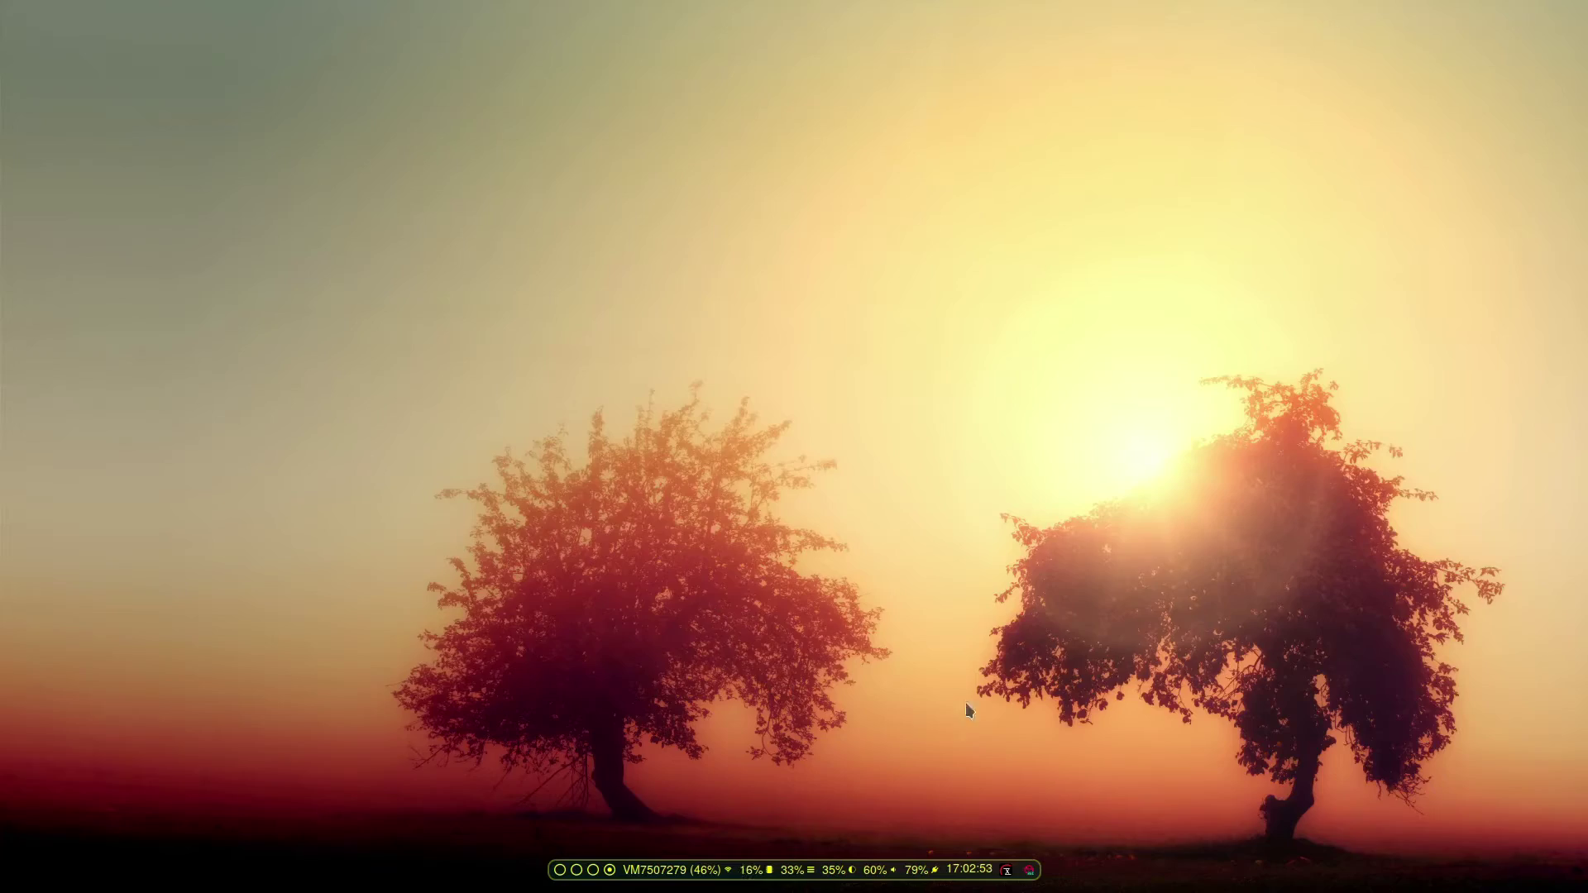
key(super+2)
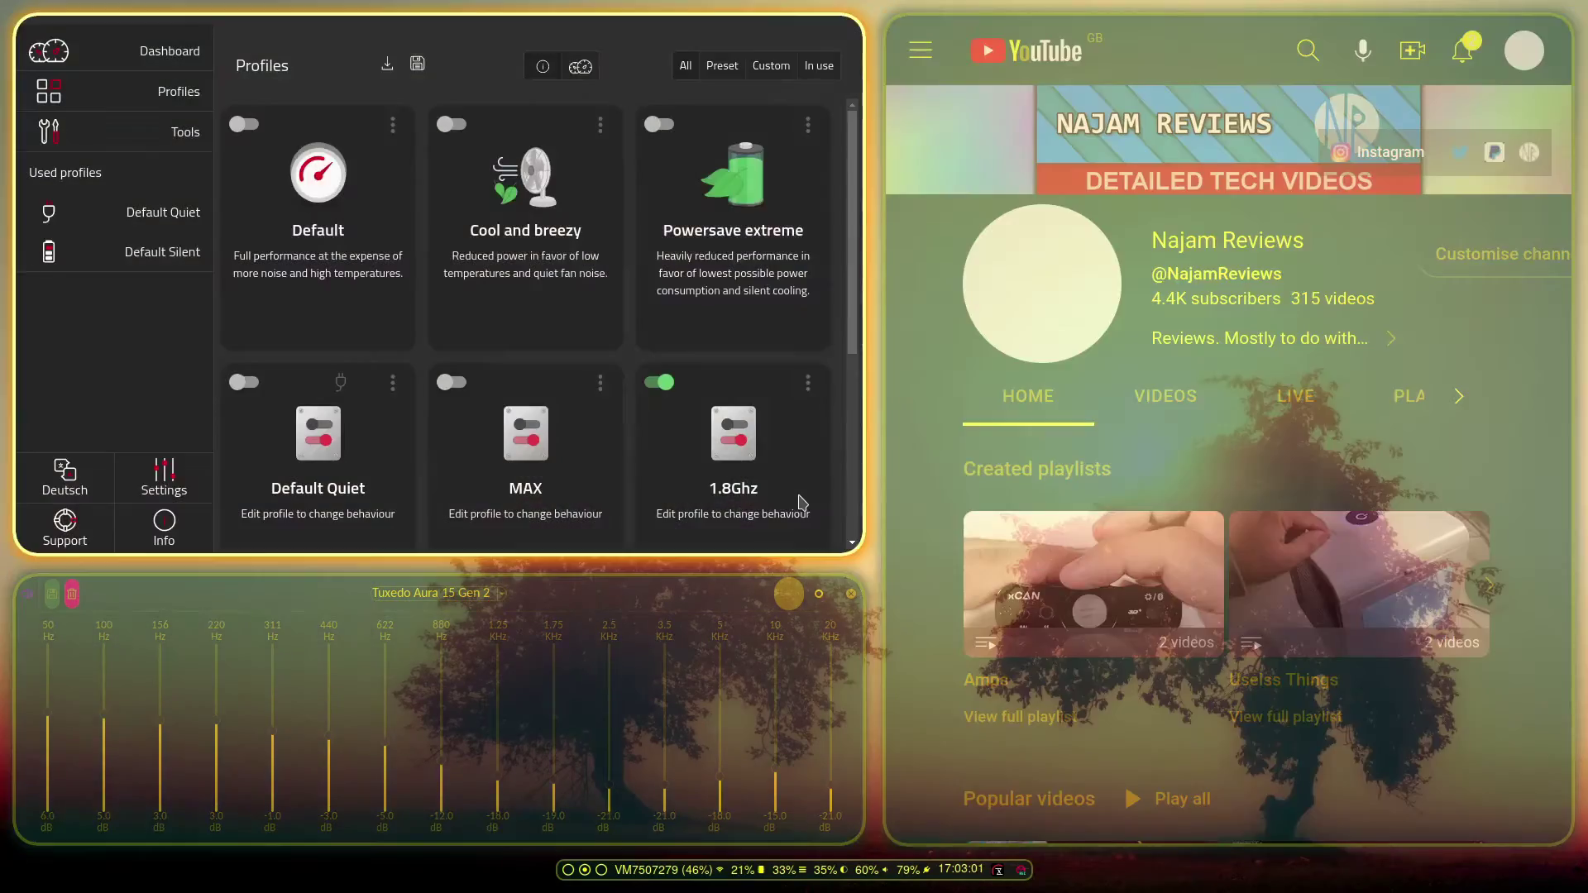
key(super+1)
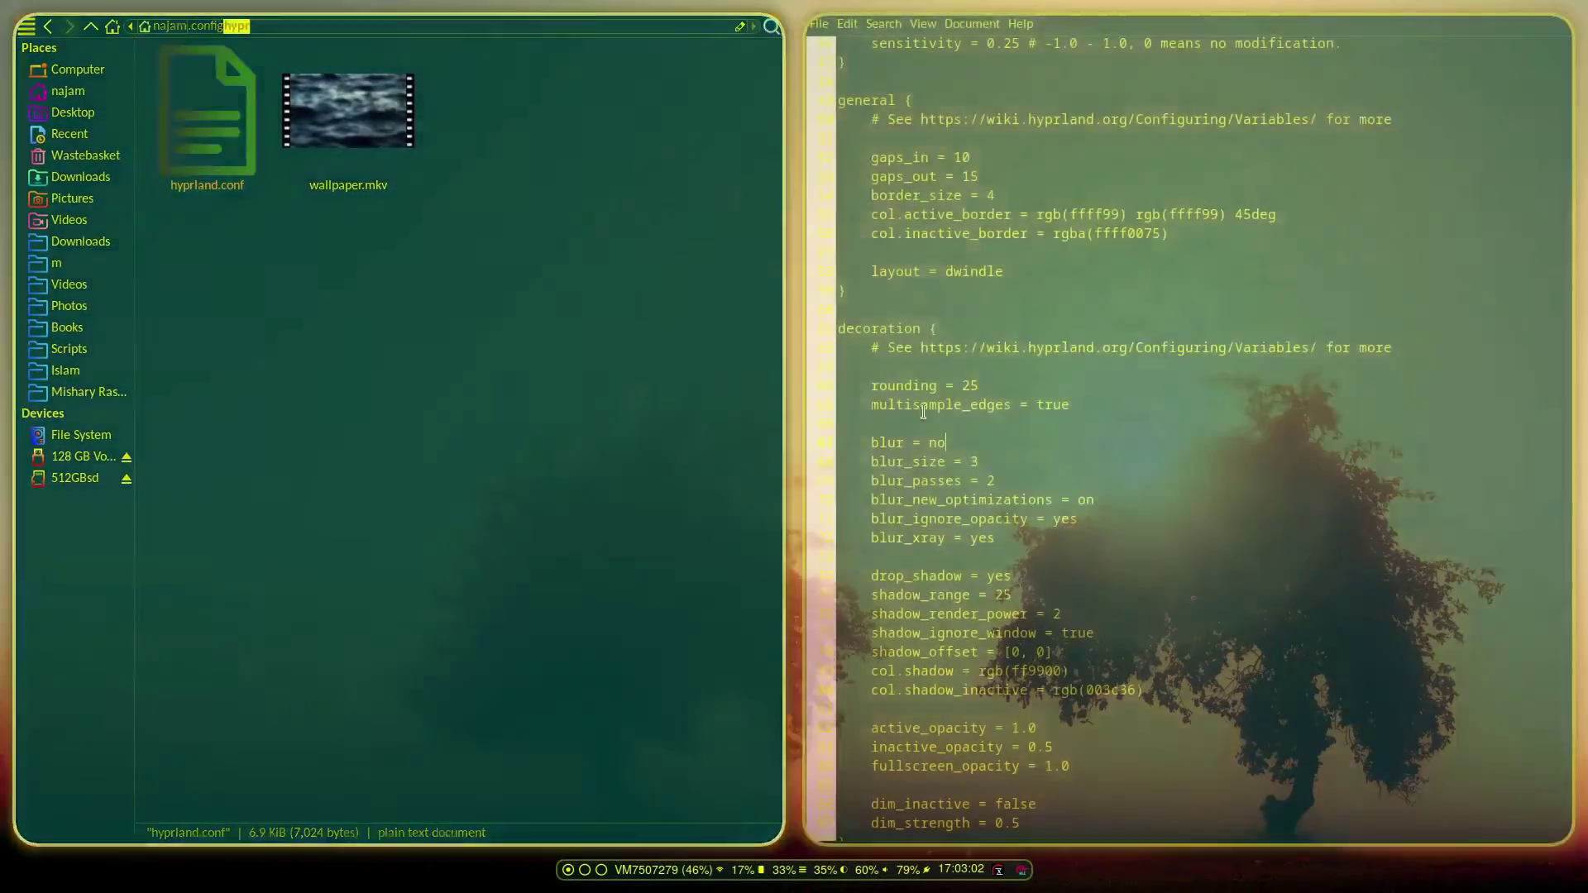
click(1002, 440)
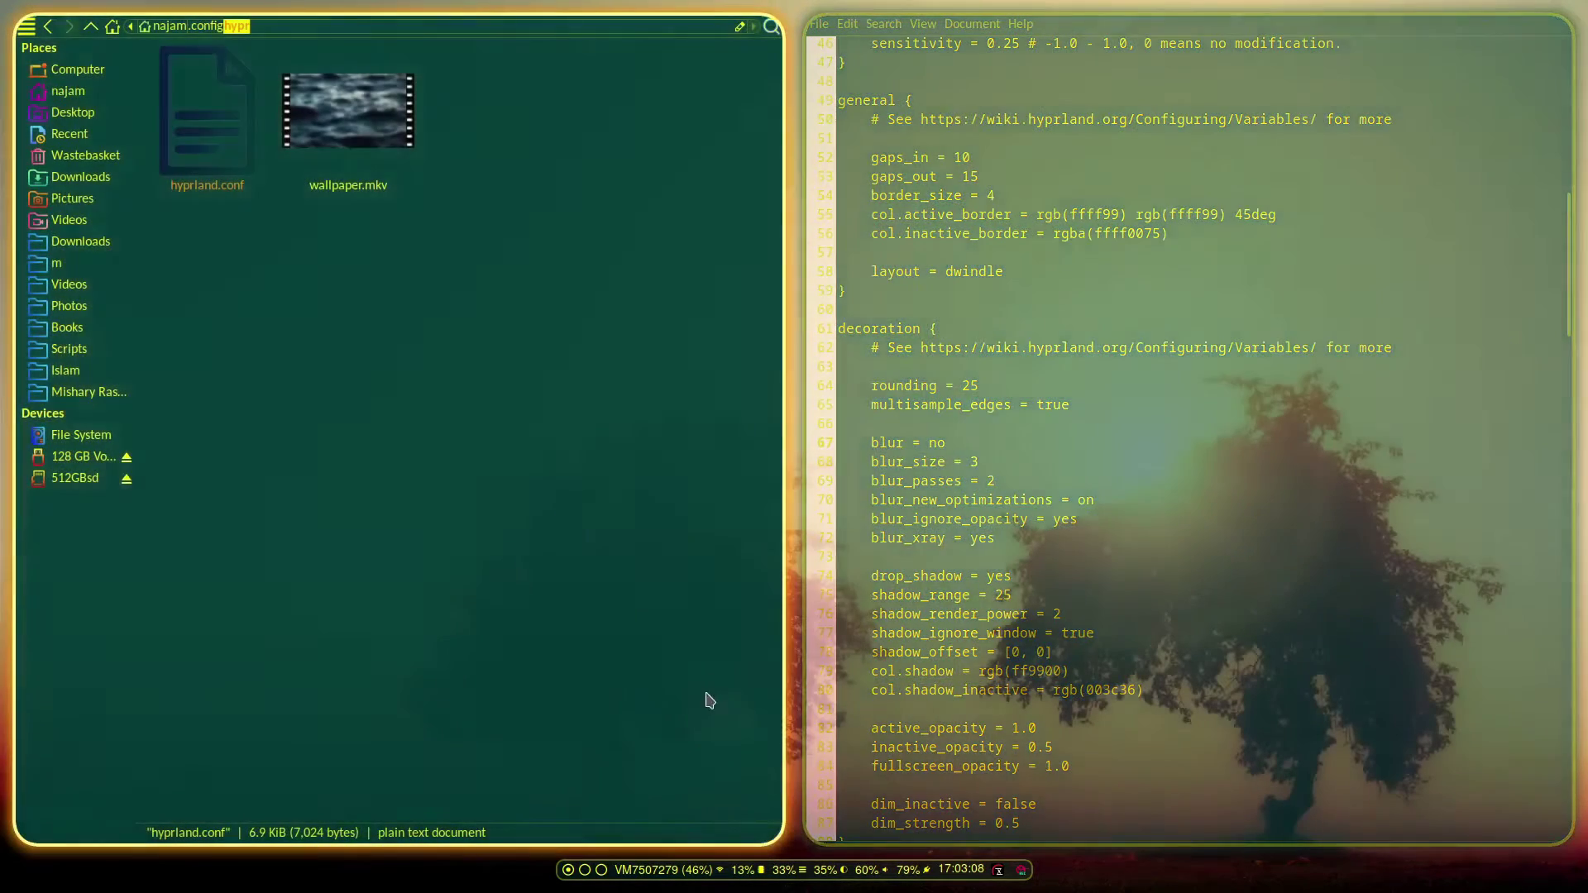
On workspace 4, open a terminal and start the video wallpaper with mpvpaper -o "no-audio loop" '*' ~/.config/hypr/wallpaper.mkv.
key(super+4)
key(super+3)
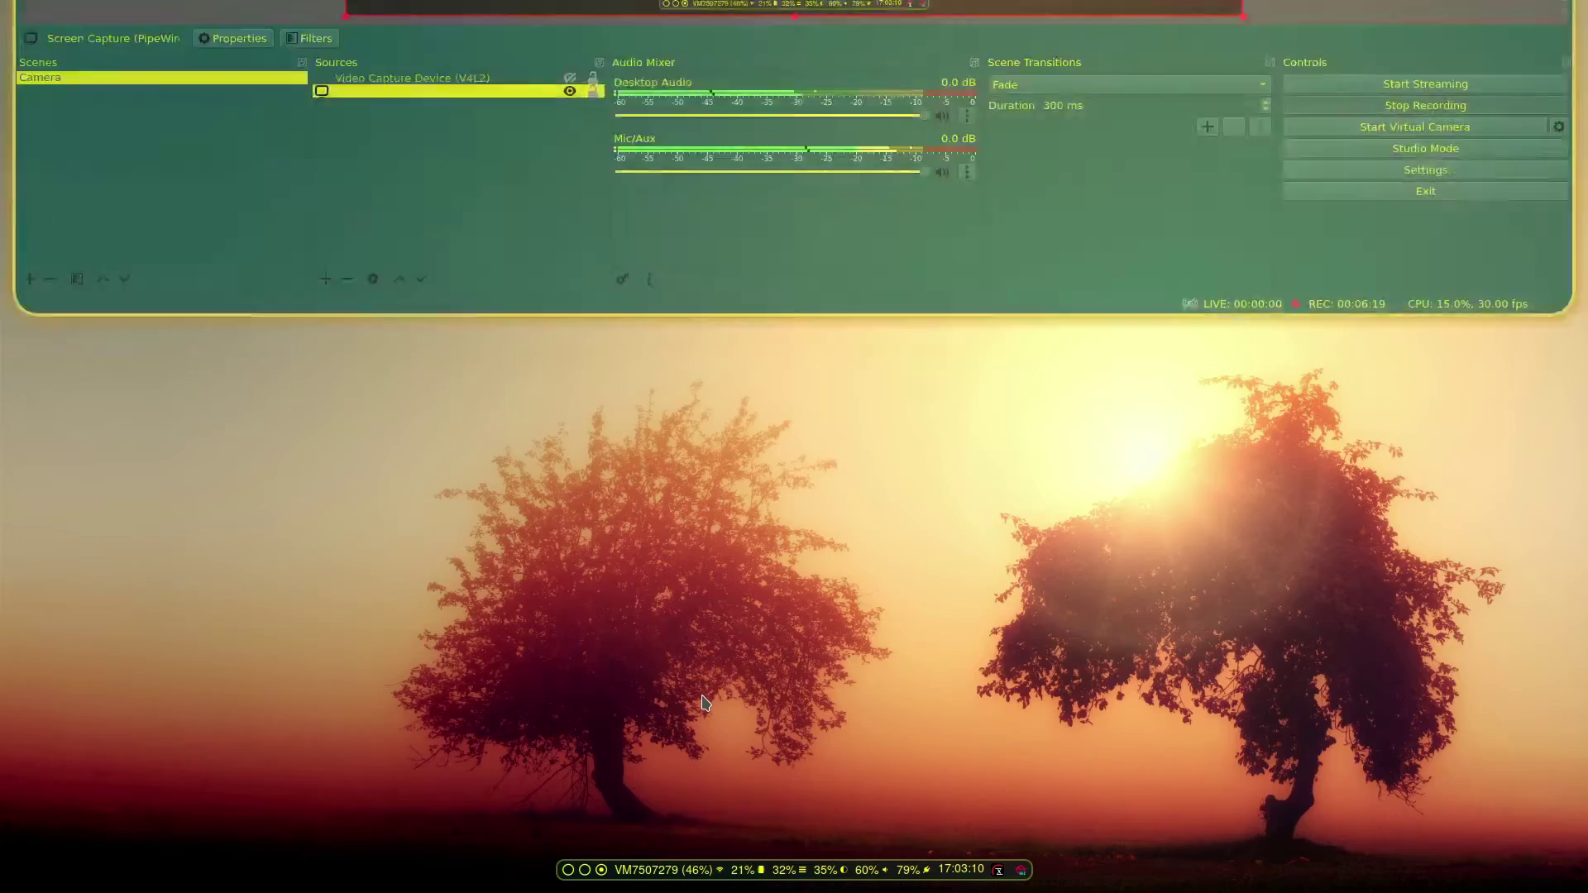
key(super+4)
key(super+e)
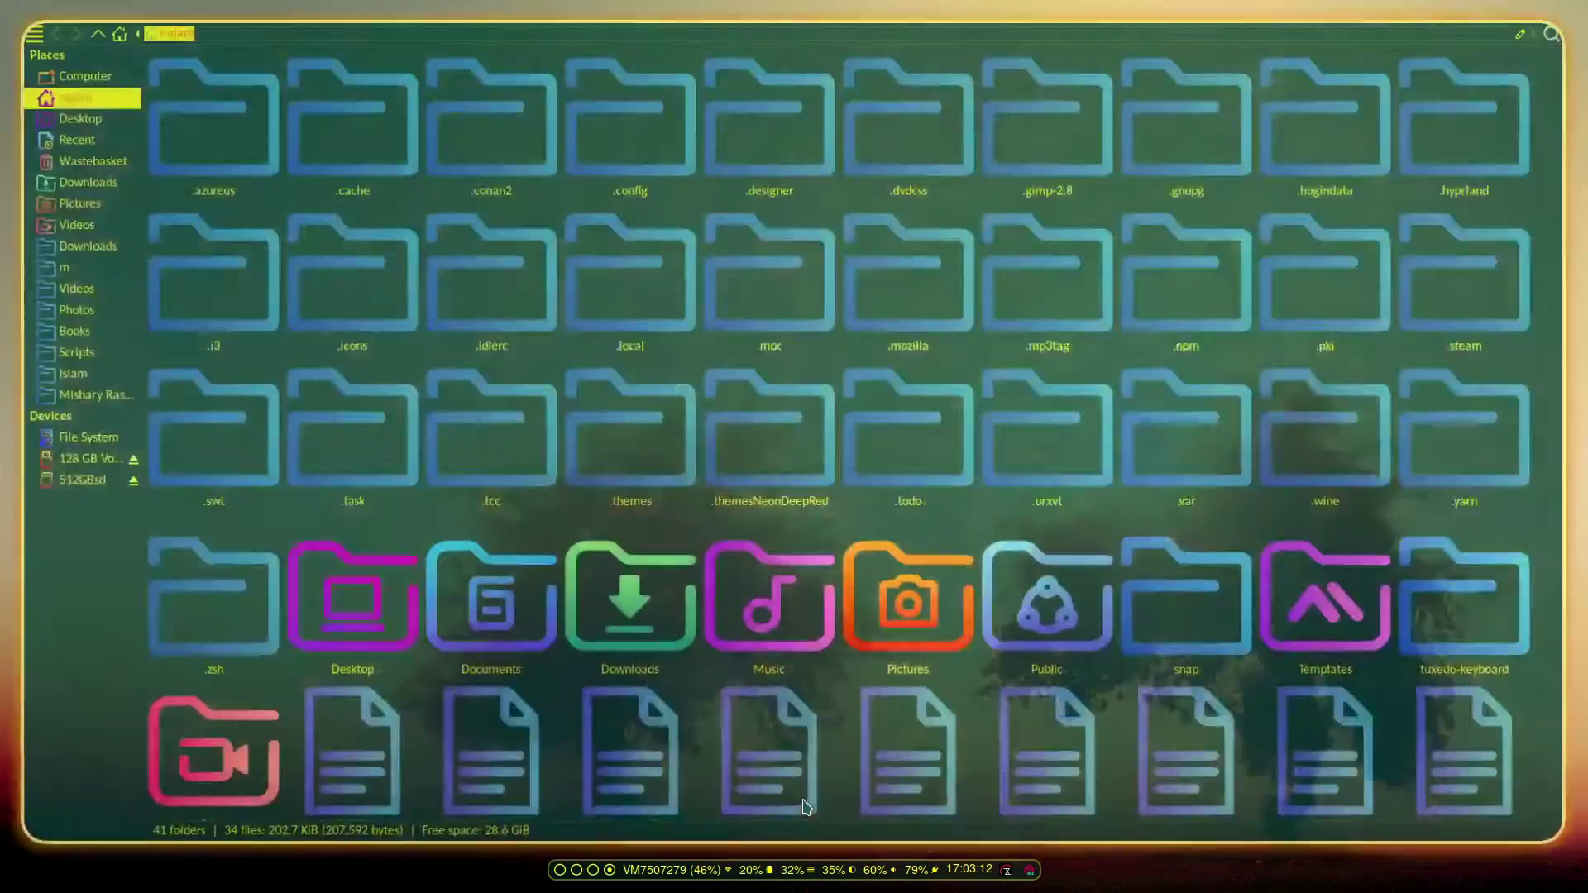
key(super+q)
key(super+Return)
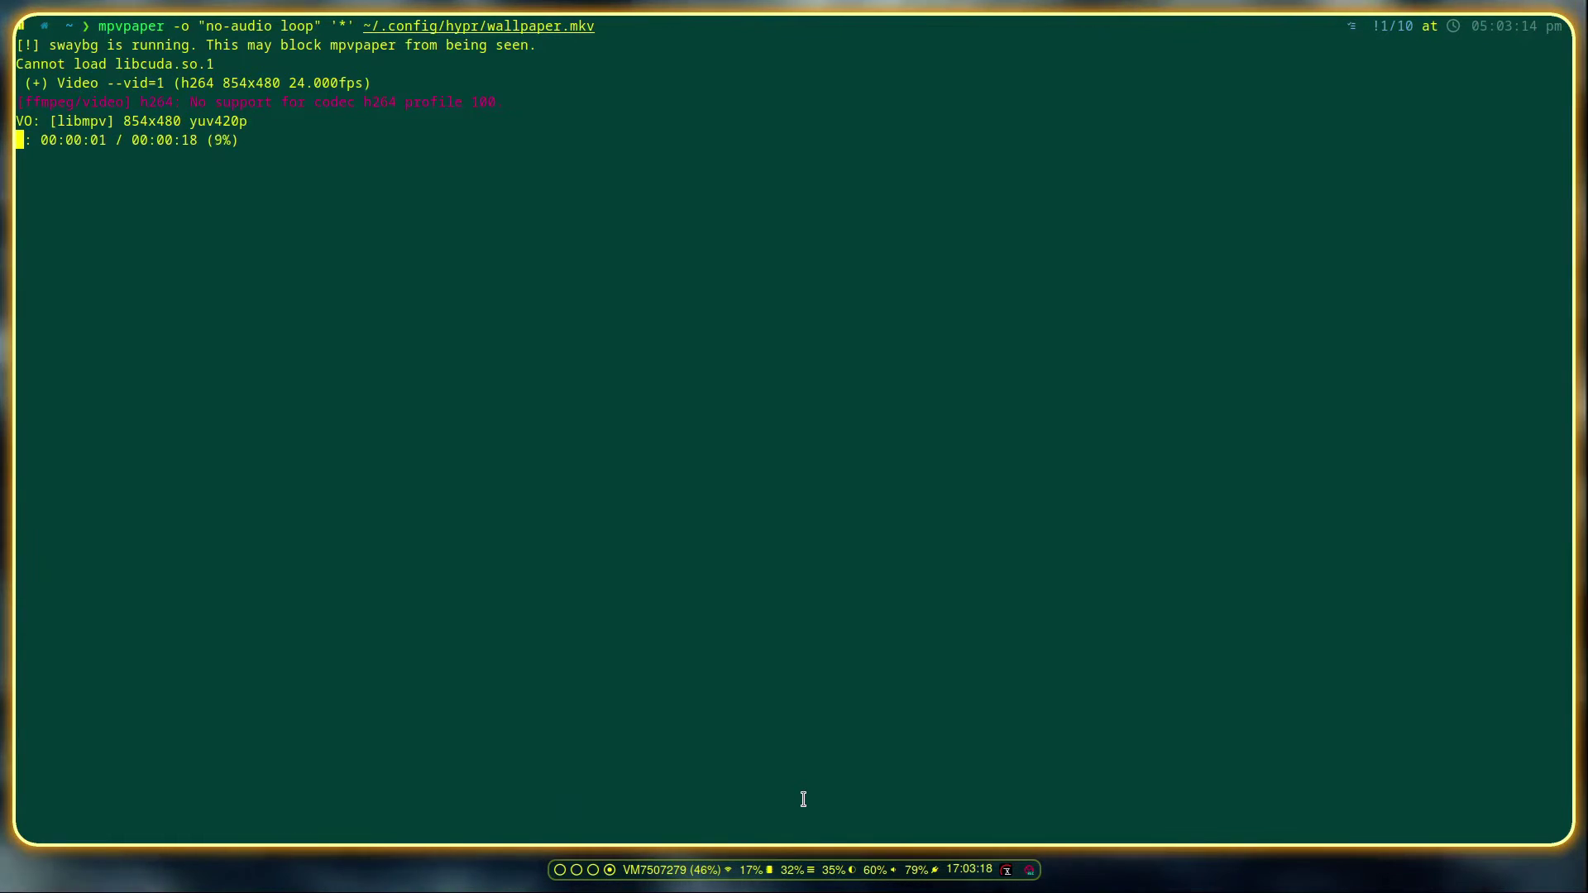
Examine the windows on workspaces 1 and 2 over the video wallpaper, cycling window focus on workspace 2, and return to workspace 1.
key(super+5)
key(super+1)
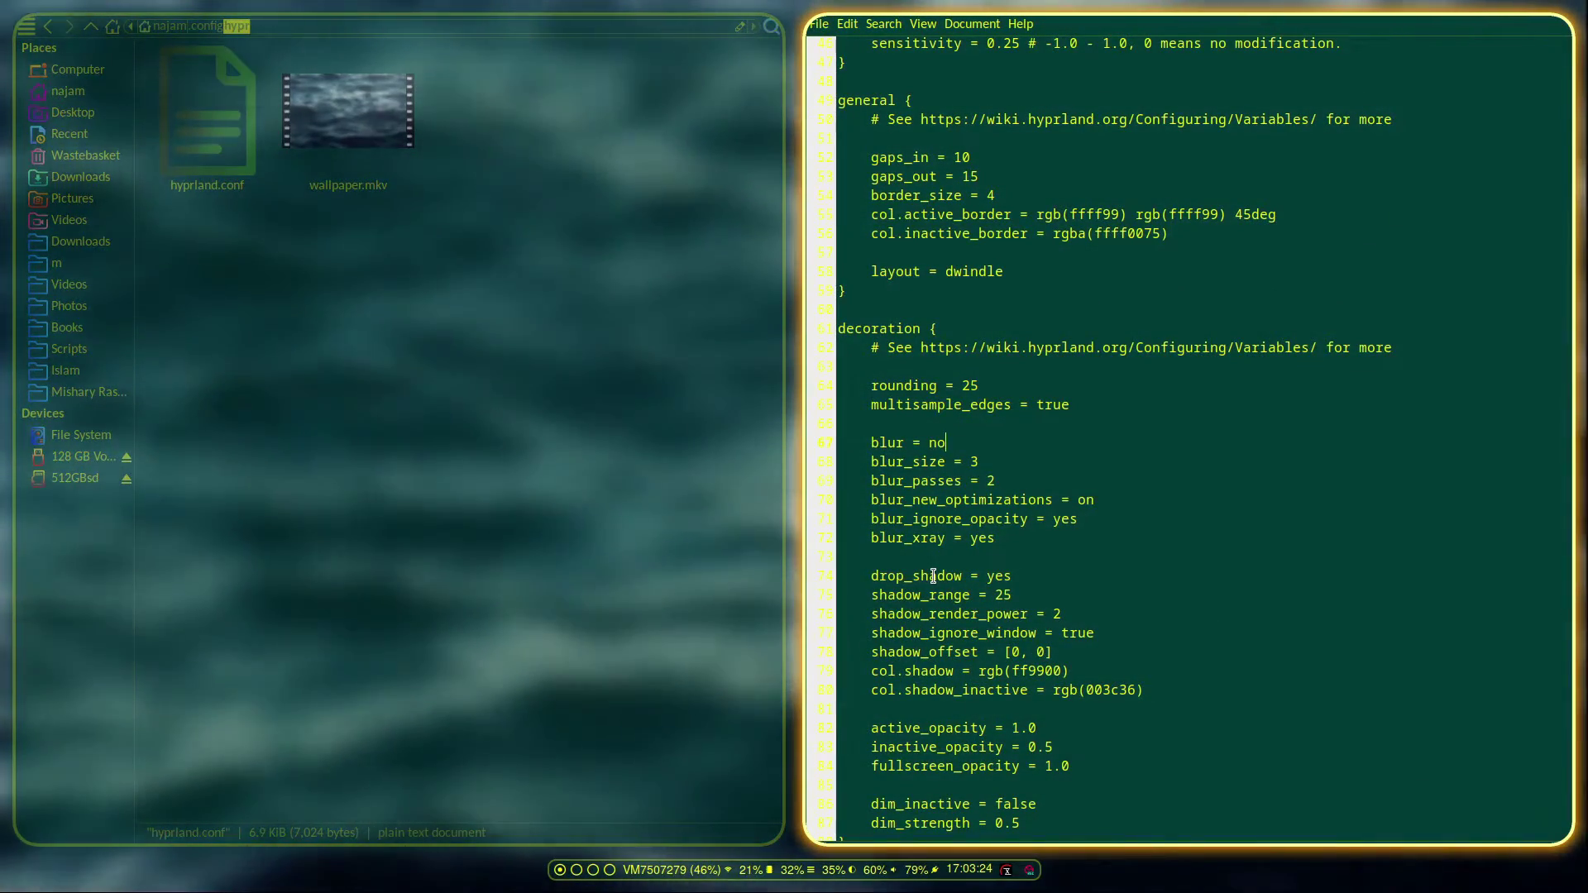
key(super+2)
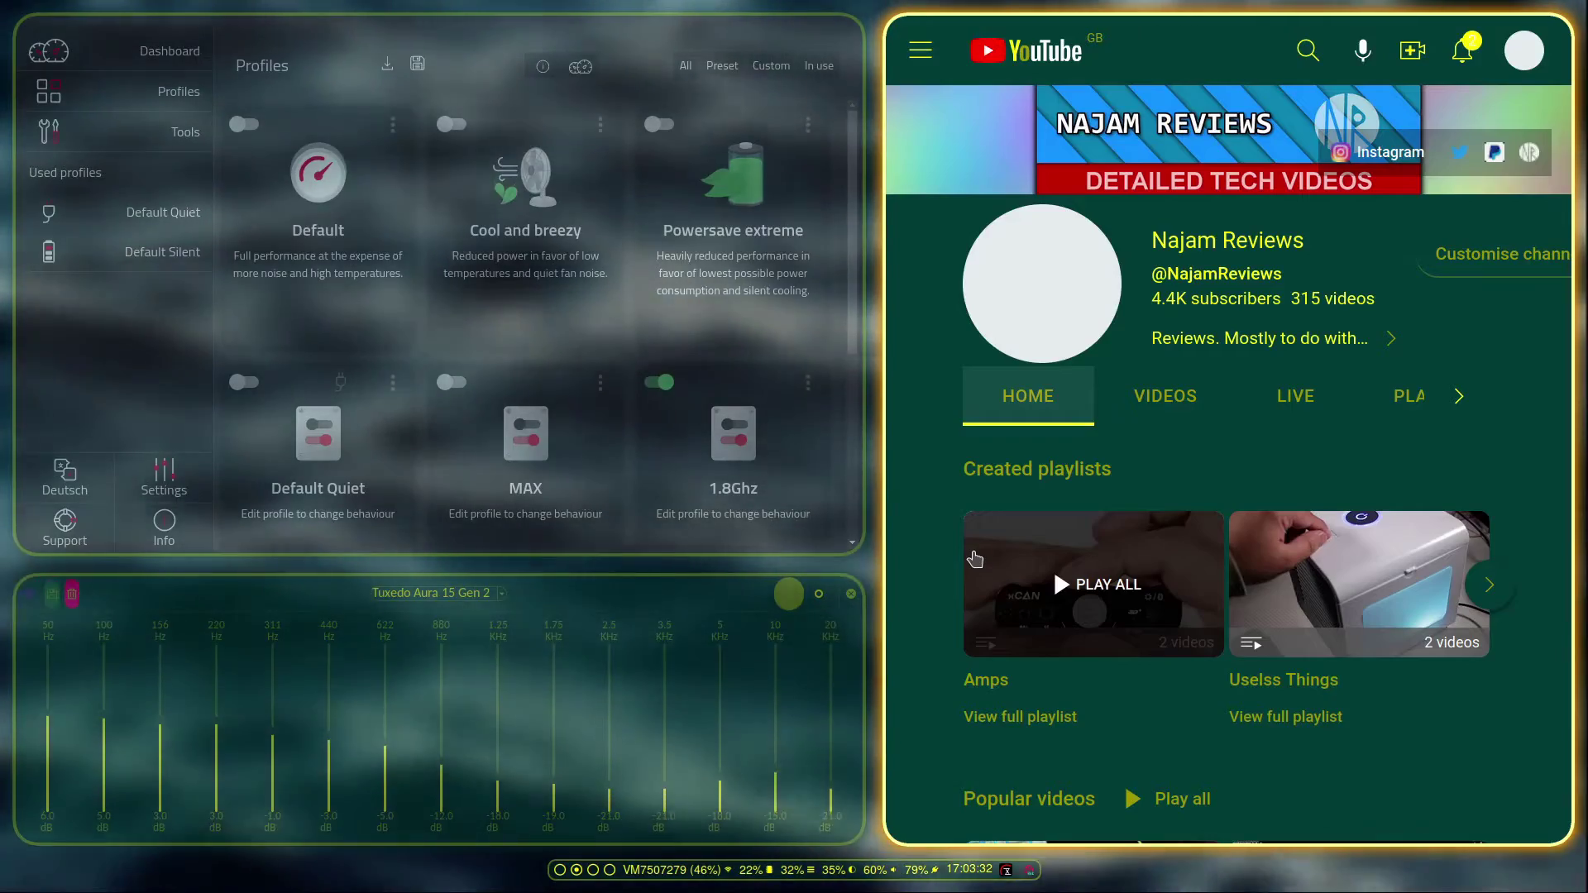
key(alt+Tab)
key(alt+Tab)
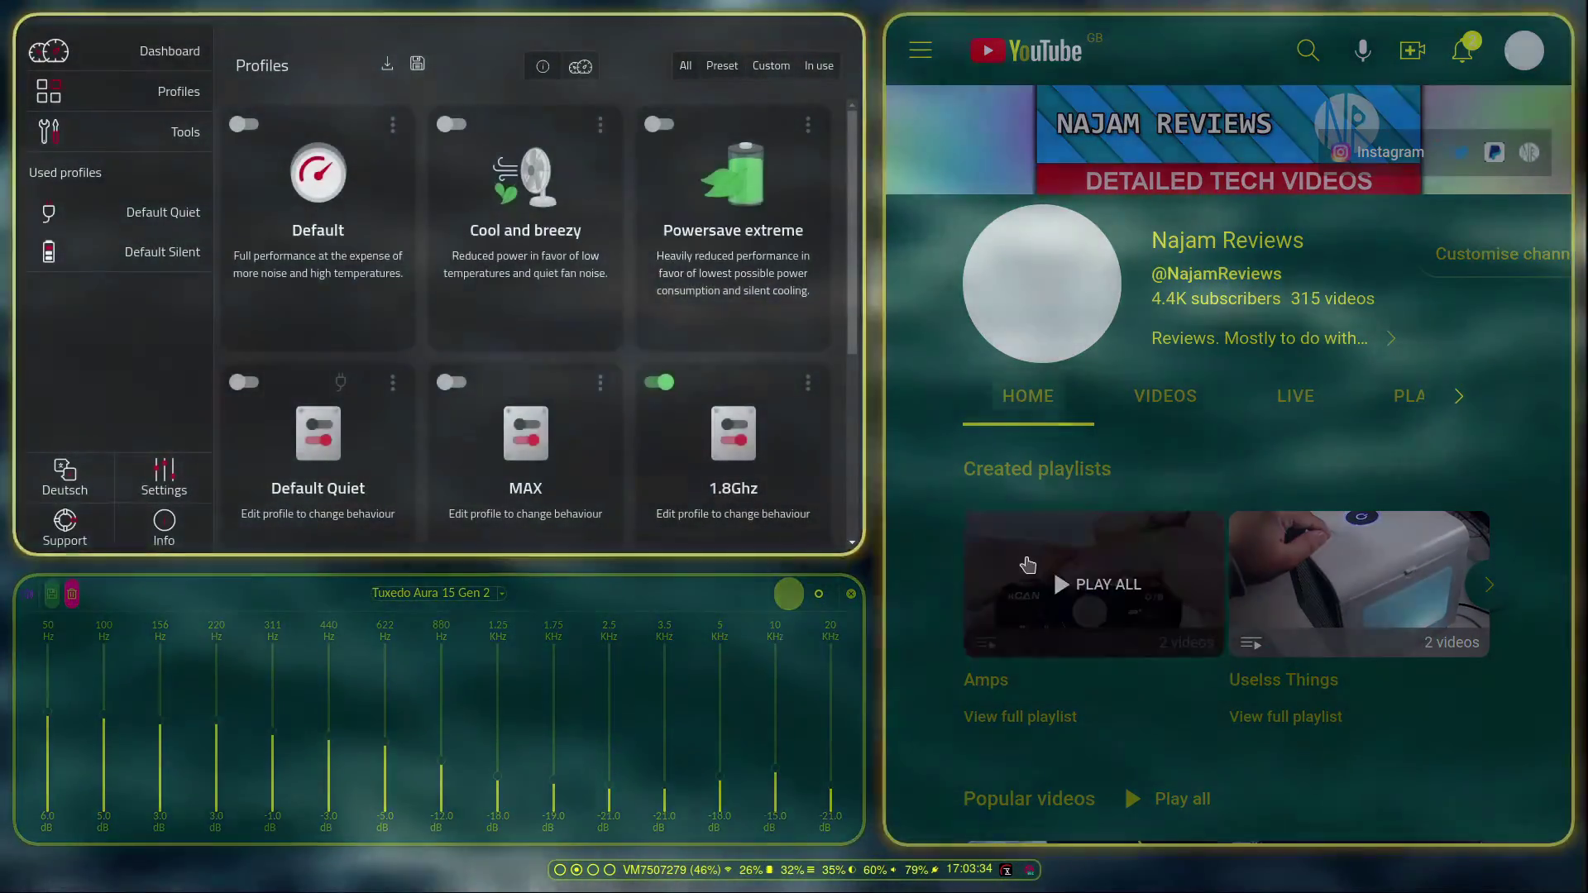
key(alt+Tab)
key(super+1)
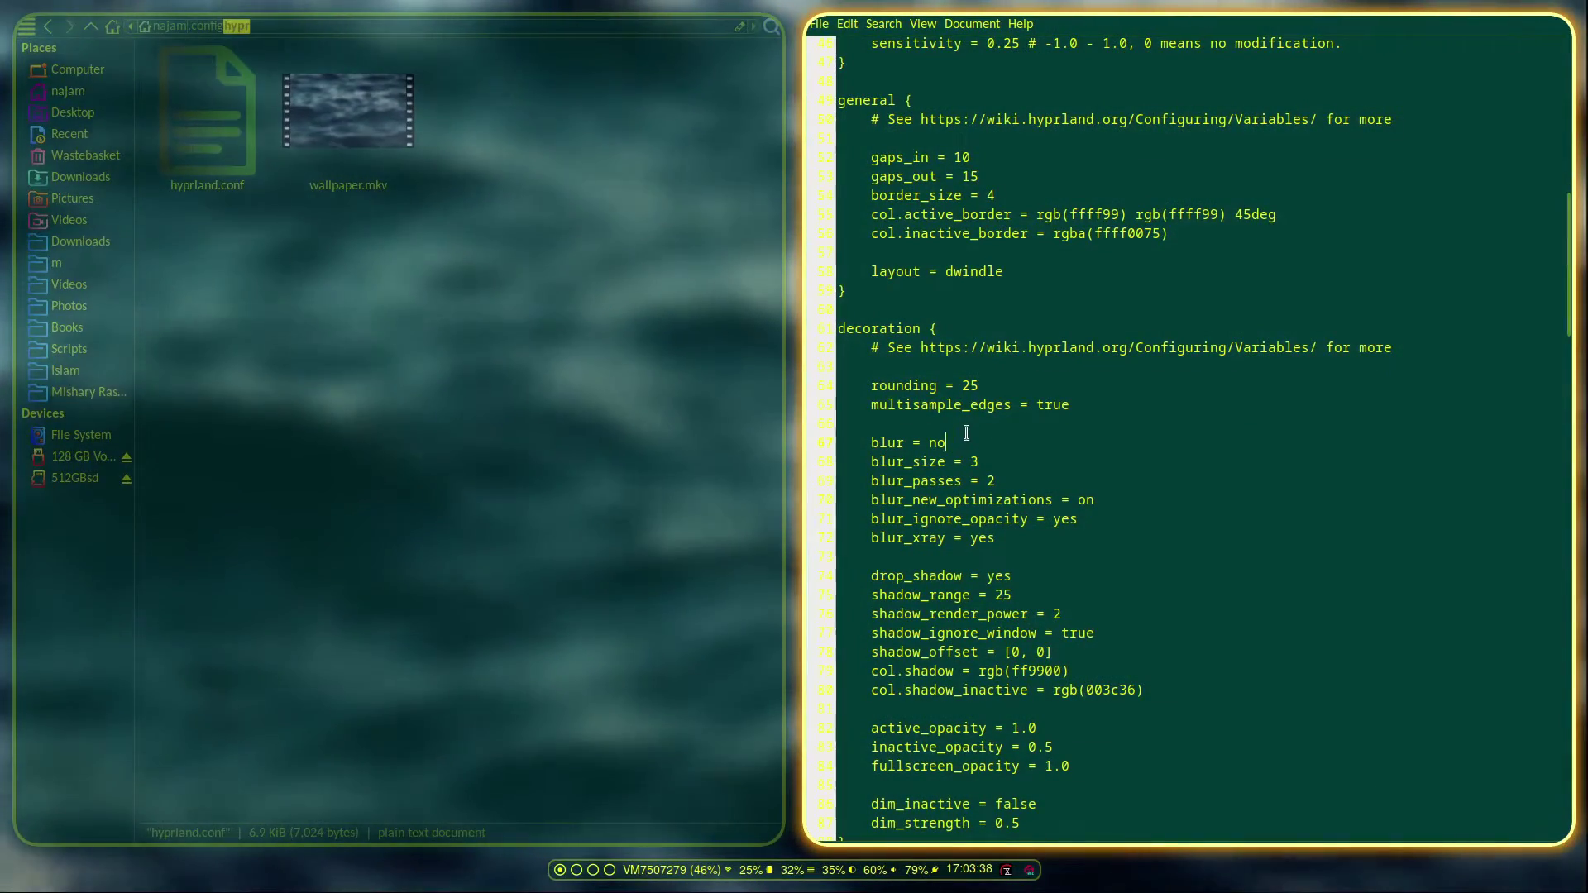
Stop the running mpvpaper video wallpaper in the workspace 4 terminal and exit that terminal.
key(super+4)
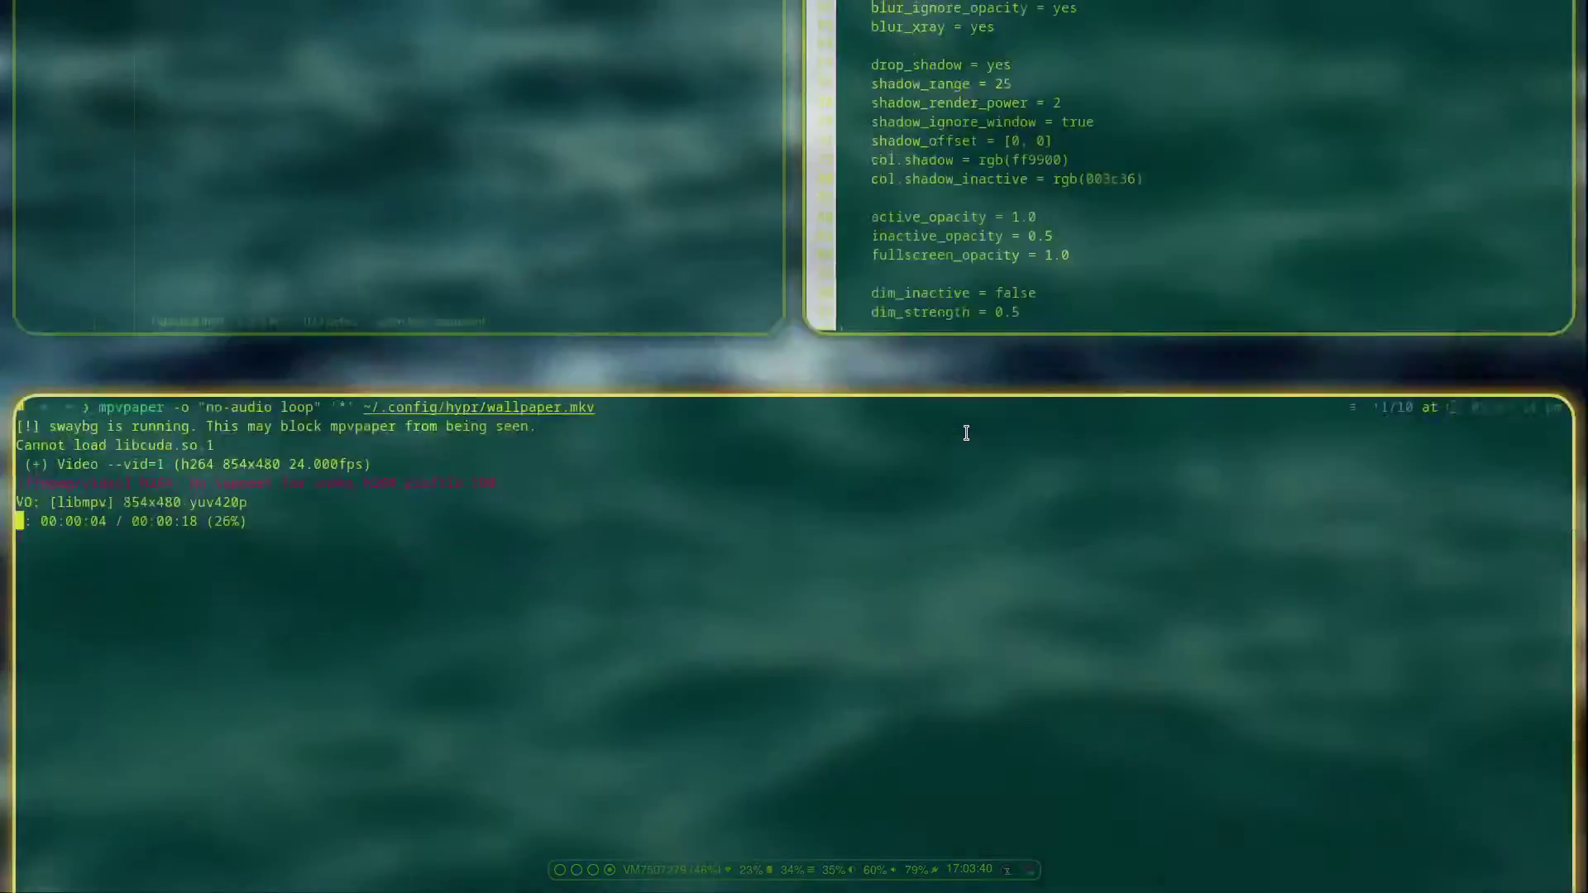
key(super+f)
key(ctrl+c)
text(exit)
key(Return)
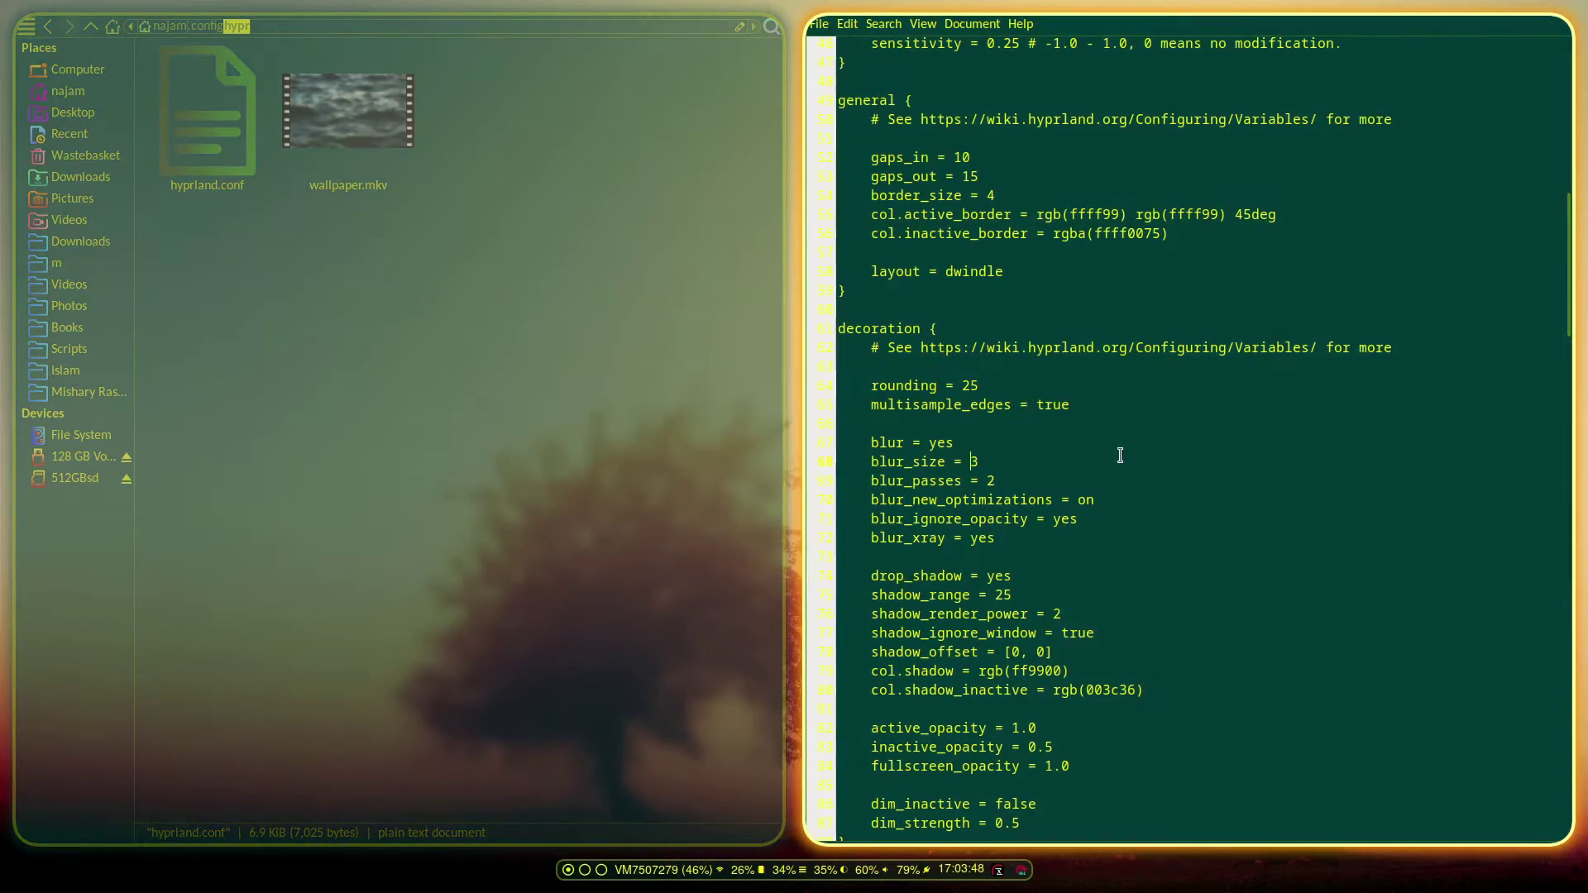
Set blur_size to 1 and blur_passes to 5 in the decoration section and save the config.
key(End)
key(BackSpace)
key(ctrl+s)
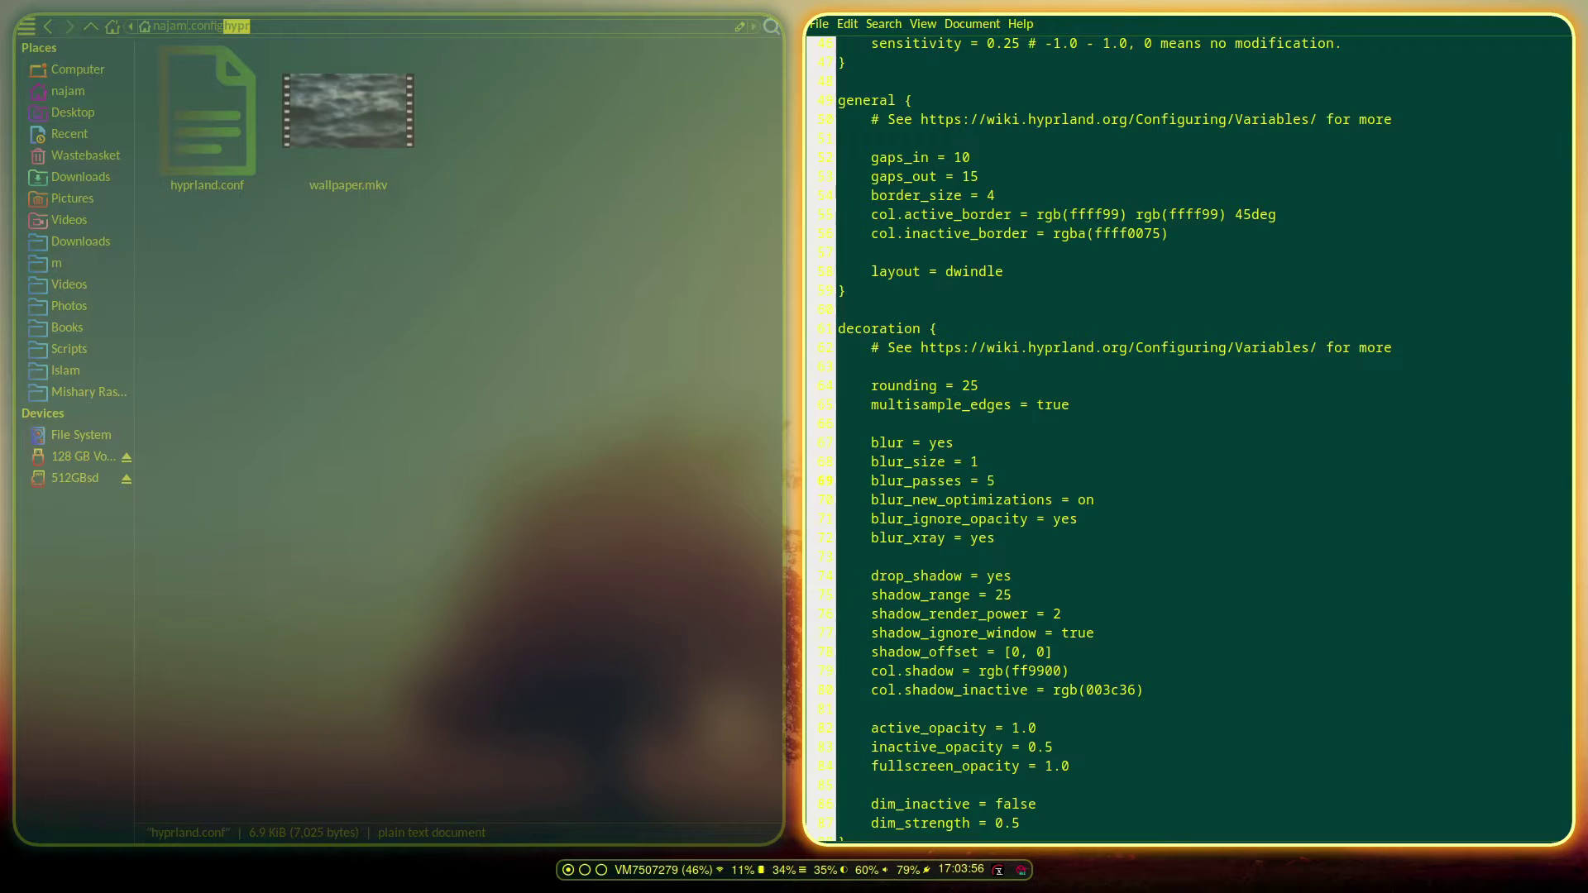
Check the blur on workspace 2, and undo the blur_size and blur_passes changes in the config on workspace 1.
key(super+2)
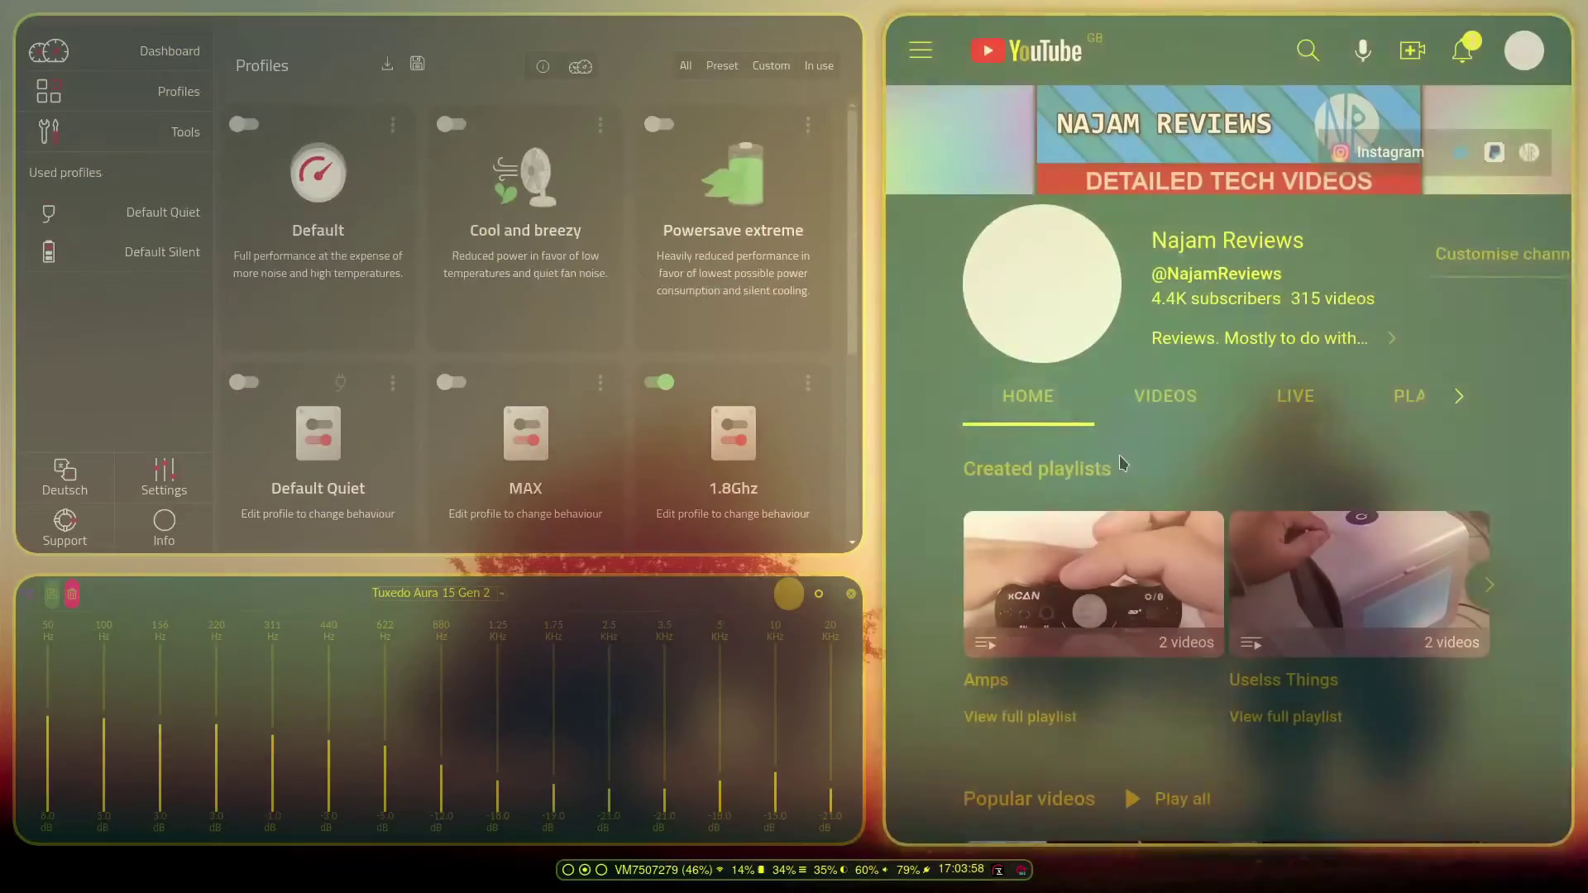
key(super+1)
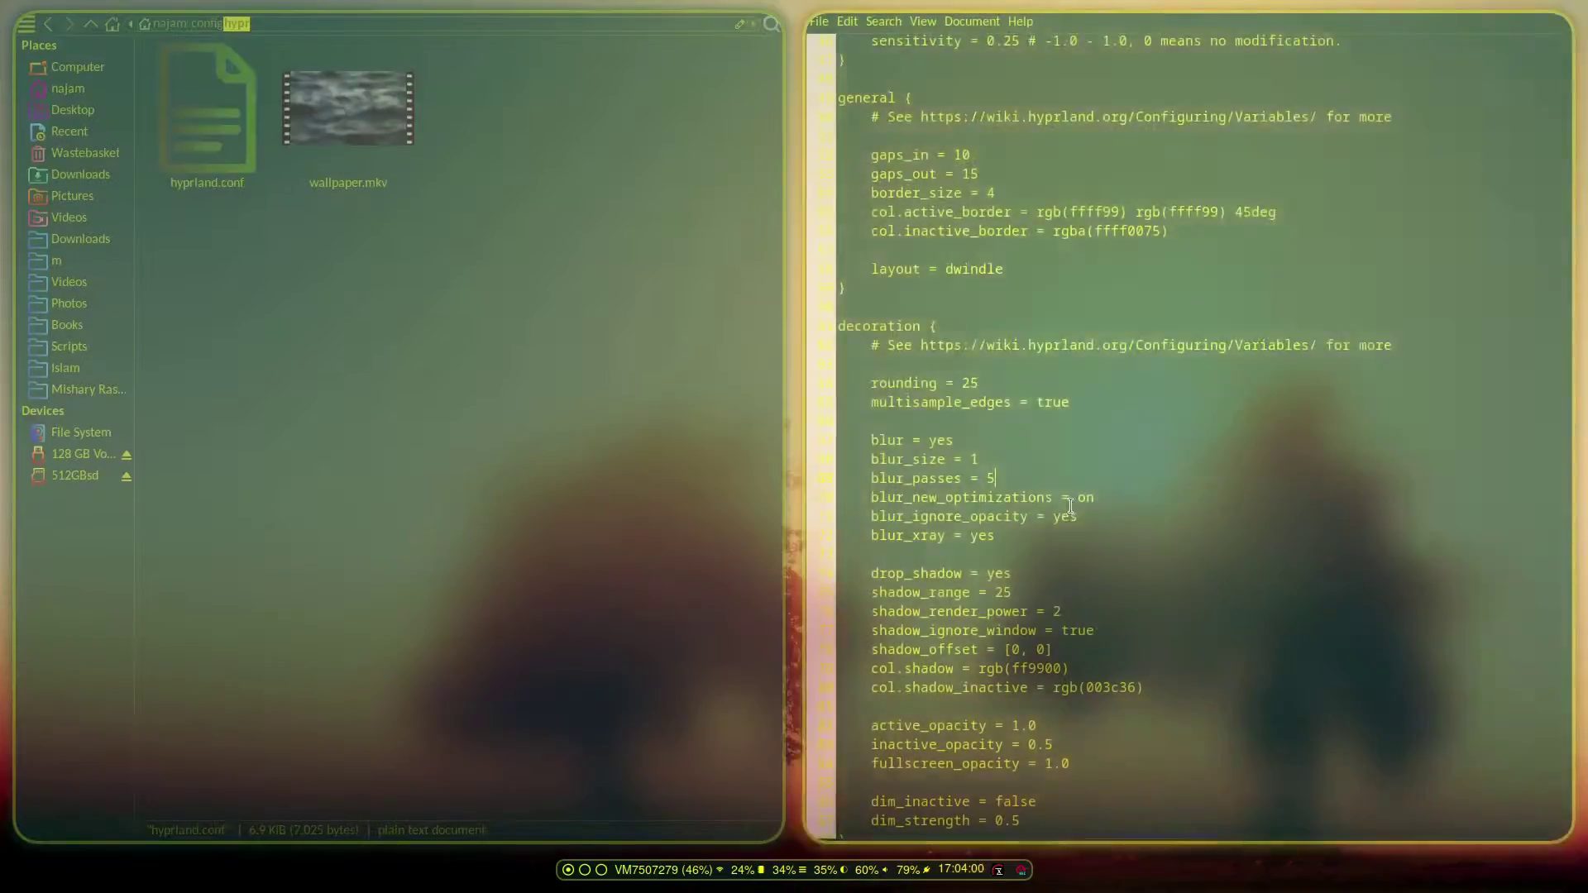
key(ctrl+z)
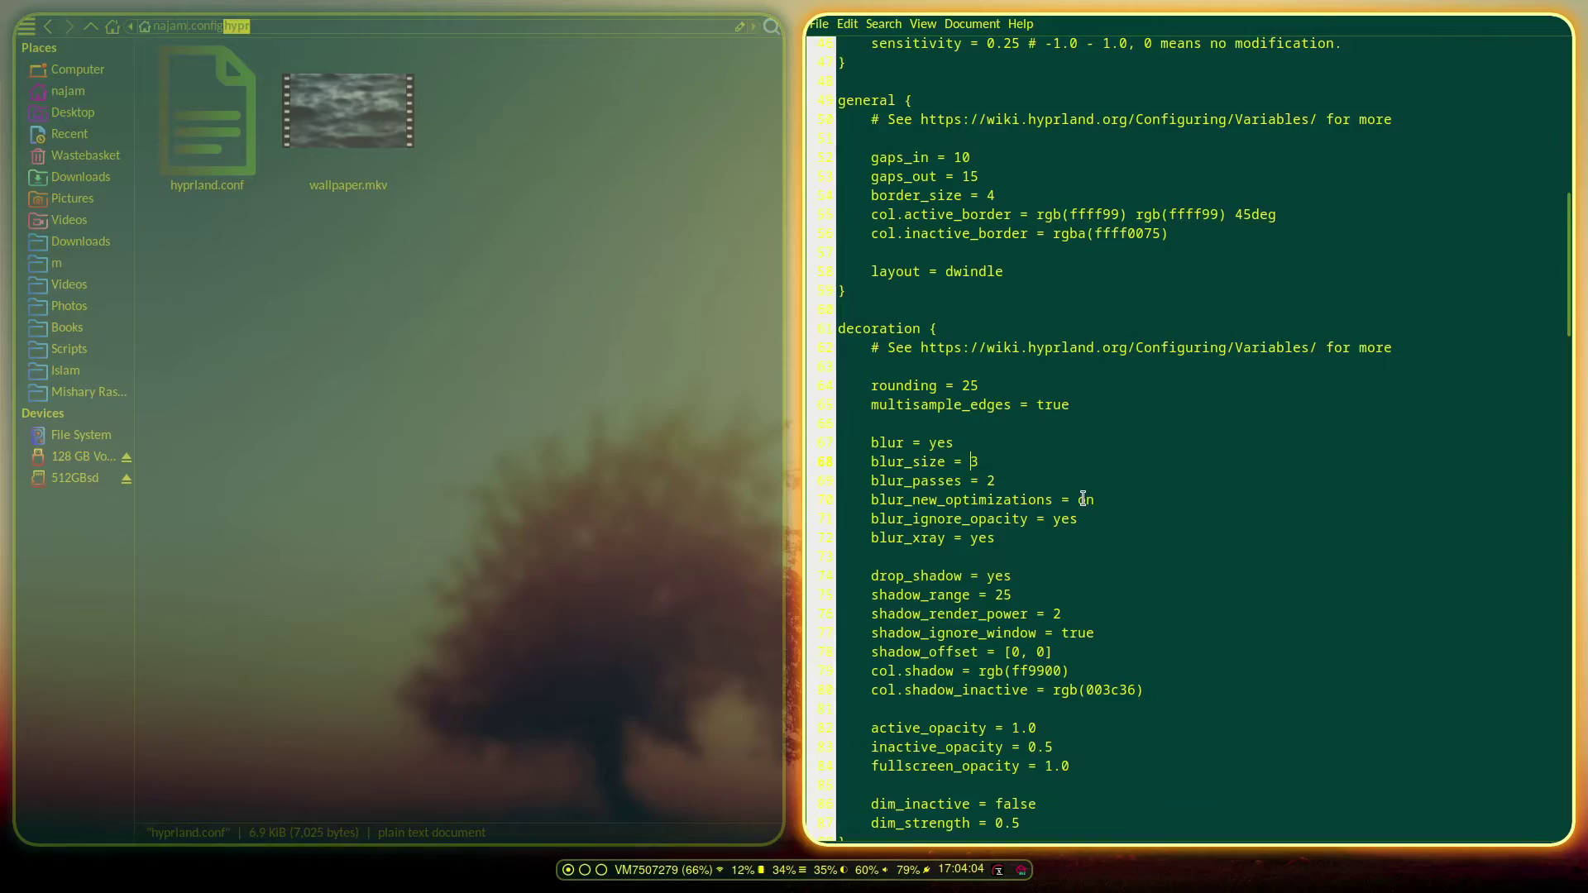
On workspace 2, make the equalizer window floating, shrink it, and place it across the border between the other two windows.
key(super+2)
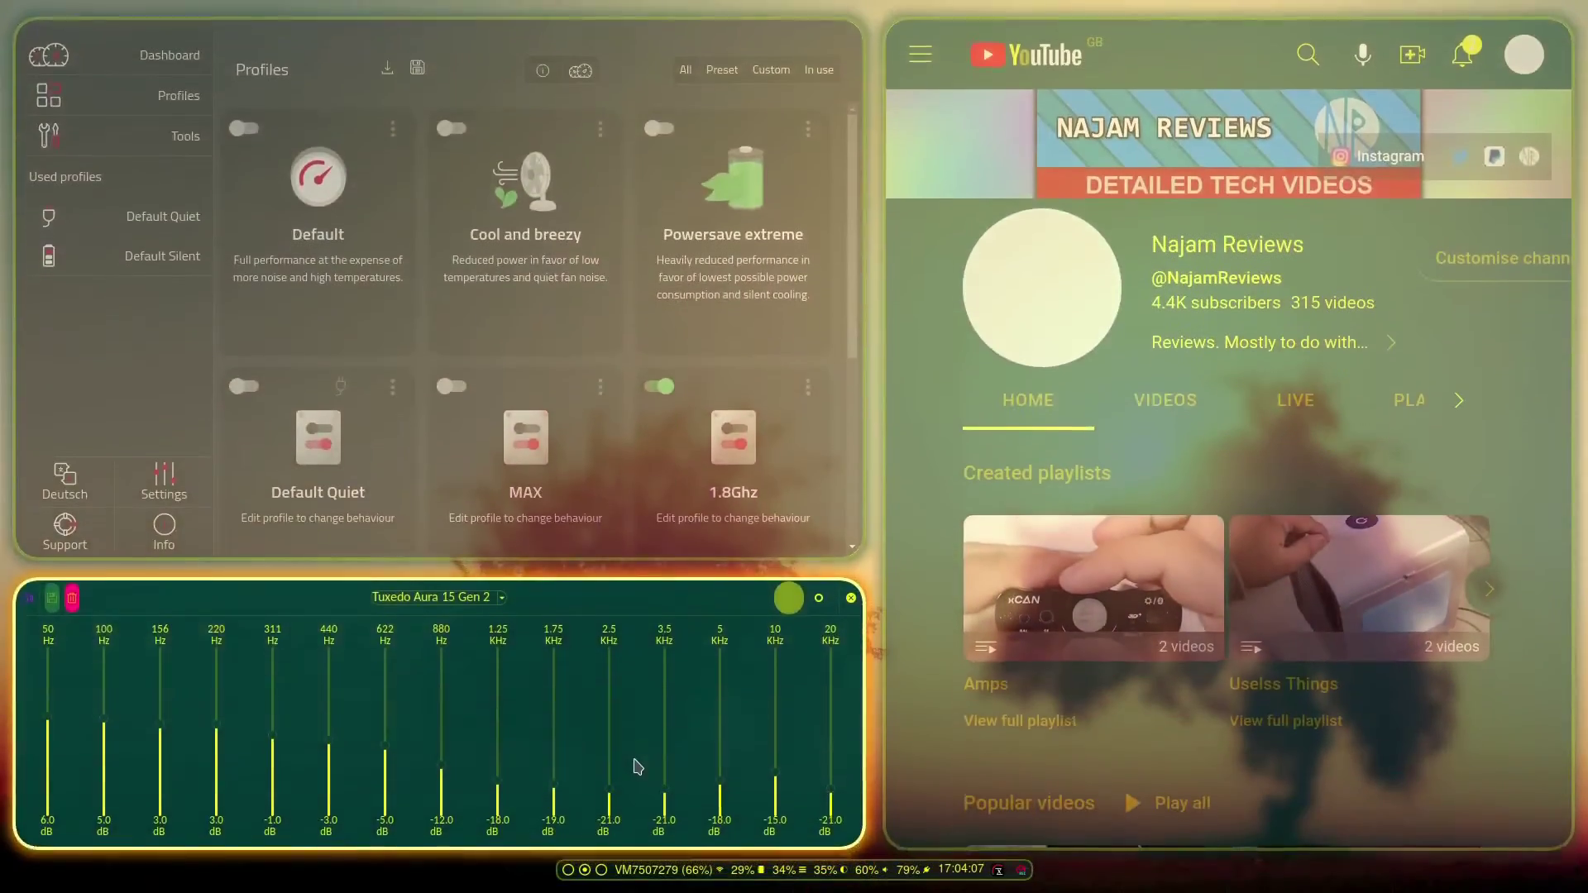
key(super+v)
drag(635, 612, 828, 297)
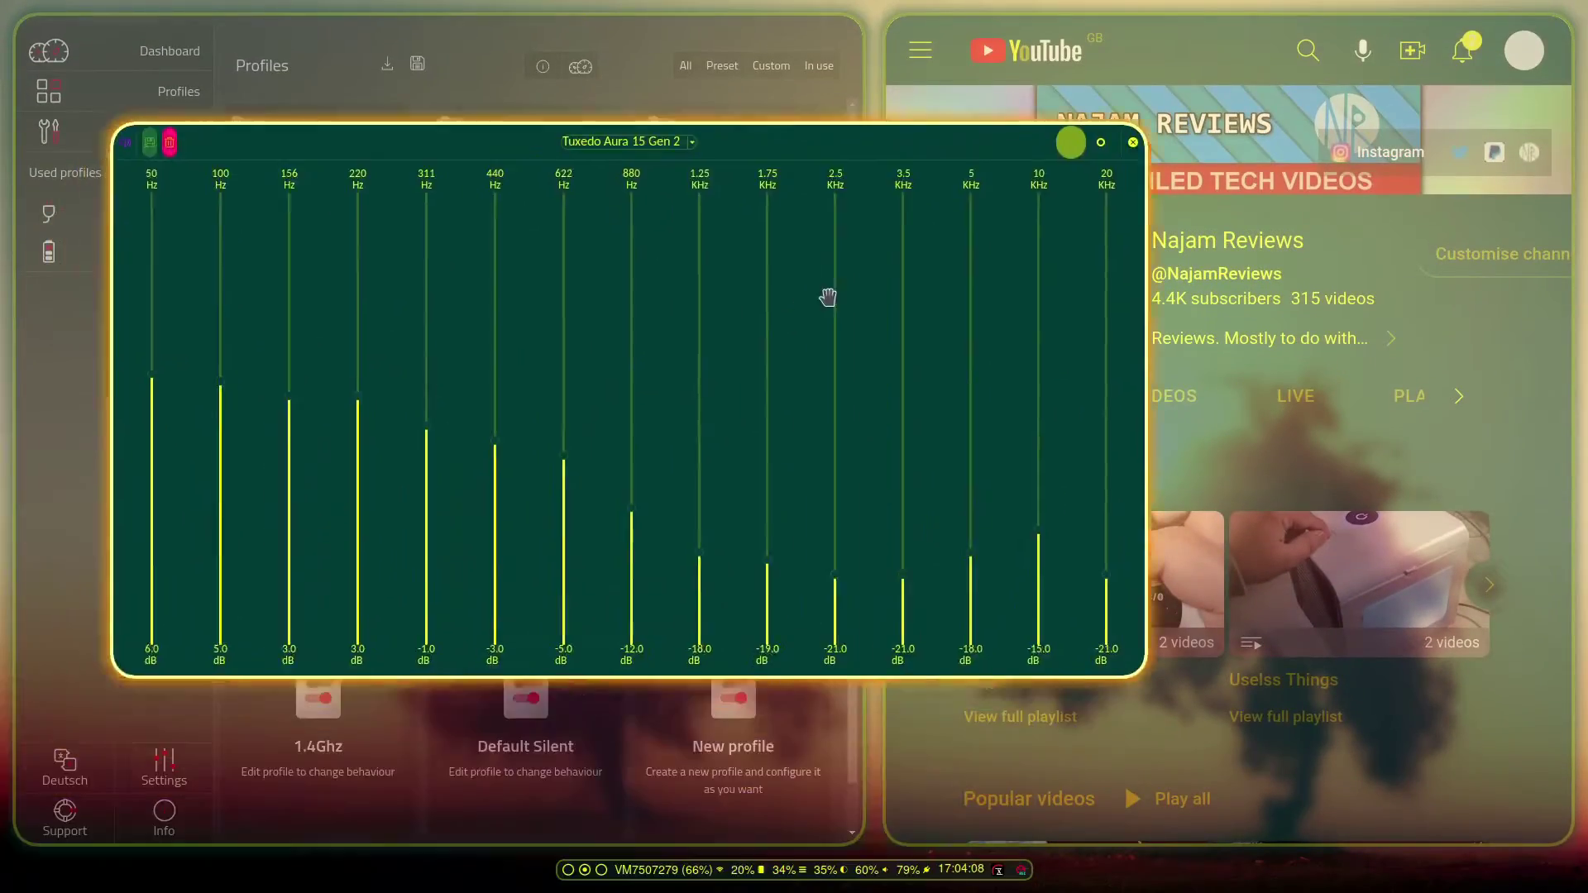
drag(1150, 663, 612, 429)
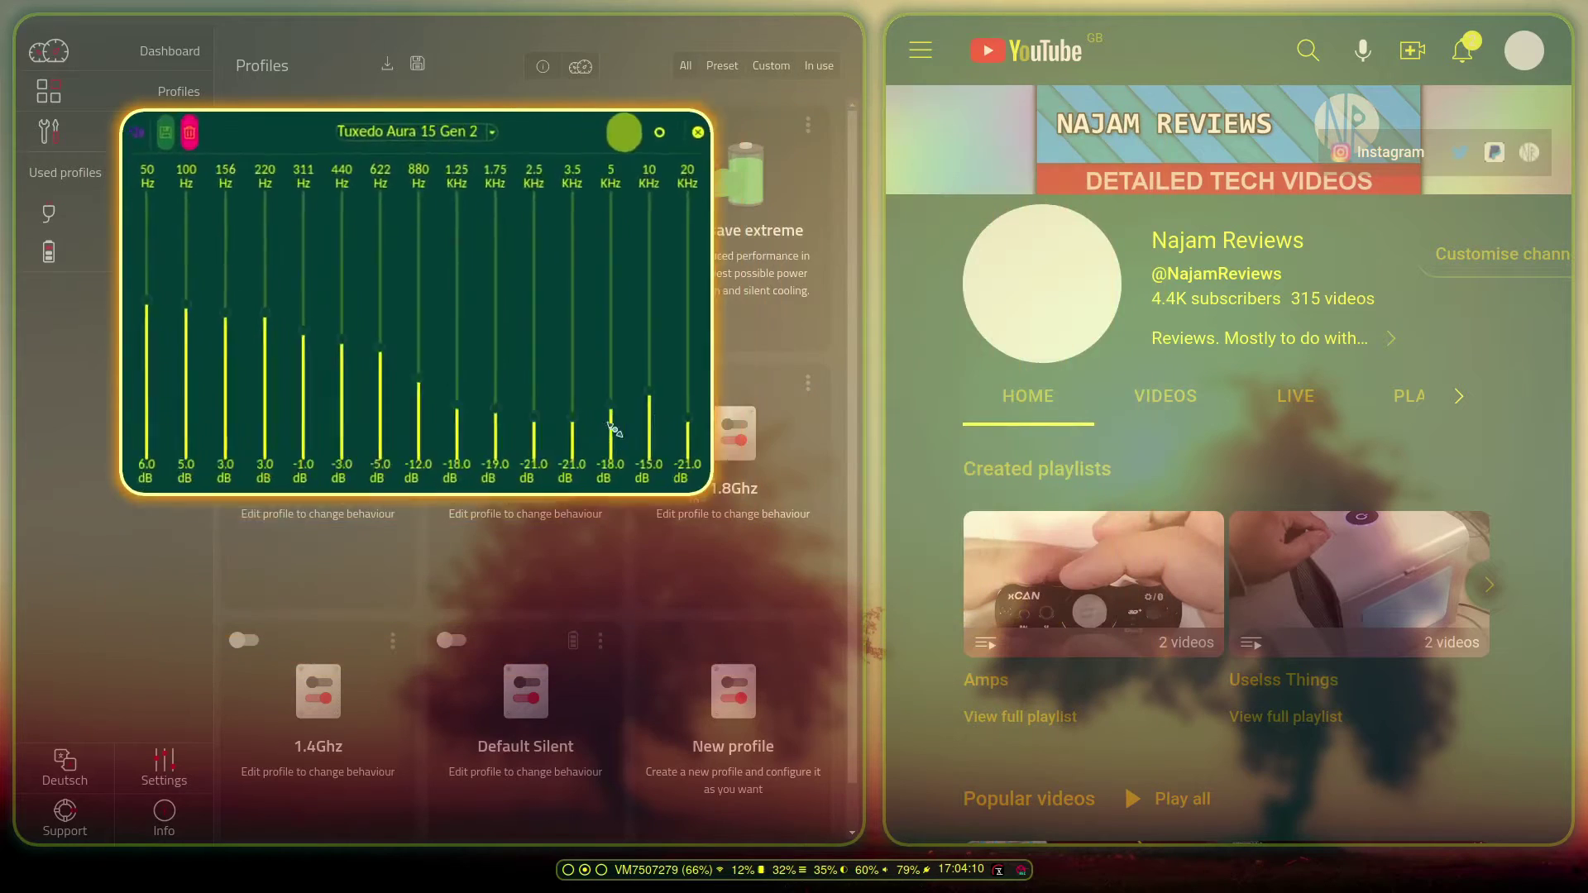
drag(479, 352, 834, 758)
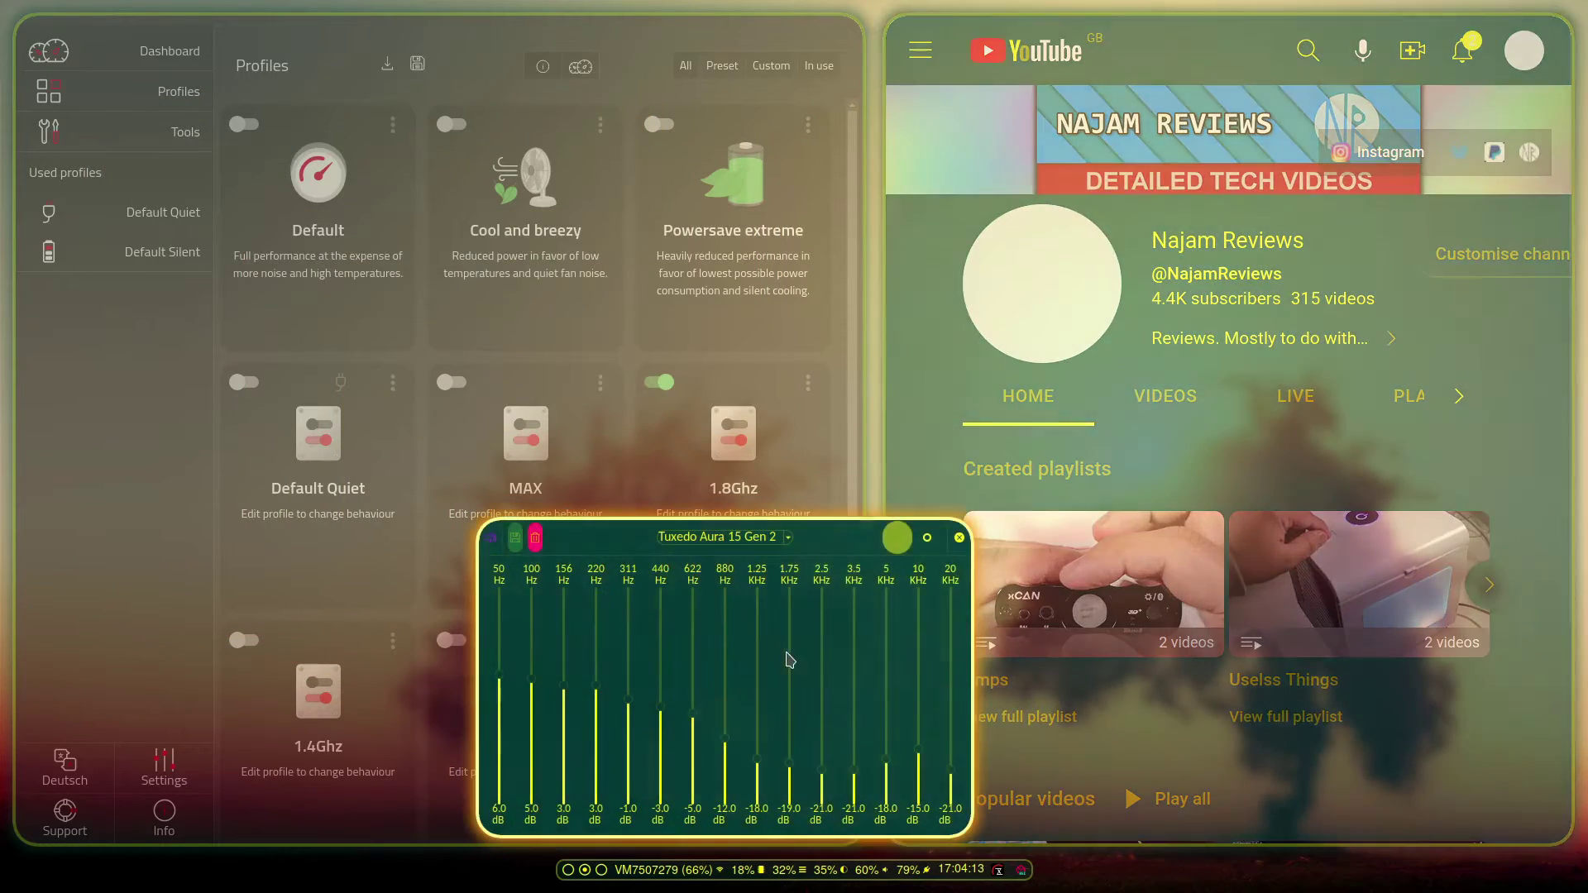
drag(790, 659, 740, 592)
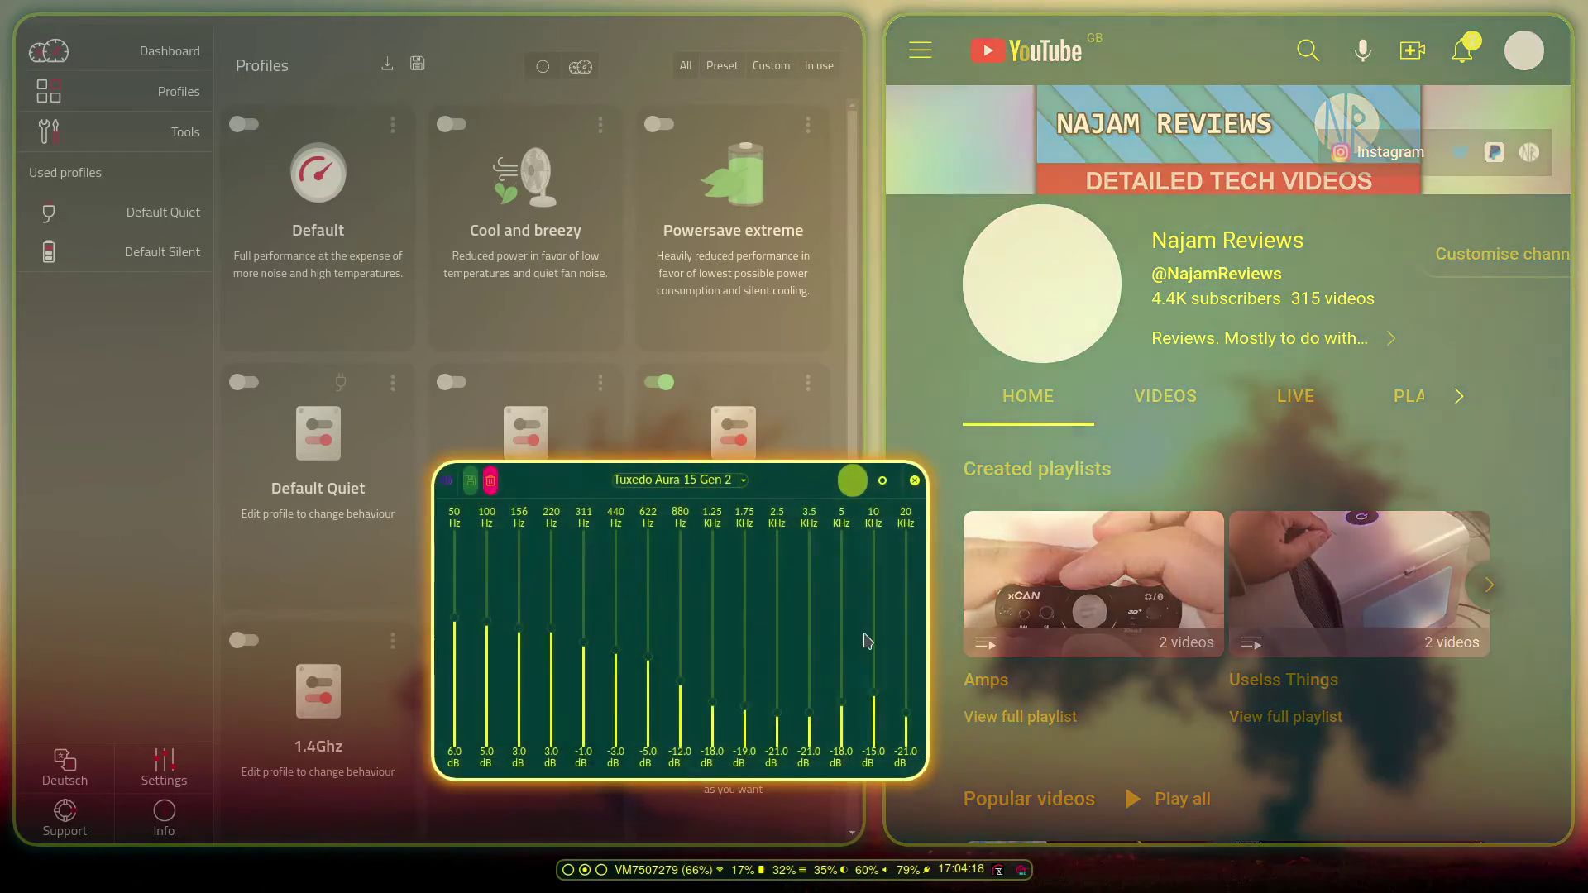
Set blur_xray to no in the config, and send the floating equalizer window from workspace 2 to workspace 1.
key(super+1)
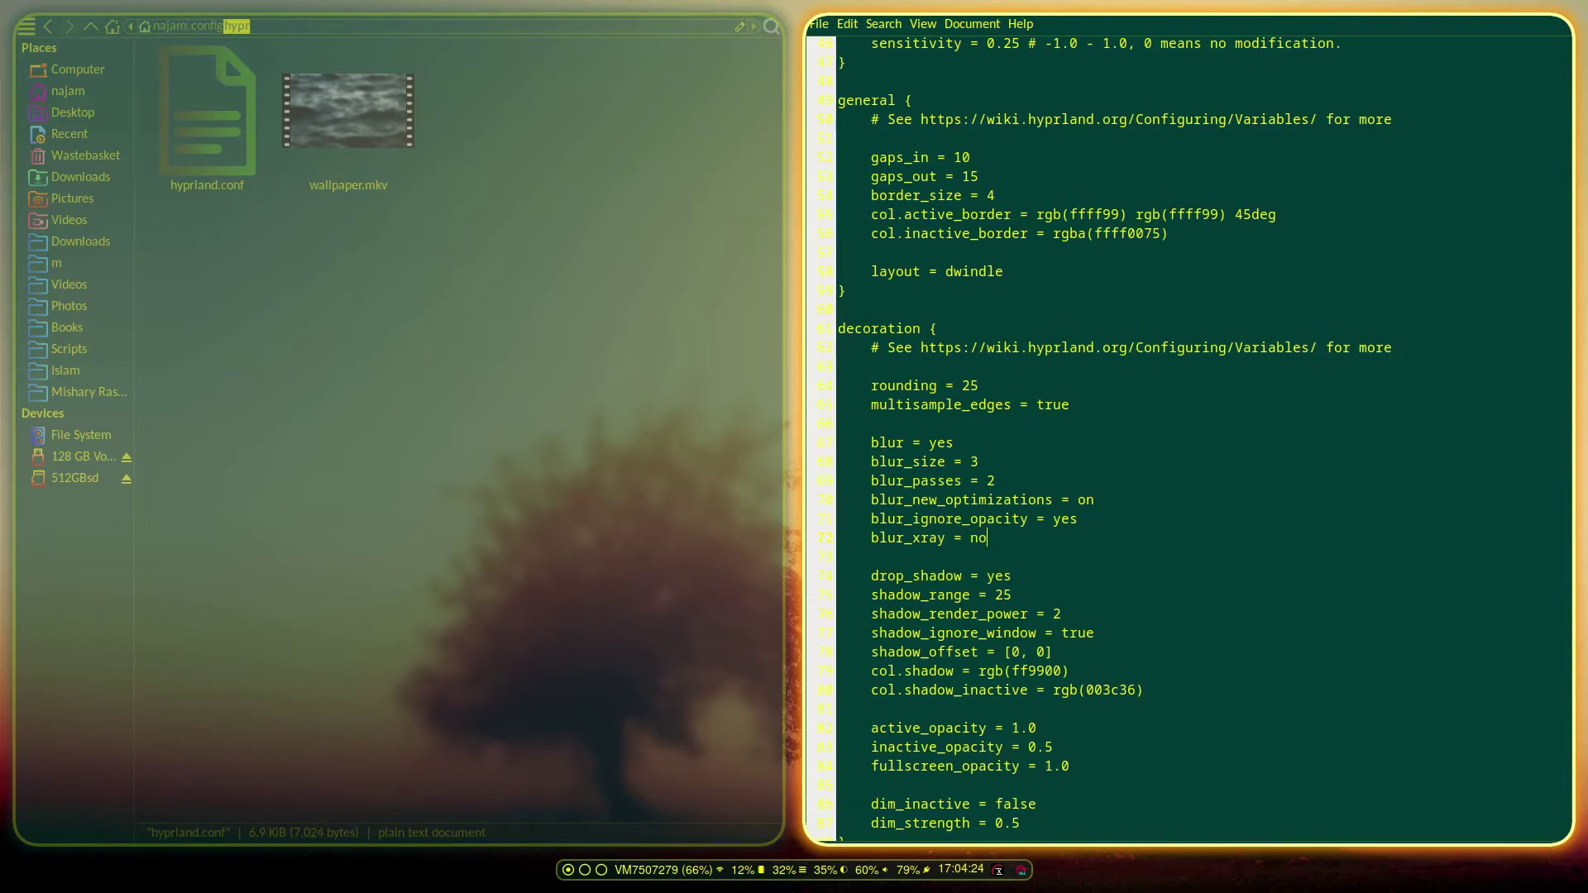
key(super+2)
key(super+shift+1)
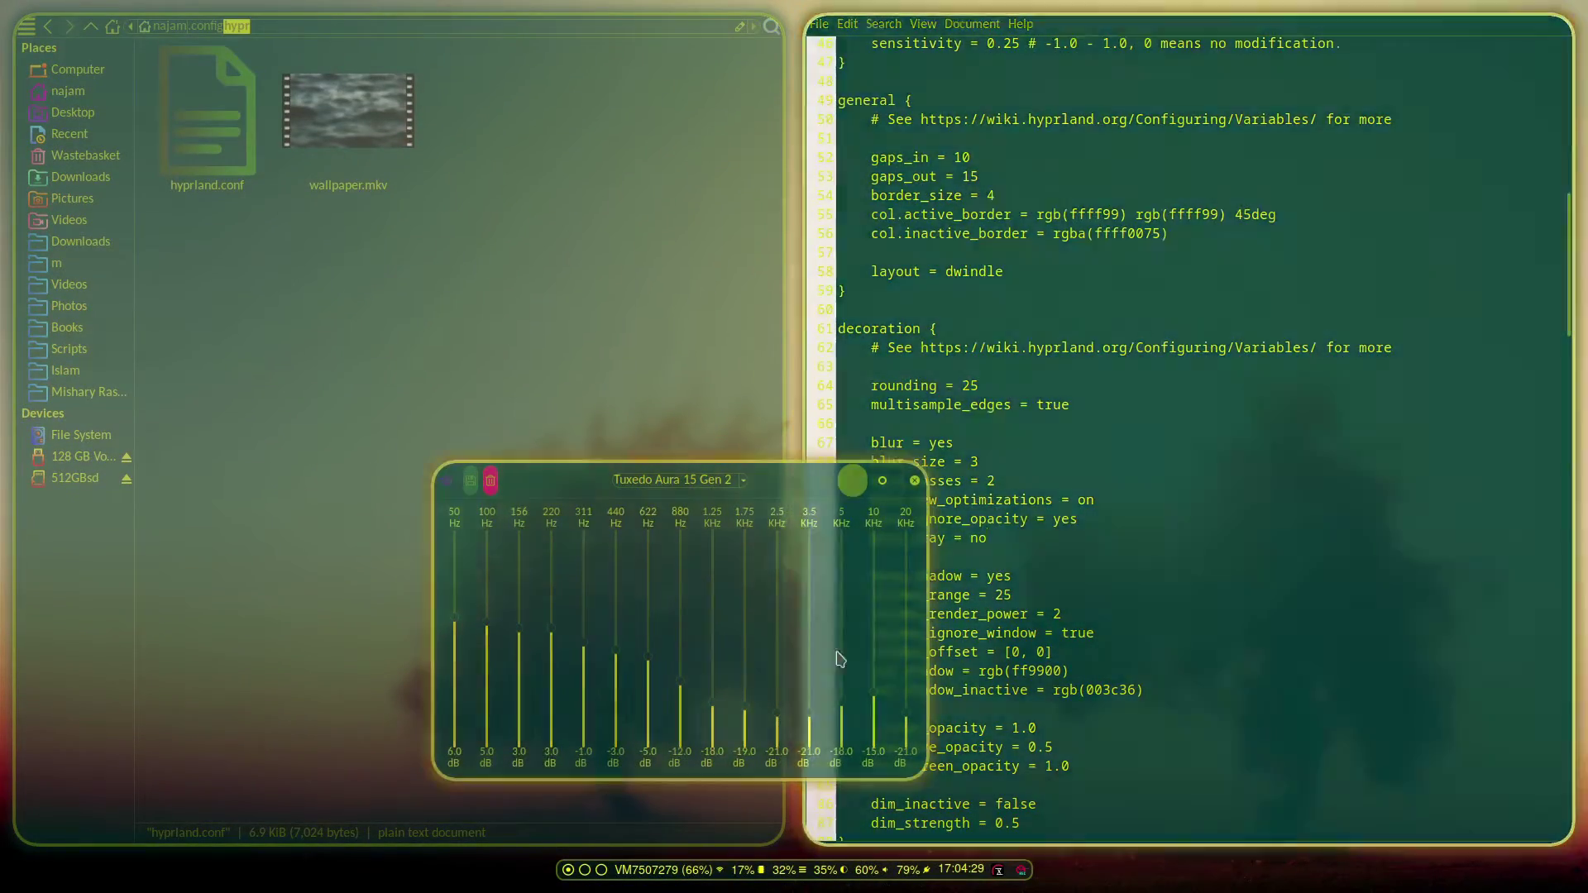
Move the floating equalizer around over the file manager and editor to compare the blur, also setting blur_ignore_opacity to no.
drag(812, 638, 825, 365)
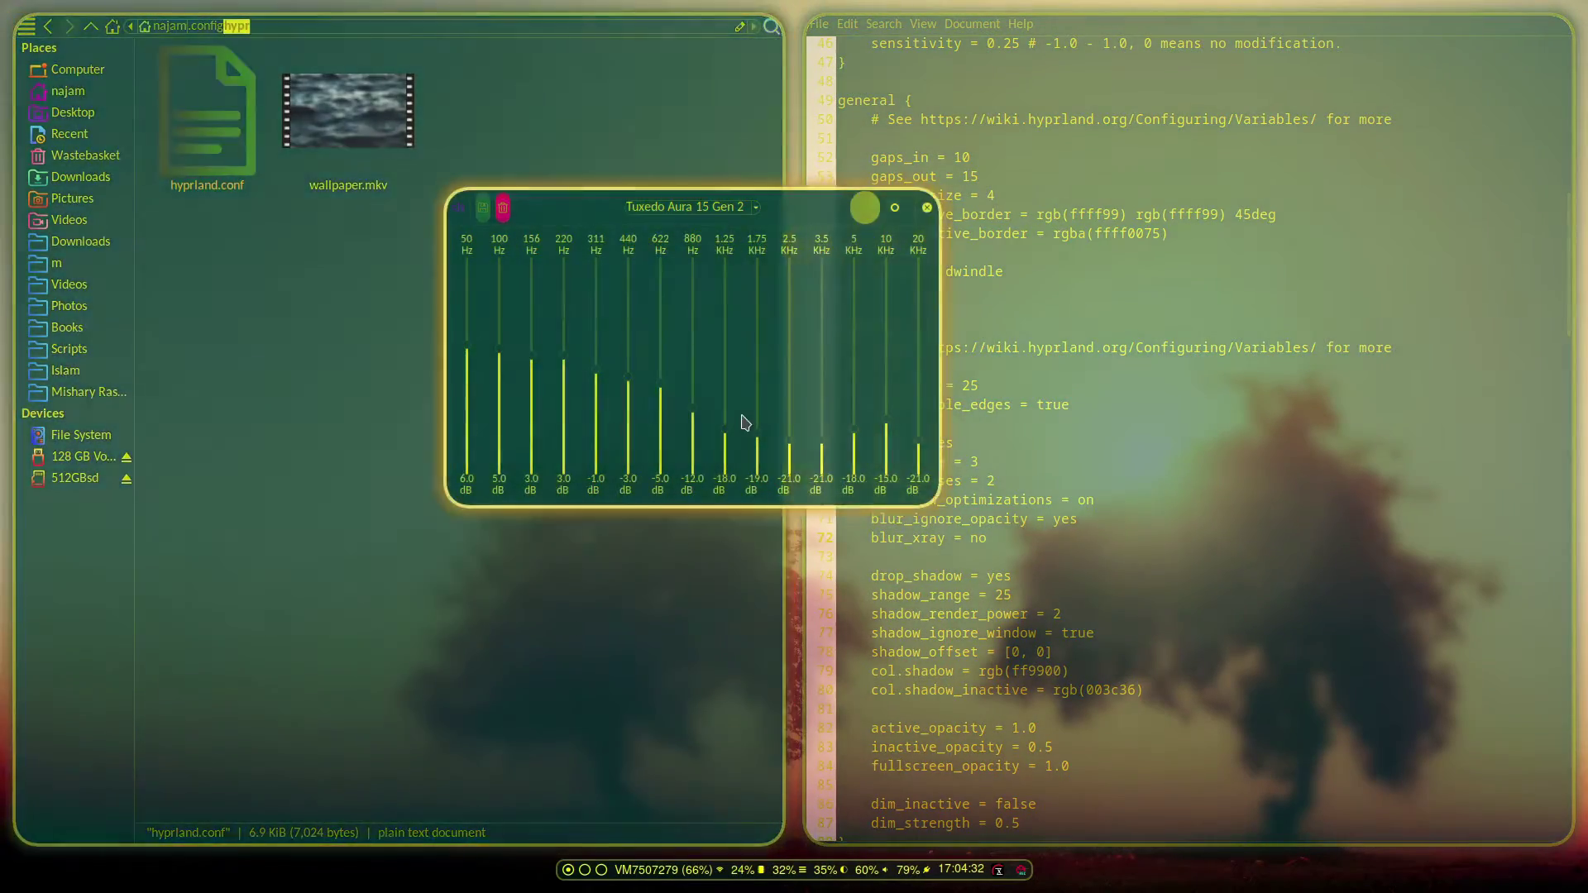
drag(745, 419, 668, 543)
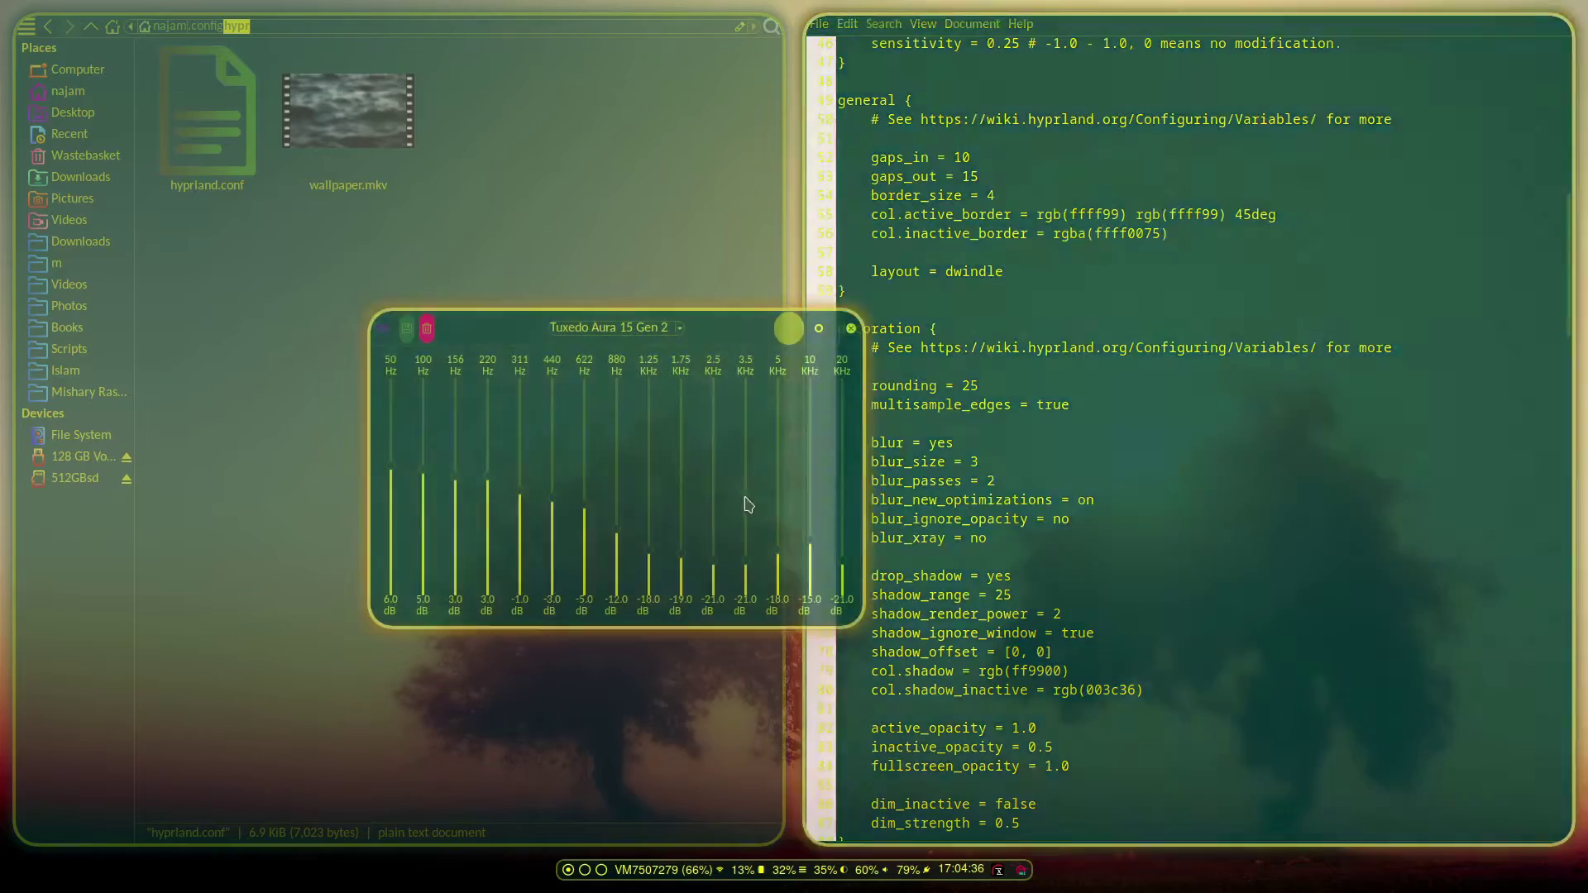
drag(744, 503, 823, 463)
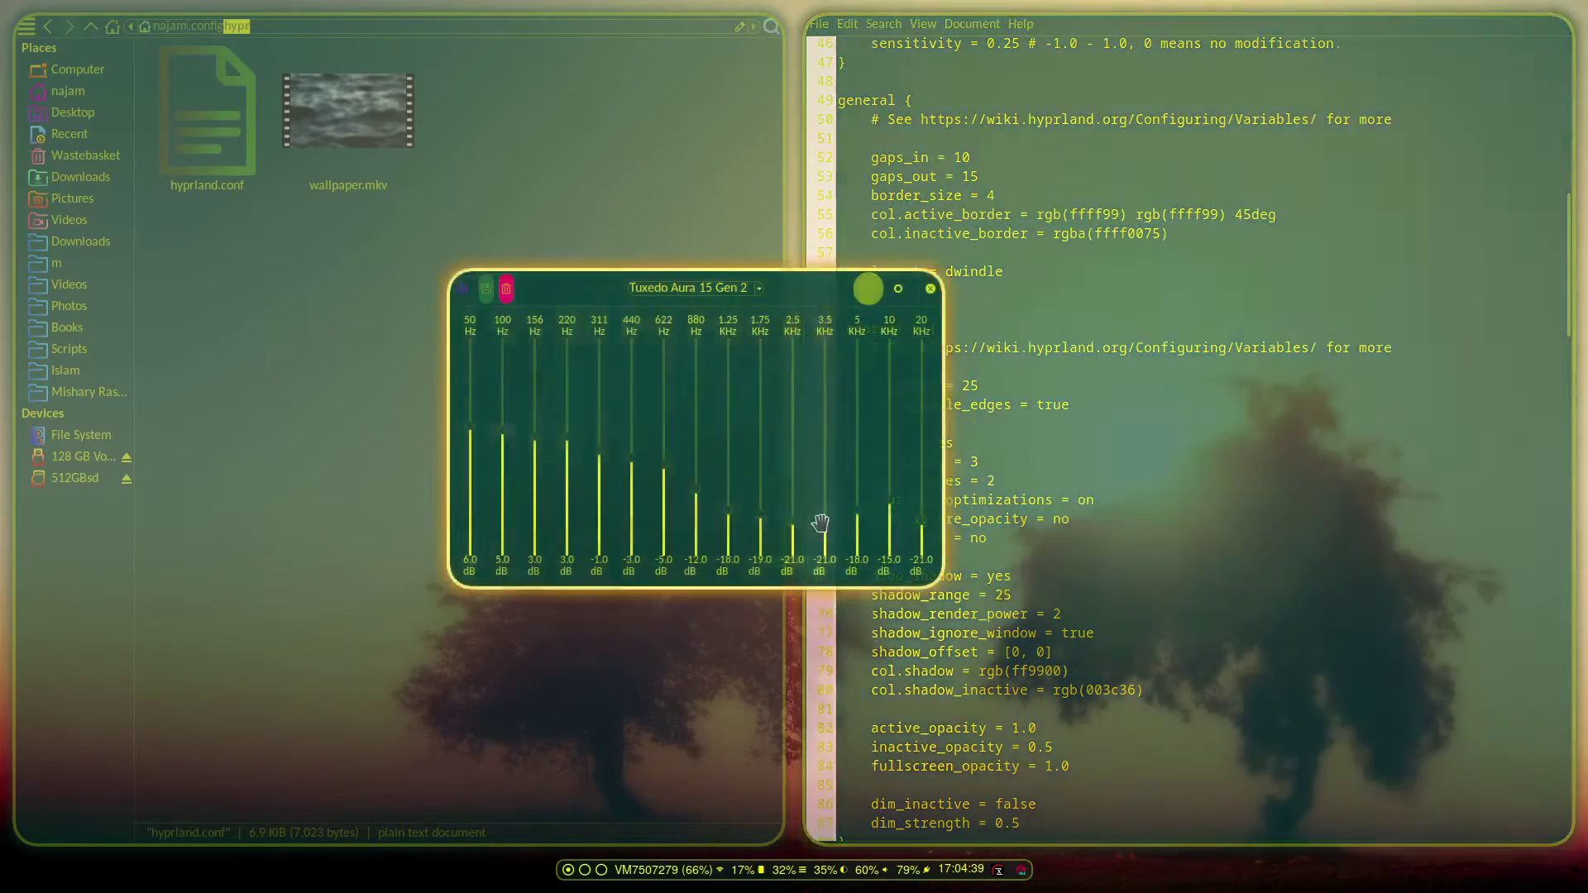
drag(816, 524, 827, 781)
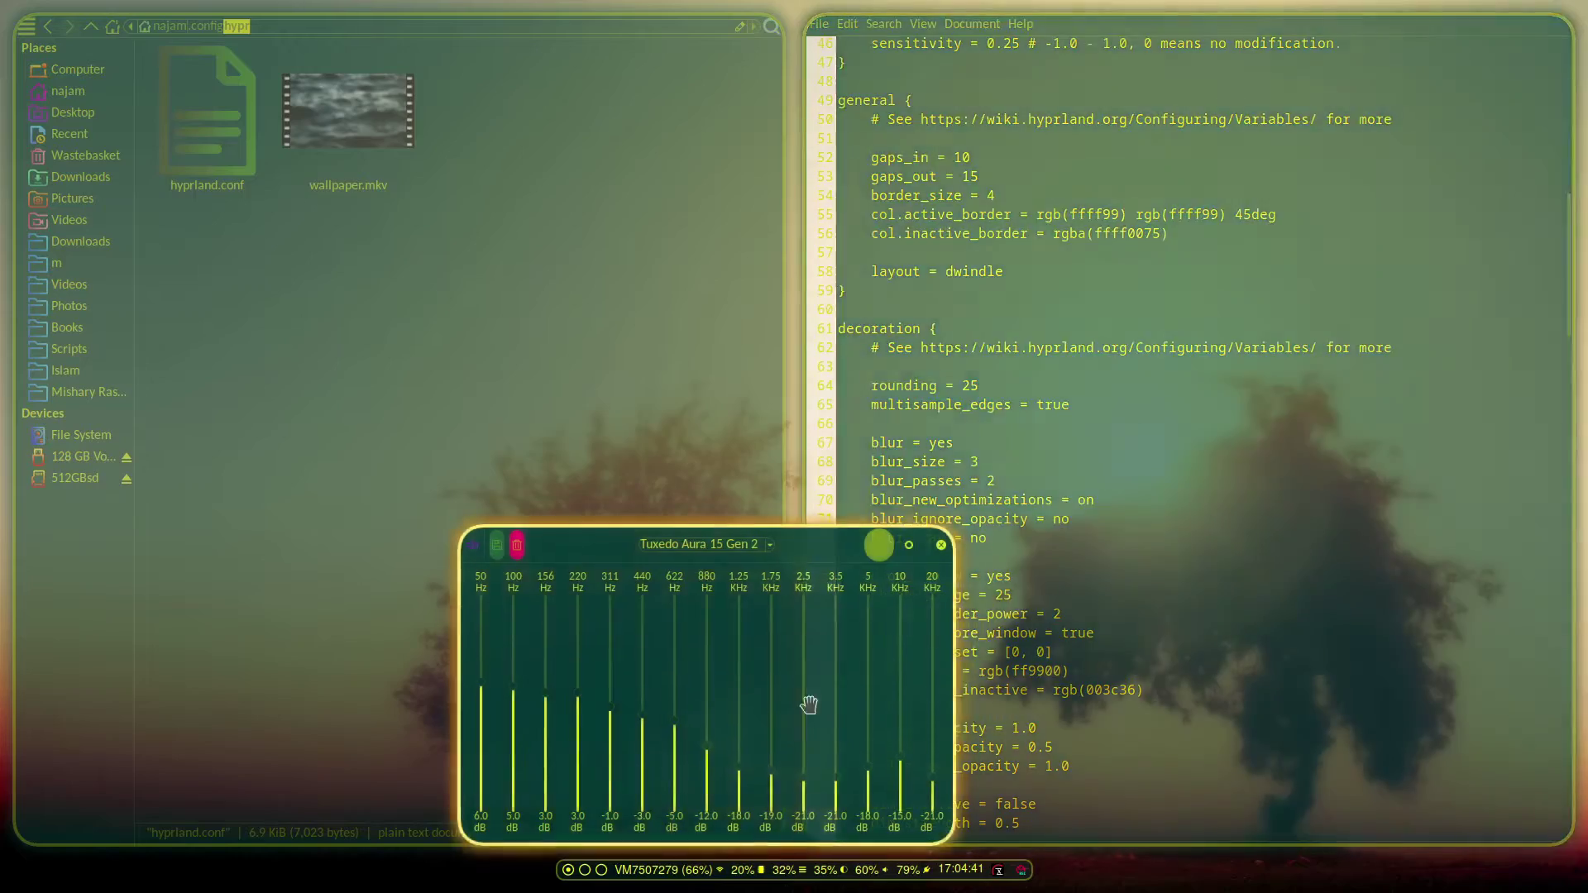
drag(808, 701, 629, 596)
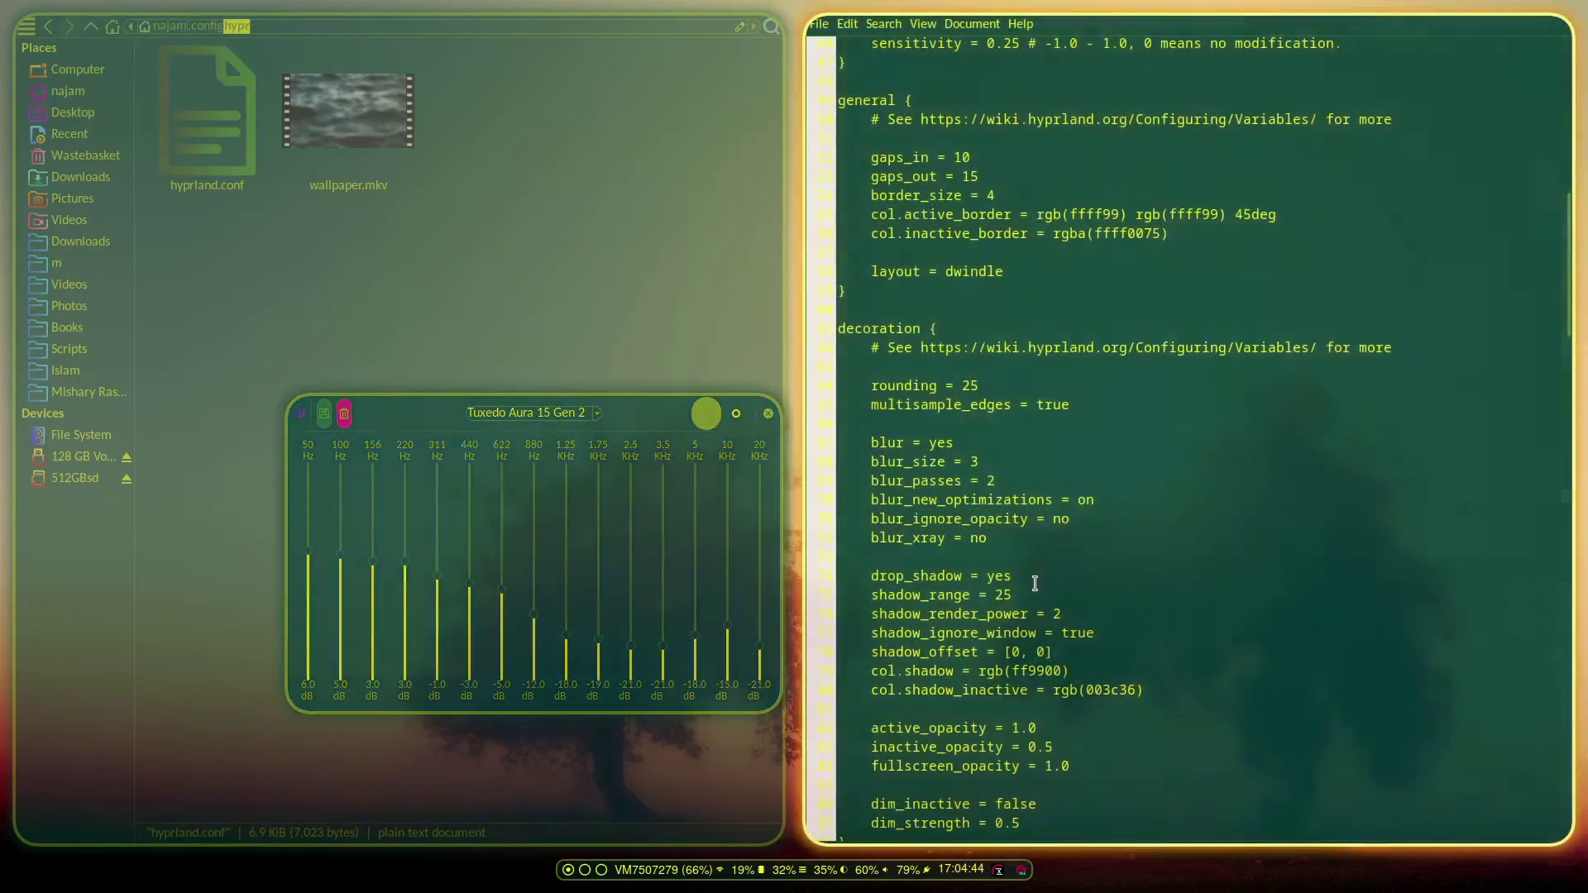
Set blur to on and both blur_ignore_opacity and blur_xray to yes, save, and move the equalizer window lower over the file manager.
key(BackSpace)
key(BackSpace)
text(yes)
key(Down)
key(BackSpace)
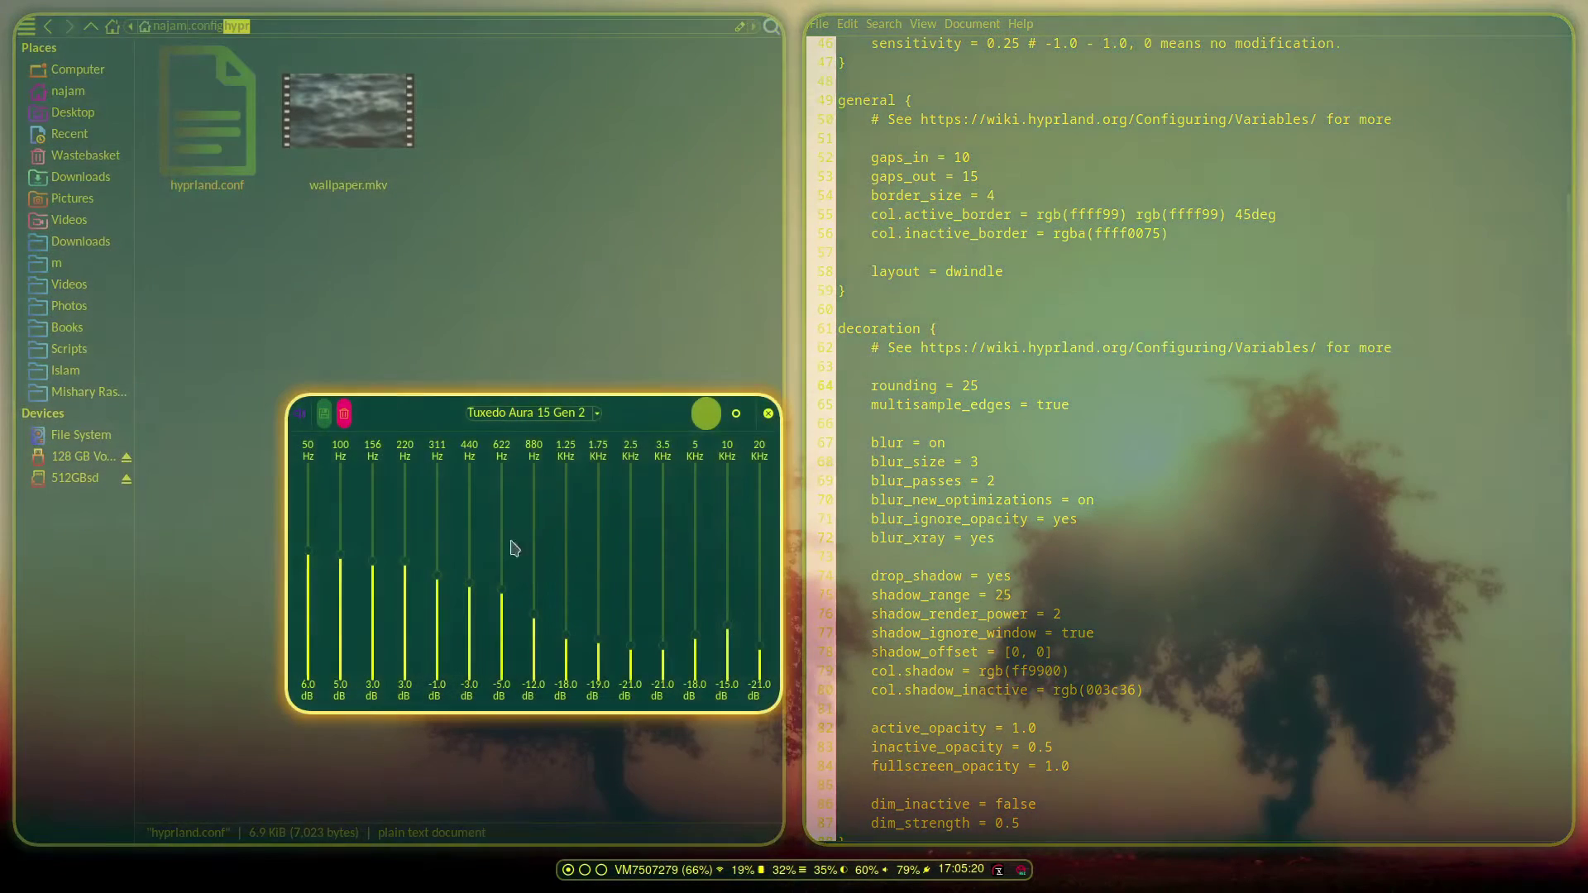
key(ctrl+s)
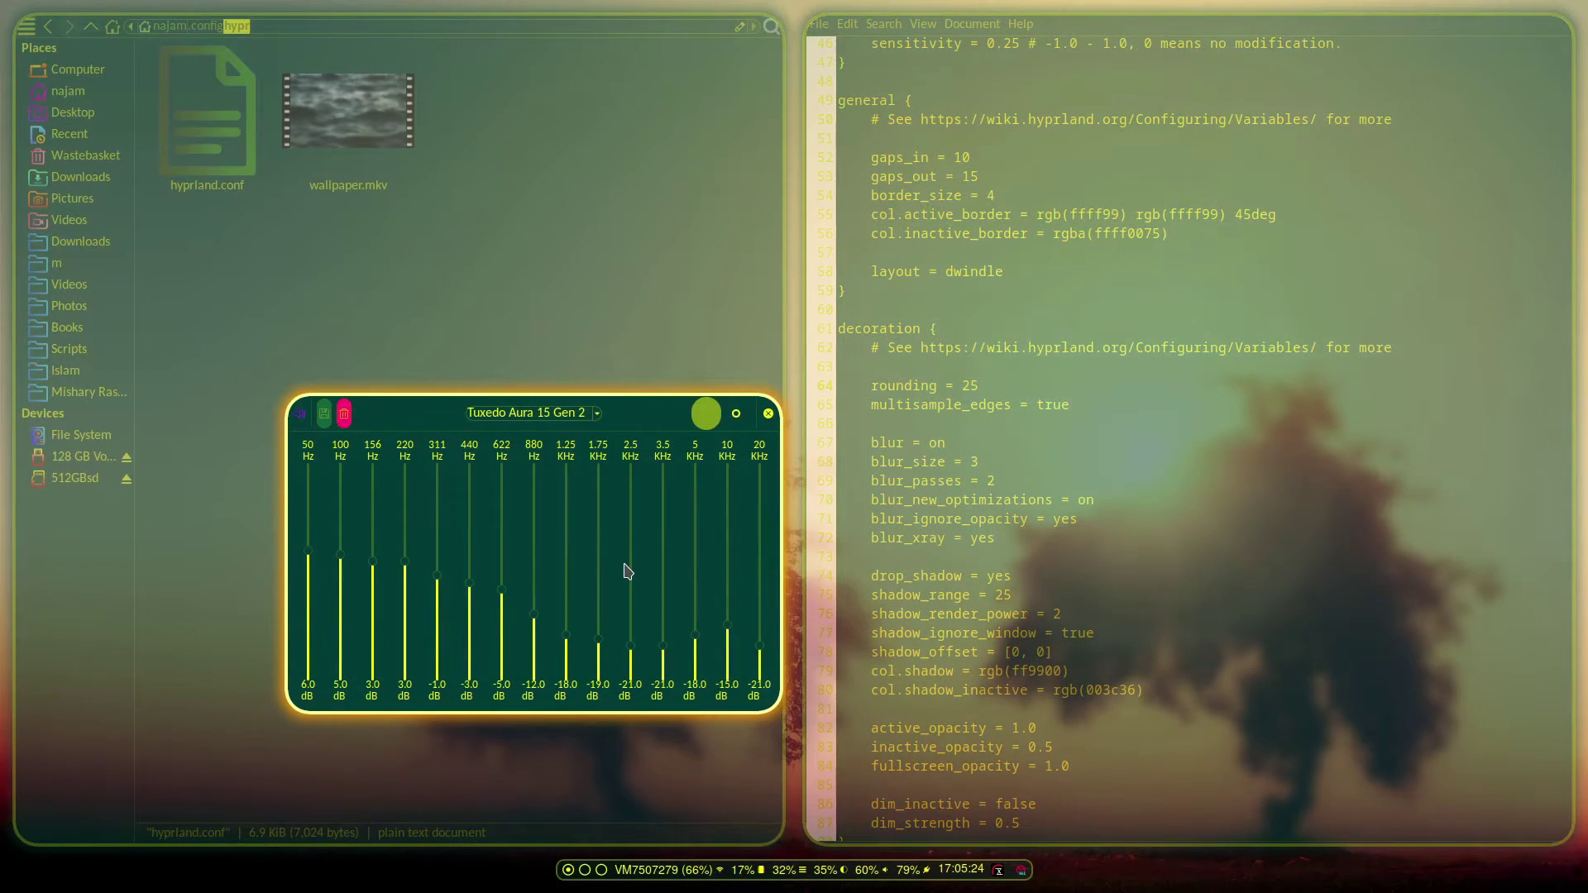
drag(626, 571, 567, 653)
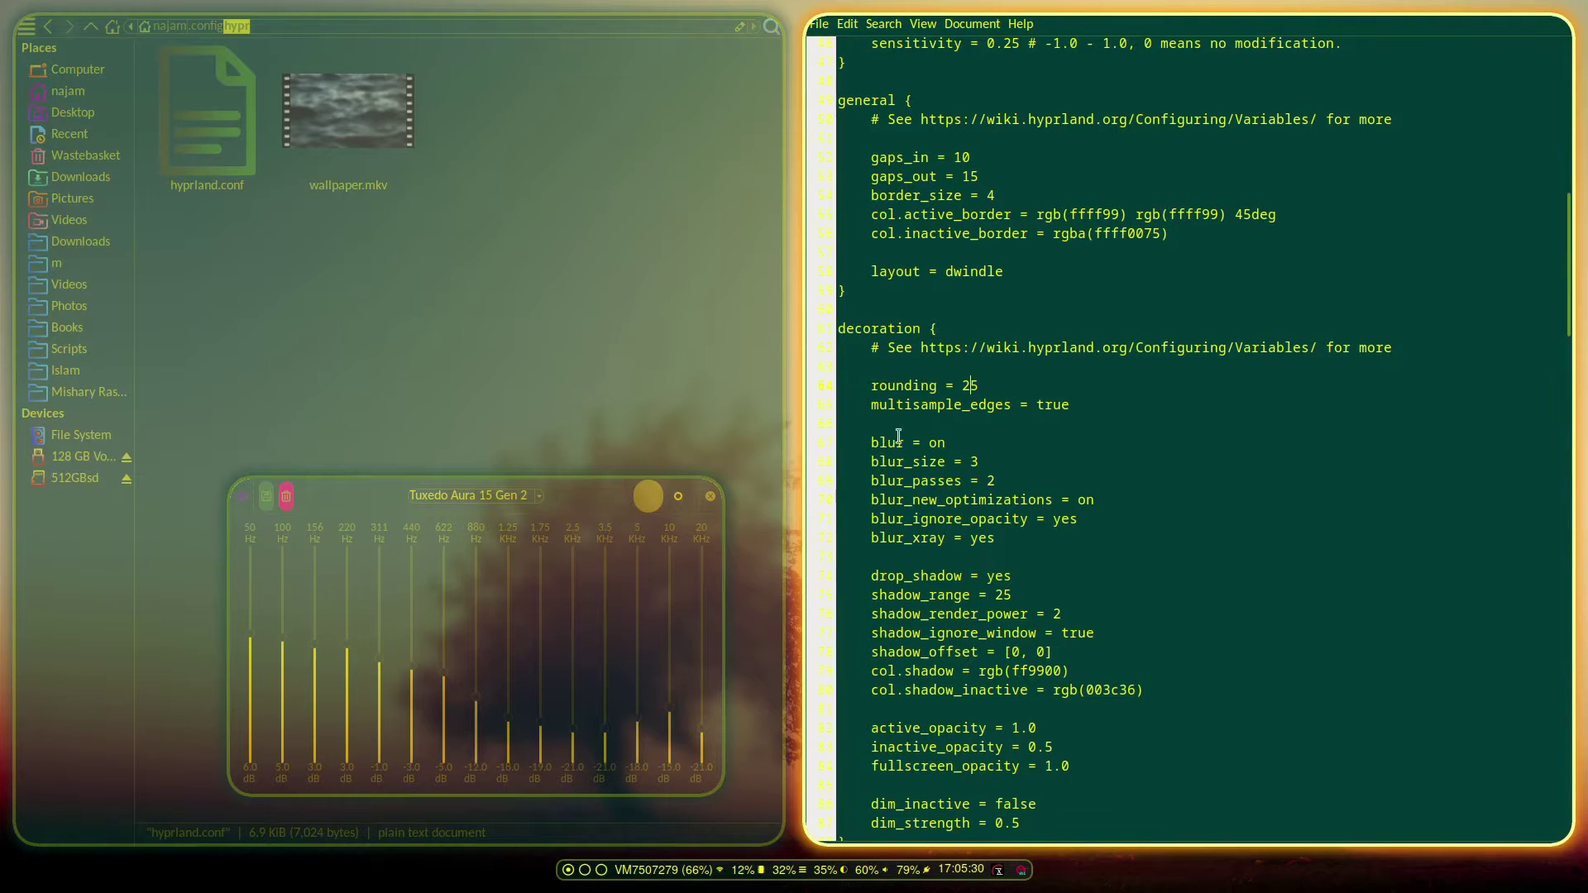
Set blur_new_optimizations to off in the decoration section.
double_click(1088, 503)
text(y)
text(ff)
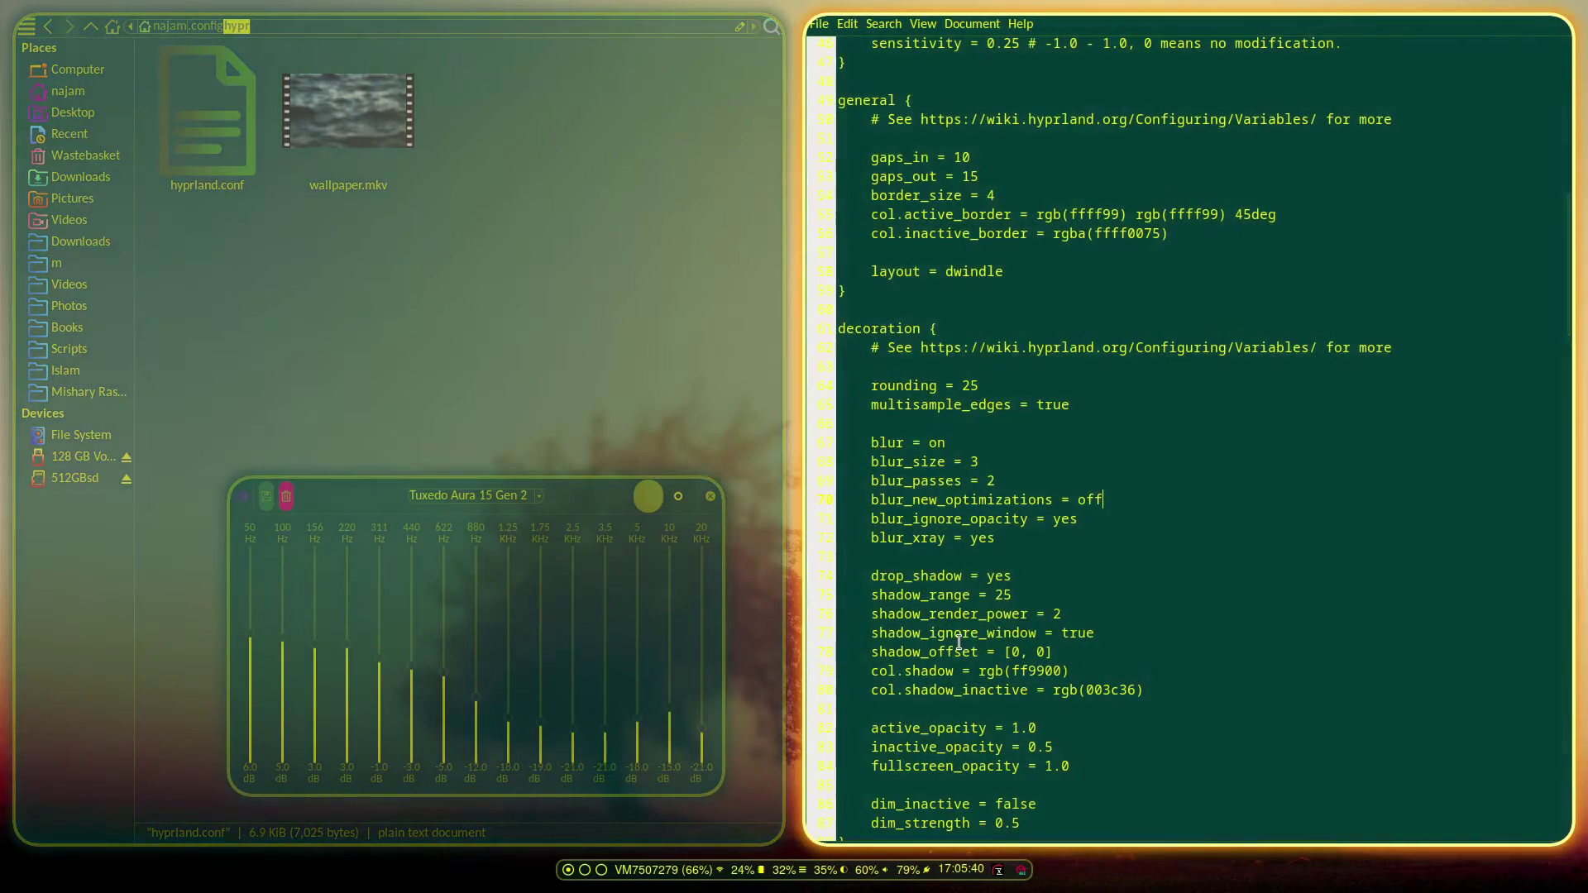
Restore blur_new_optimizations to on and save the config.
key(BackSpace)
key(BackSpace)
key(BackSpace)
text(ye)
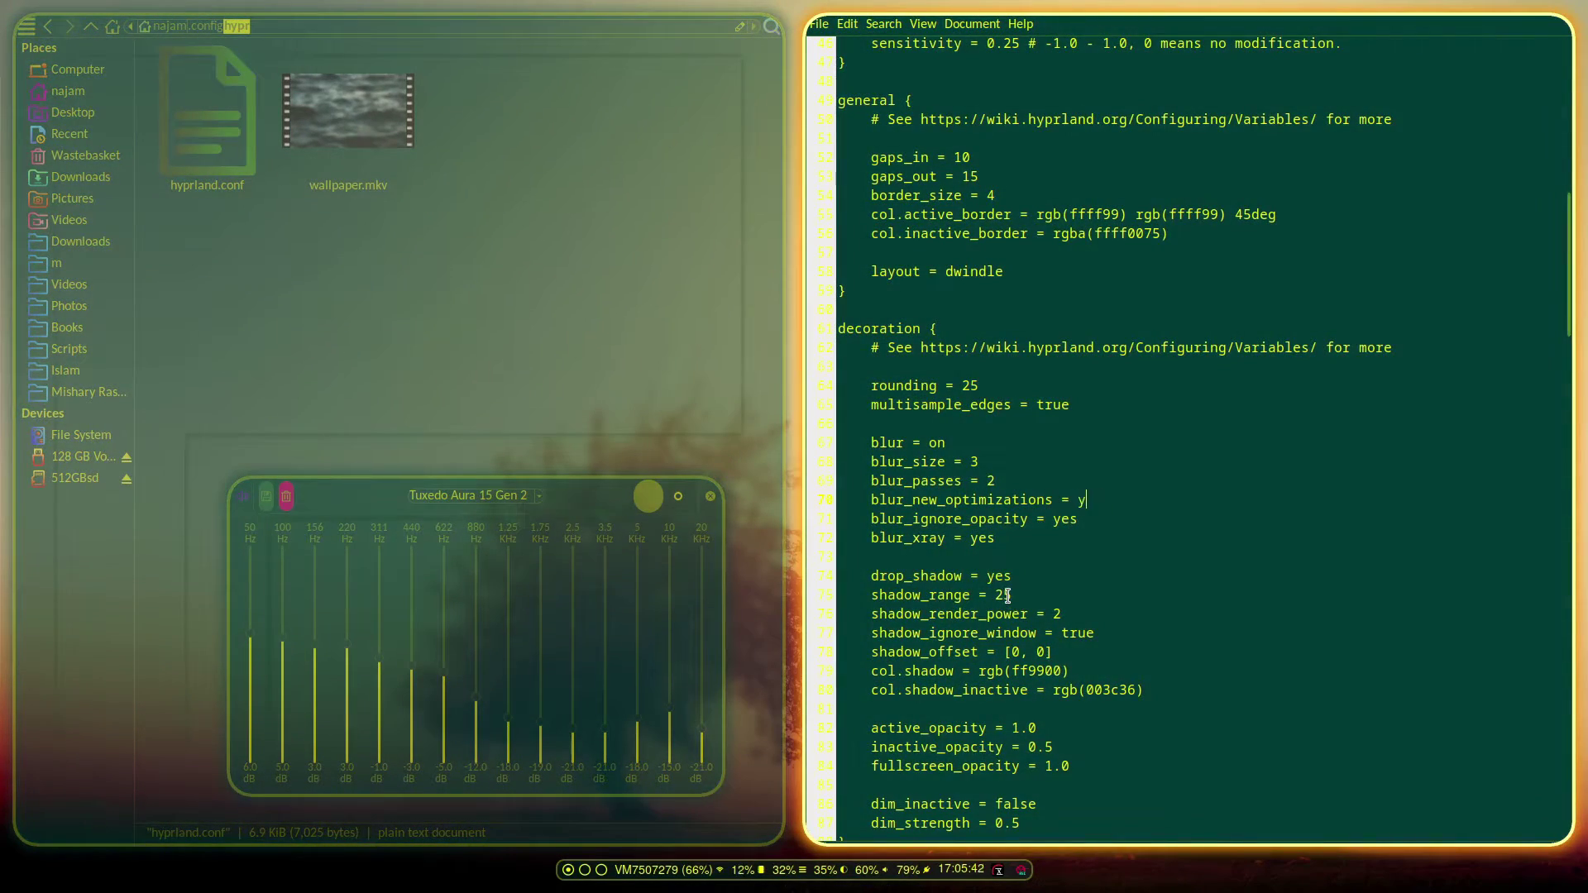
key(ctrl+s)
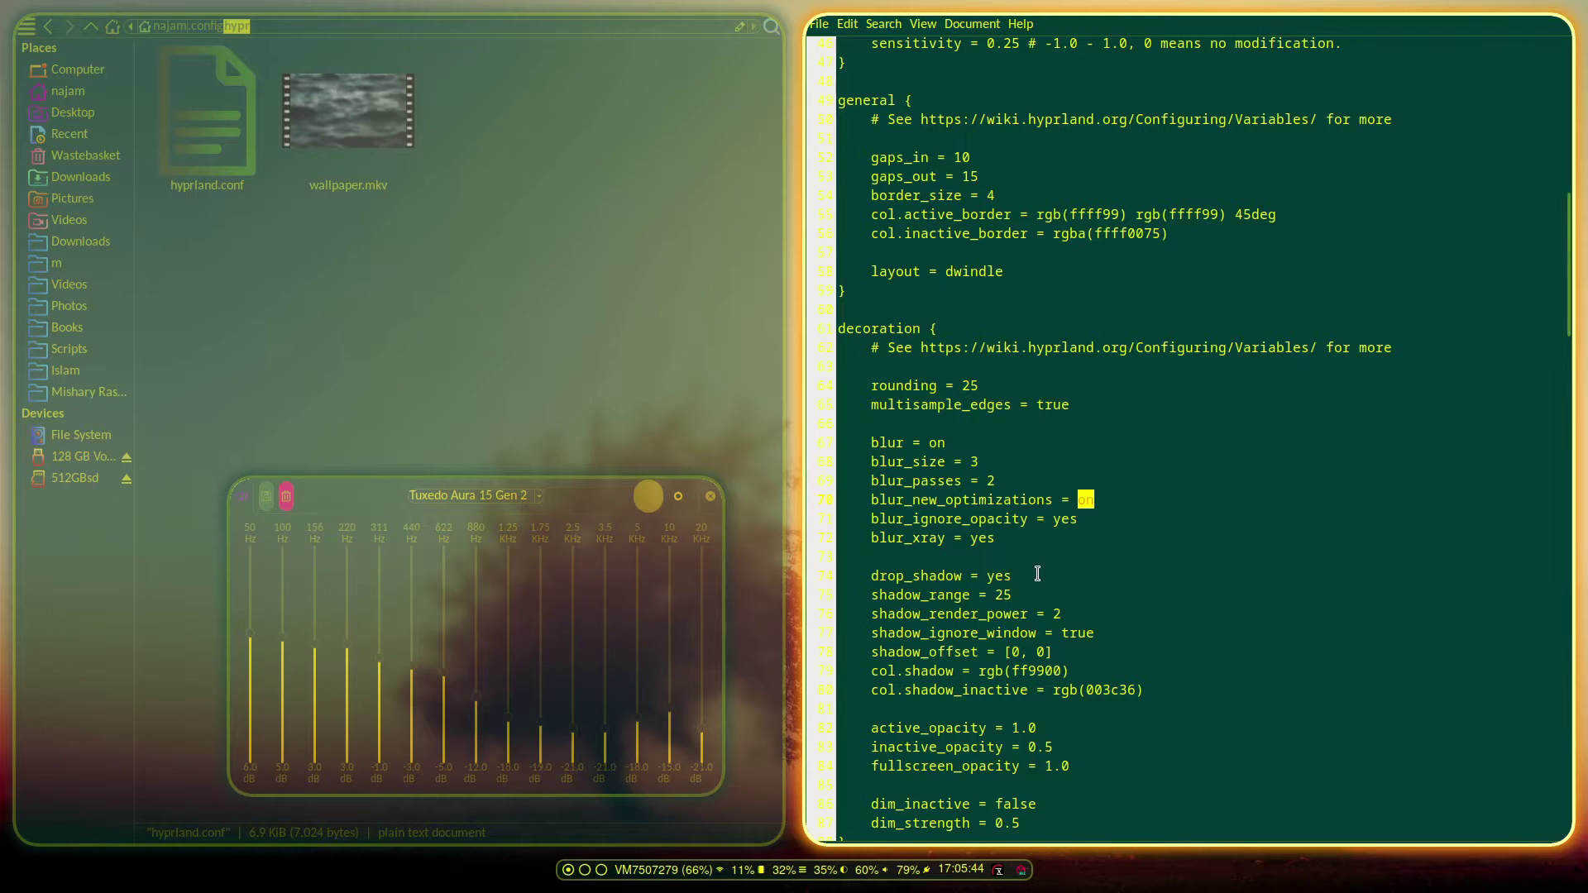
Set drop_shadow to no in the decoration section and save the config.
double_click(1003, 576)
text(no)
key(ctrl+s)
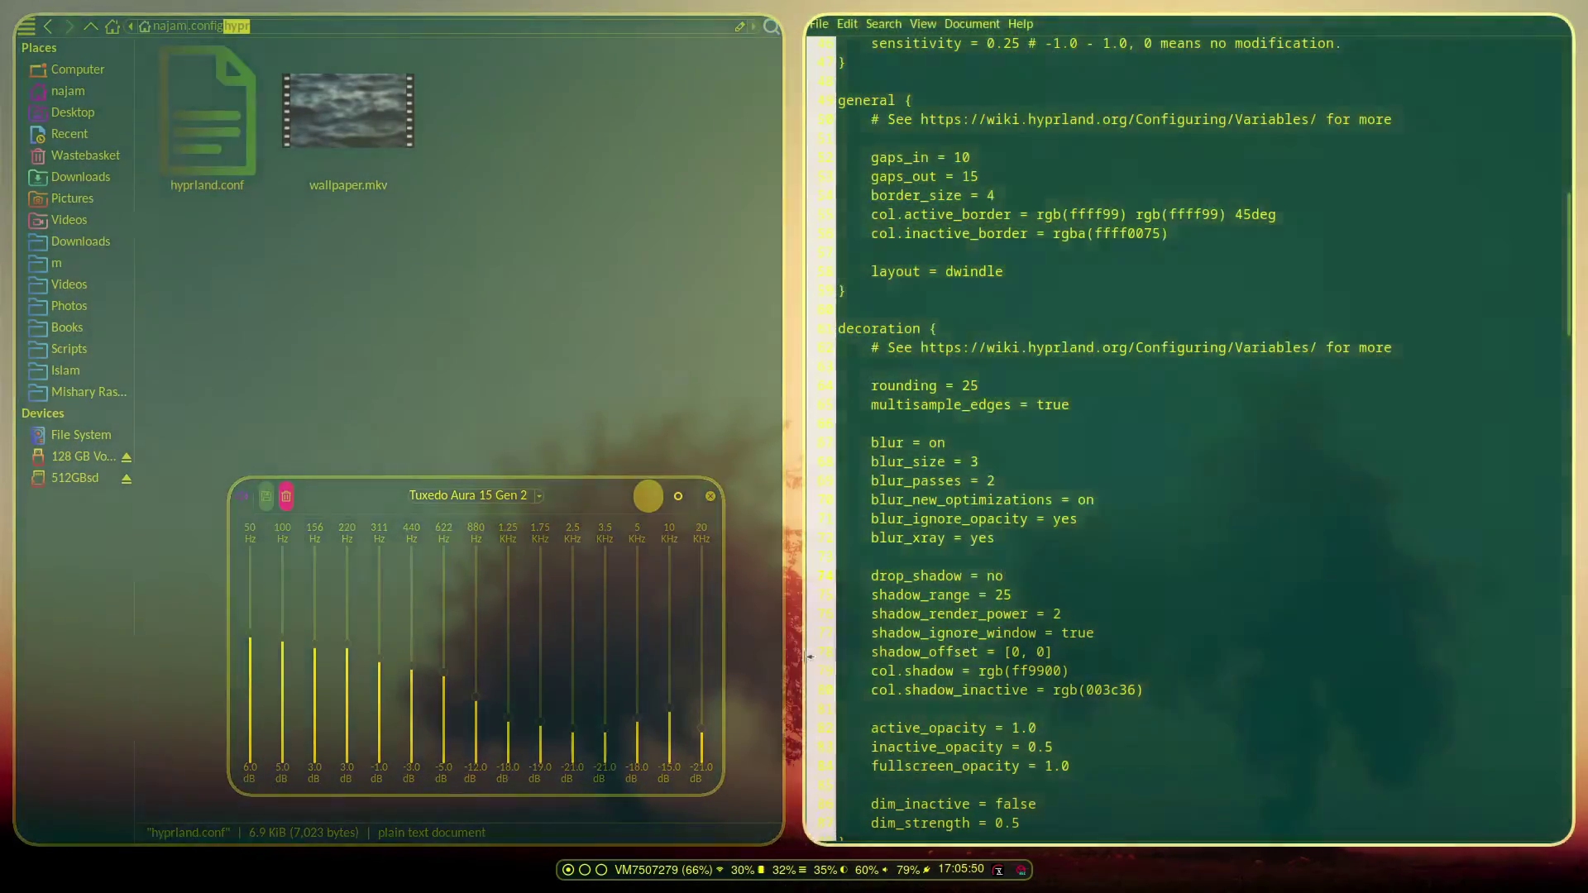
Undo the drop_shadow change and save the config.
key(BackSpace)
key(ctrl+z)
key(ctrl+z)
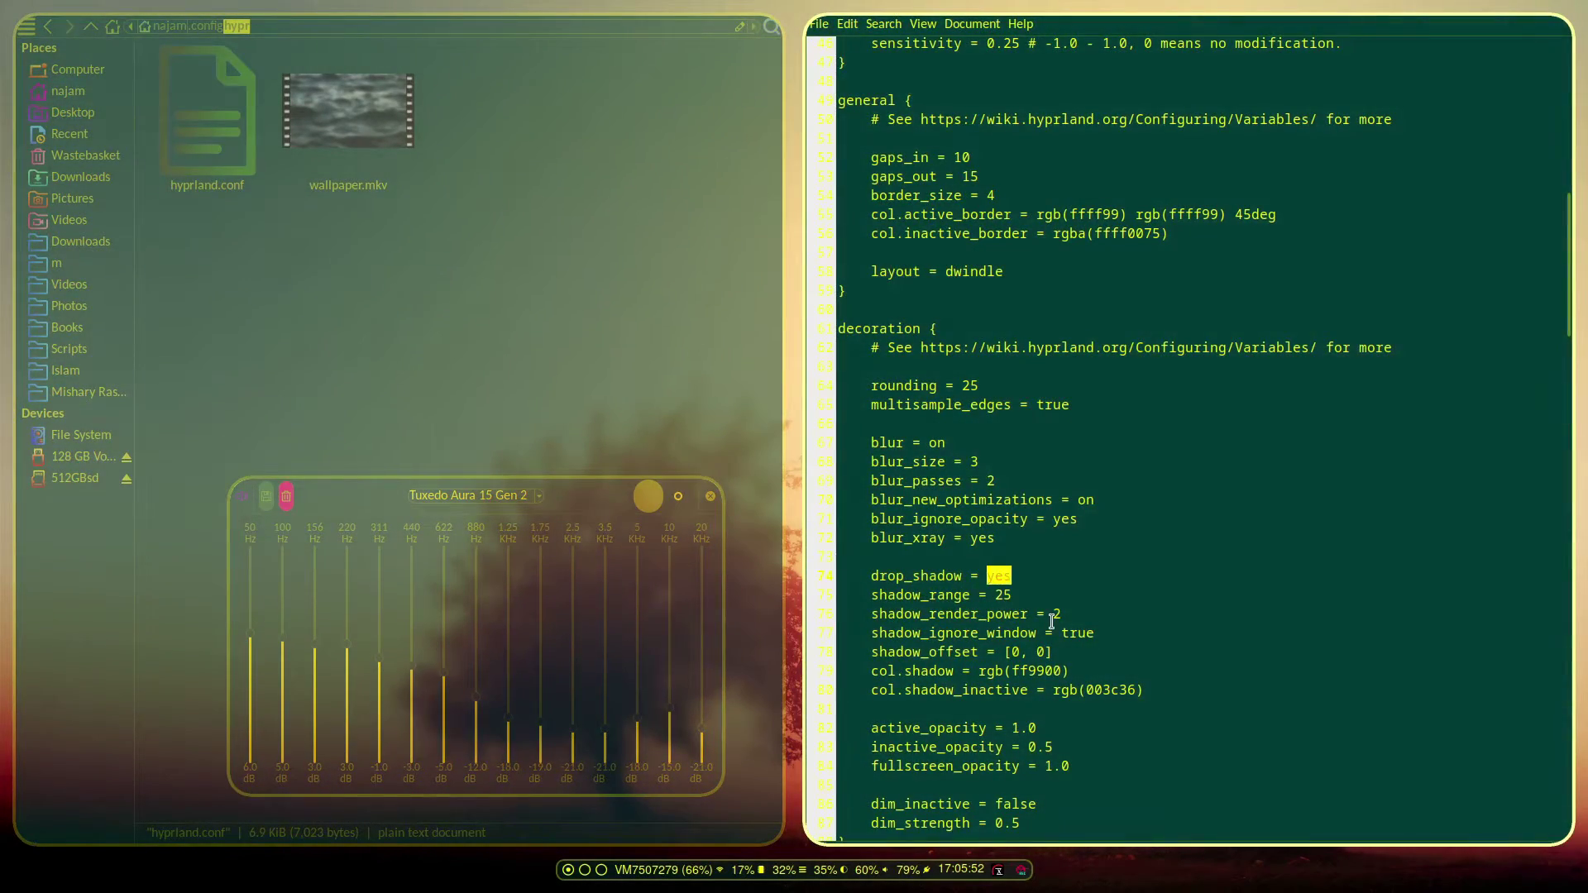
click(1041, 595)
key(ctrl+s)
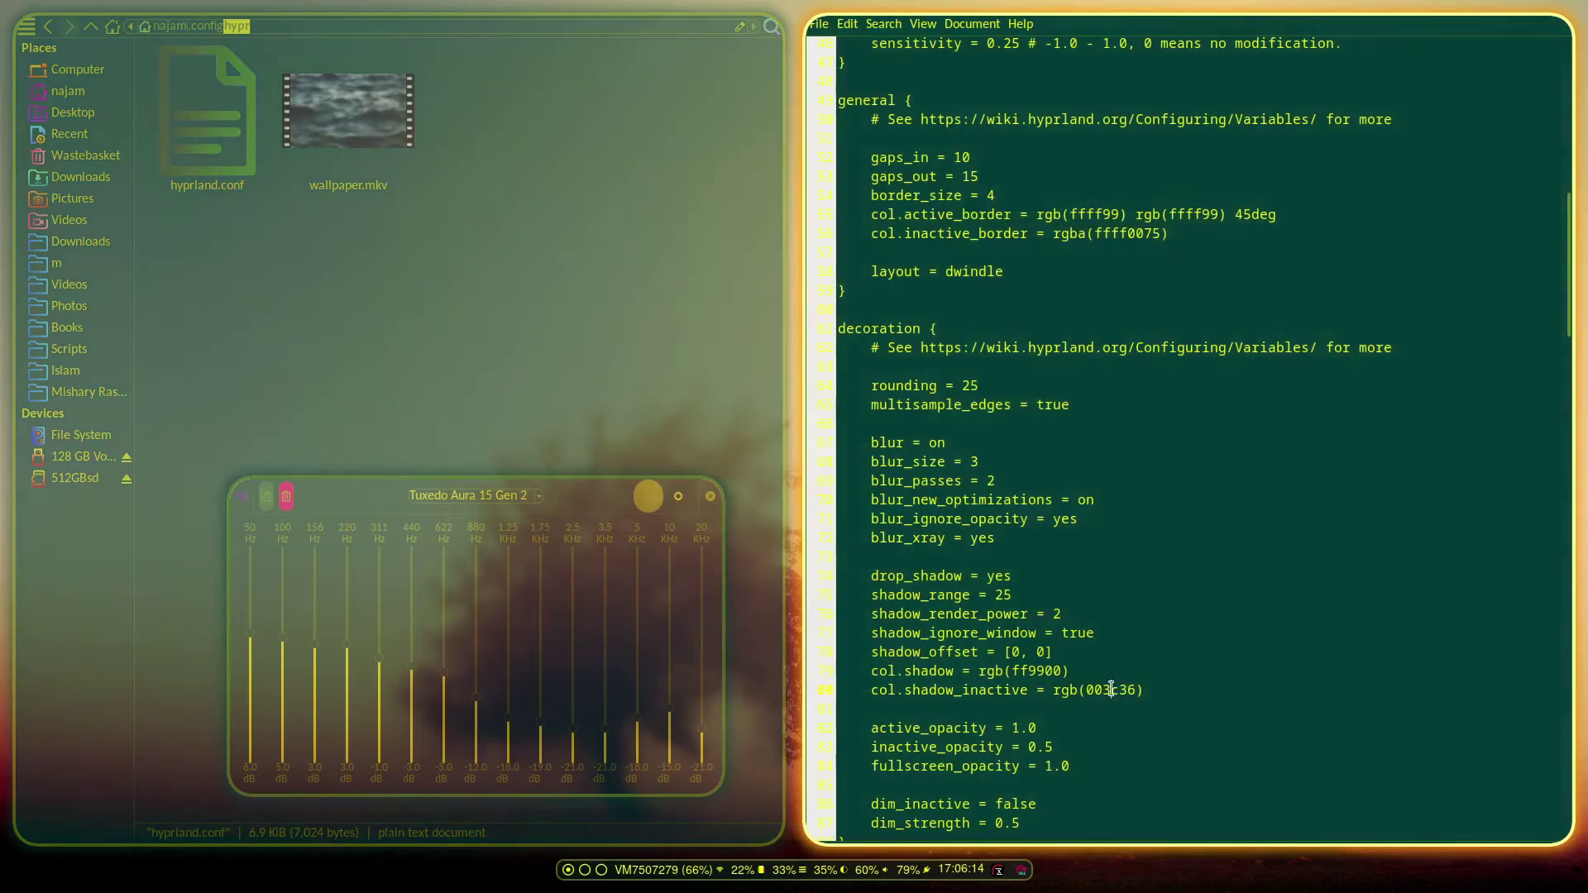
Try rgb(ffffff) as the col.shadow_inactive colour, save the config, and undo the colour change.
double_click(1111, 688)
text(ffffff)
key(ctrl+s)
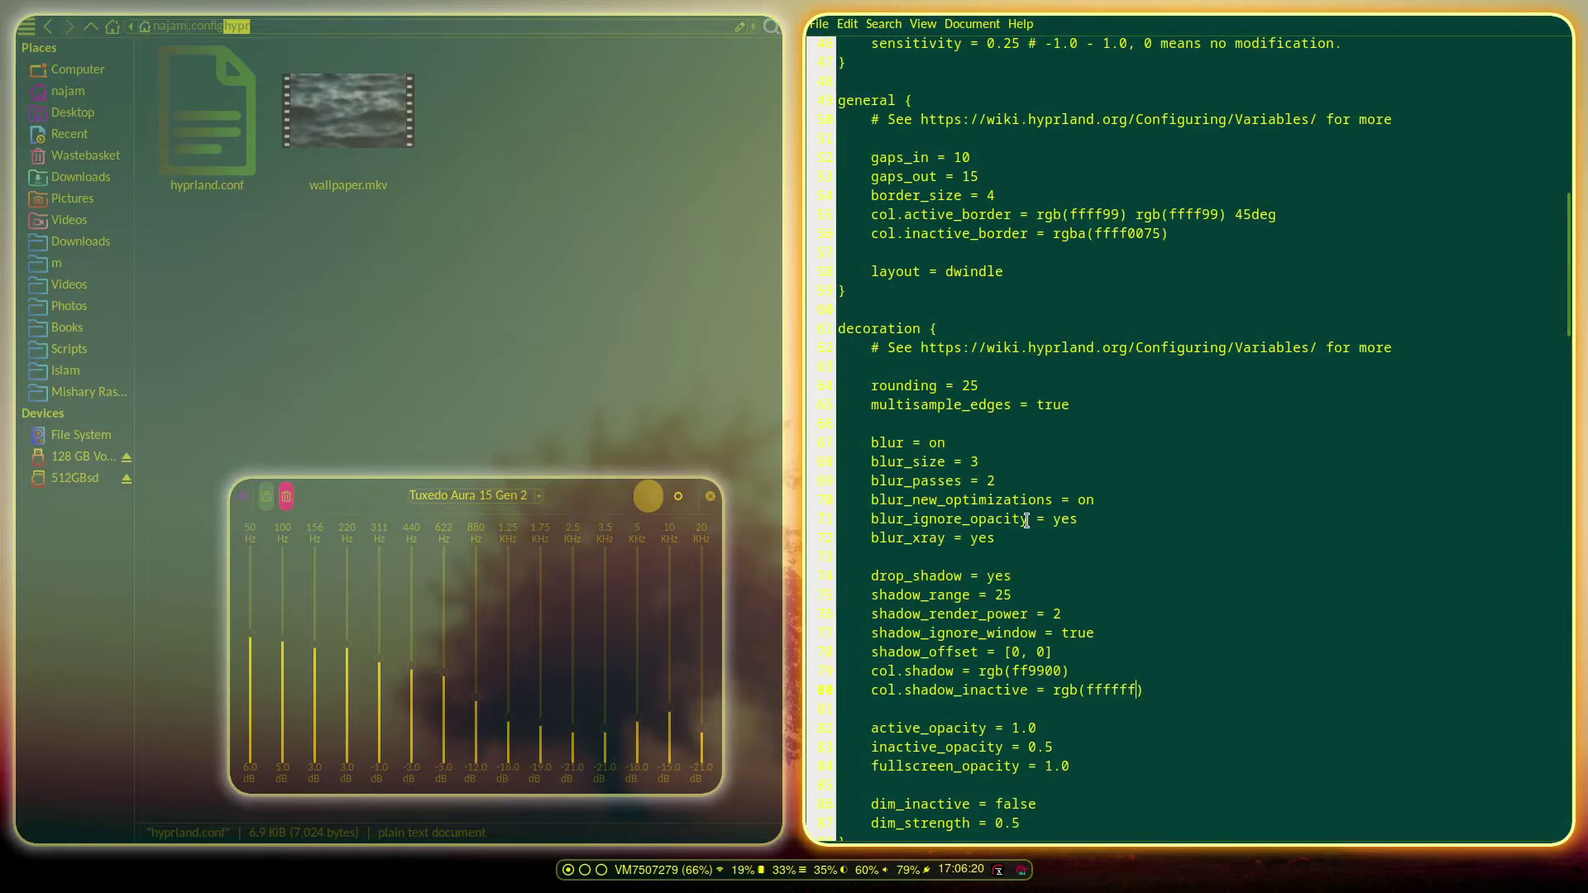
key(ctrl+z)
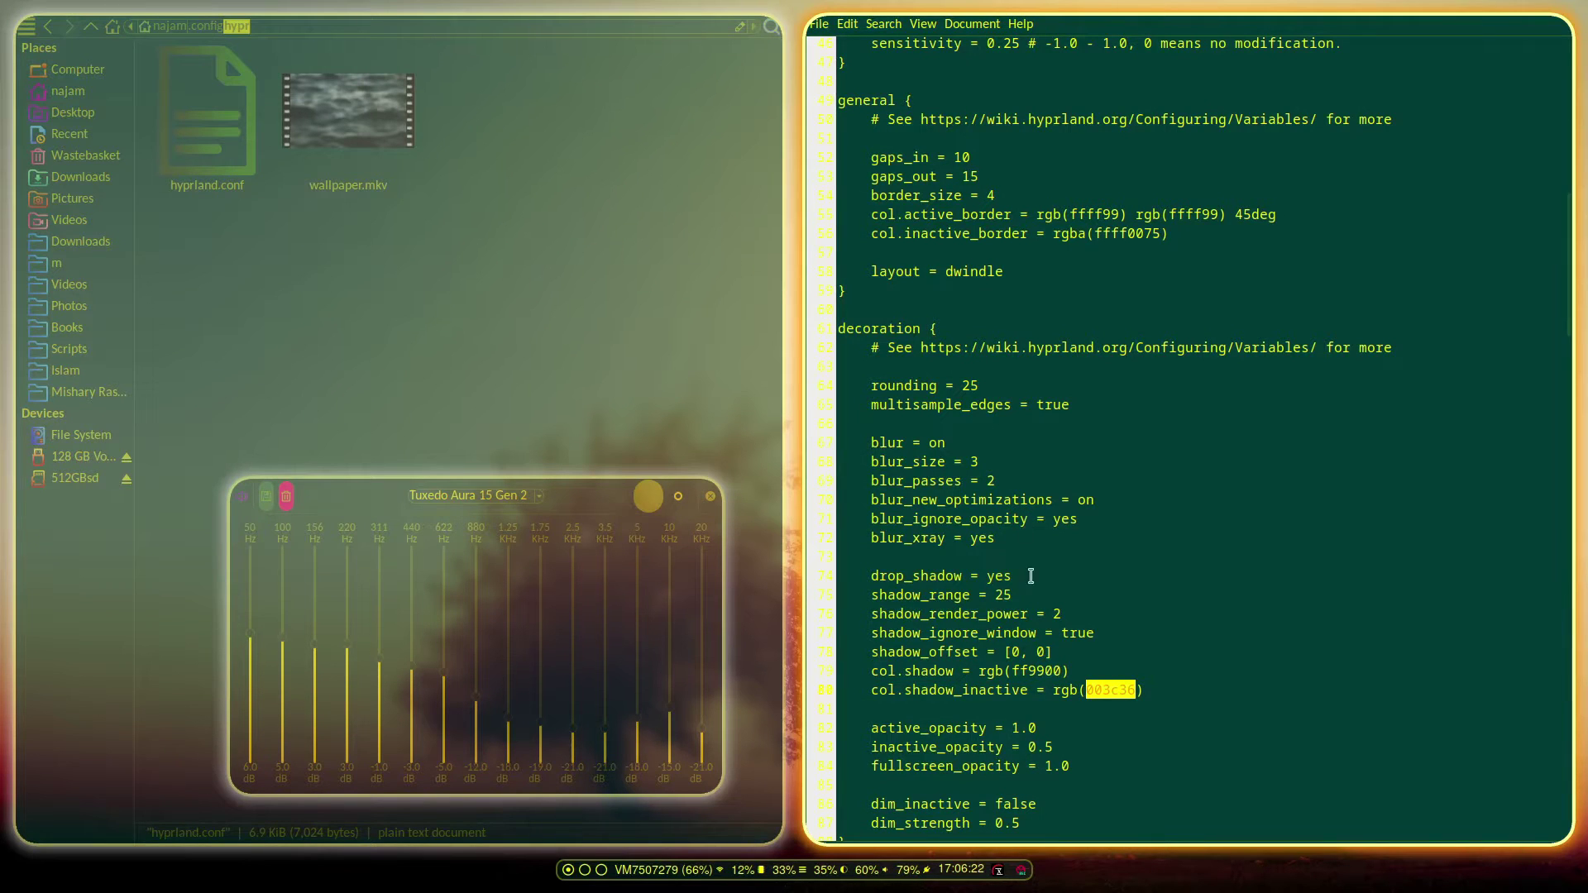
Set active_opacity to .85 in the decoration section and save the config.
click(1053, 728)
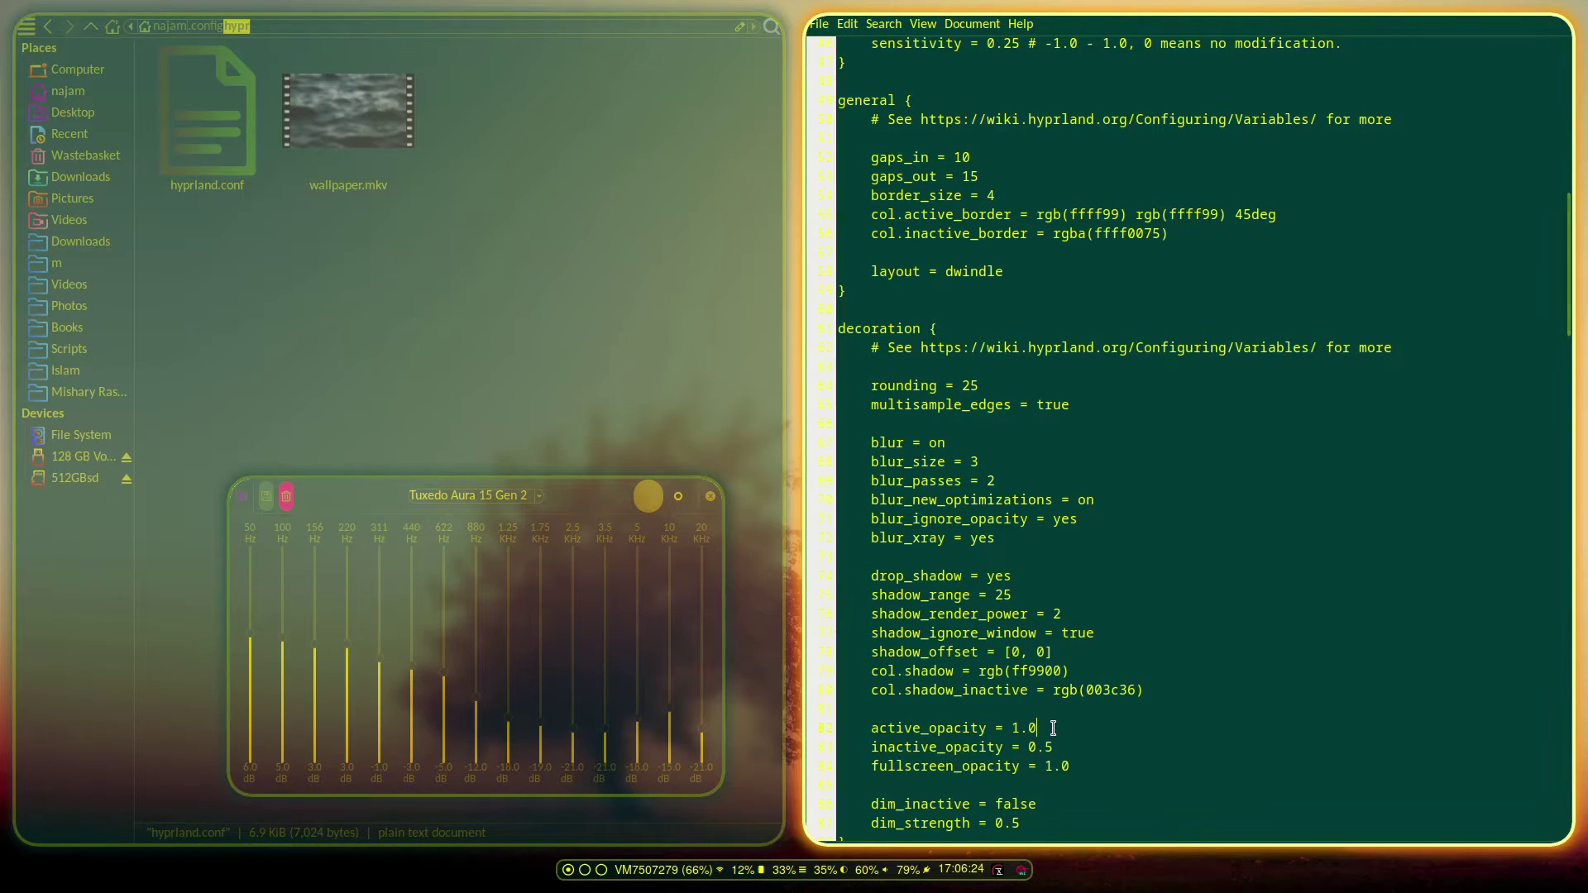
key(BackSpace)
key(BackSpace)
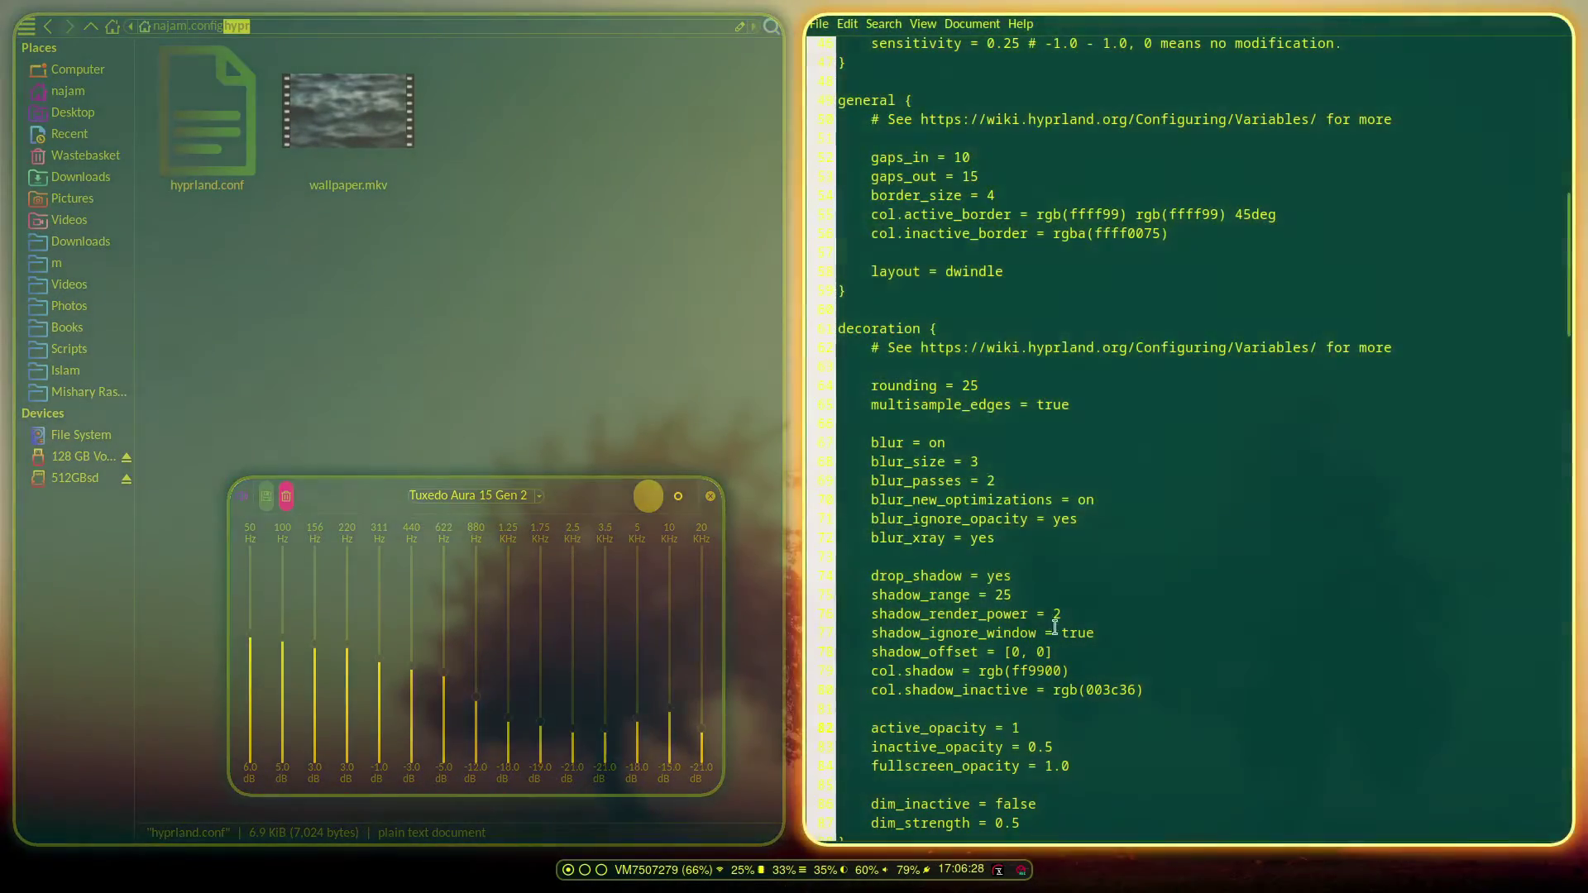
key(BackSpace)
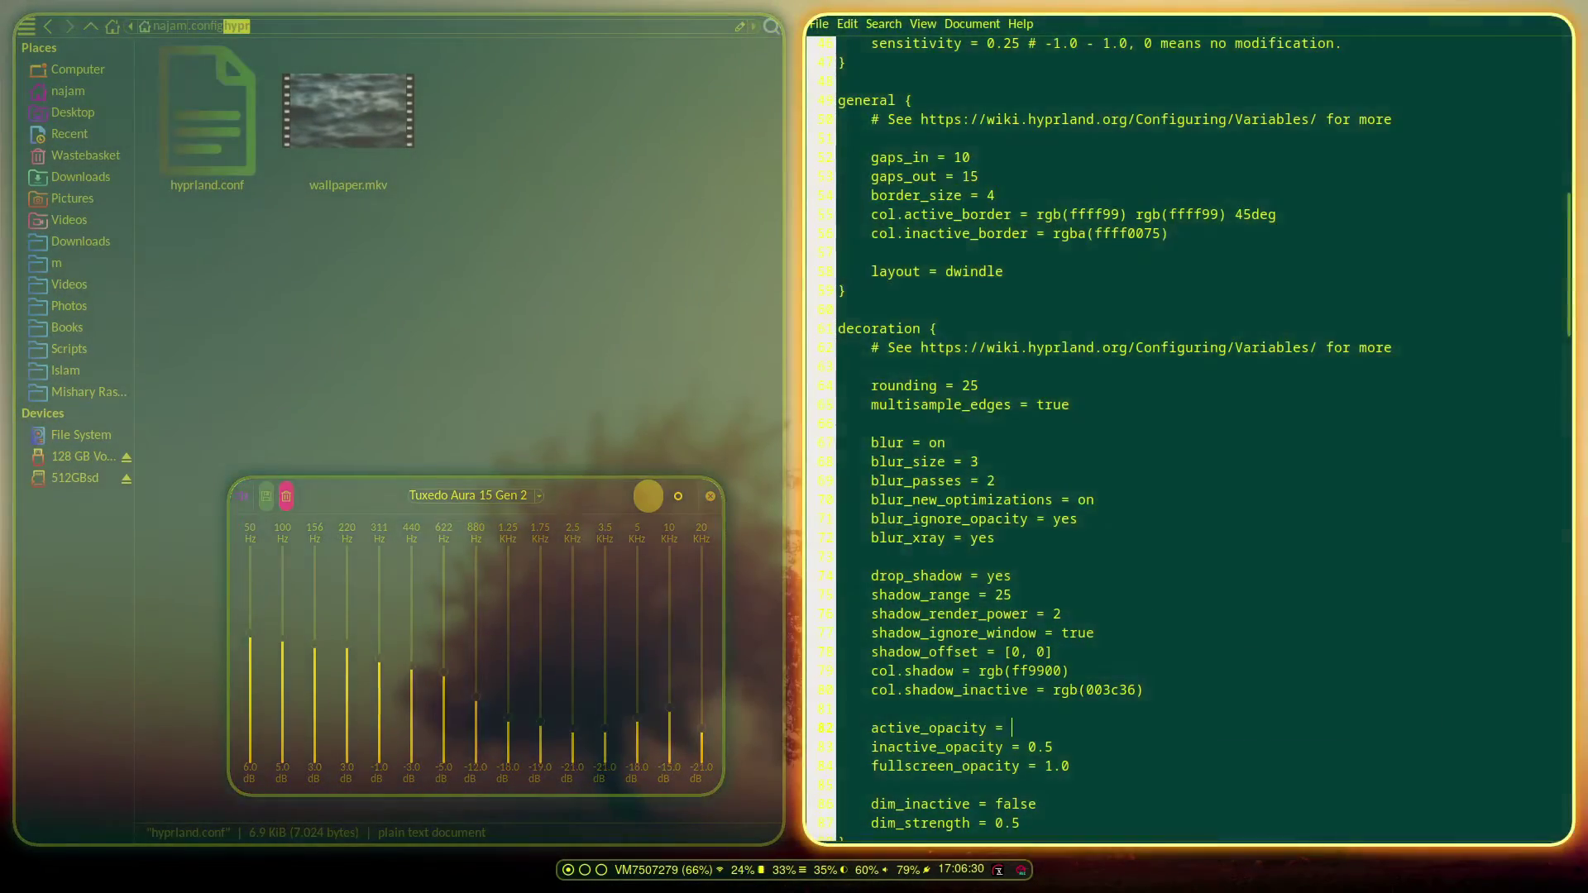
text(.85)
key(ctrl+s)
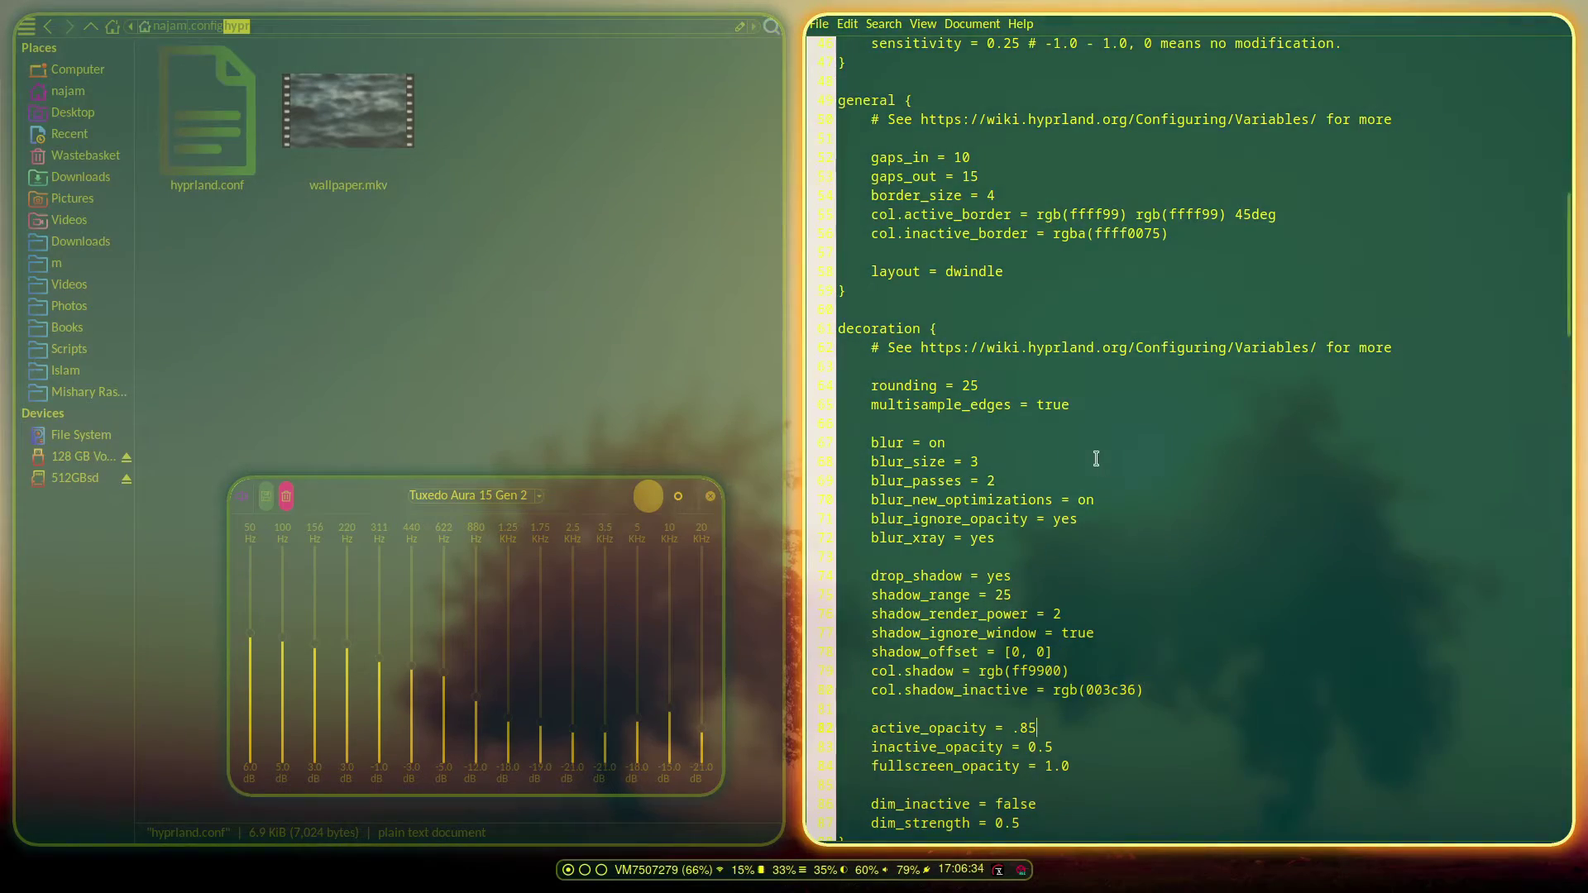
Check how the focused windows look with the new active opacity on workspaces 2 and 3.
key(super+2)
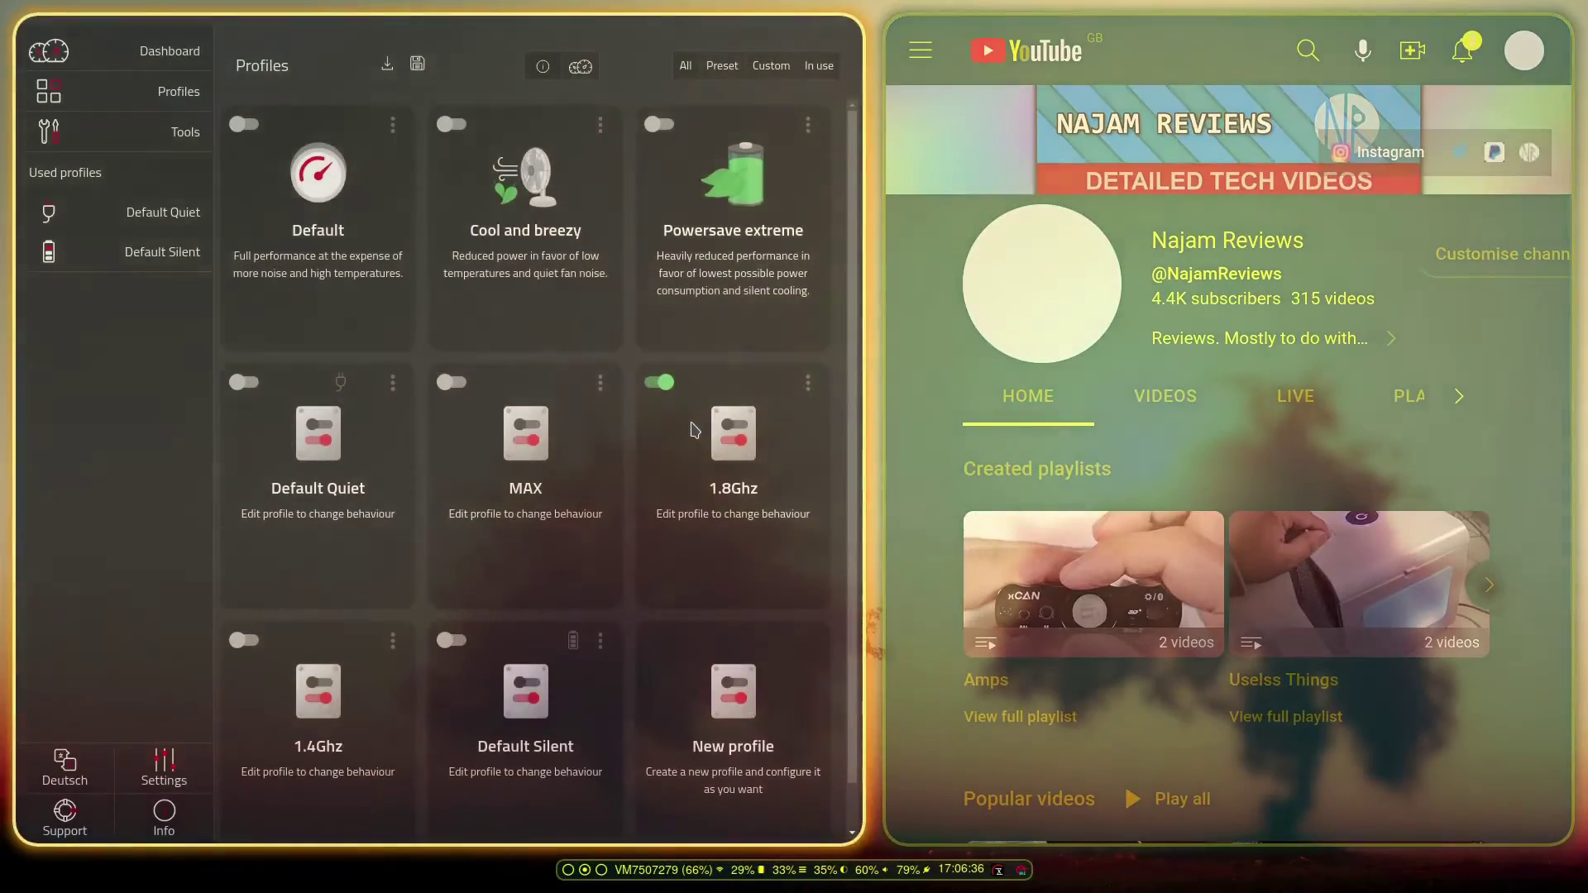
key(super+3)
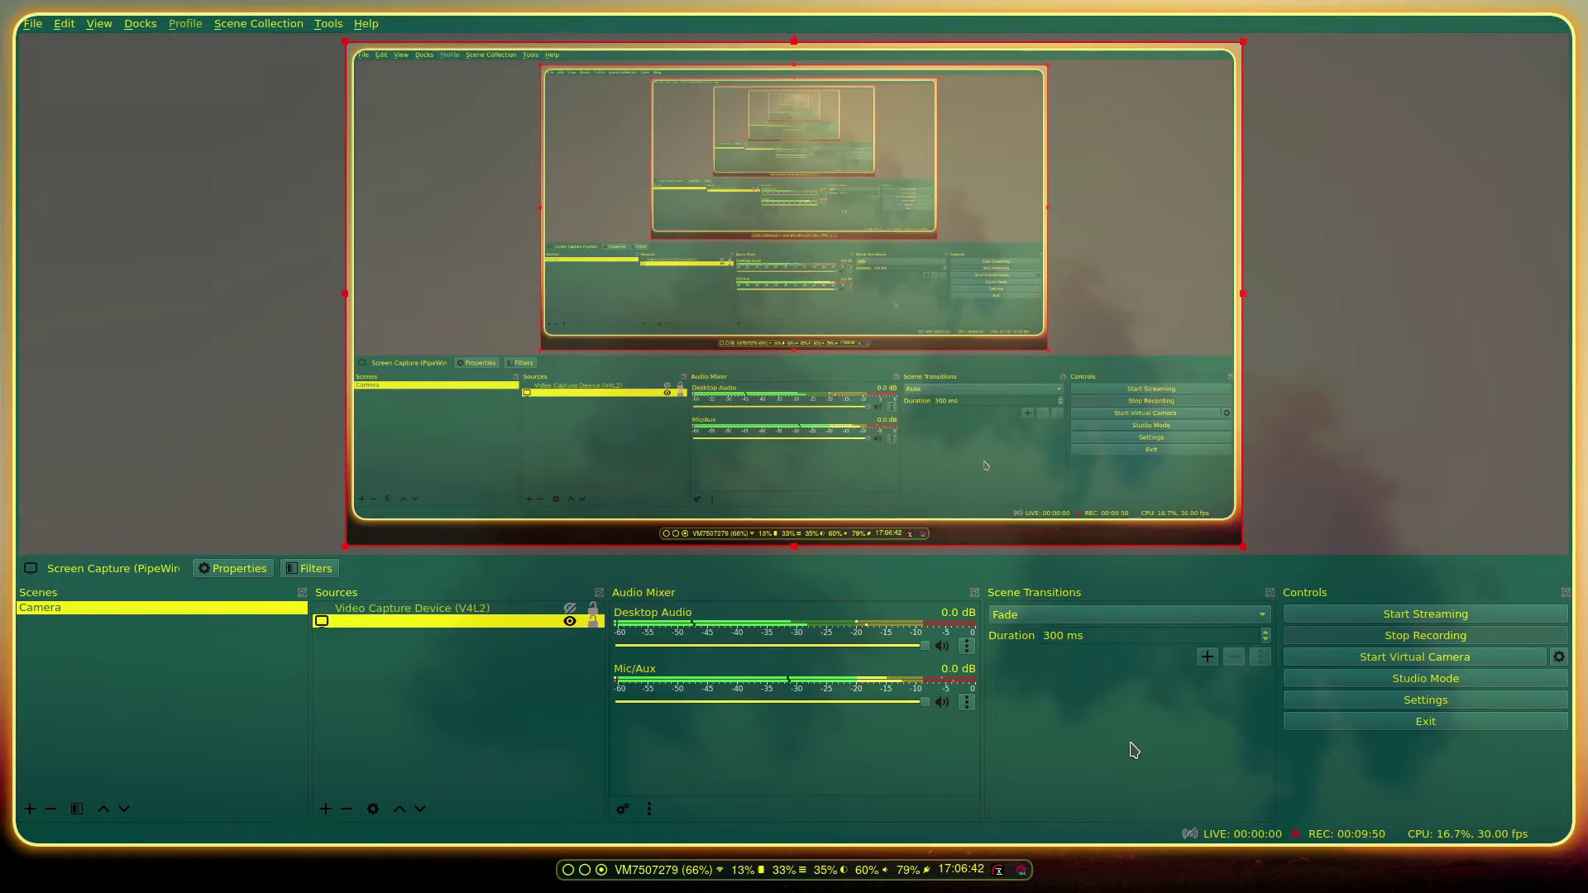
Compare the focused windows' transparency on workspaces 1, 2 and 3, including the YouTube channel page's content.
key(super+1)
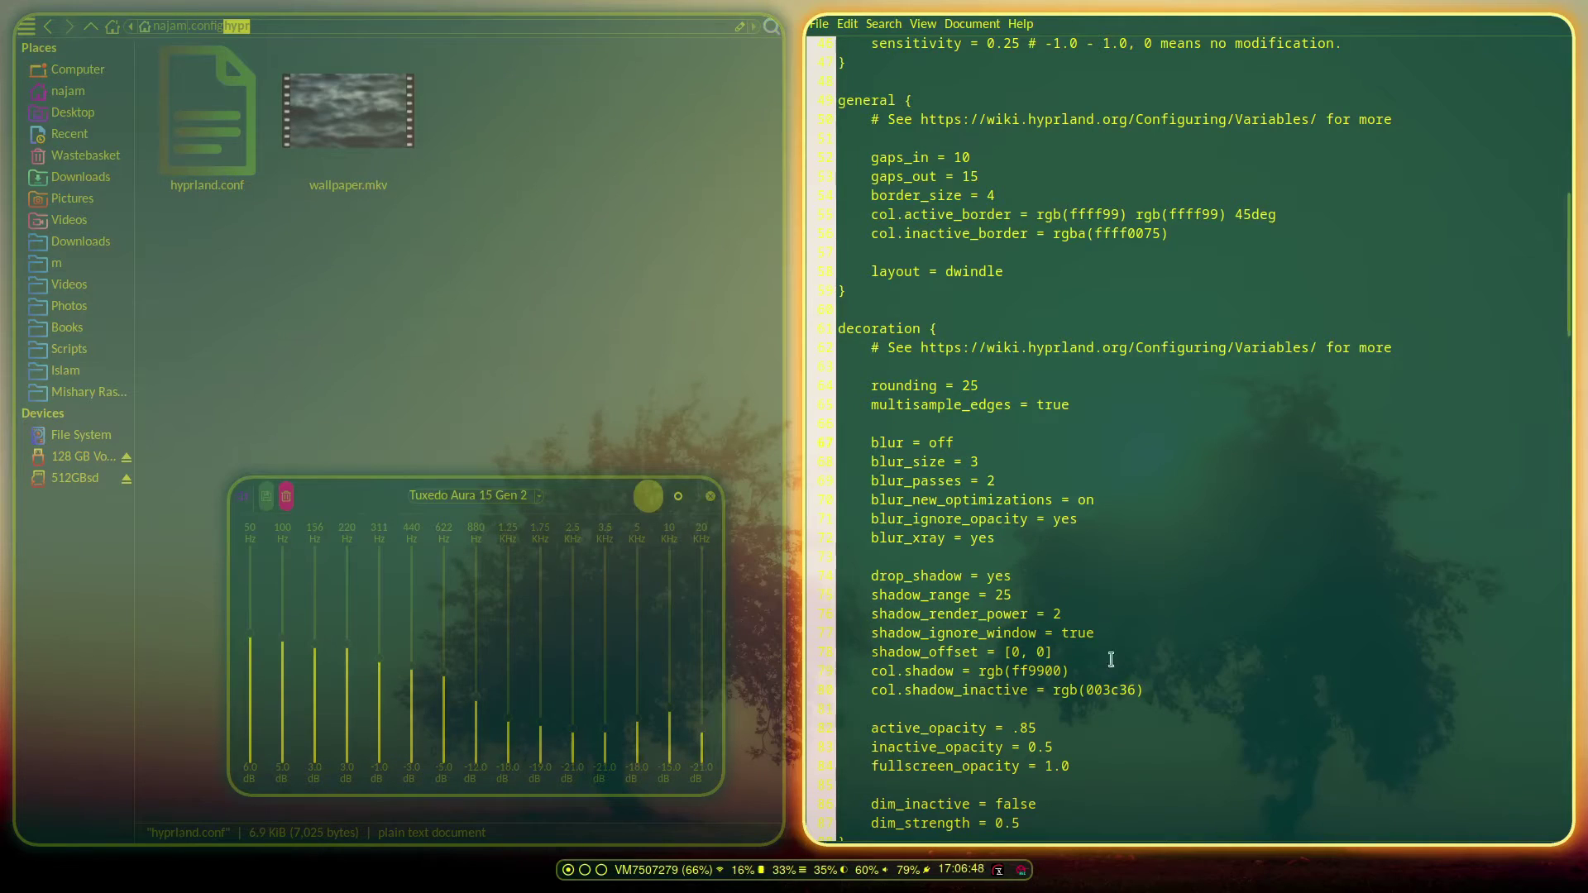
key(super+2)
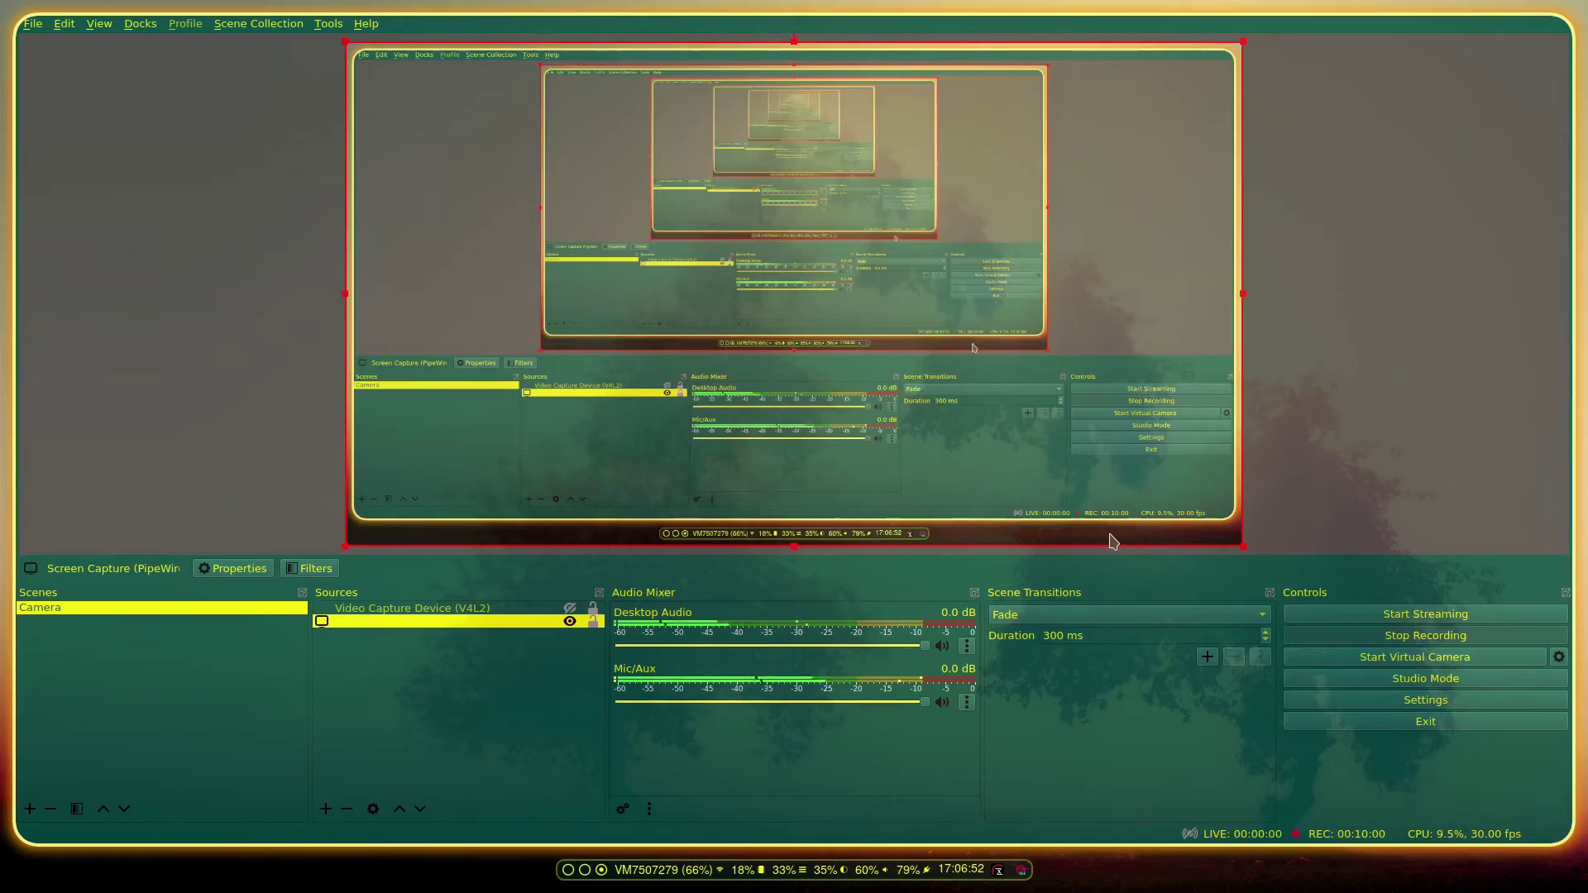
key(super+3)
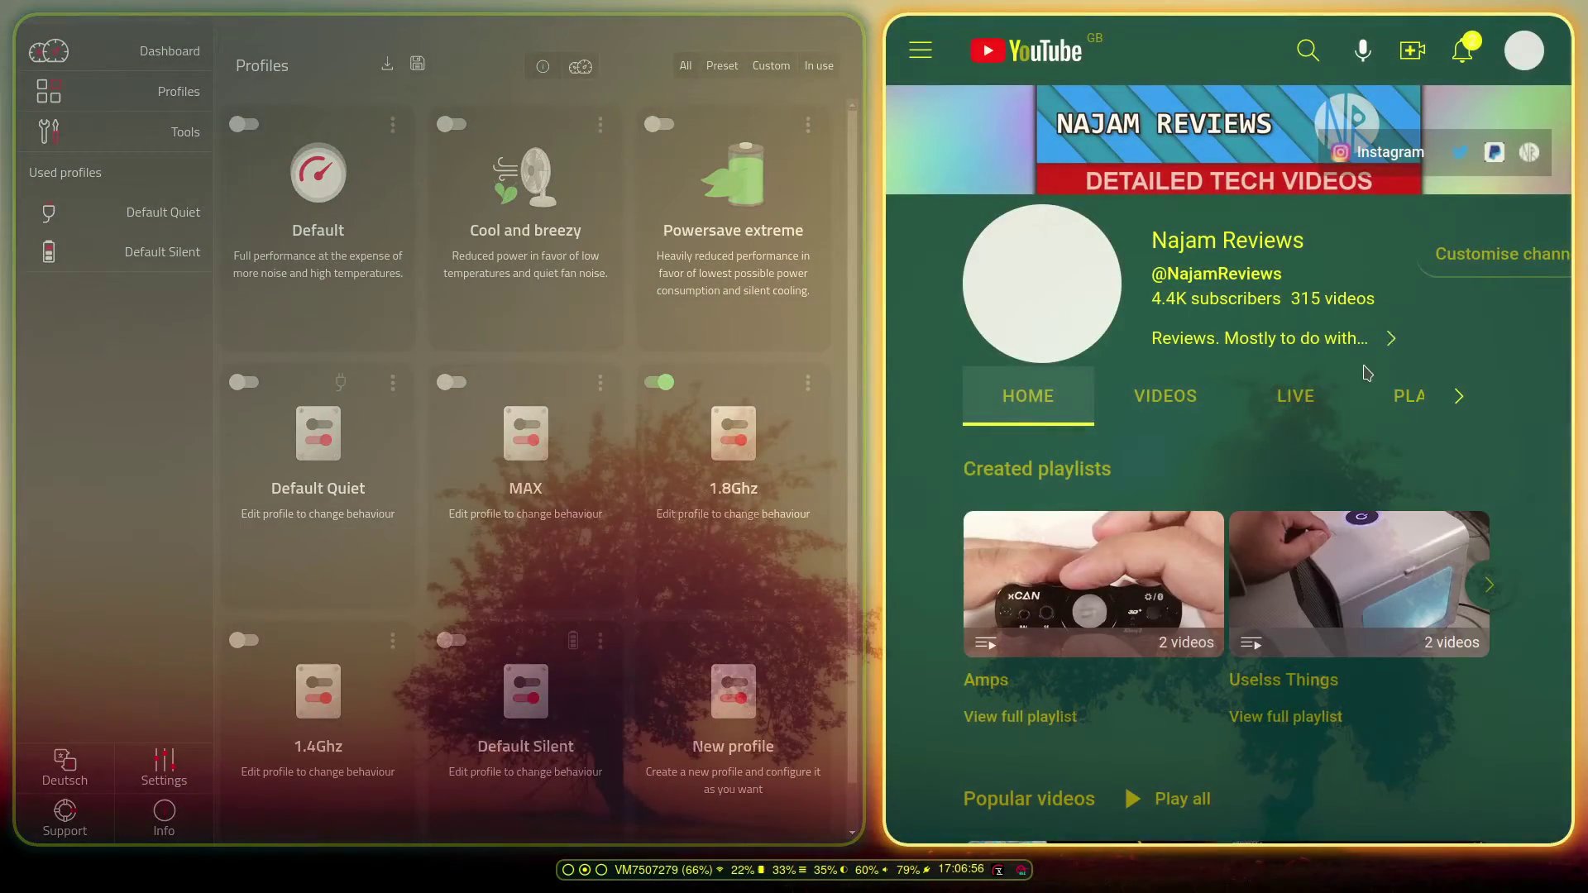
scroll(1440, 432, down, 3)
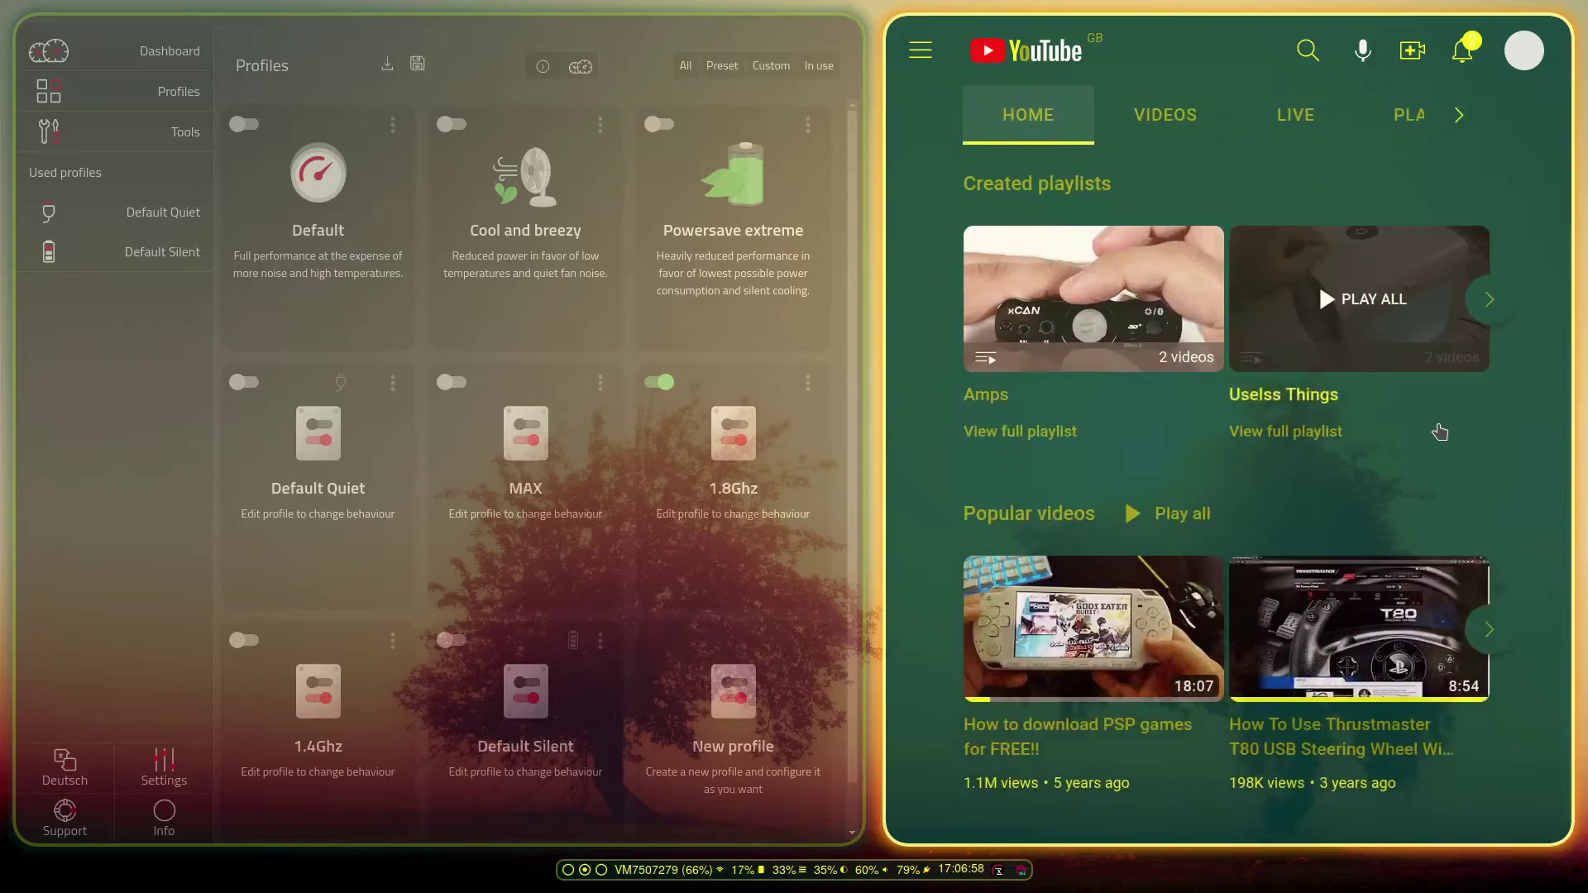
scroll(1439, 429, up, 3)
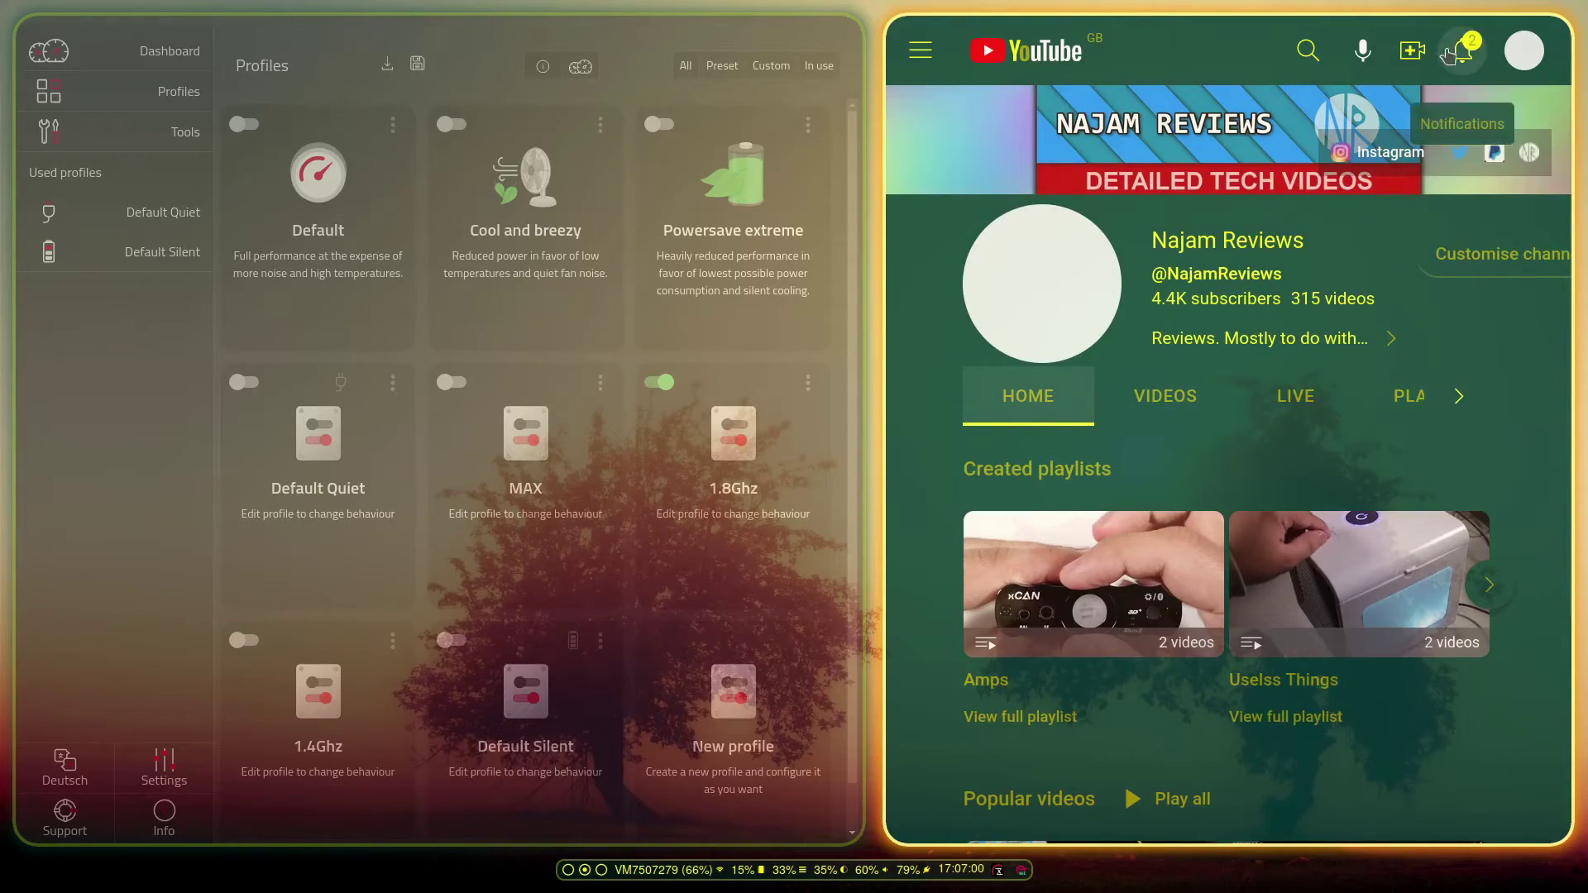
Set active_opacity to 1.0 in the decoration section of hyprland.conf and save the config.
key(super+1)
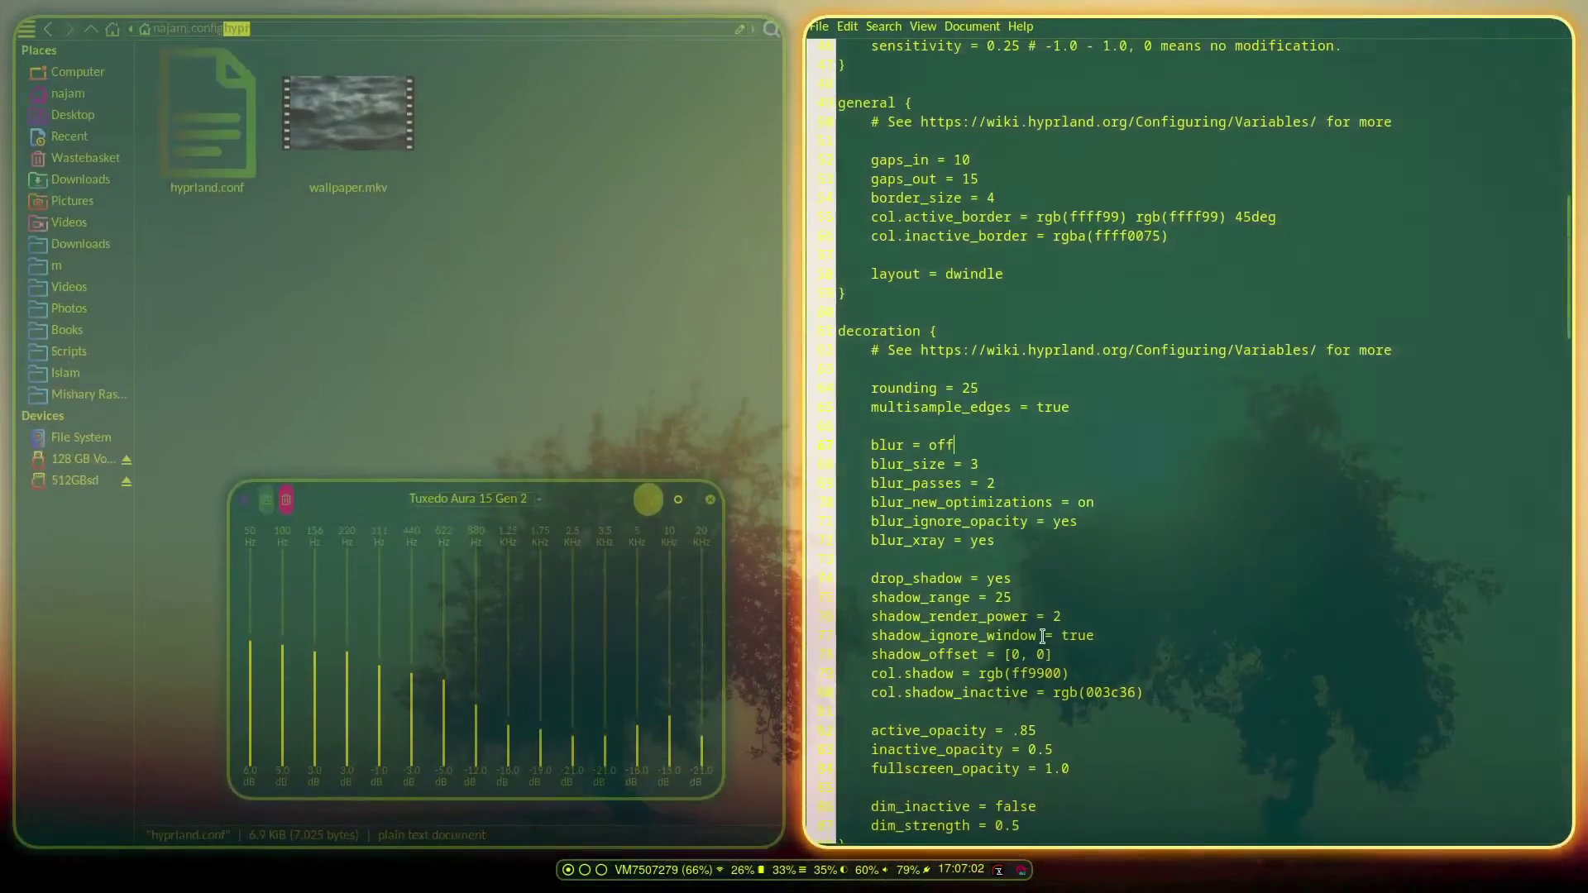
double_click(1027, 729)
key(BackSpace)
key(BackSpace)
text(1.)
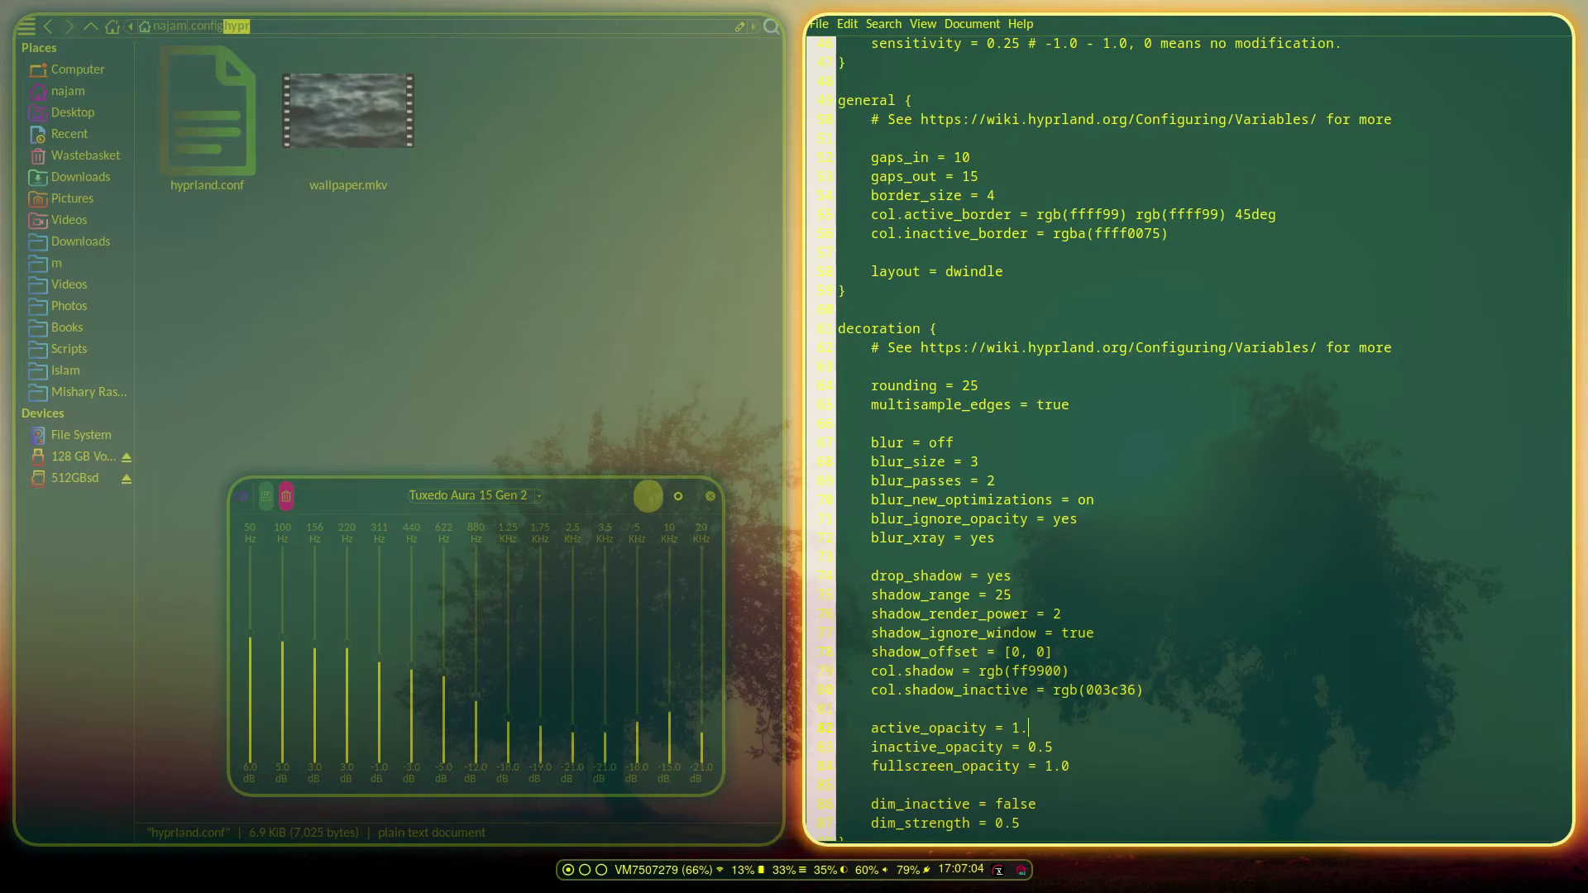
key(ctrl+s)
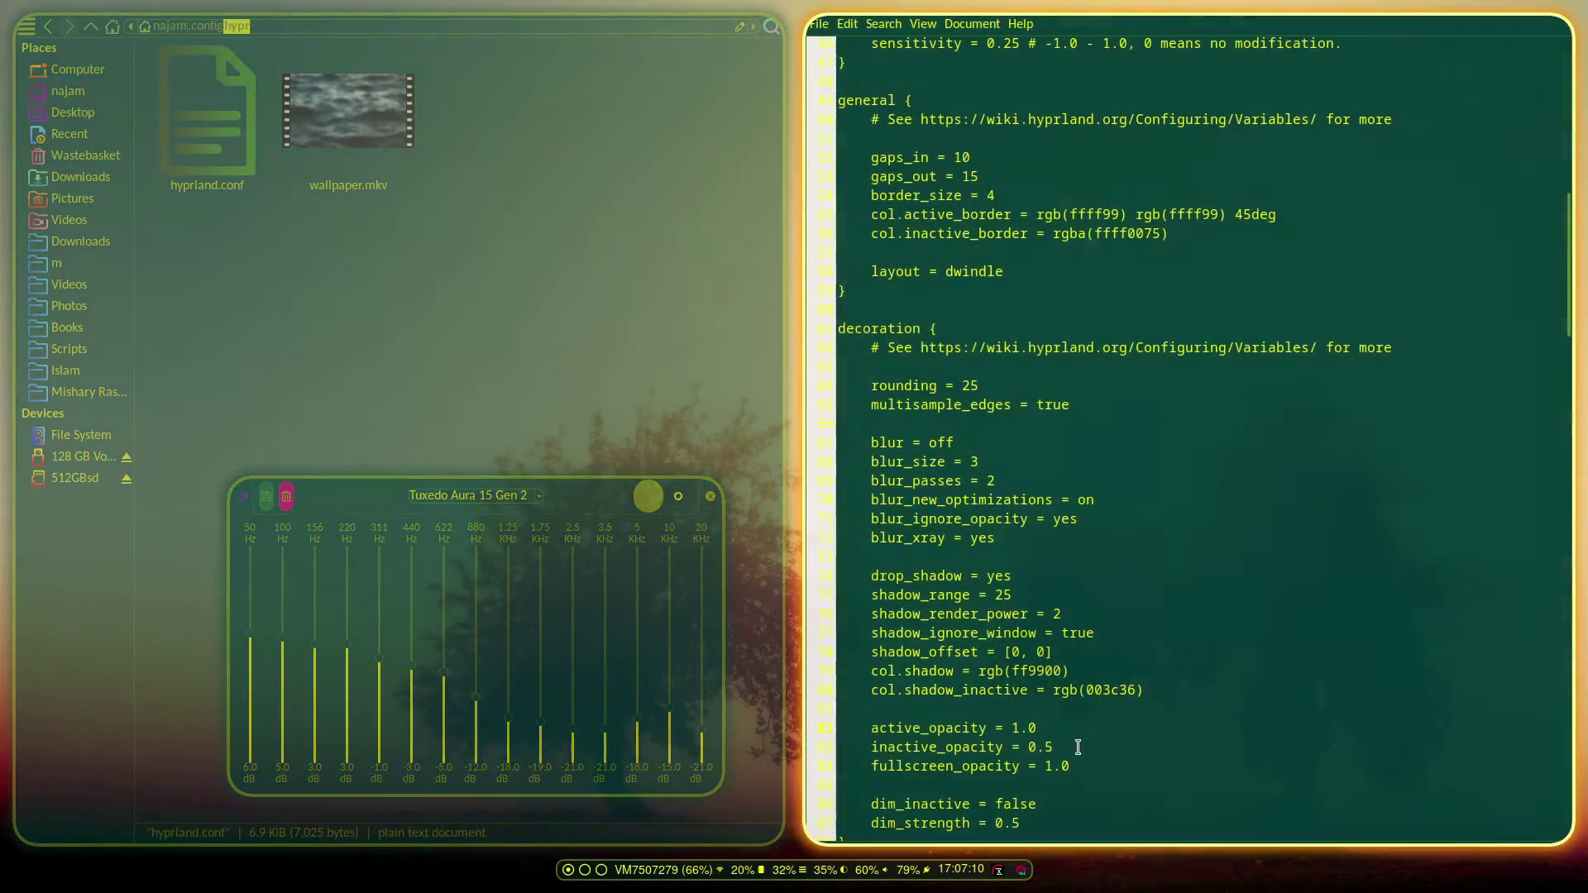
Try 0.33 as the inactive_opacity value, save the config, and restore it to 0.5.
click(1079, 746)
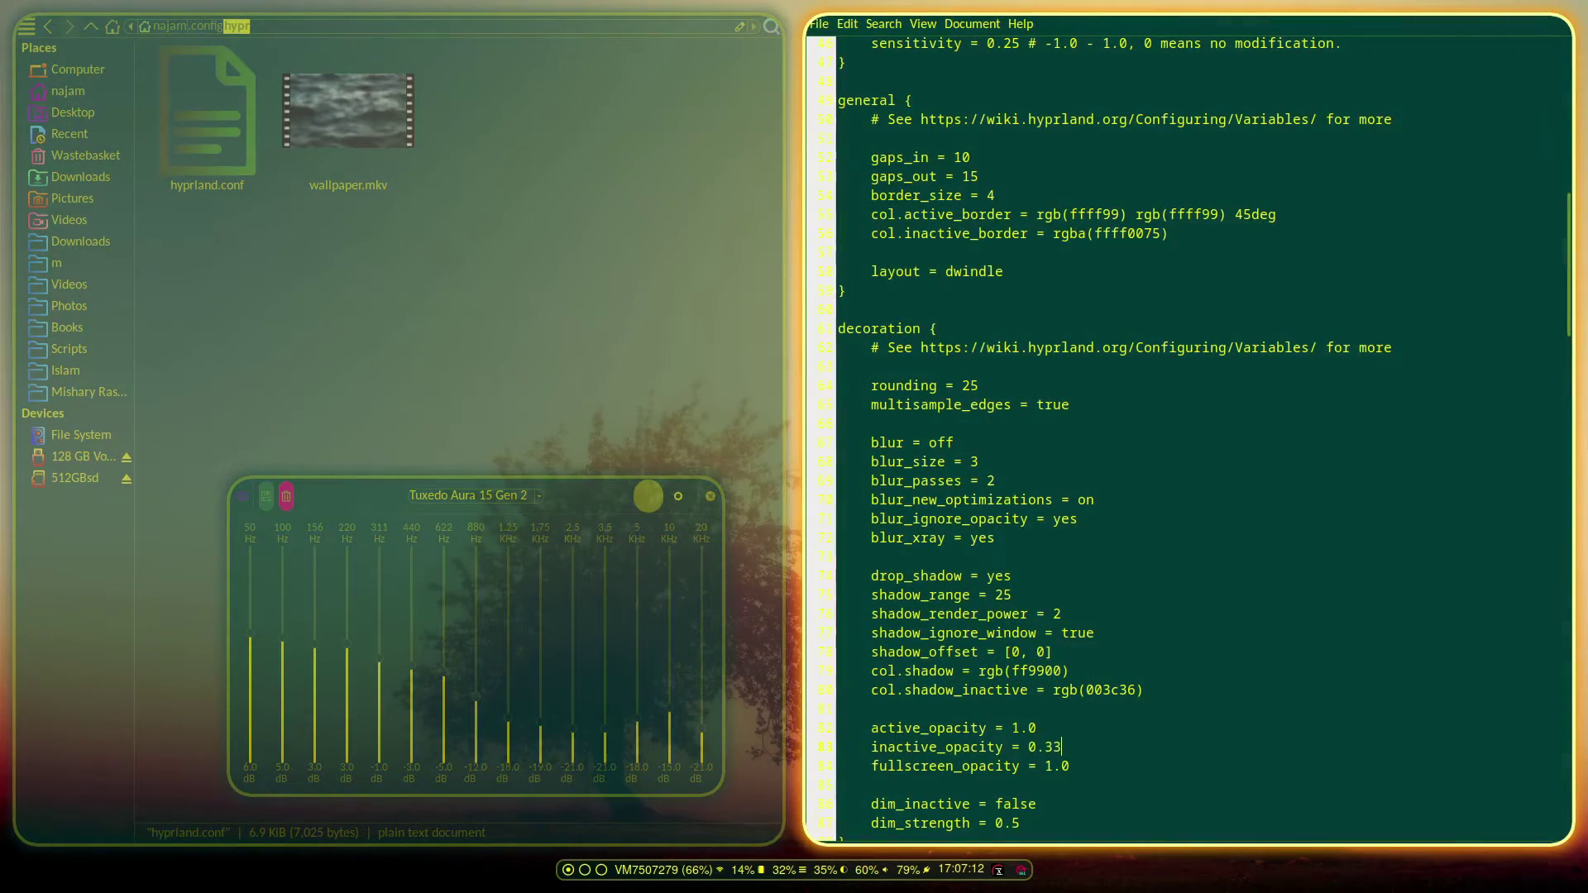
key(ctrl+s)
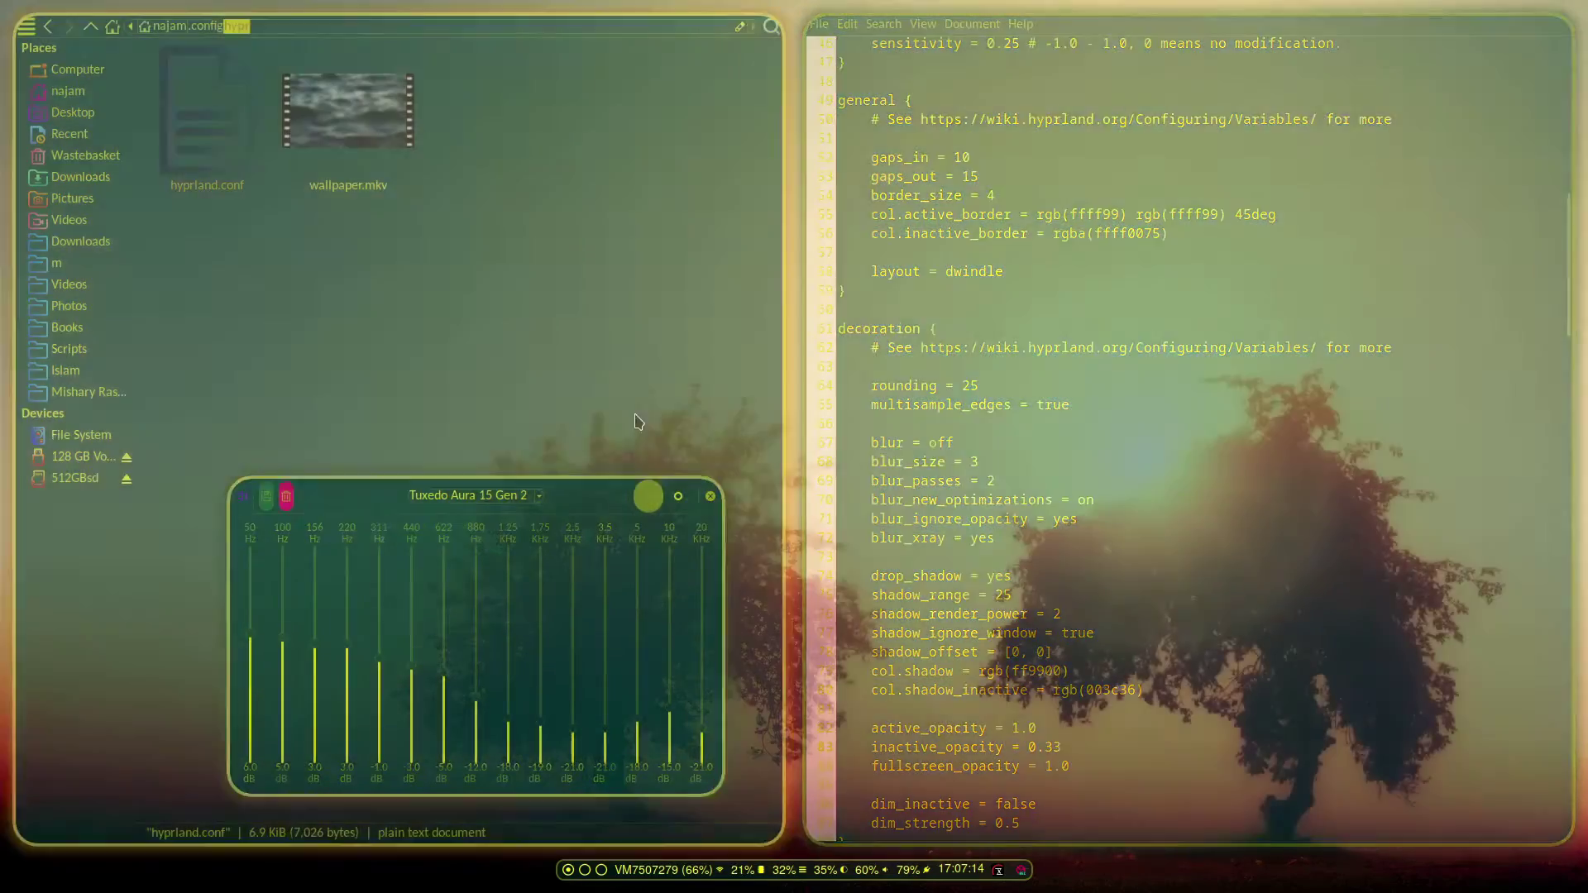
key(BackSpace)
key(BackSpace)
text(5)
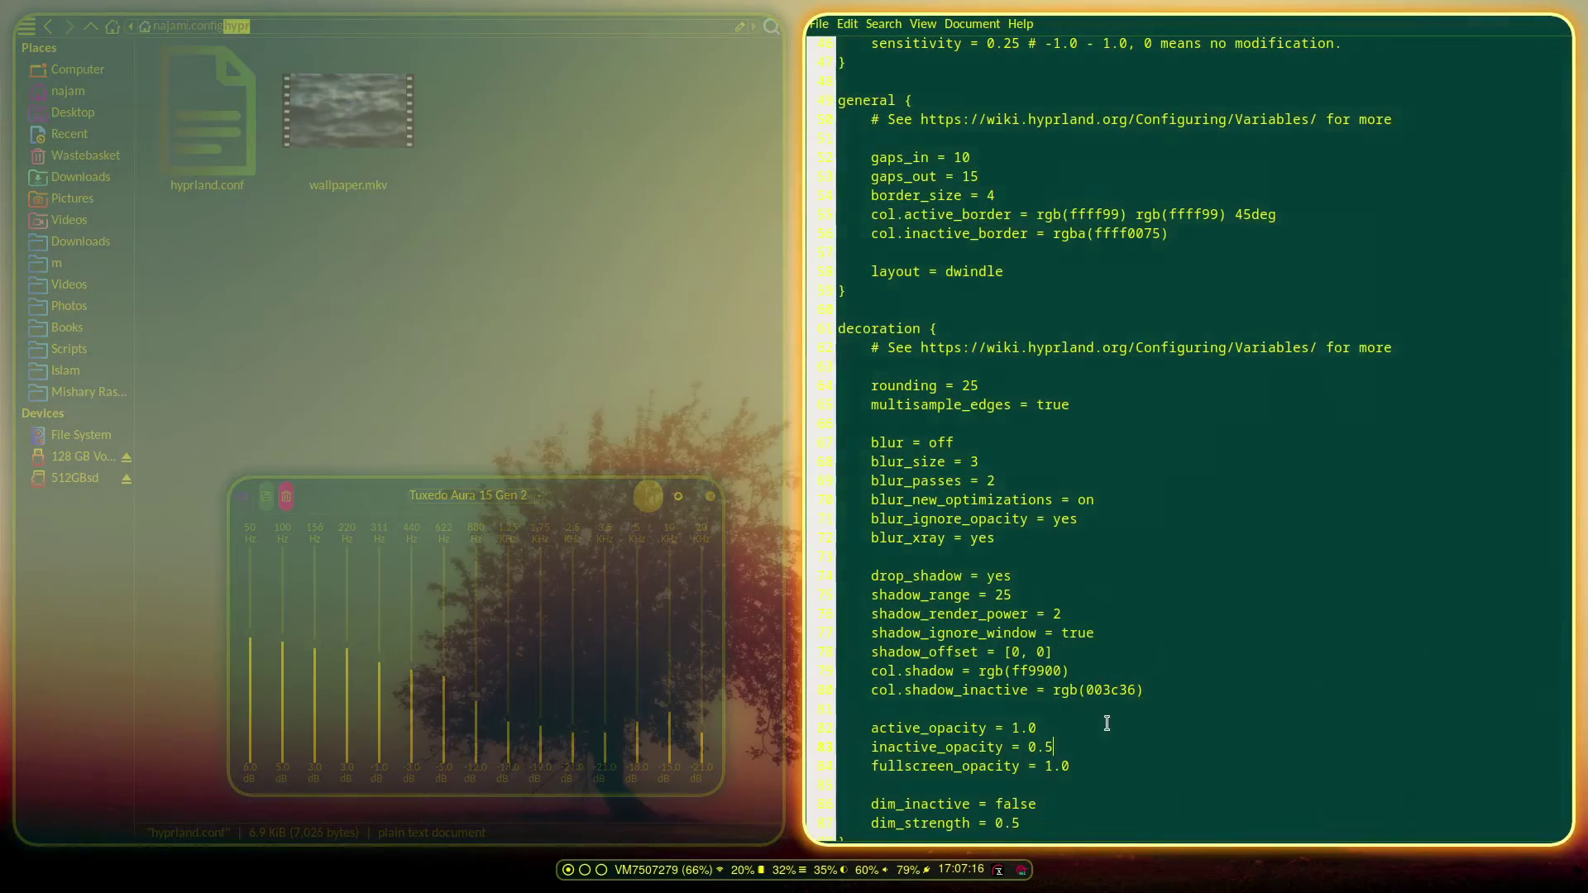
key(ctrl+s)
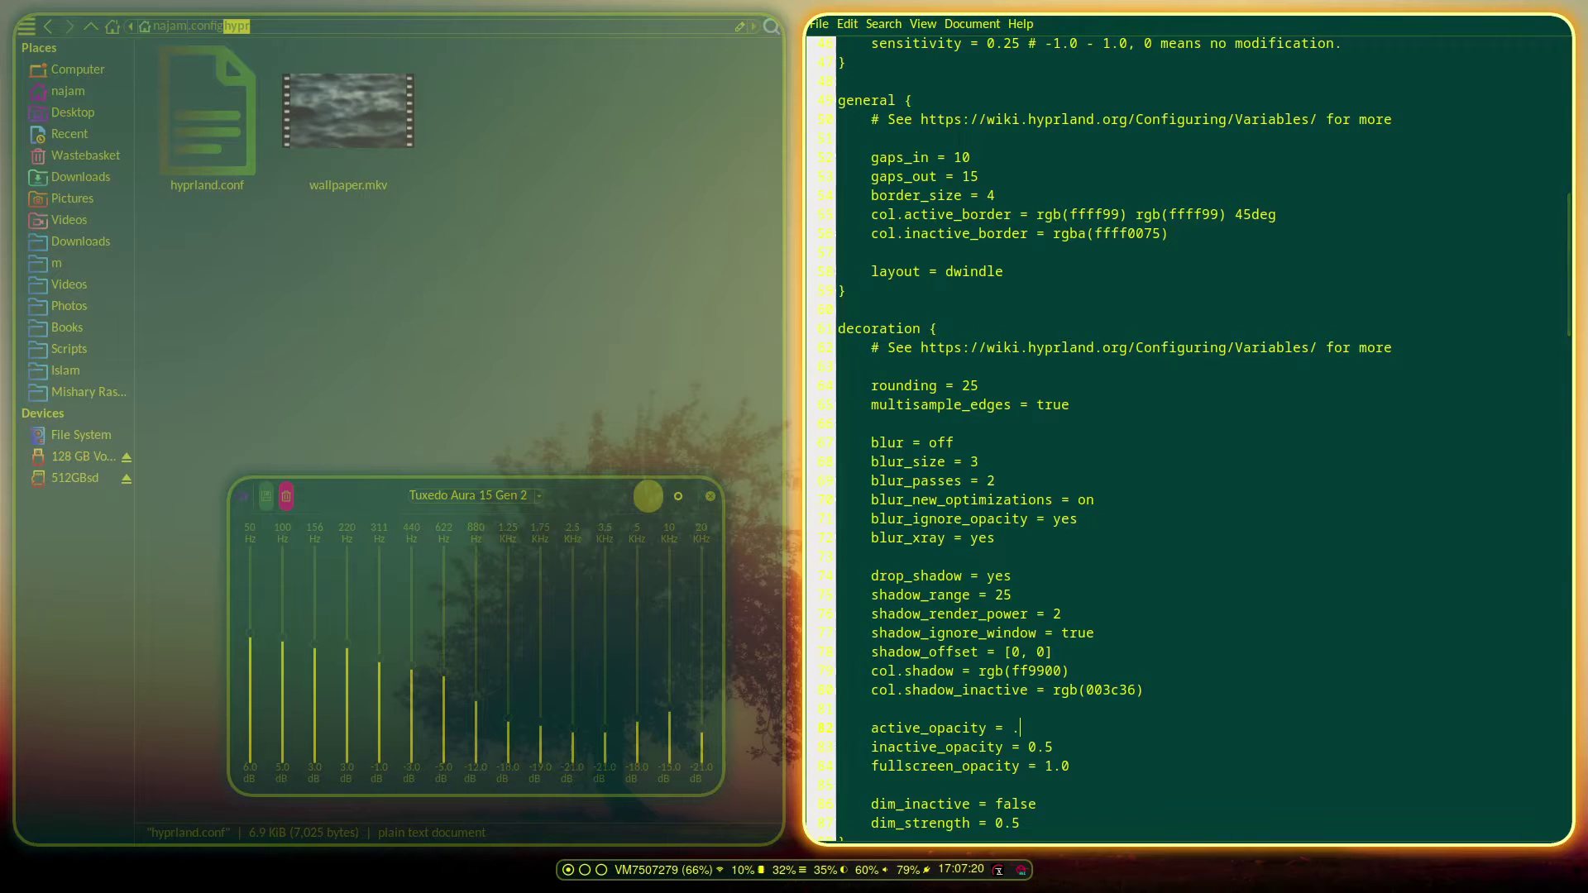
Try active_opacity at .8 with the text editor toggled in and out of fullscreen, and restore it to 1.0 in the saved config.
text(8)
key(ctrl+s)
key(super+f)
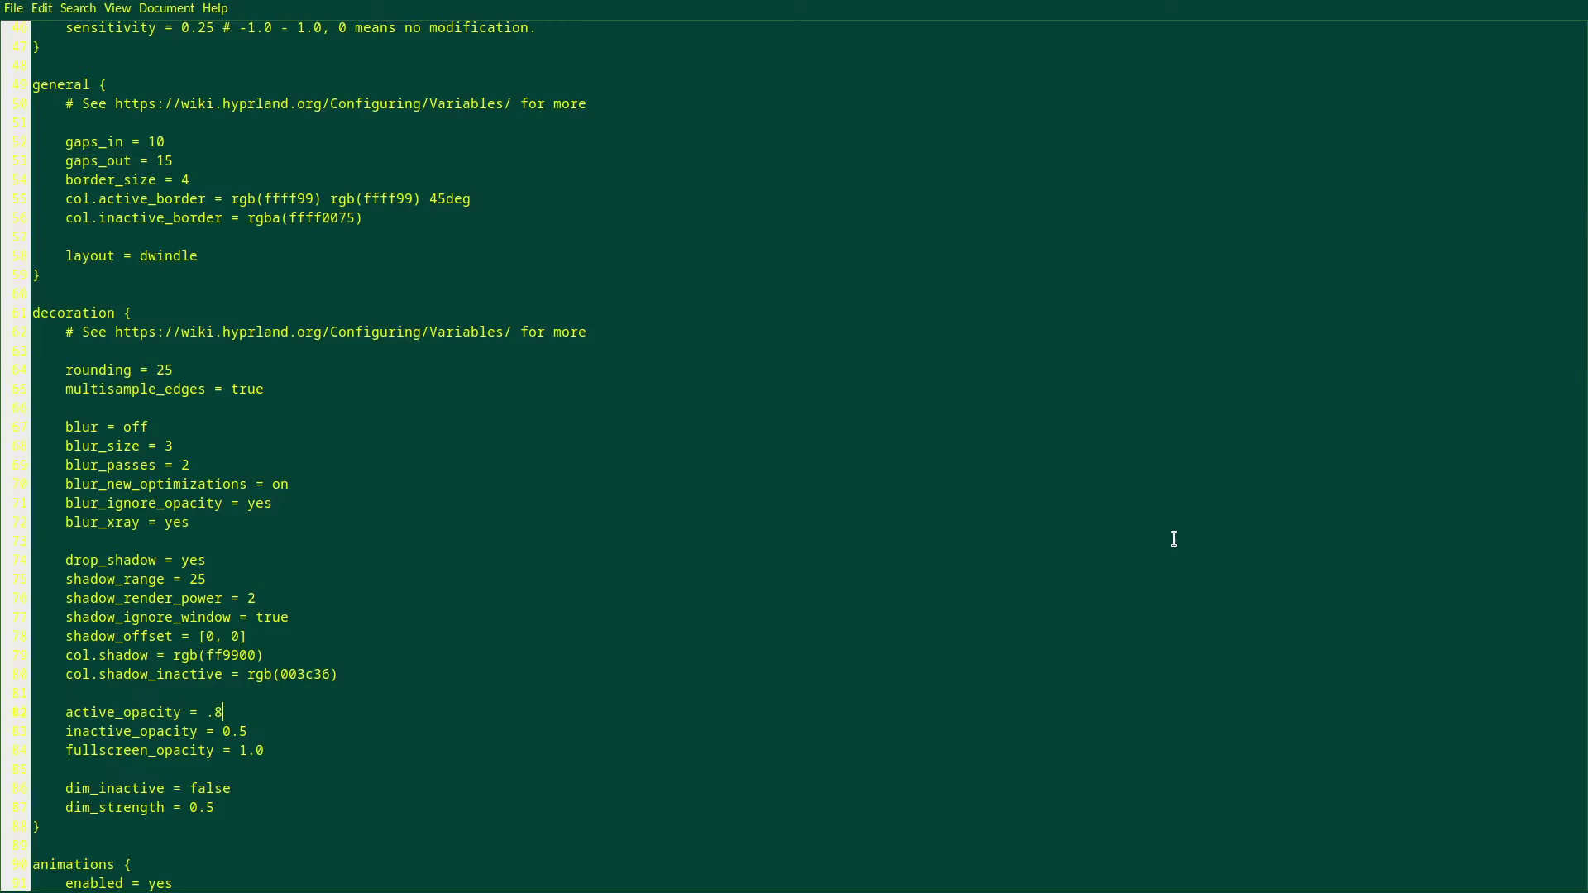
key(super+f)
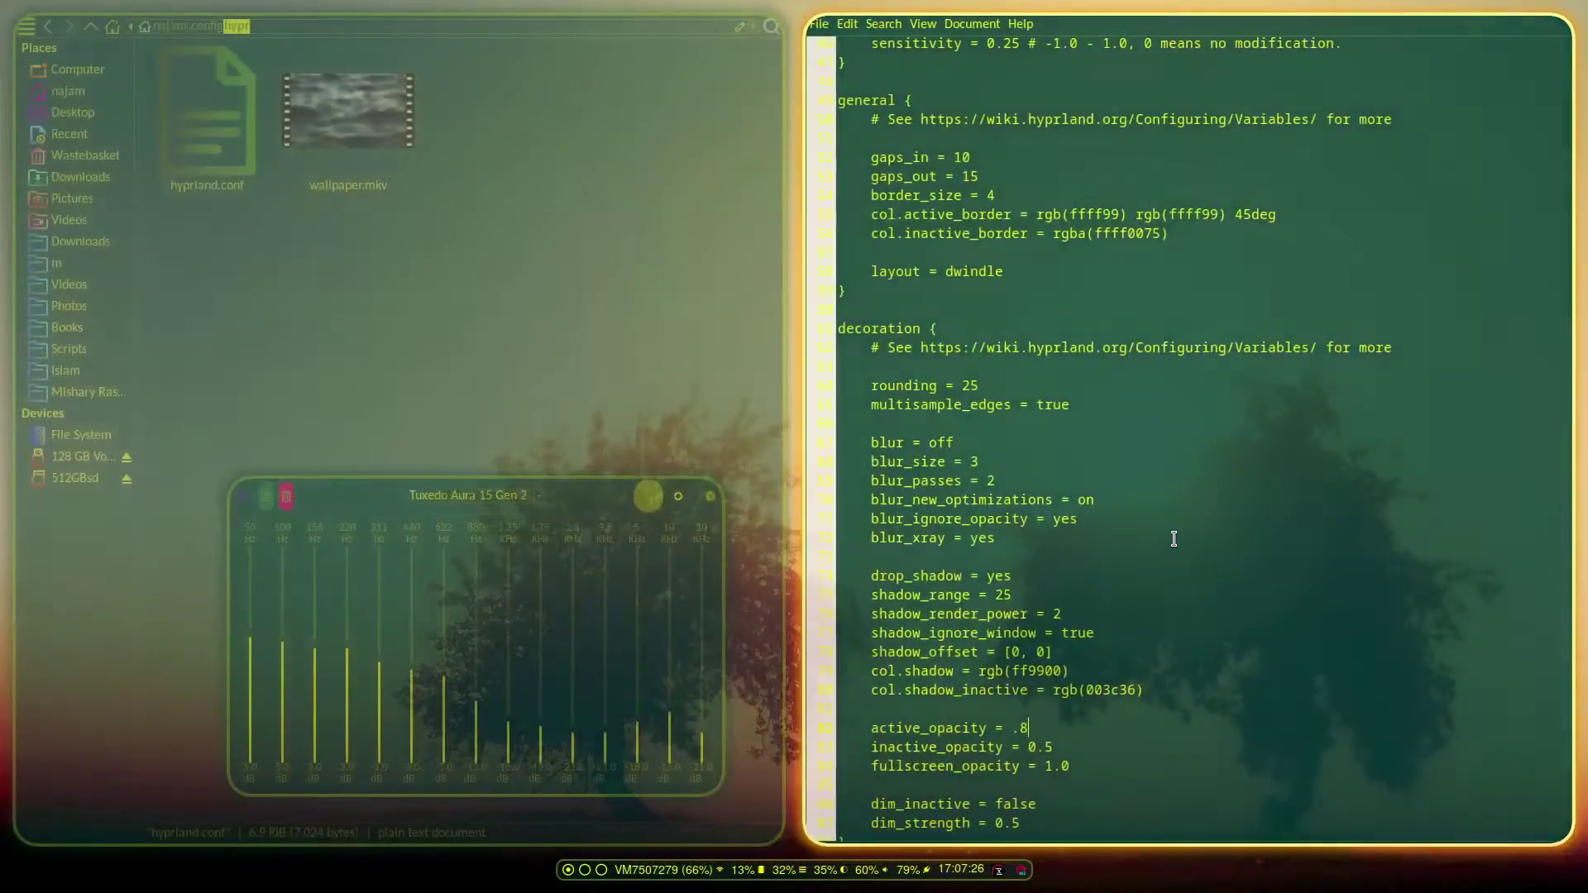
key(super+f)
key(super+f)
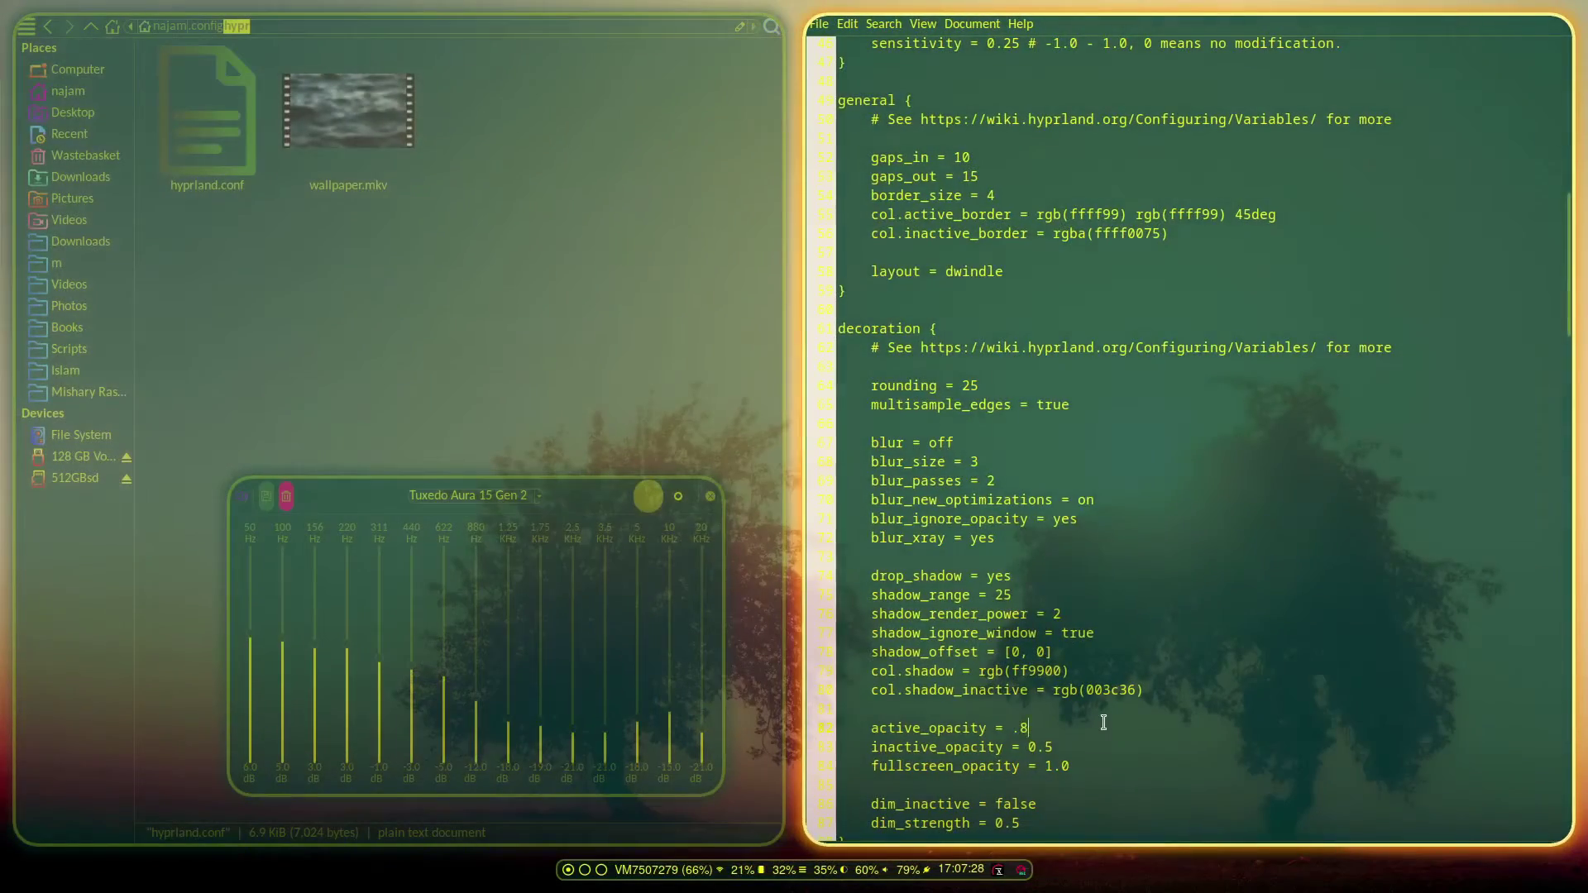
text(1.0)
key(ctrl+s)
Try setting dim_inactive to true in the decoration section and save the config.
scroll(1106, 716, down, 4)
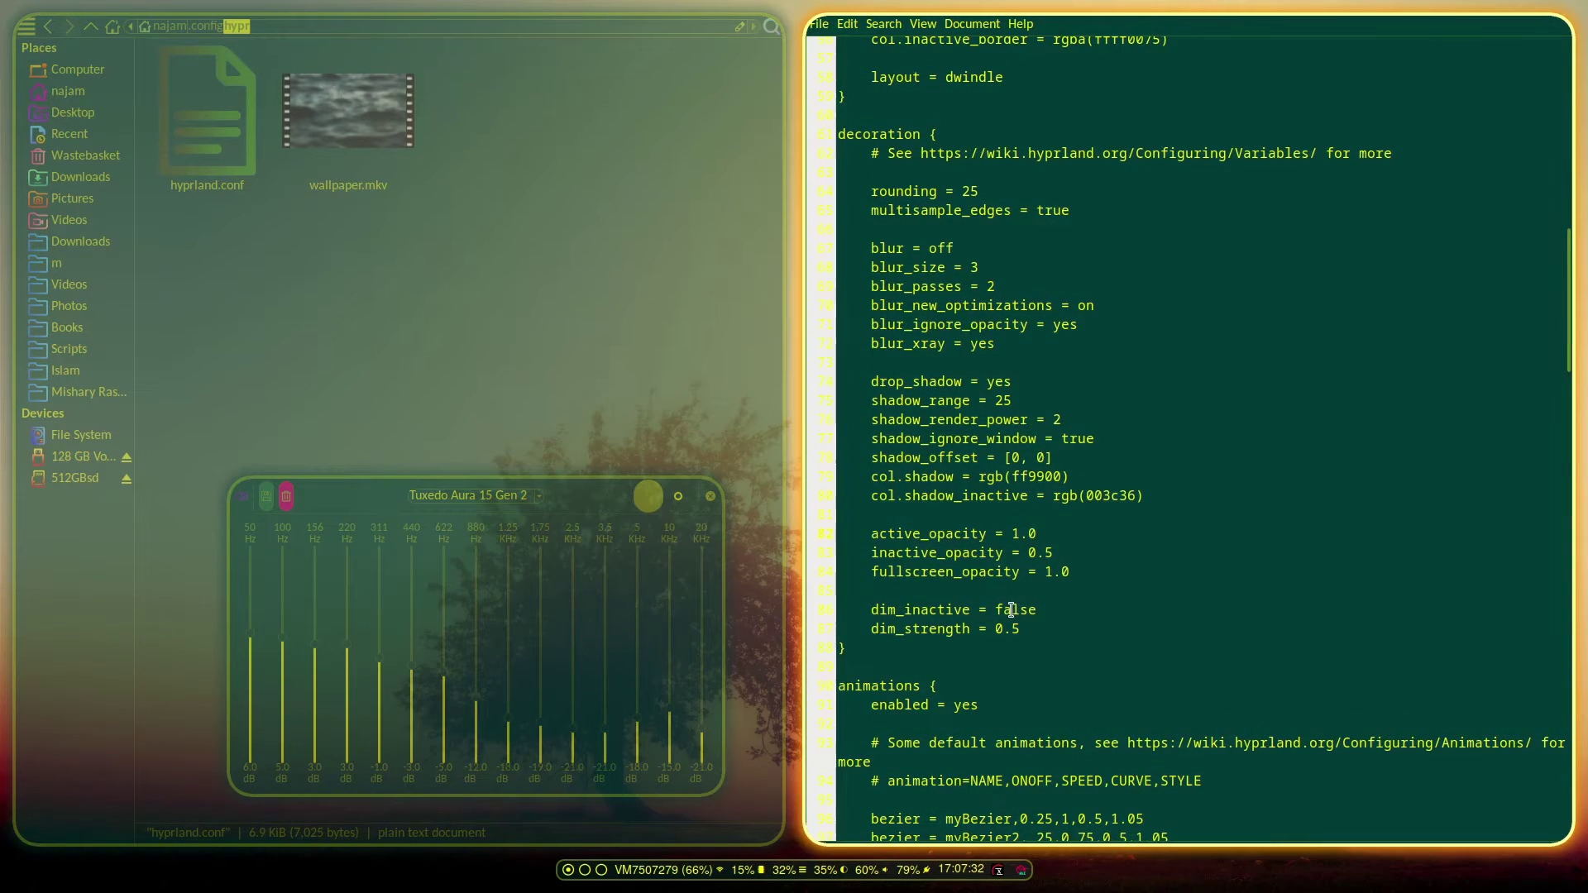
double_click(1011, 610)
text(tru)
key(ctrl+s)
Shift focus between windows on workspaces 1 and 2 to compare the dimming, and undo the dim_inactive change.
mouse_move(592, 613)
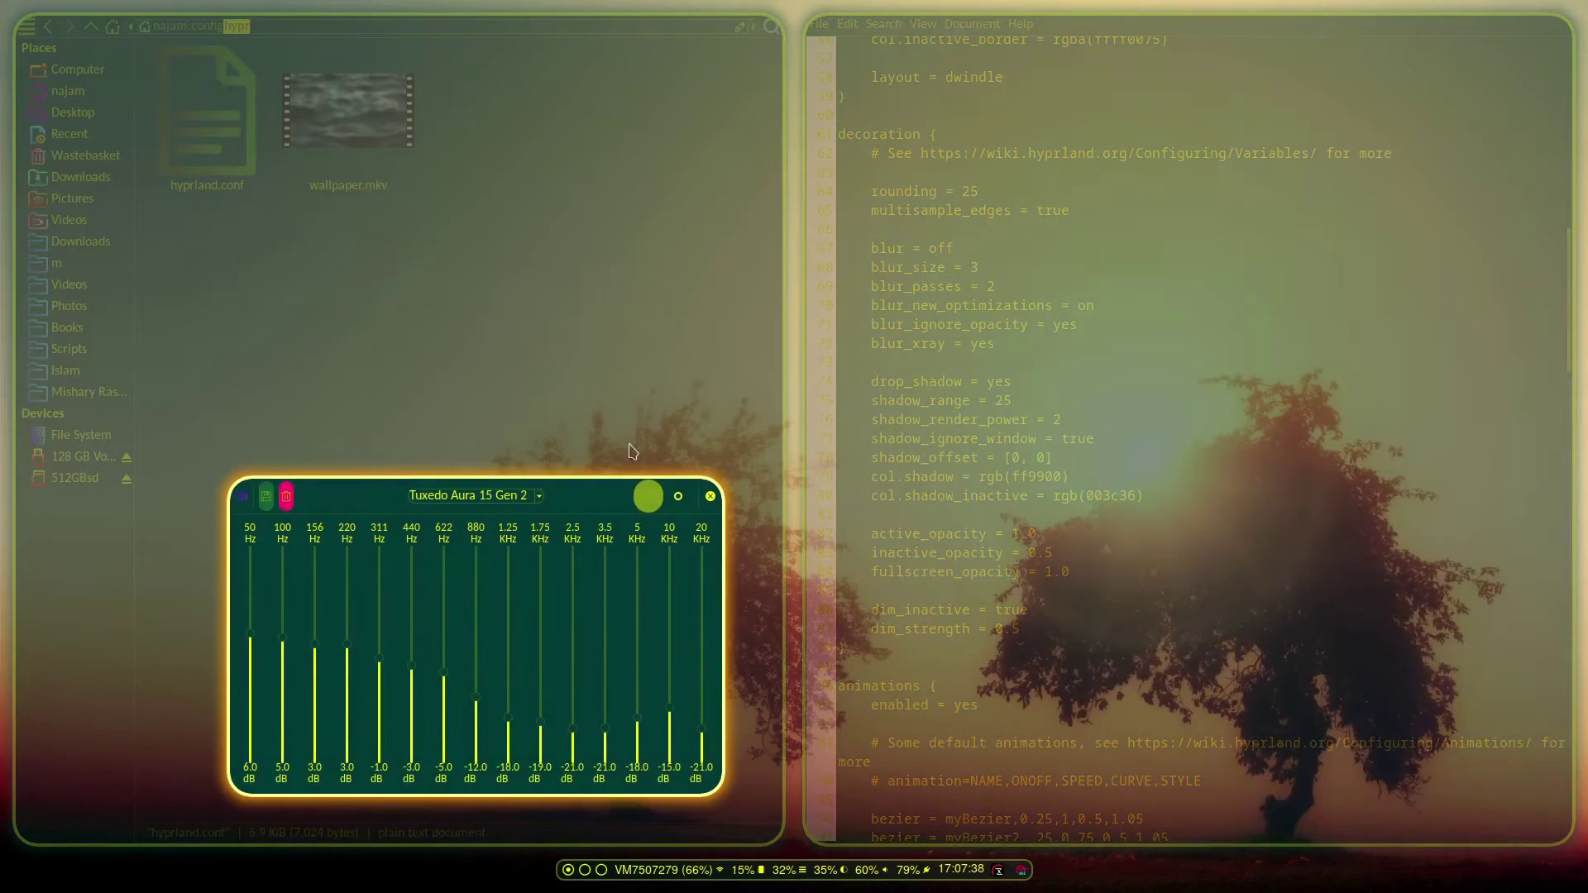
key(super+2)
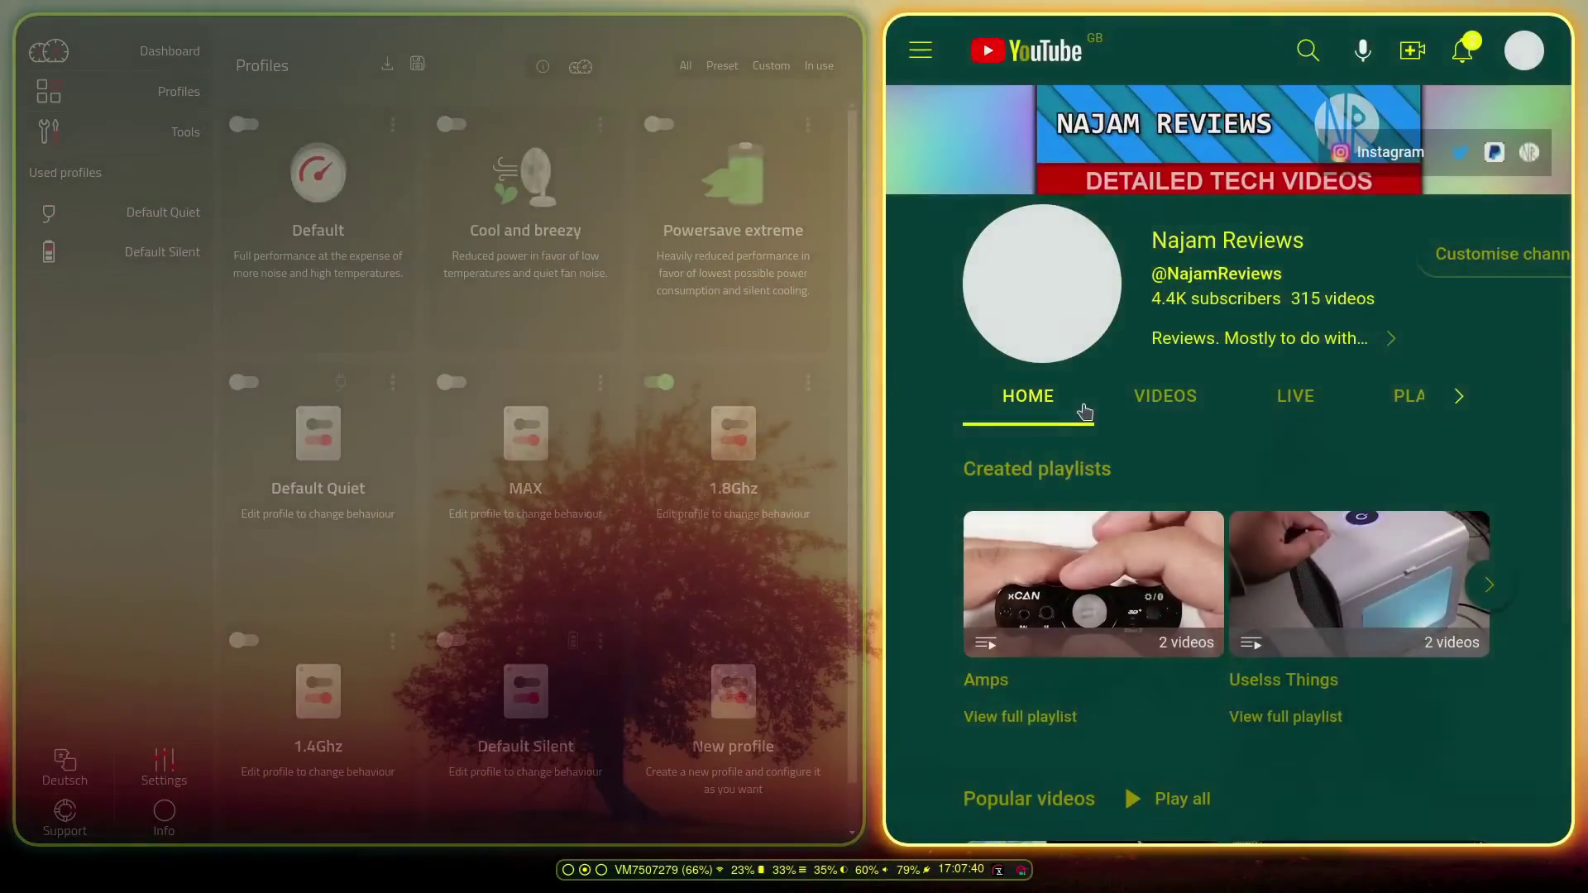
mouse_move(762, 531)
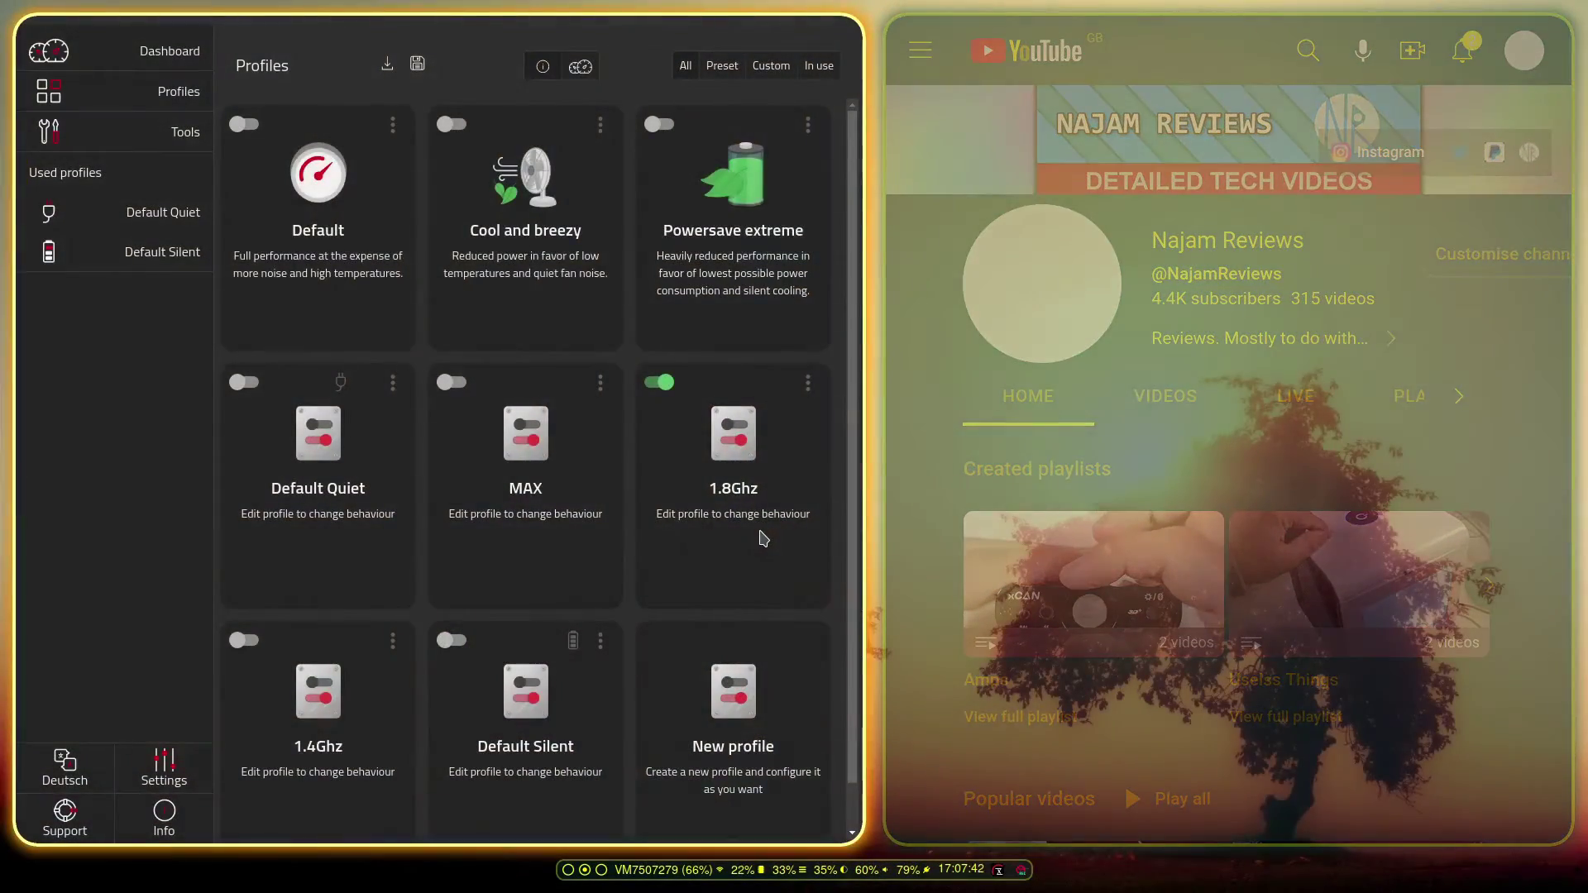
mouse_move(1069, 420)
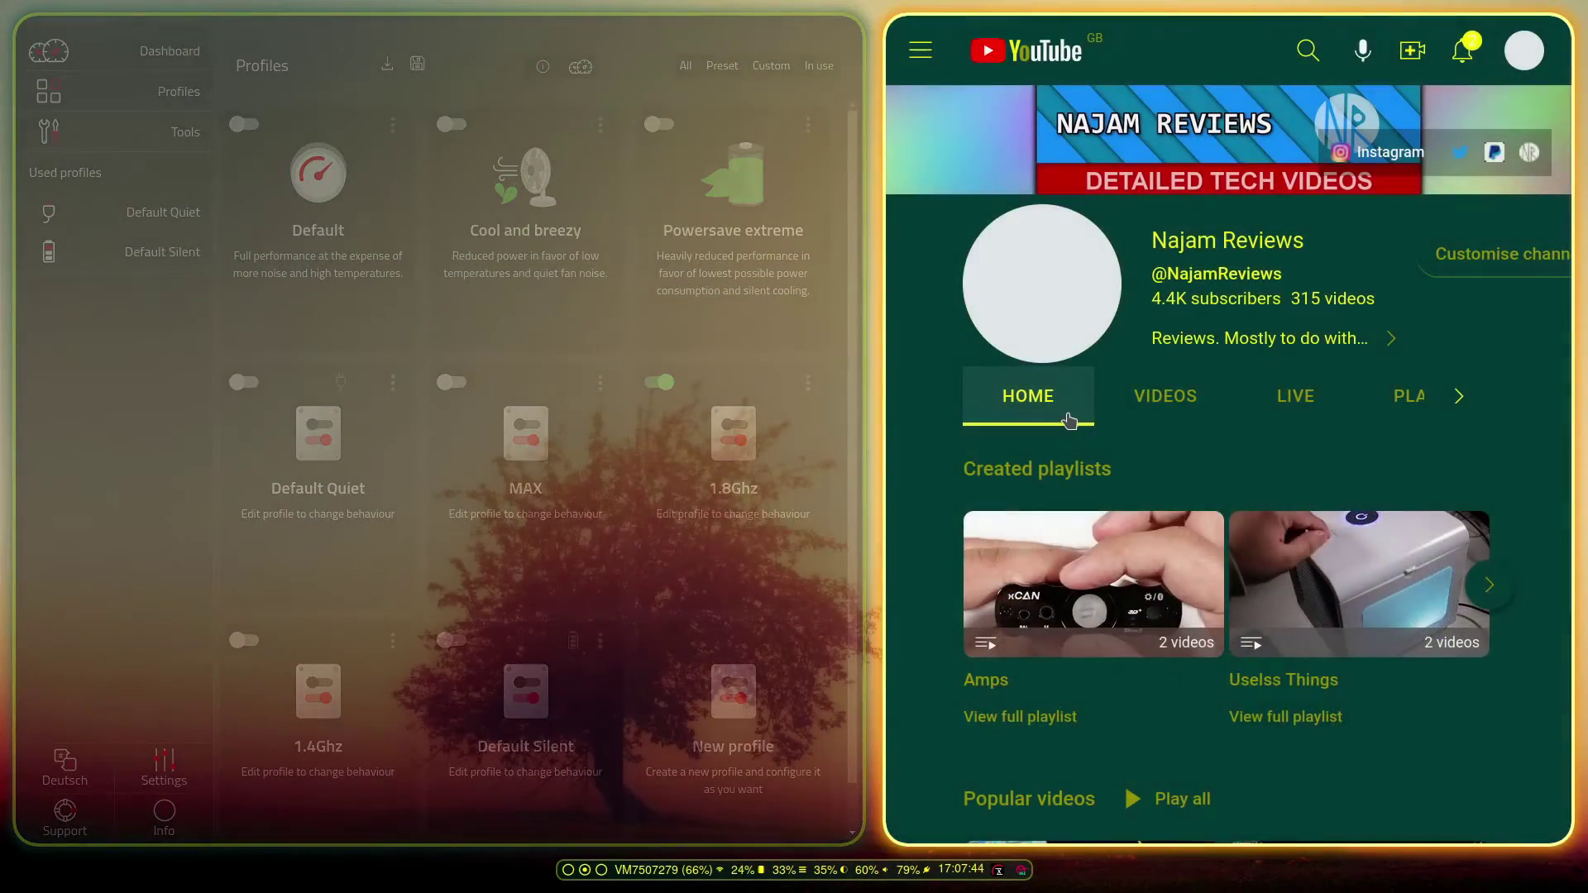
key(super+1)
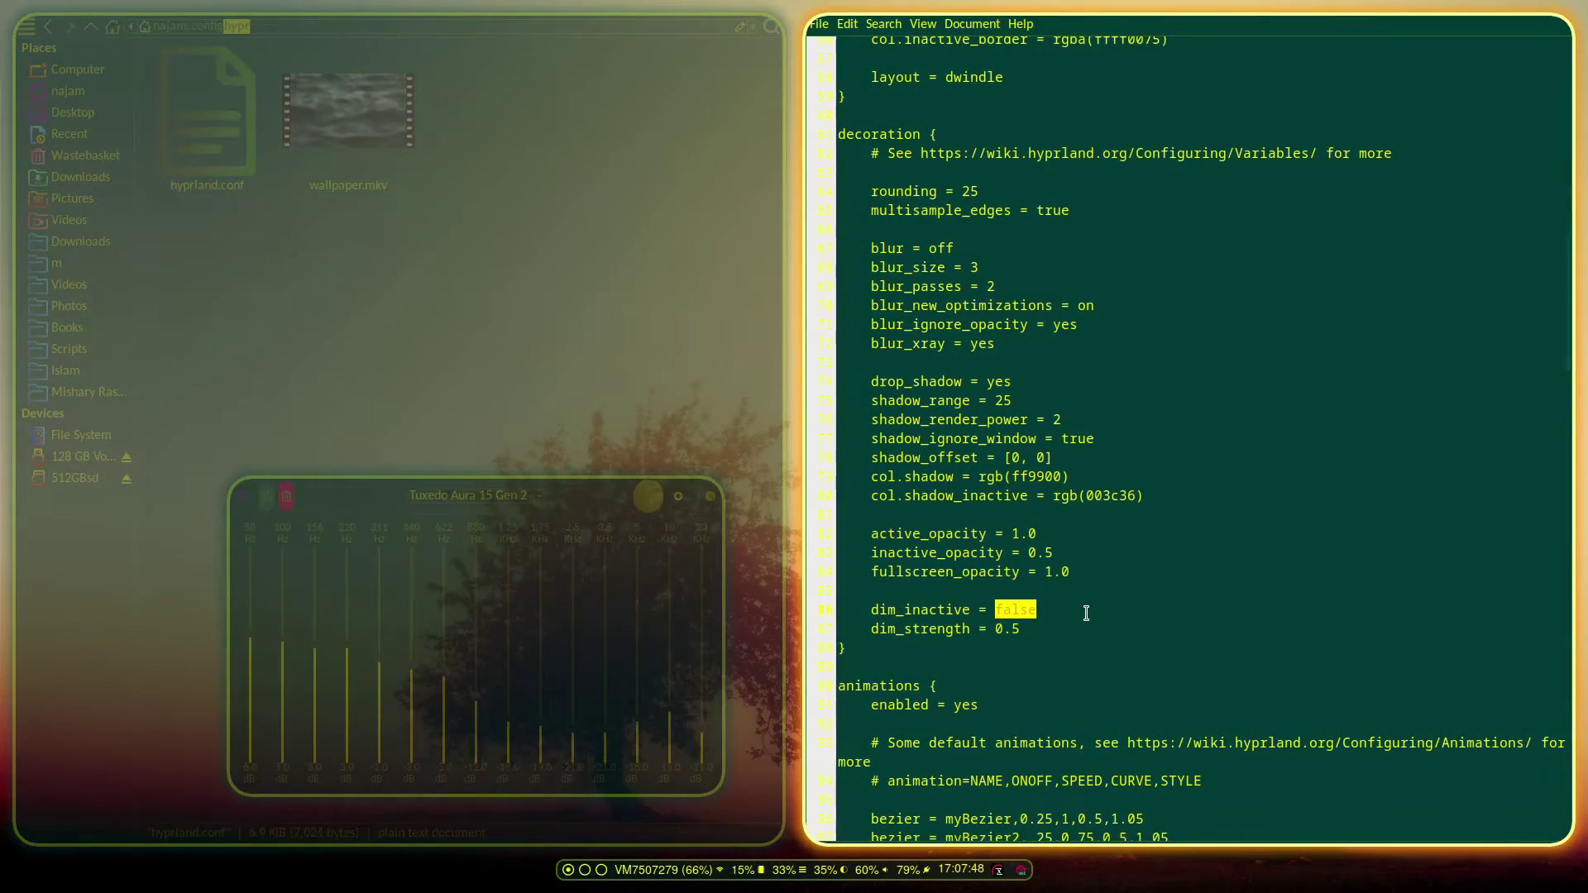
Examine the animations section of hyprland.conf and slide between workspaces 1 and 2 to preview the vertical transition.
scroll(1086, 613, down, 2)
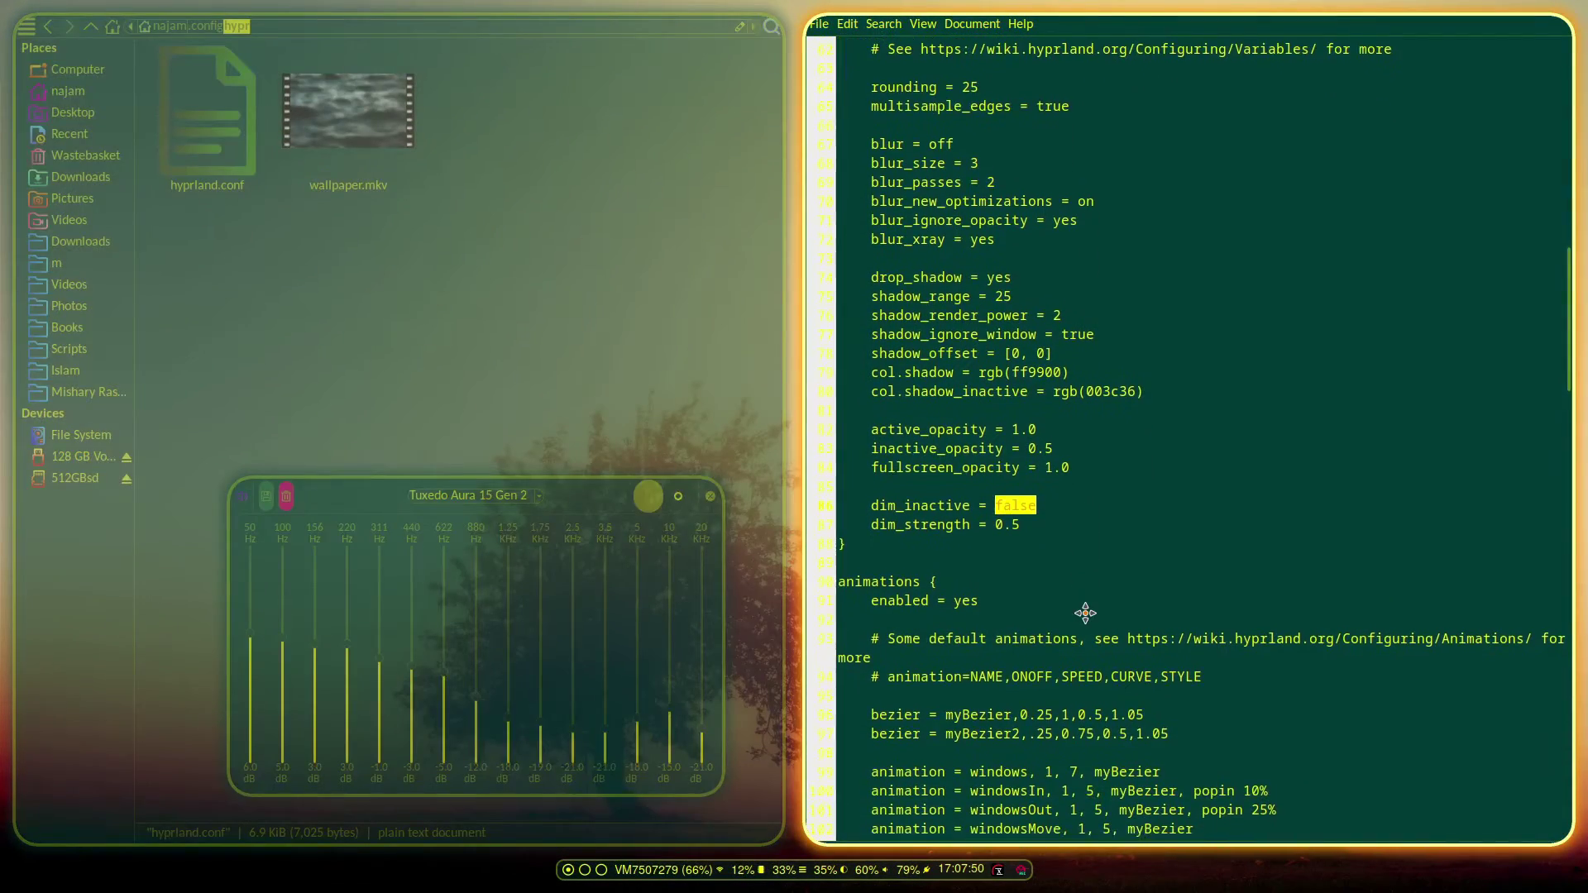
scroll(1086, 613, down, 2)
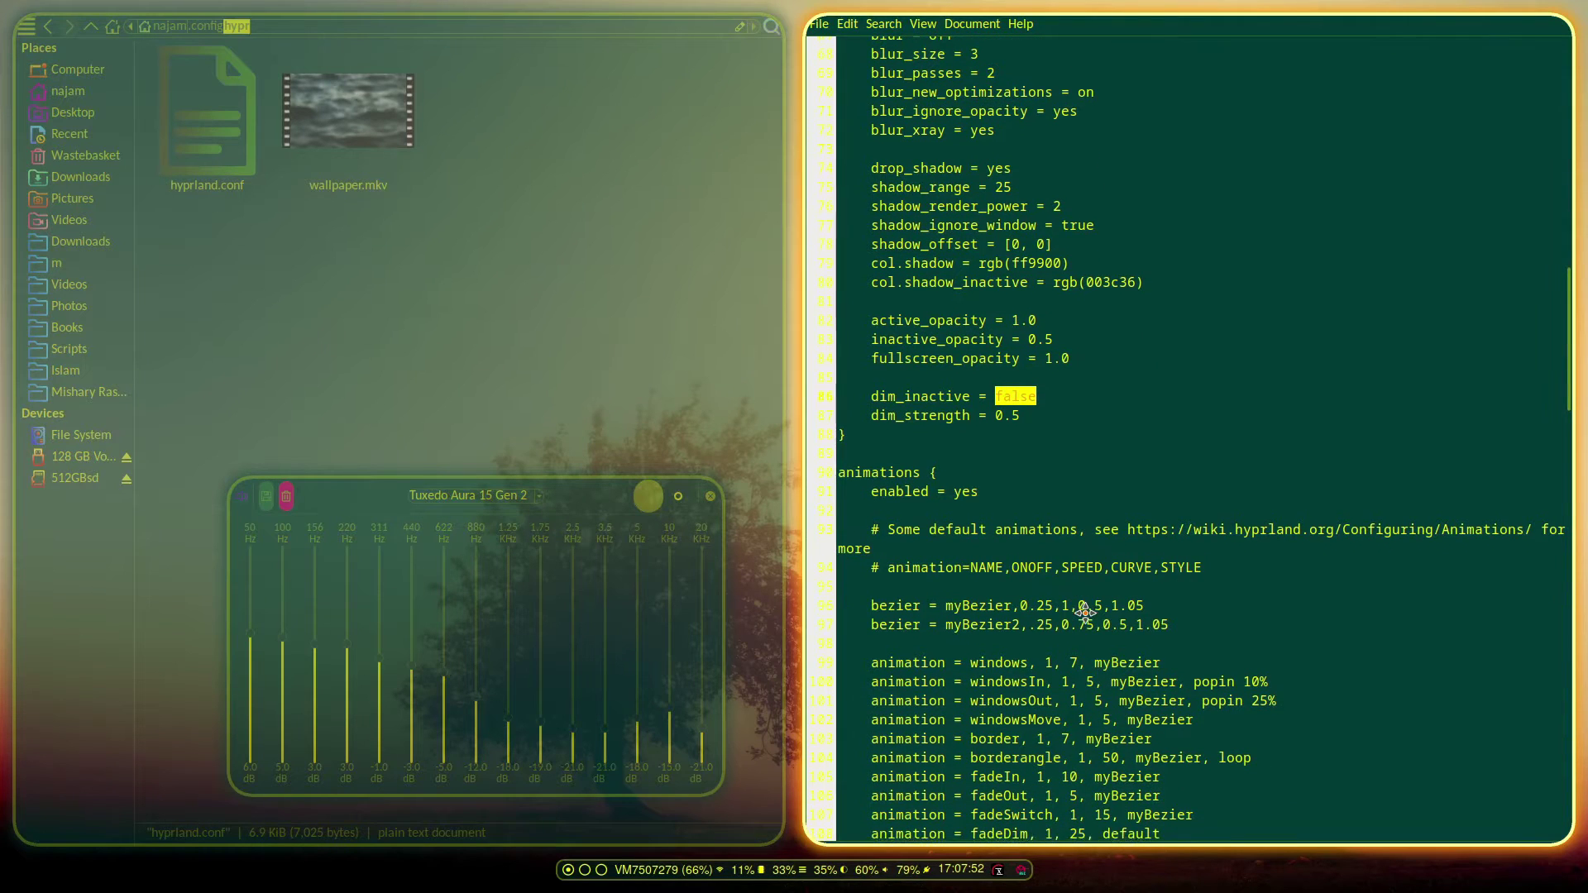
scroll(1085, 611, down, 1)
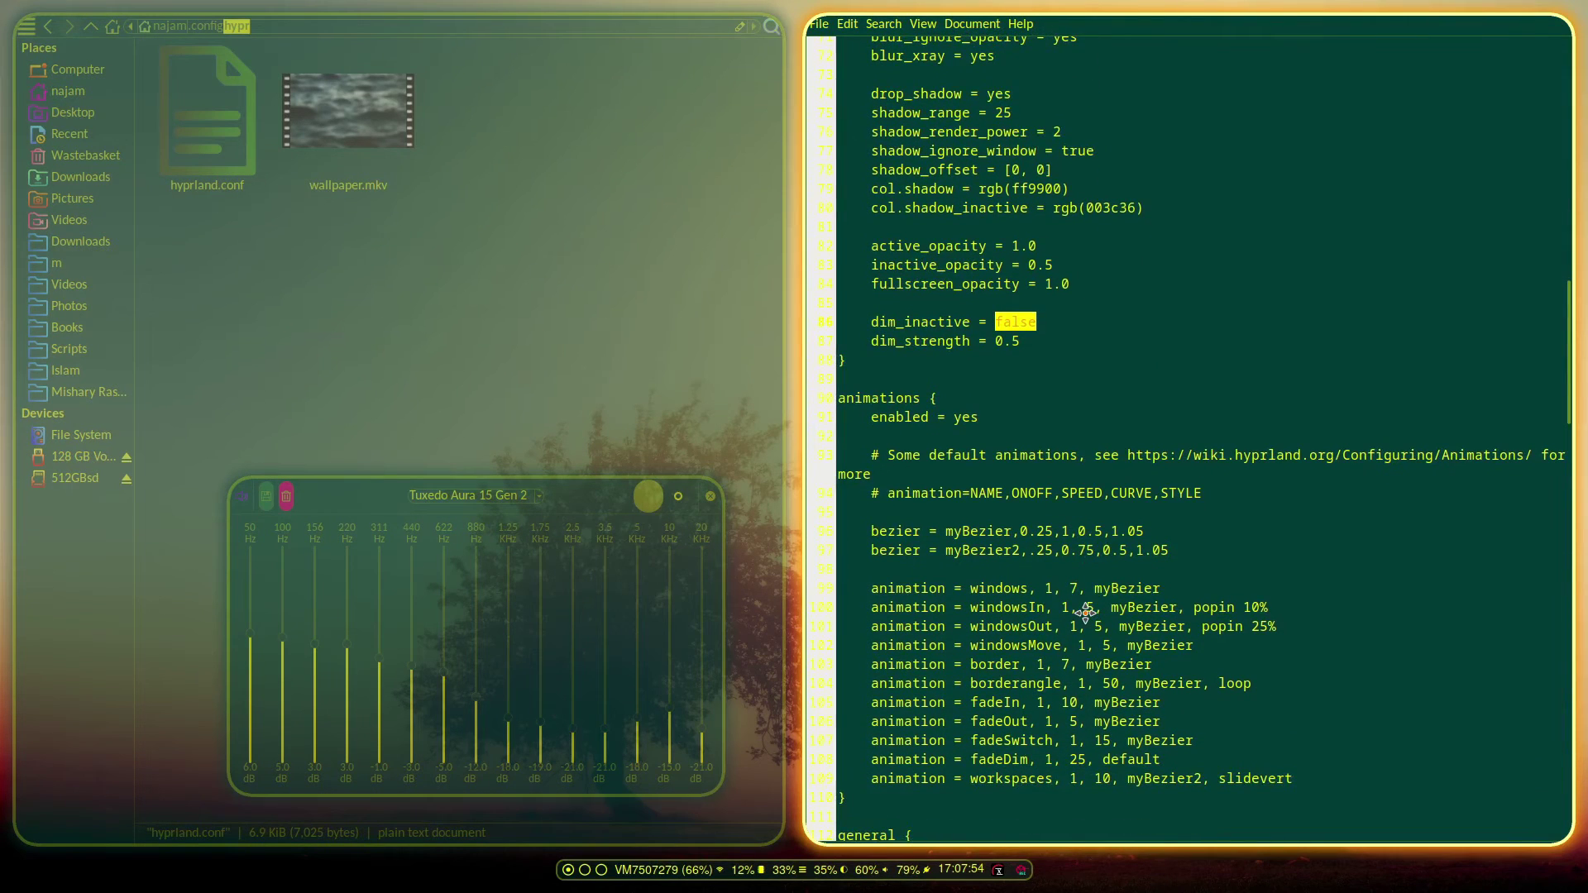
scroll(1086, 611, down, 1)
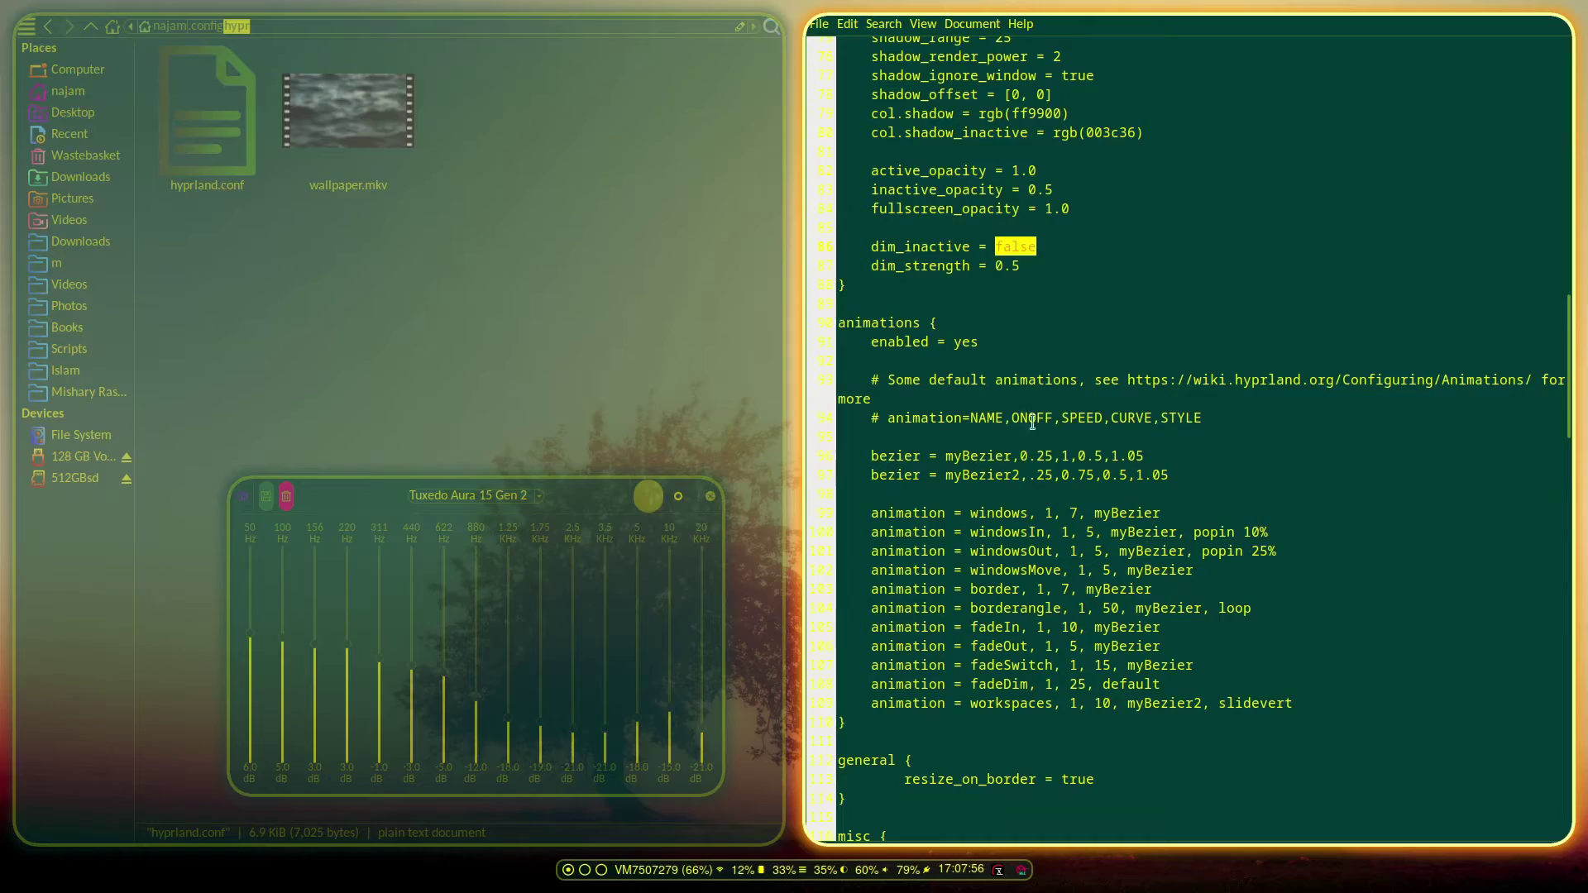
double_click(886, 323)
click(1009, 430)
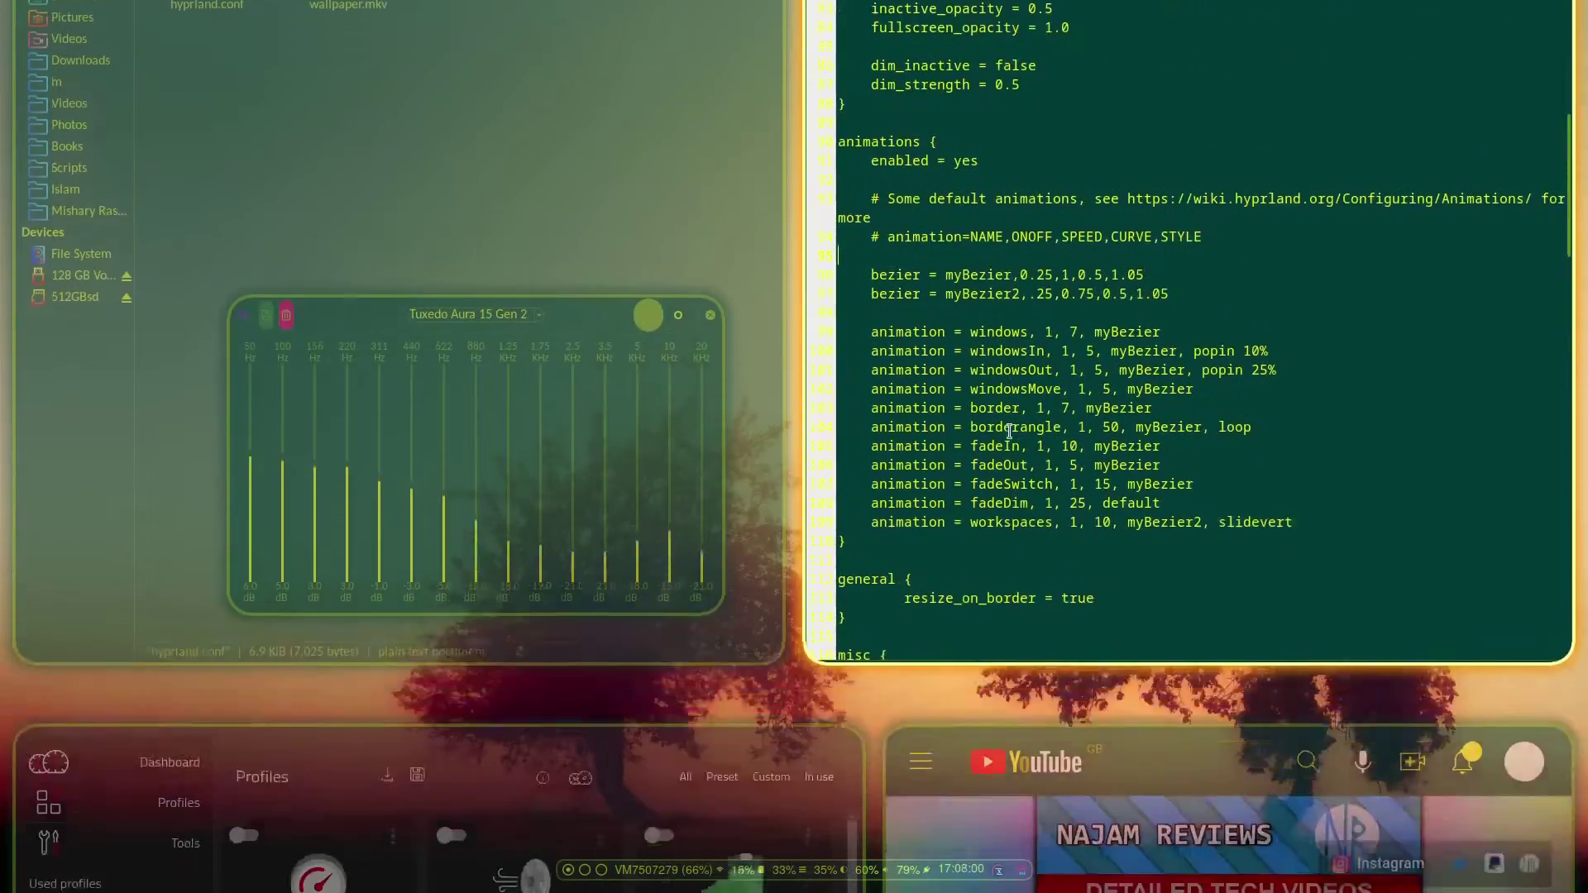
scroll(1009, 431, down, 5)
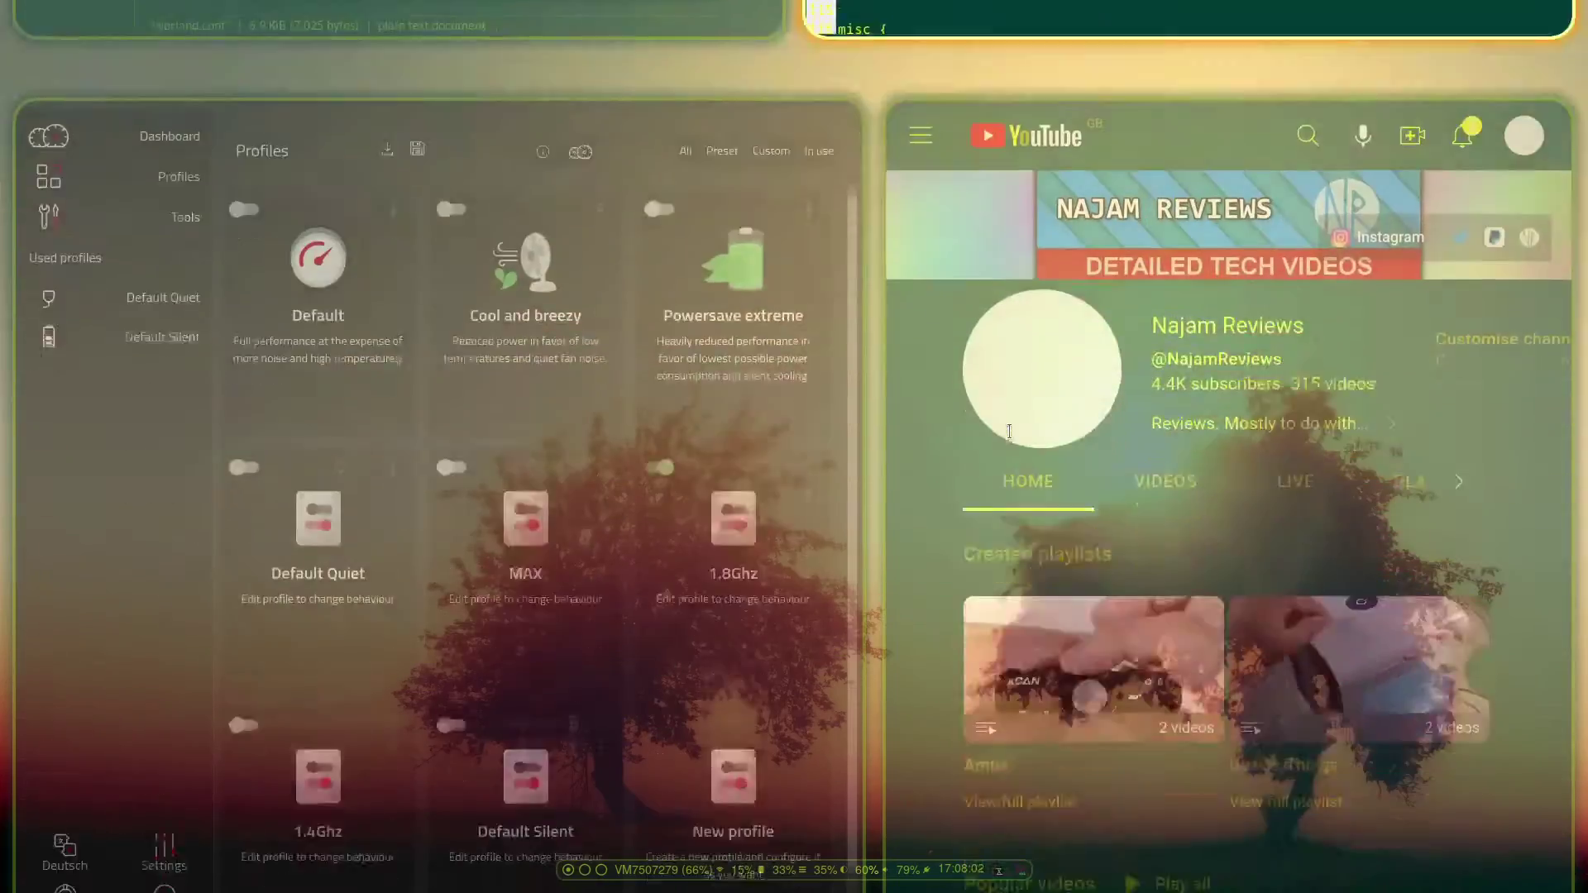
scroll(1009, 431, up, 5)
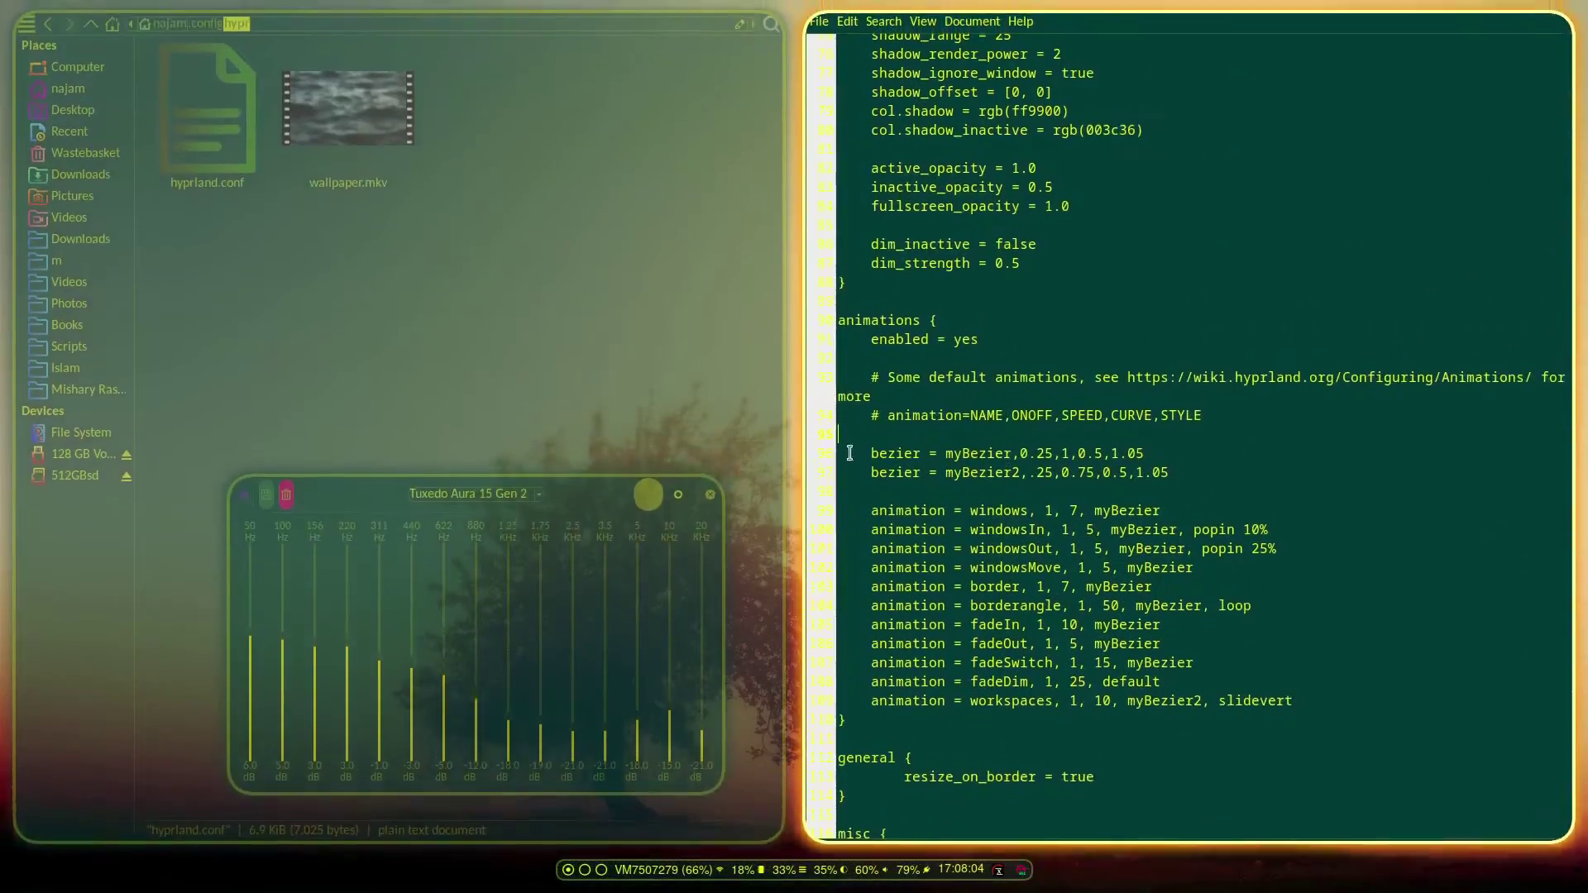
Open and close a file manager window, and shrink the floating equalizer window slightly to preview the window animations.
key(super+e)
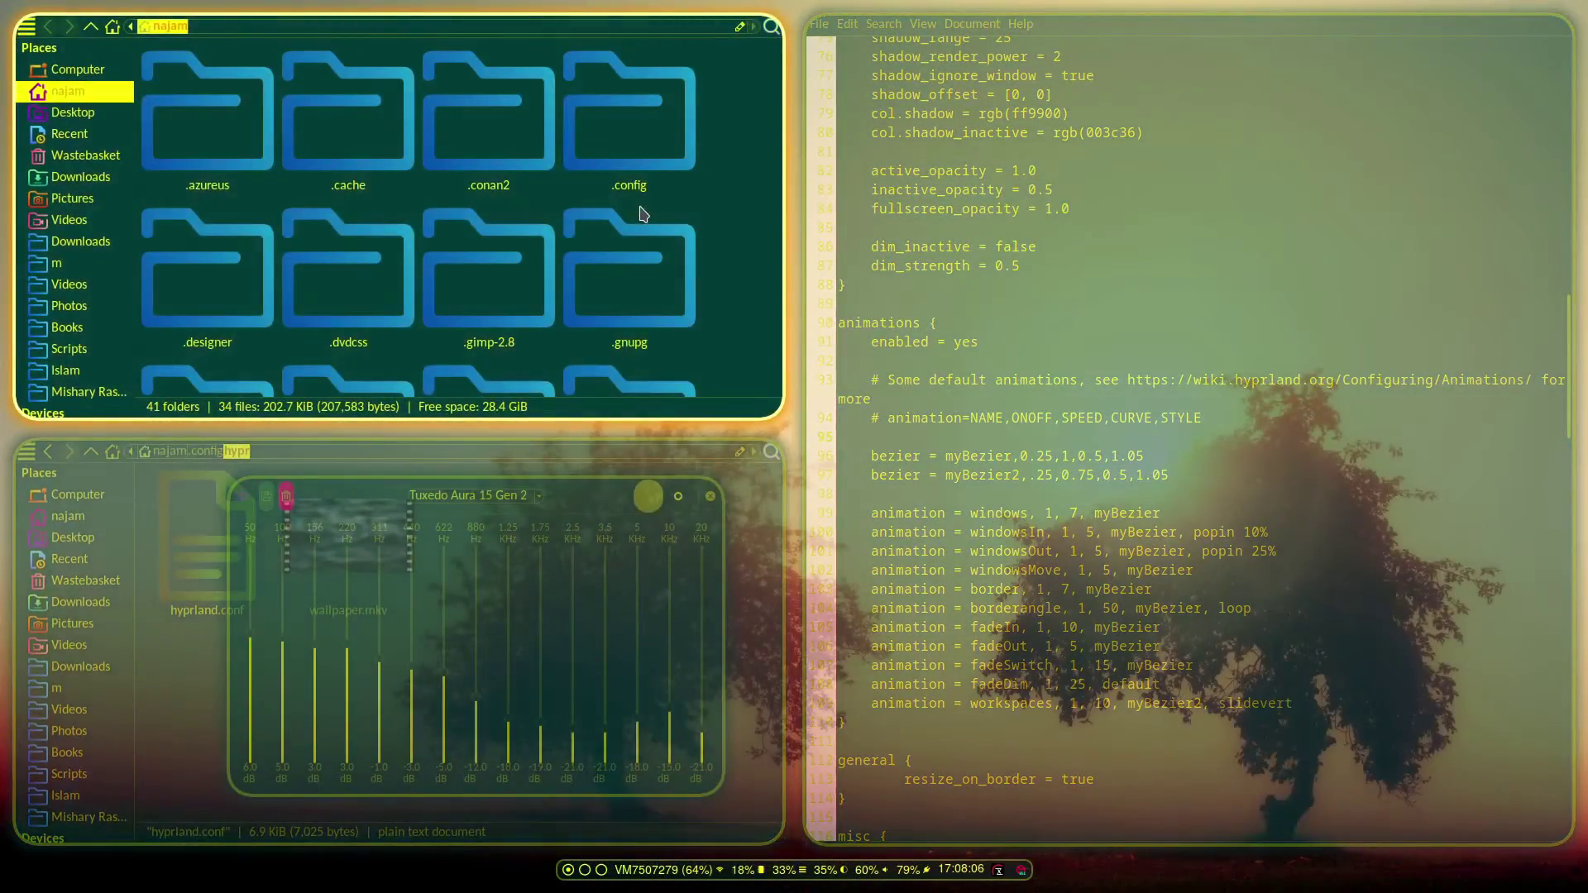
key(super+c)
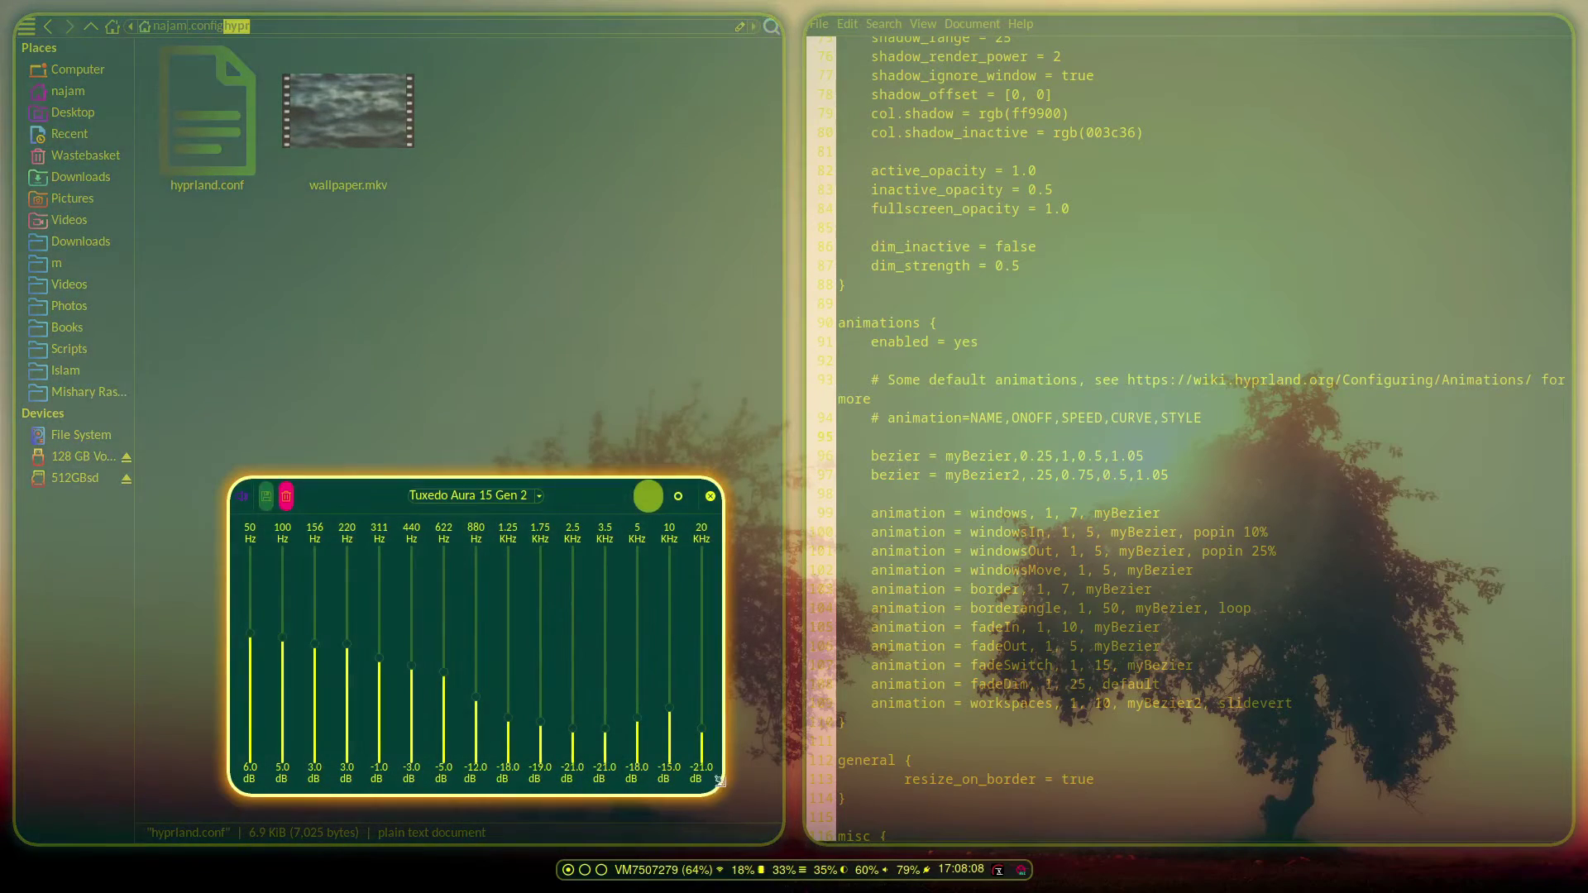
drag(724, 788, 700, 732)
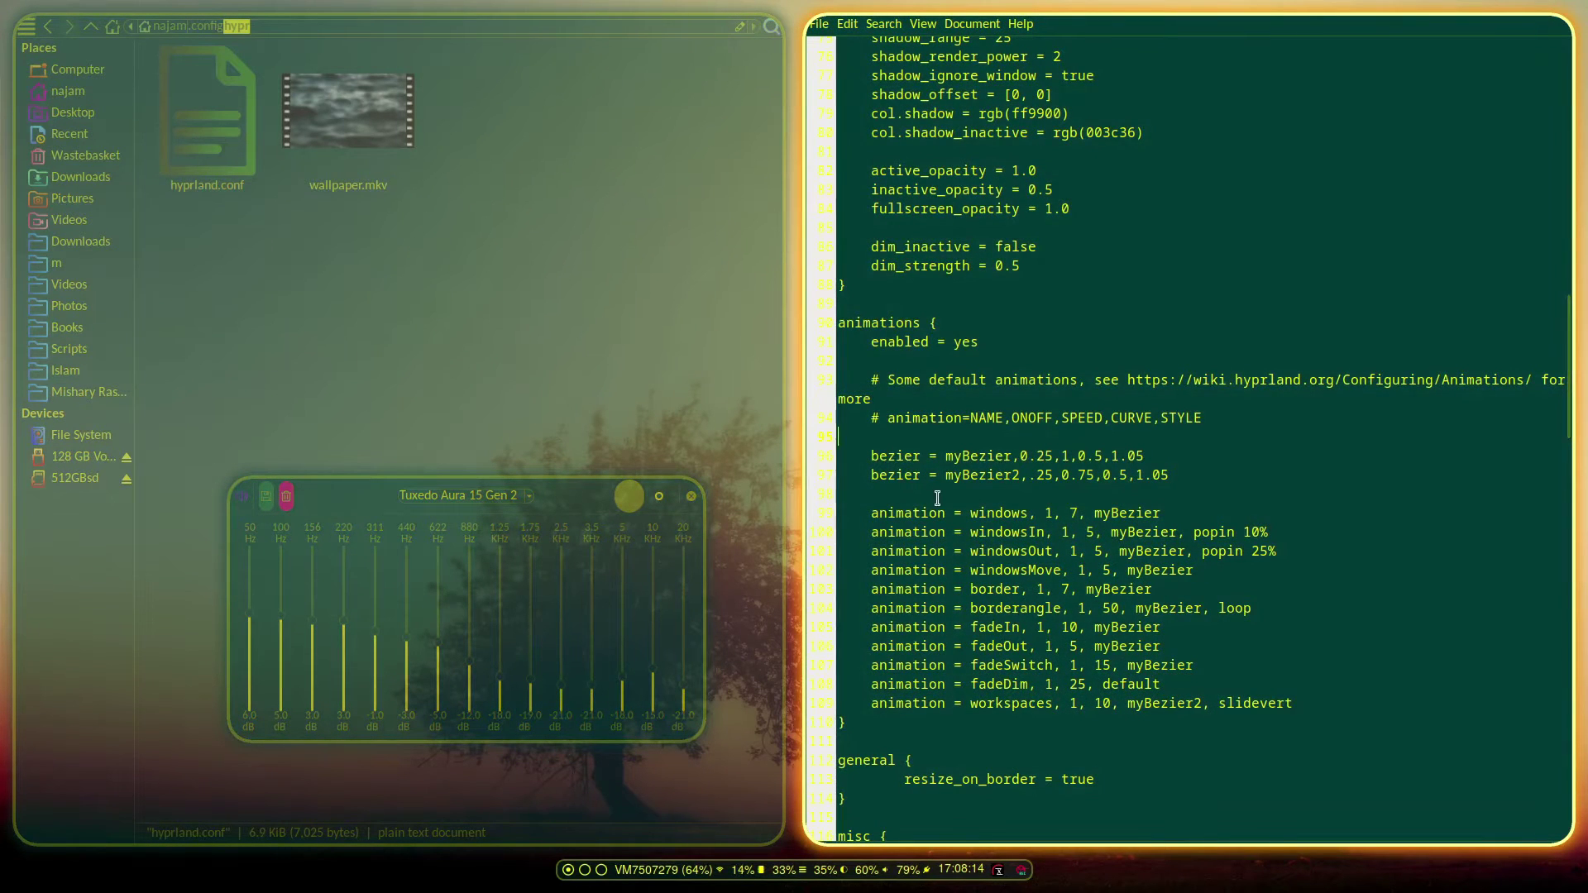
Examine the two bezier definitions and the curve used by the workspaces animation, and switch to workspace 2 to watch it.
triple_click(922, 461)
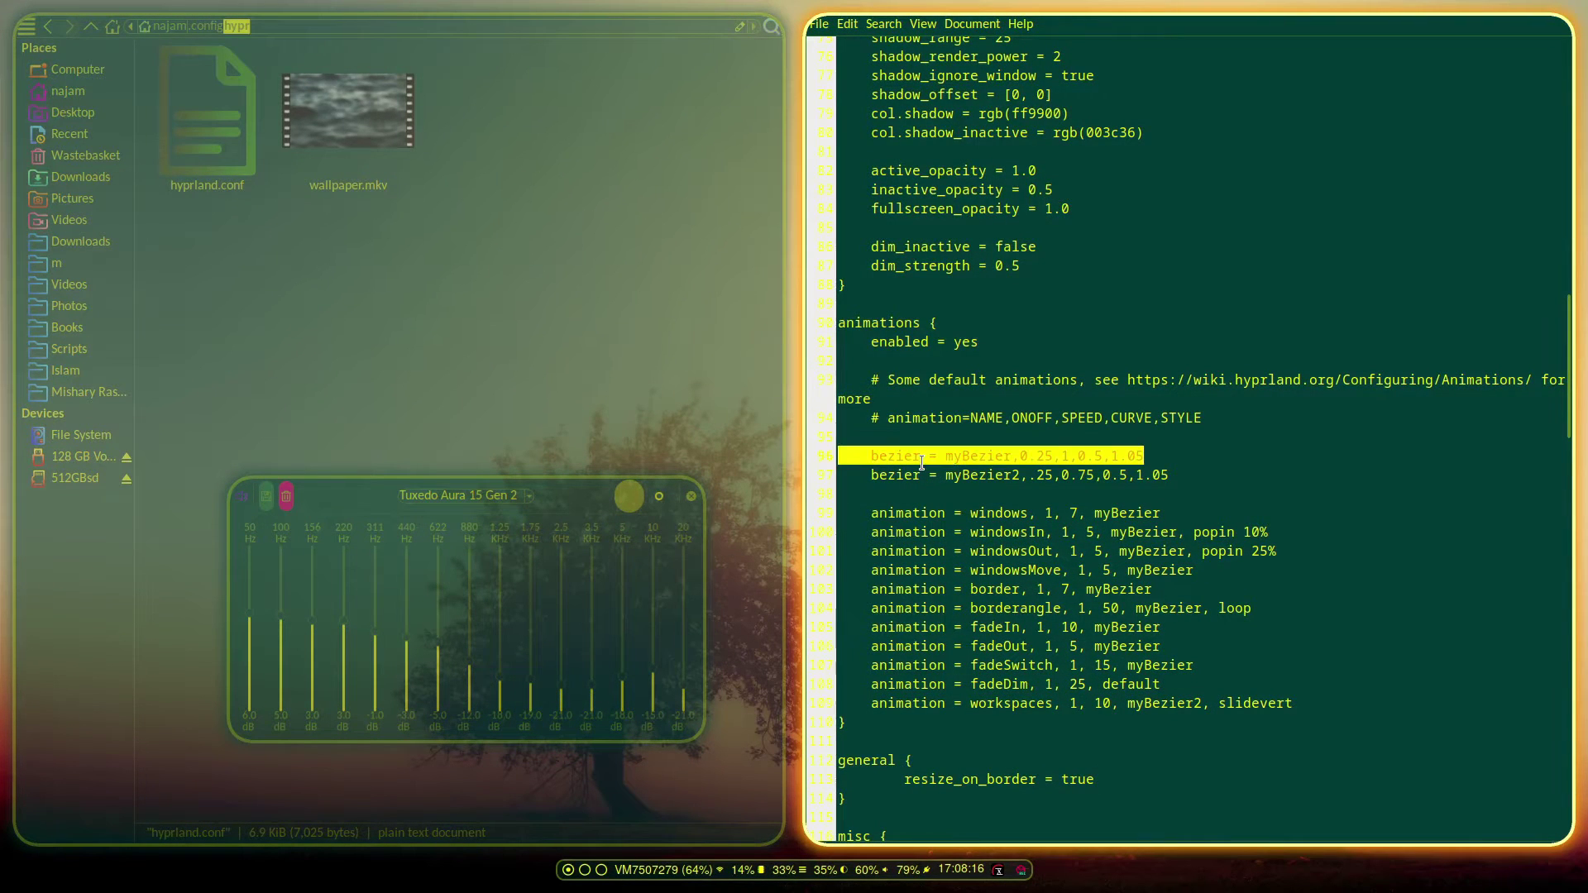
triple_click(964, 474)
click(964, 475)
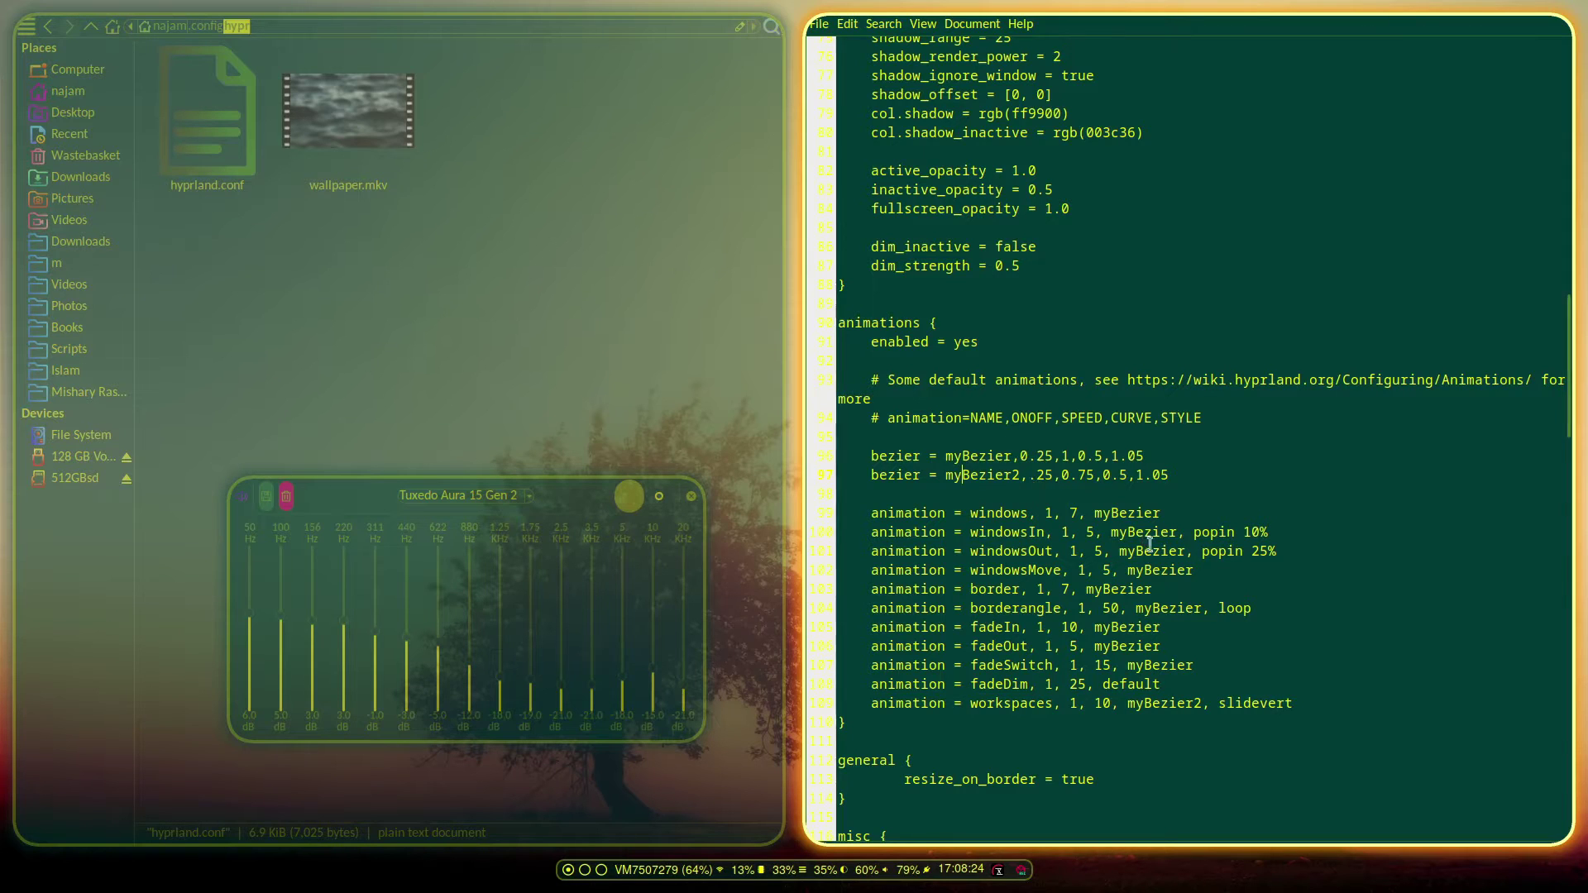
triple_click(1170, 703)
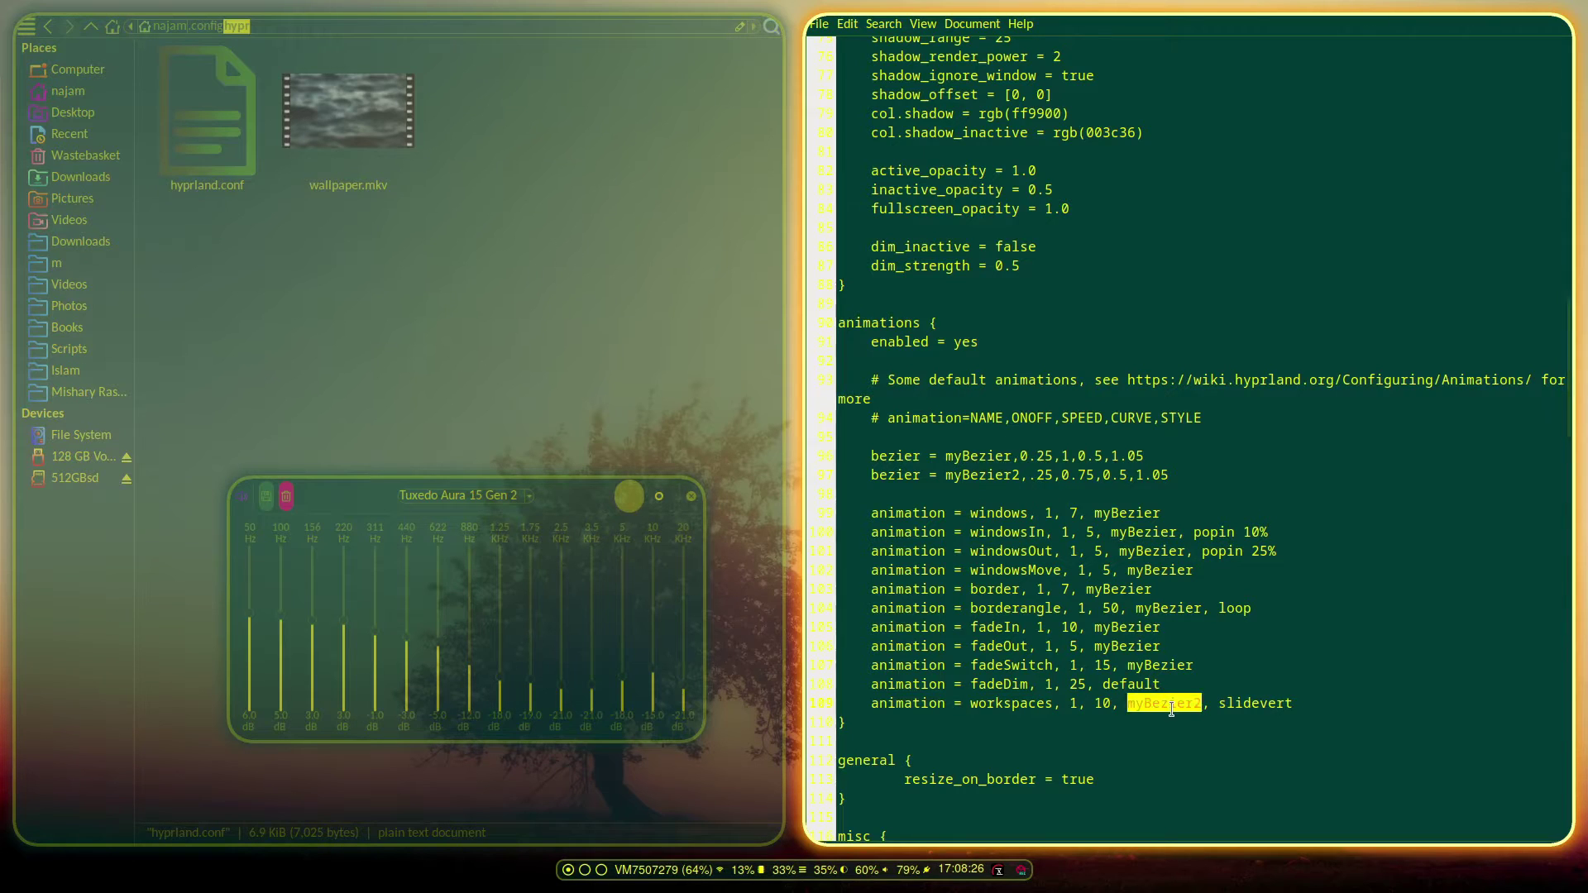
key(super+2)
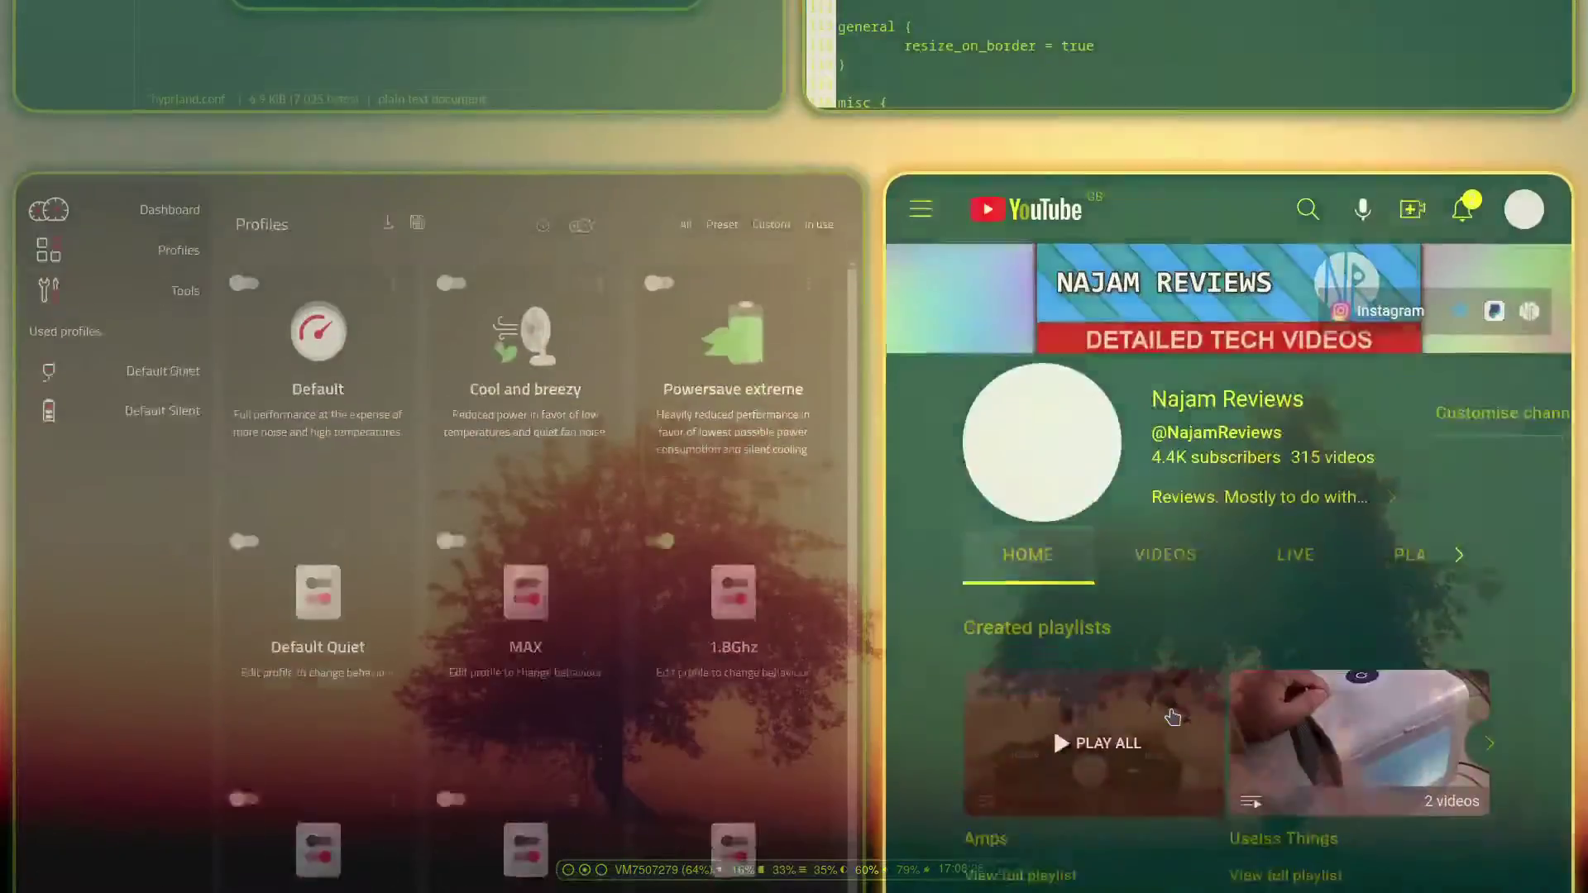
Switch to workspace 3 and return through workspace 2 to workspace 1 to preview the vertical workspace transition.
key(super+3)
key(super+3)
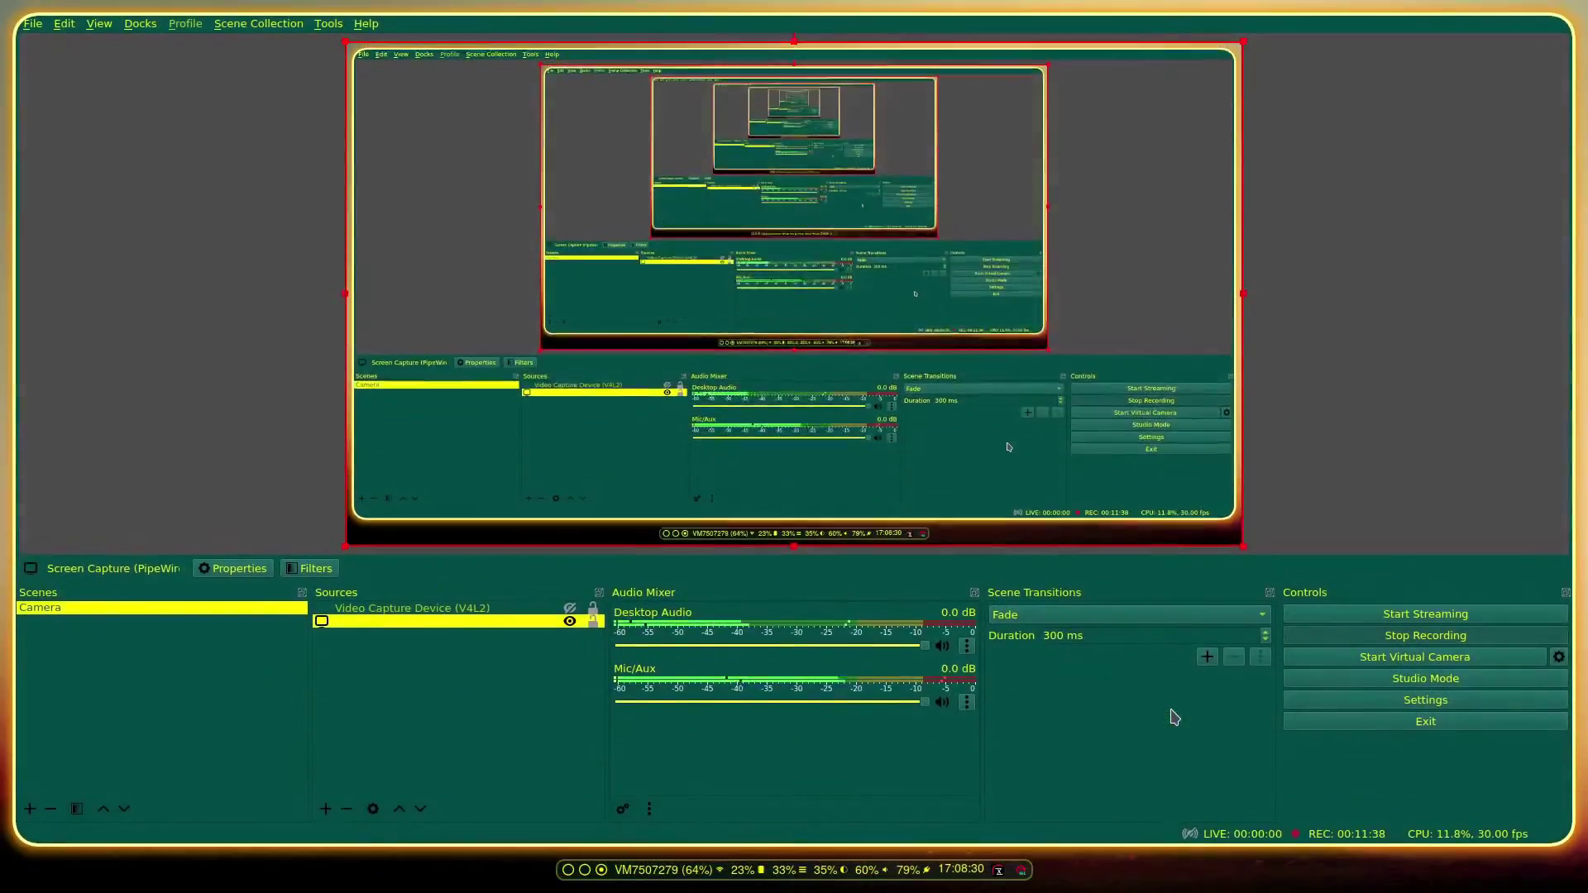
key(super+2)
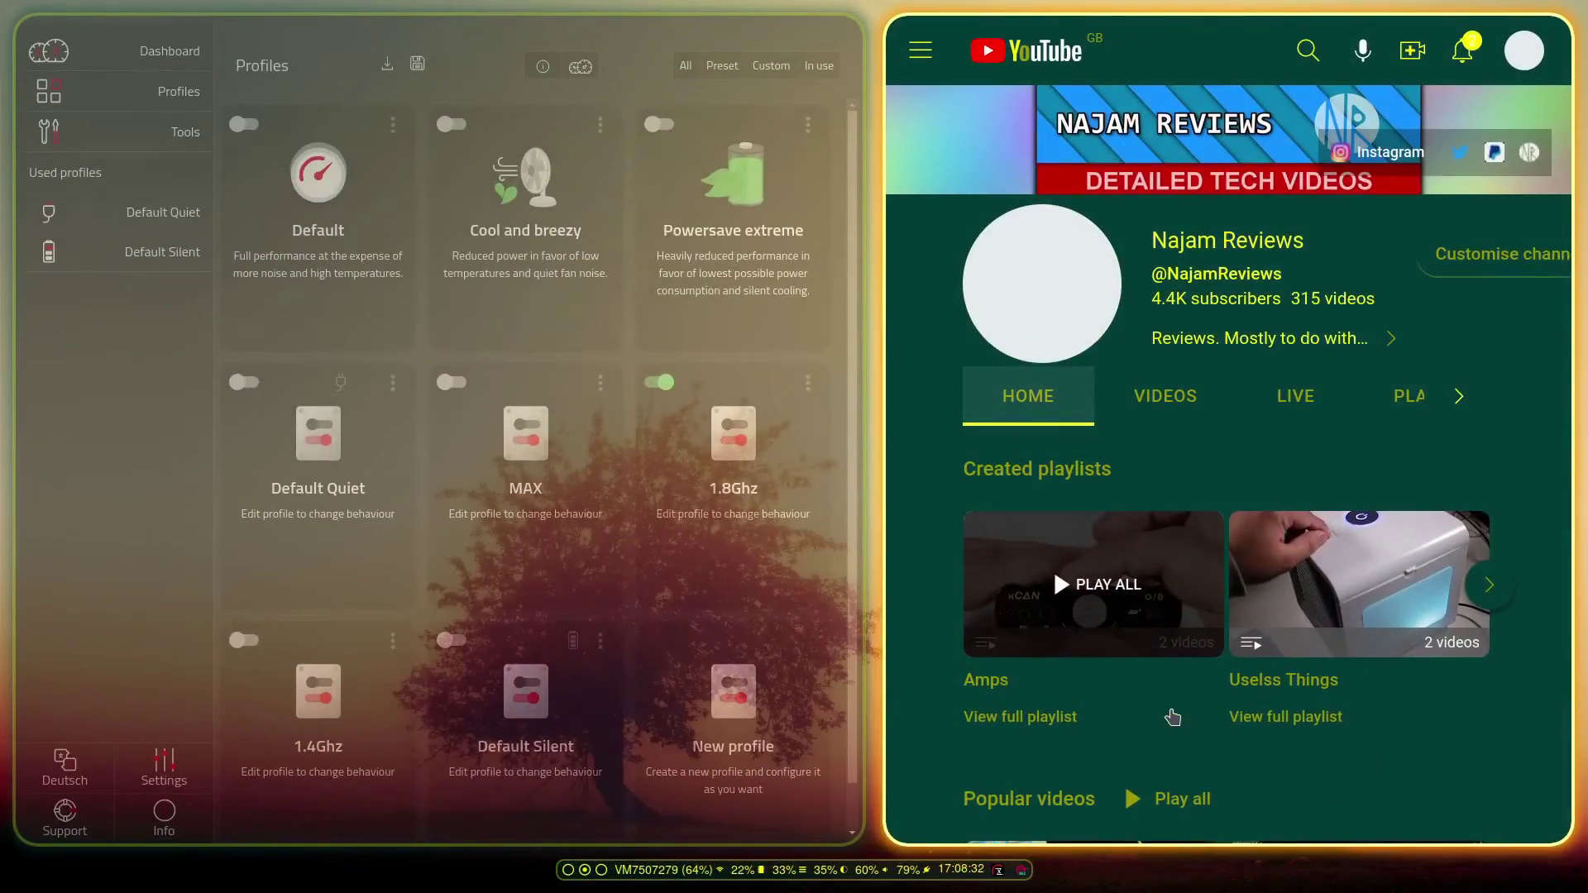
key(super+1)
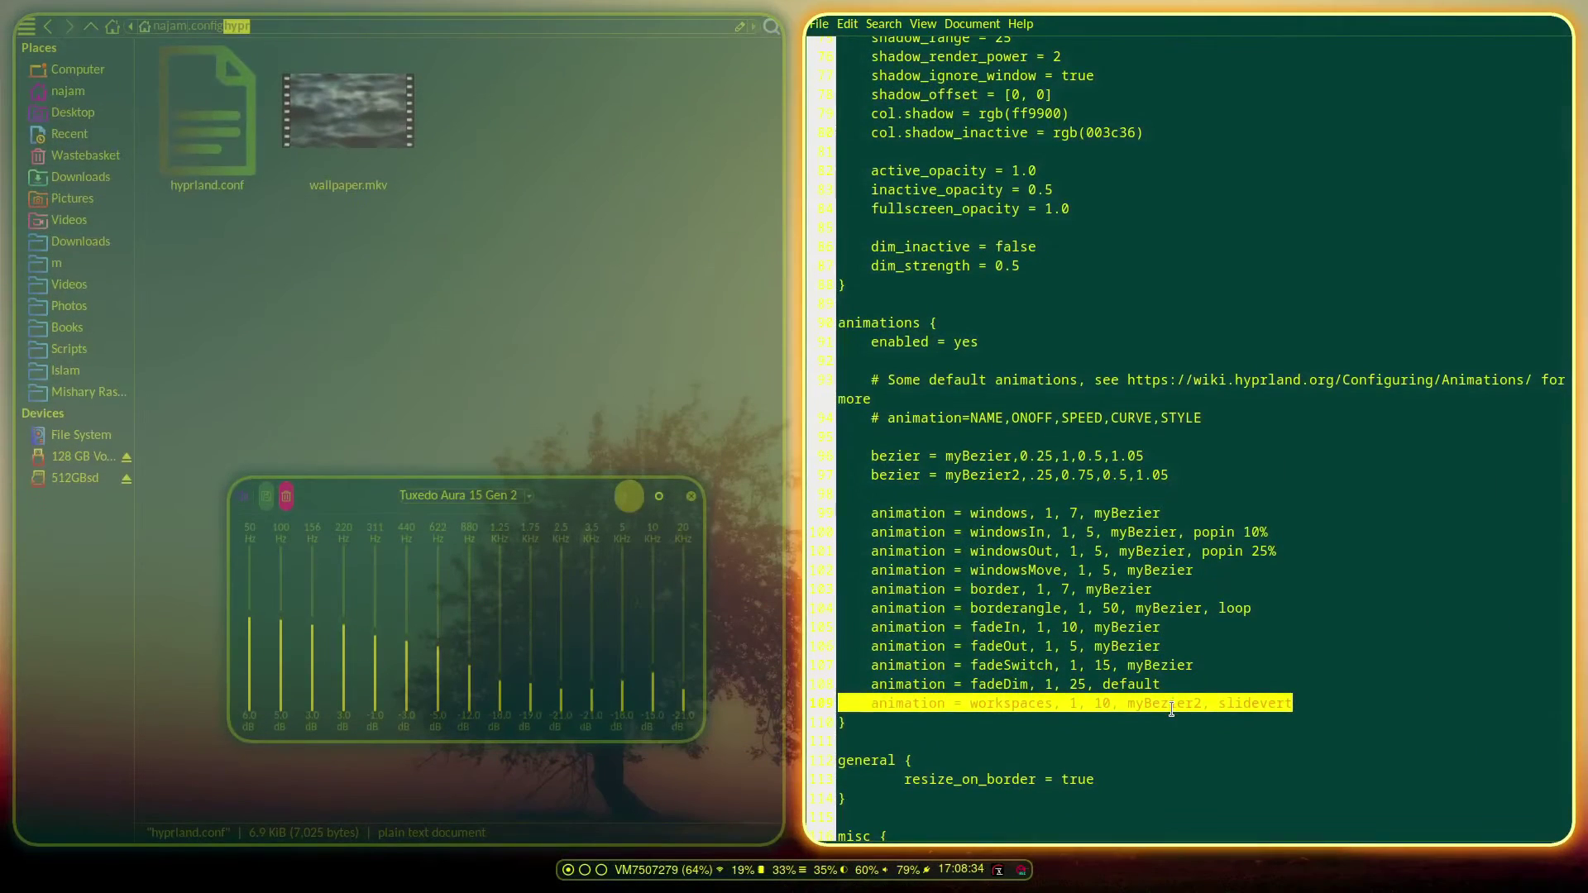
click(1057, 698)
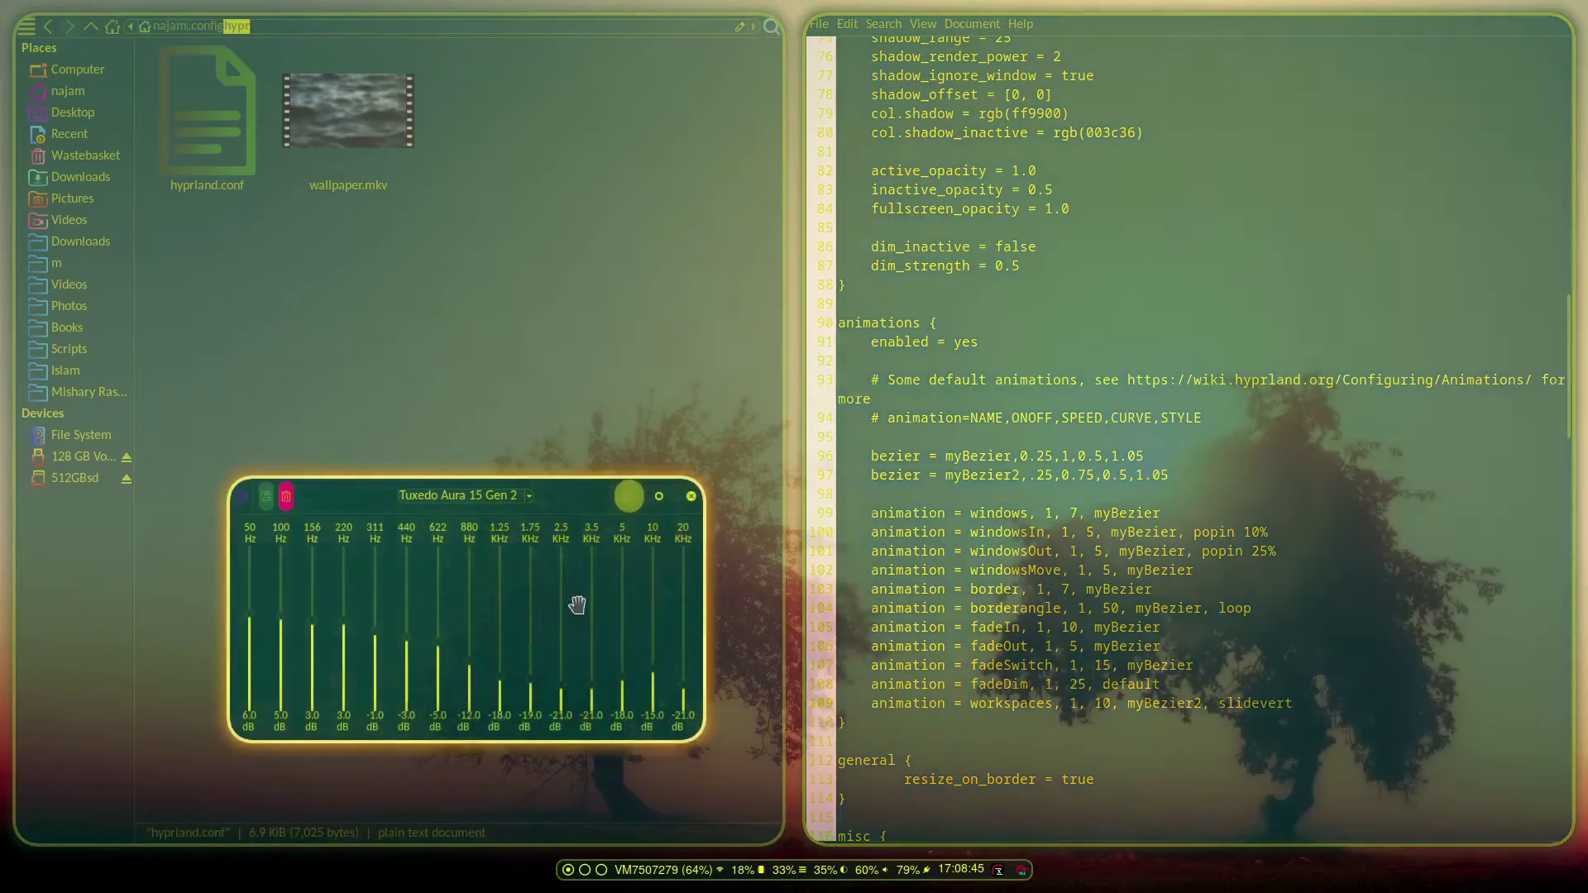
Move the floating equalizer window around to preview the window movement animation, and tile it below the file manager.
drag(577, 603, 615, 538)
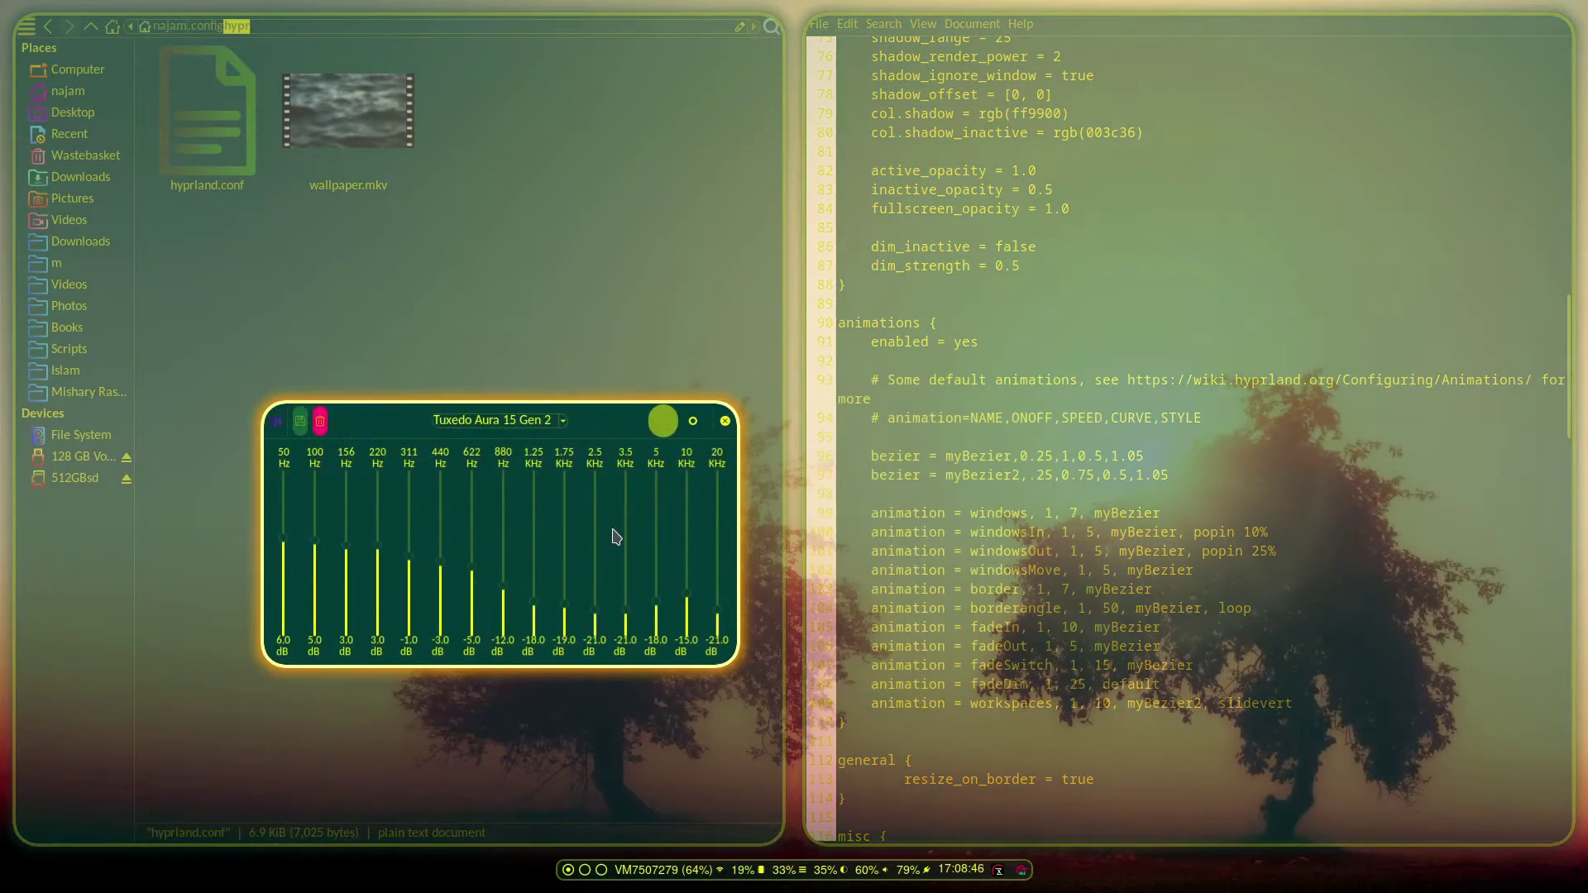
drag(645, 597, 554, 614)
drag(553, 614, 546, 689)
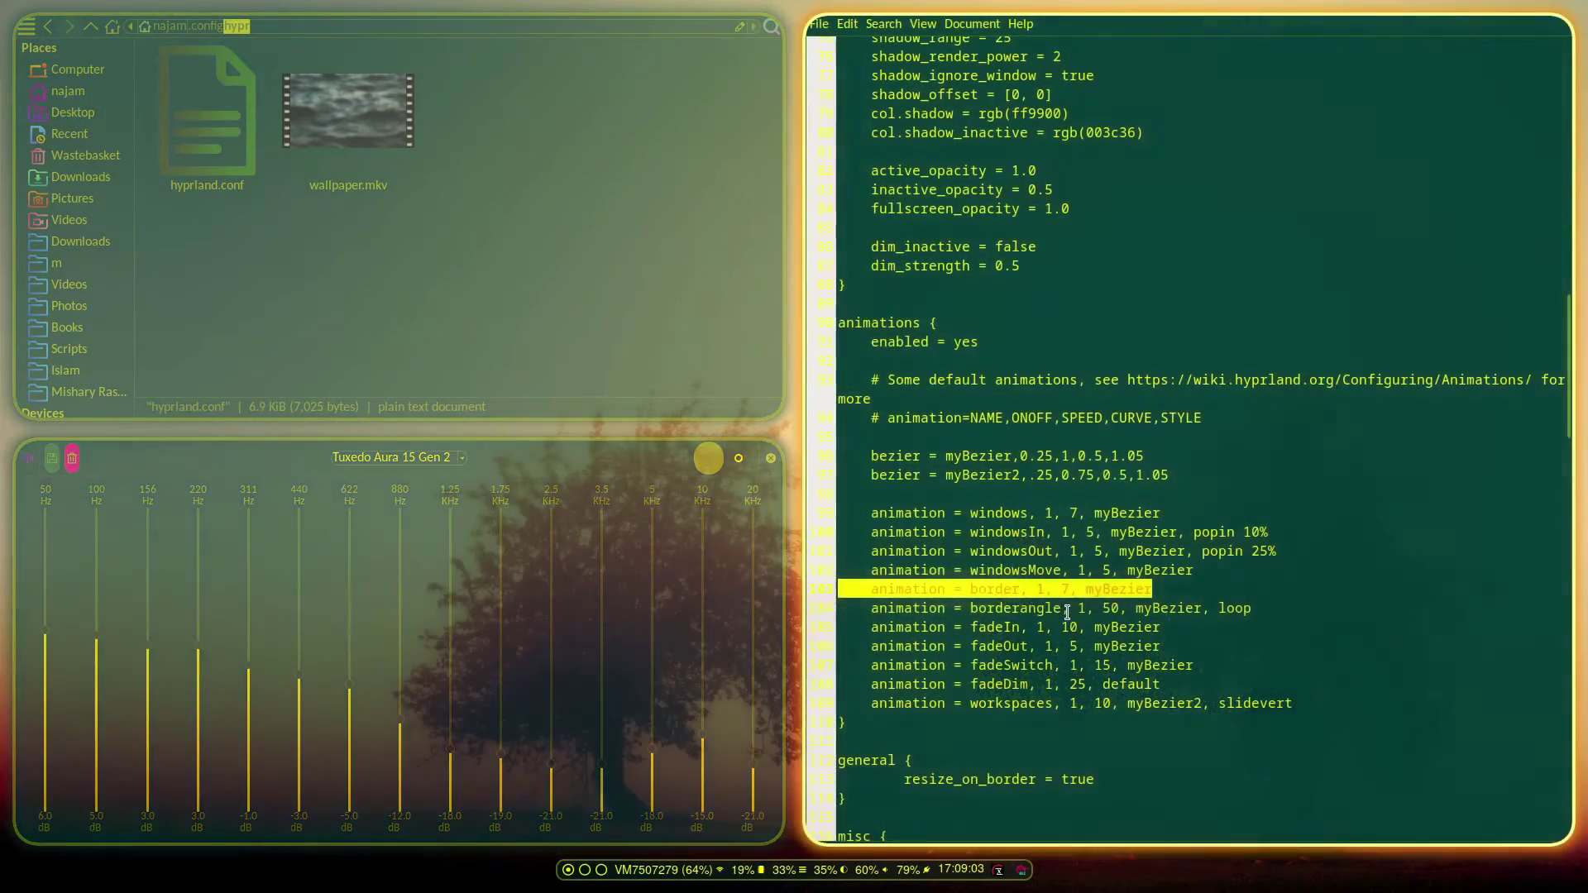
Examine the borderangle and fadeIn animation lines, and restore myBezier as the fadeSwitch curve after trying default.
click(1067, 611)
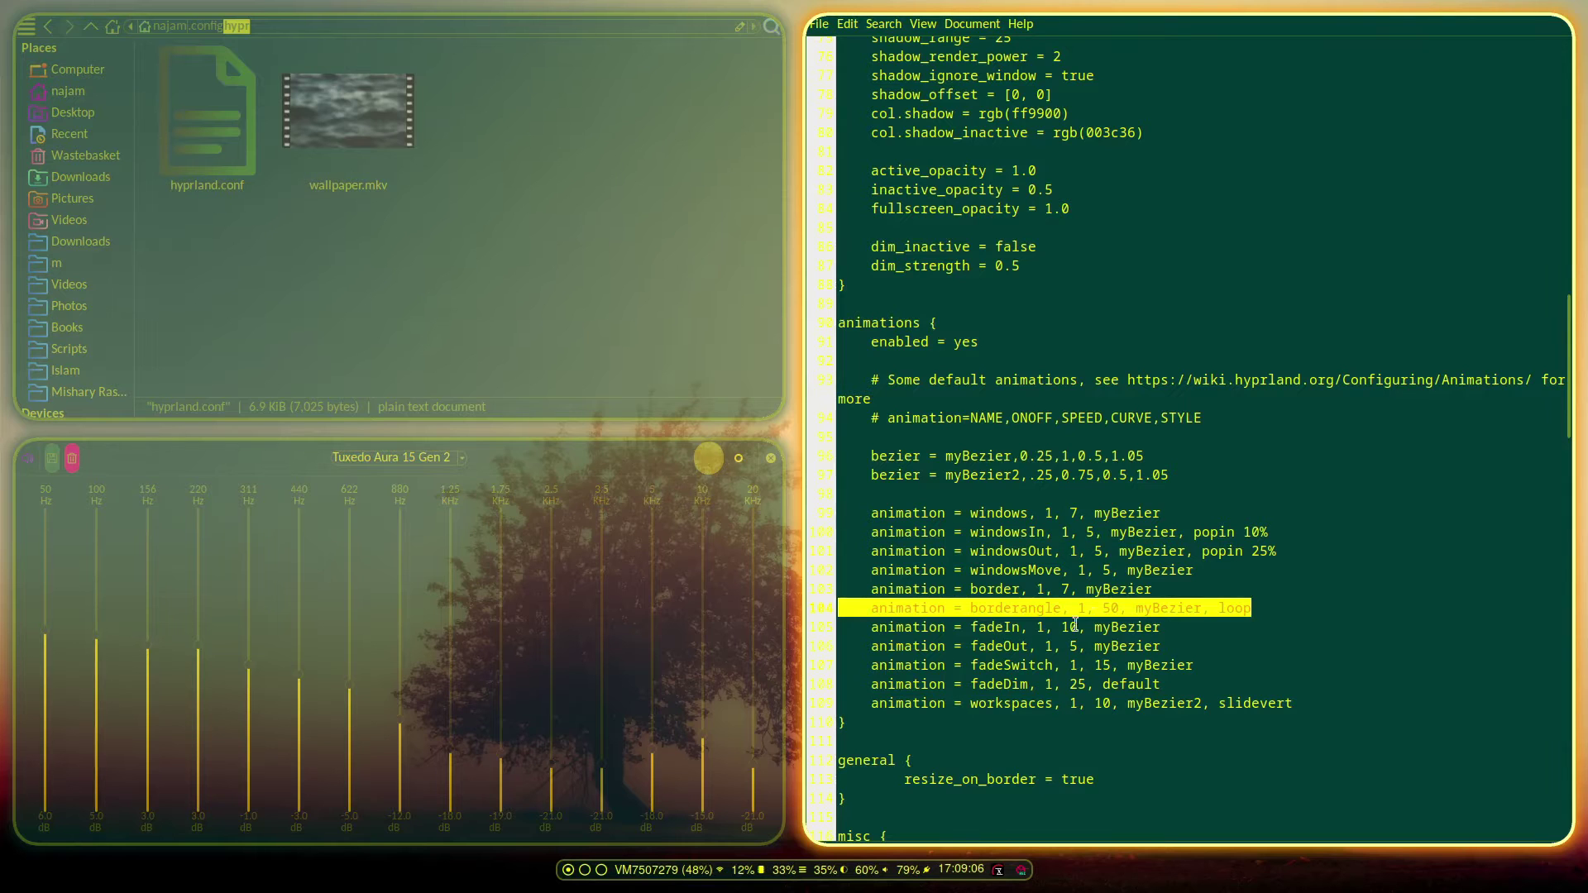
triple_click(1035, 630)
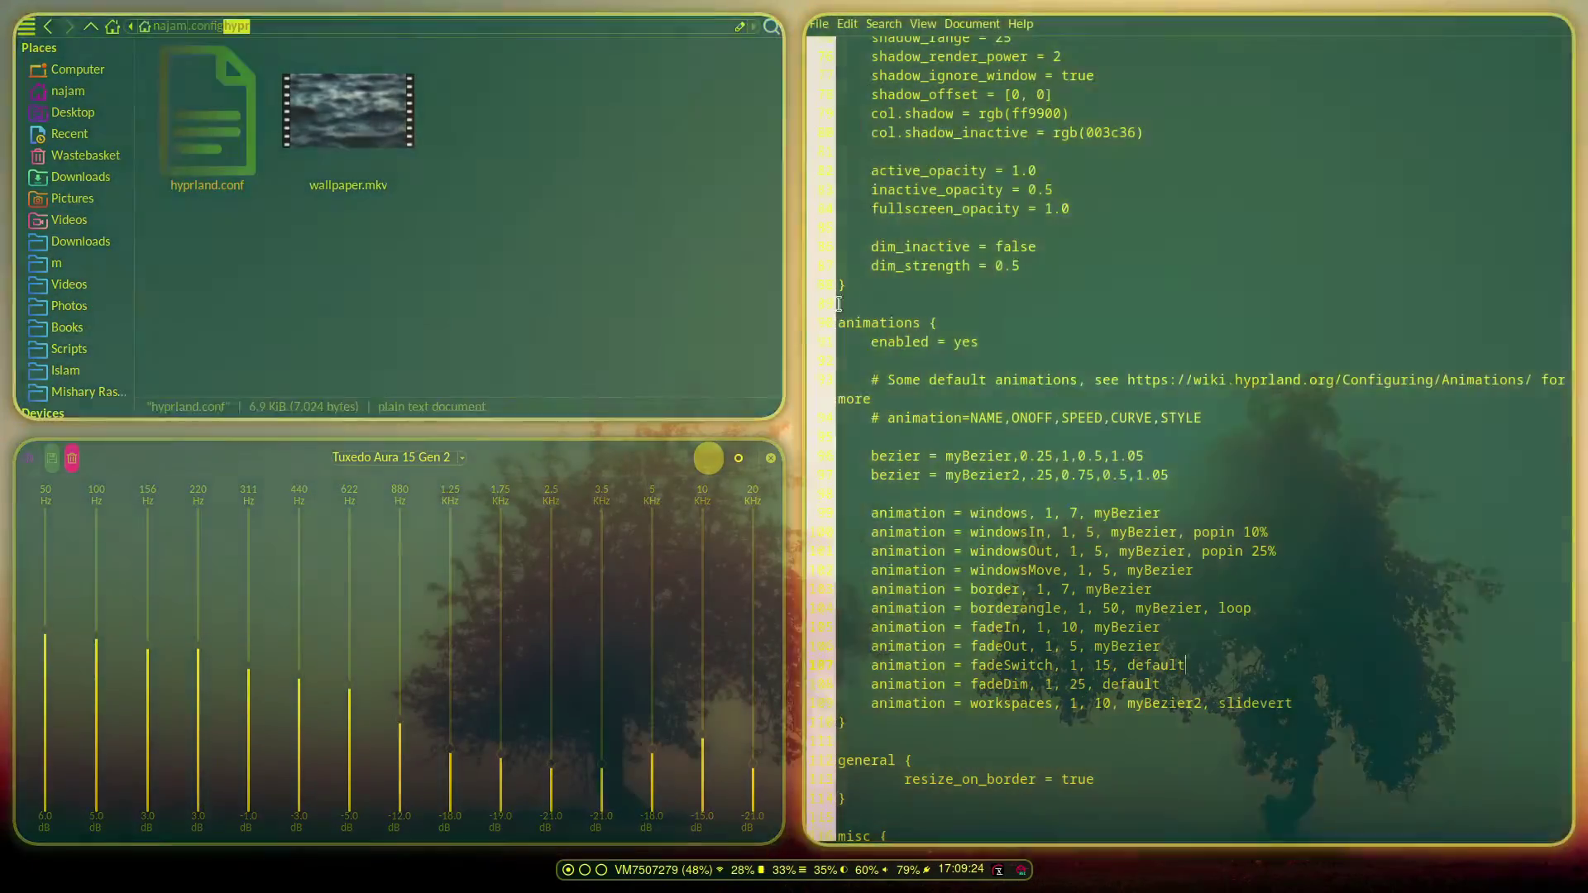
key(BackSpace)
key(BackSpace)
key(BackSpace)
key(BackSpace)
key(BackSpace)
key(BackSpace)
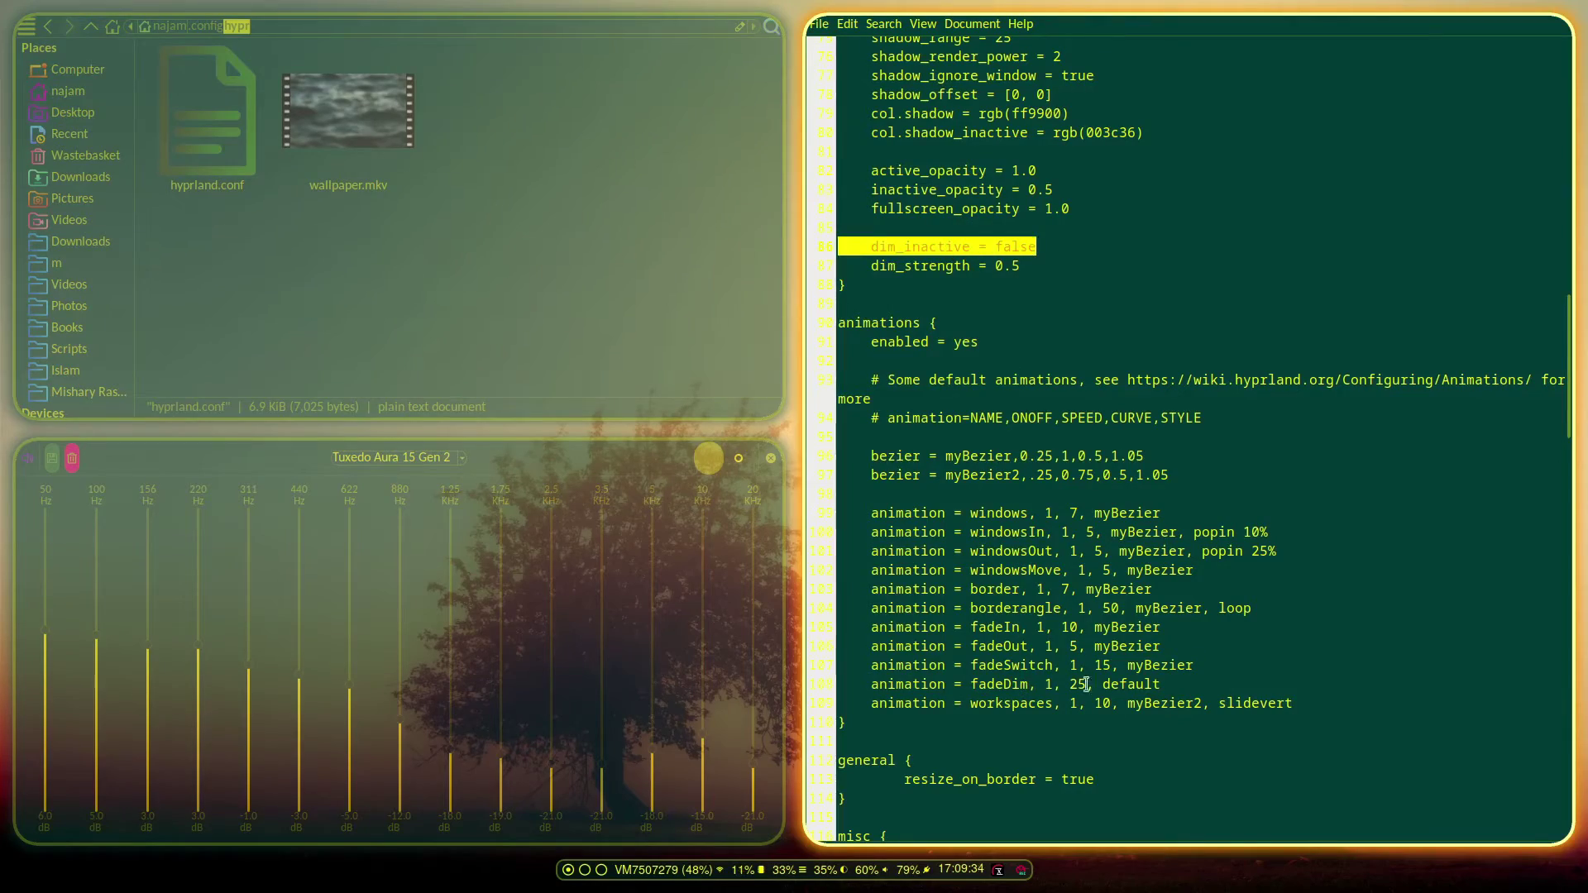
Swipe back and forth between workspaces 1 and 2 to watch the workspaces animation follow the gesture.
scroll(1119, 702, down, 2)
scroll(1119, 702, up, 2)
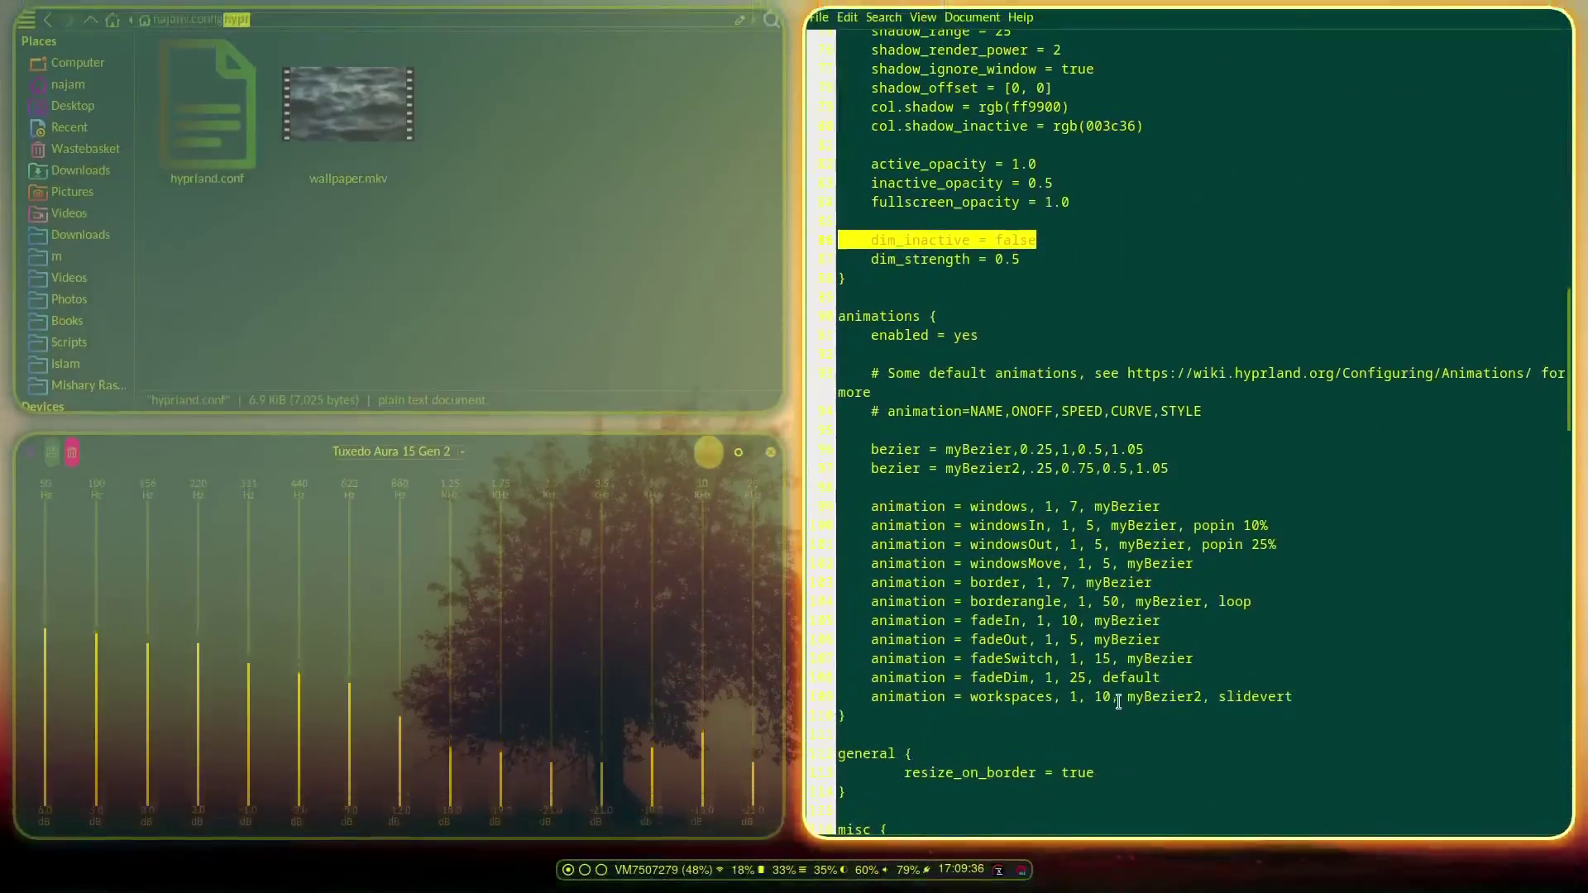
scroll(1119, 702, down, 2)
scroll(1118, 701, up, 1)
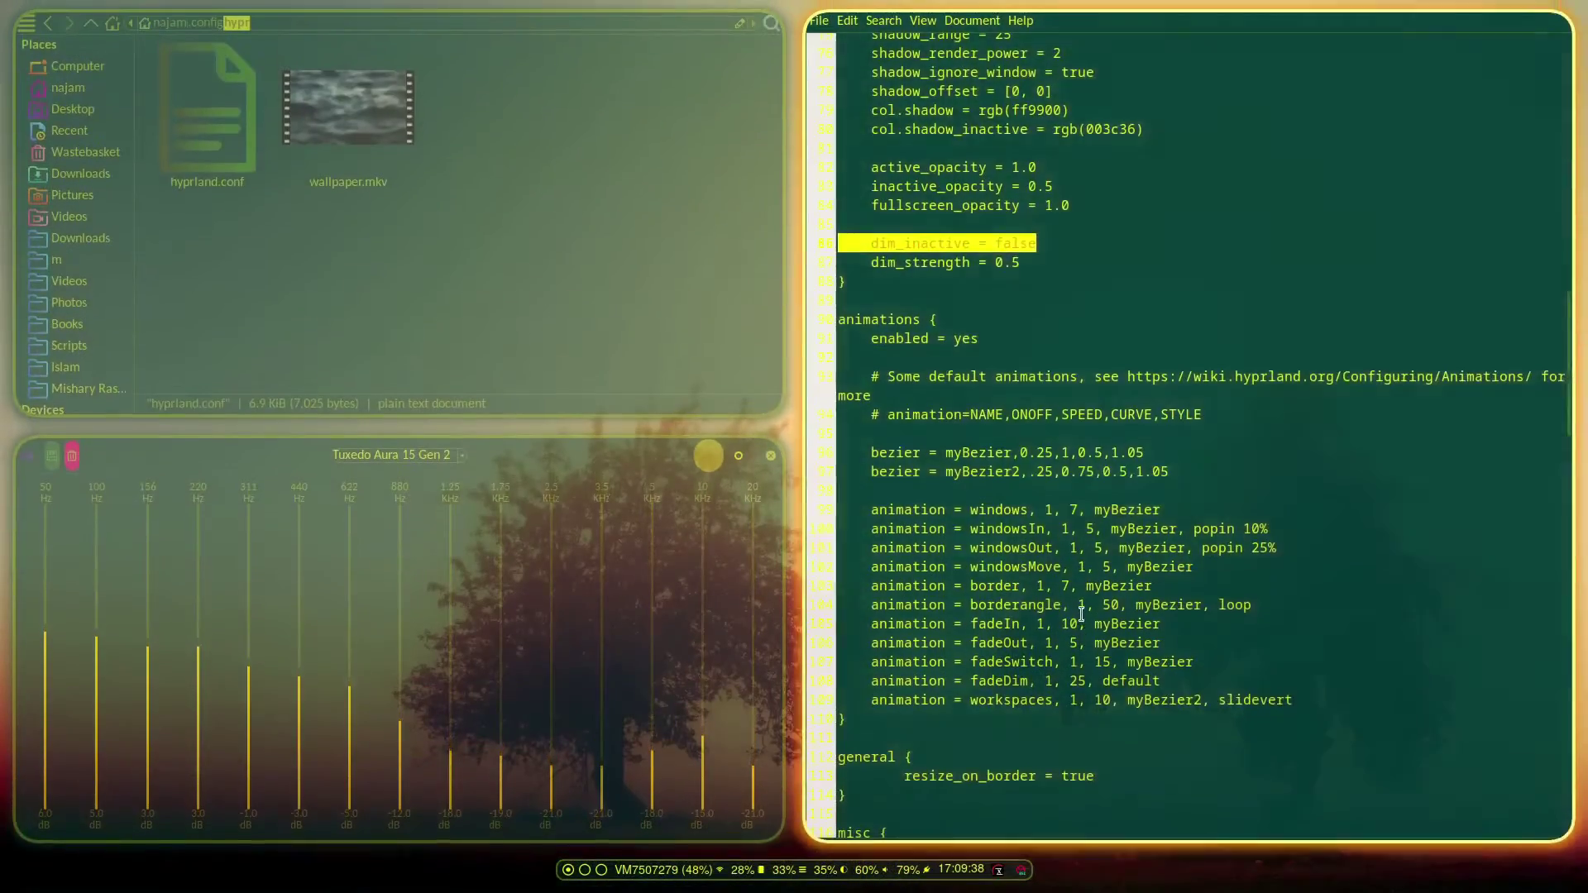
Bring the general section with resize_on_border into view, and resize the tiled equalizer window by its corners.
scroll(1080, 613, down, 1)
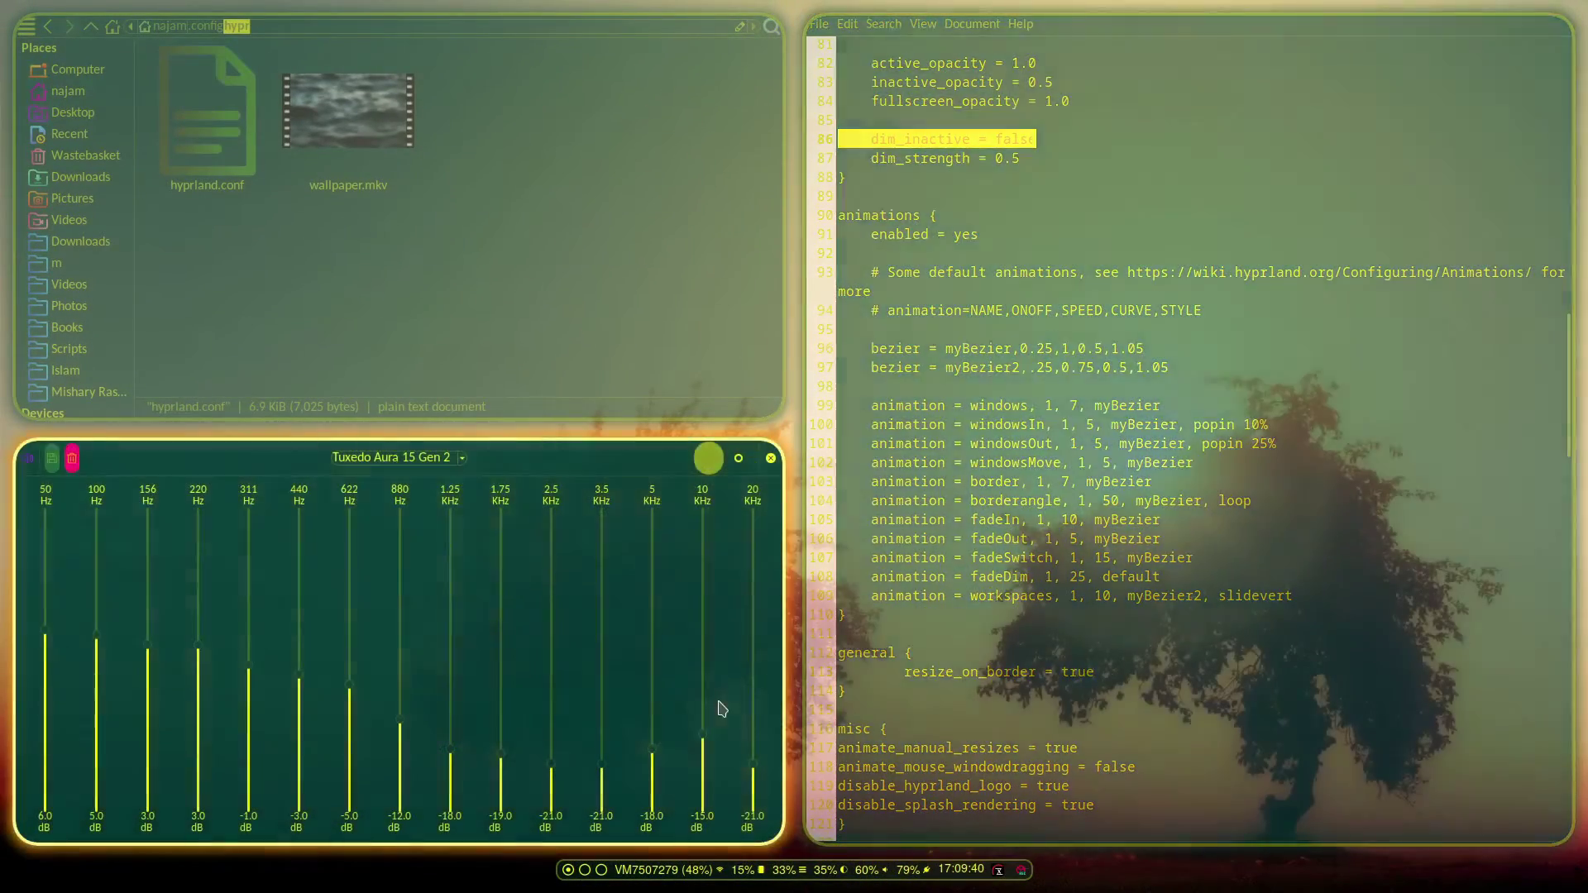
drag(778, 841, 726, 806)
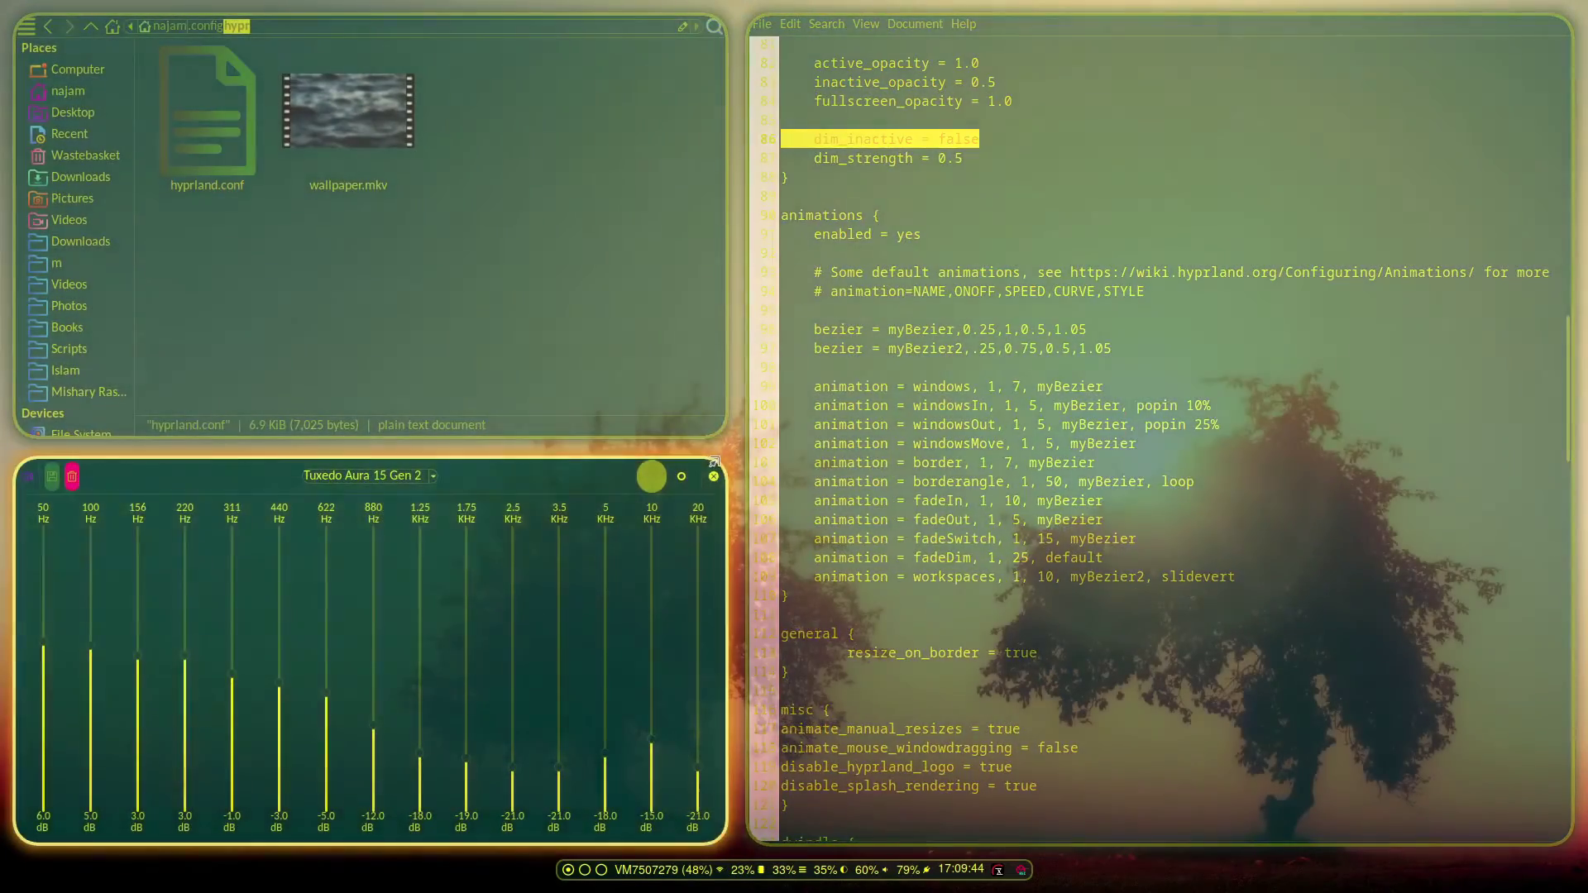
drag(727, 464, 760, 576)
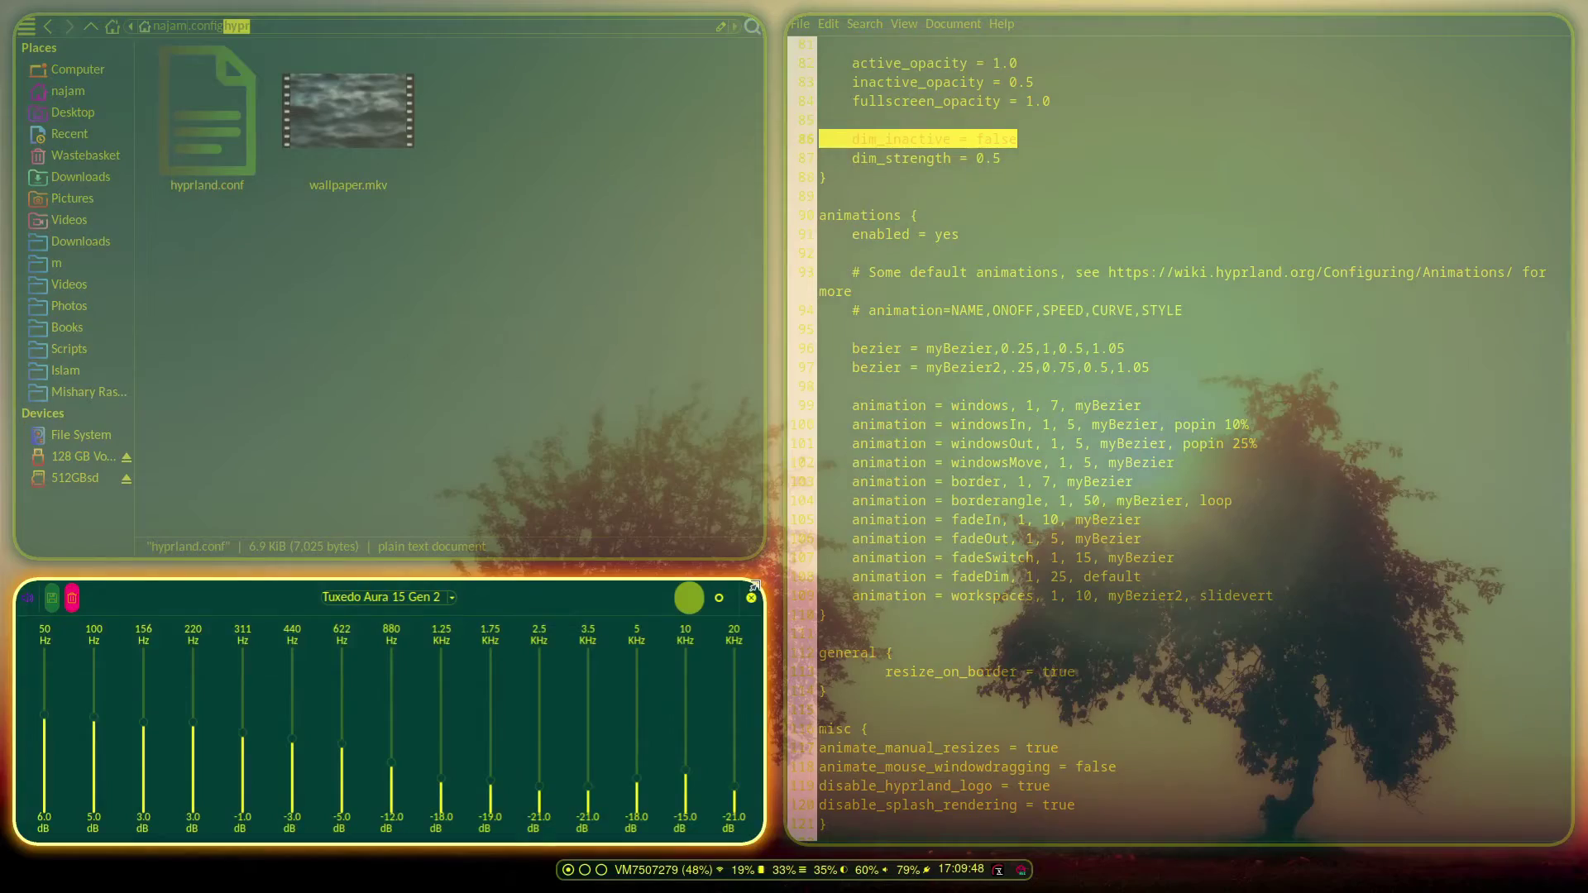
Float the equalizer window, move it over the file manager, resize it slightly from its corner, and tile it again.
key(super+v)
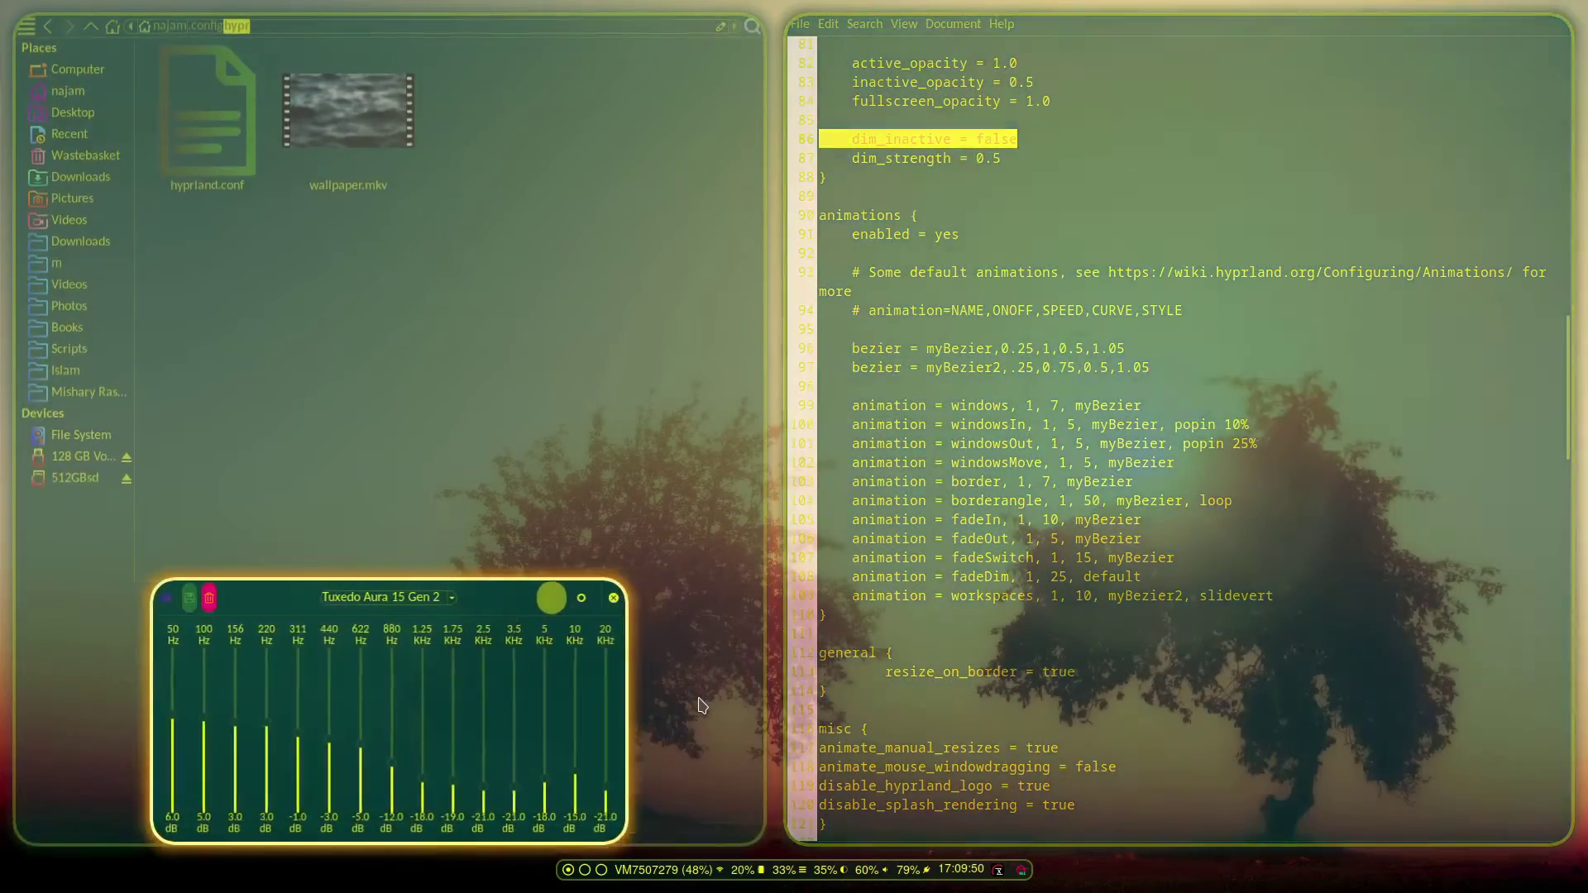
drag(628, 623, 691, 547)
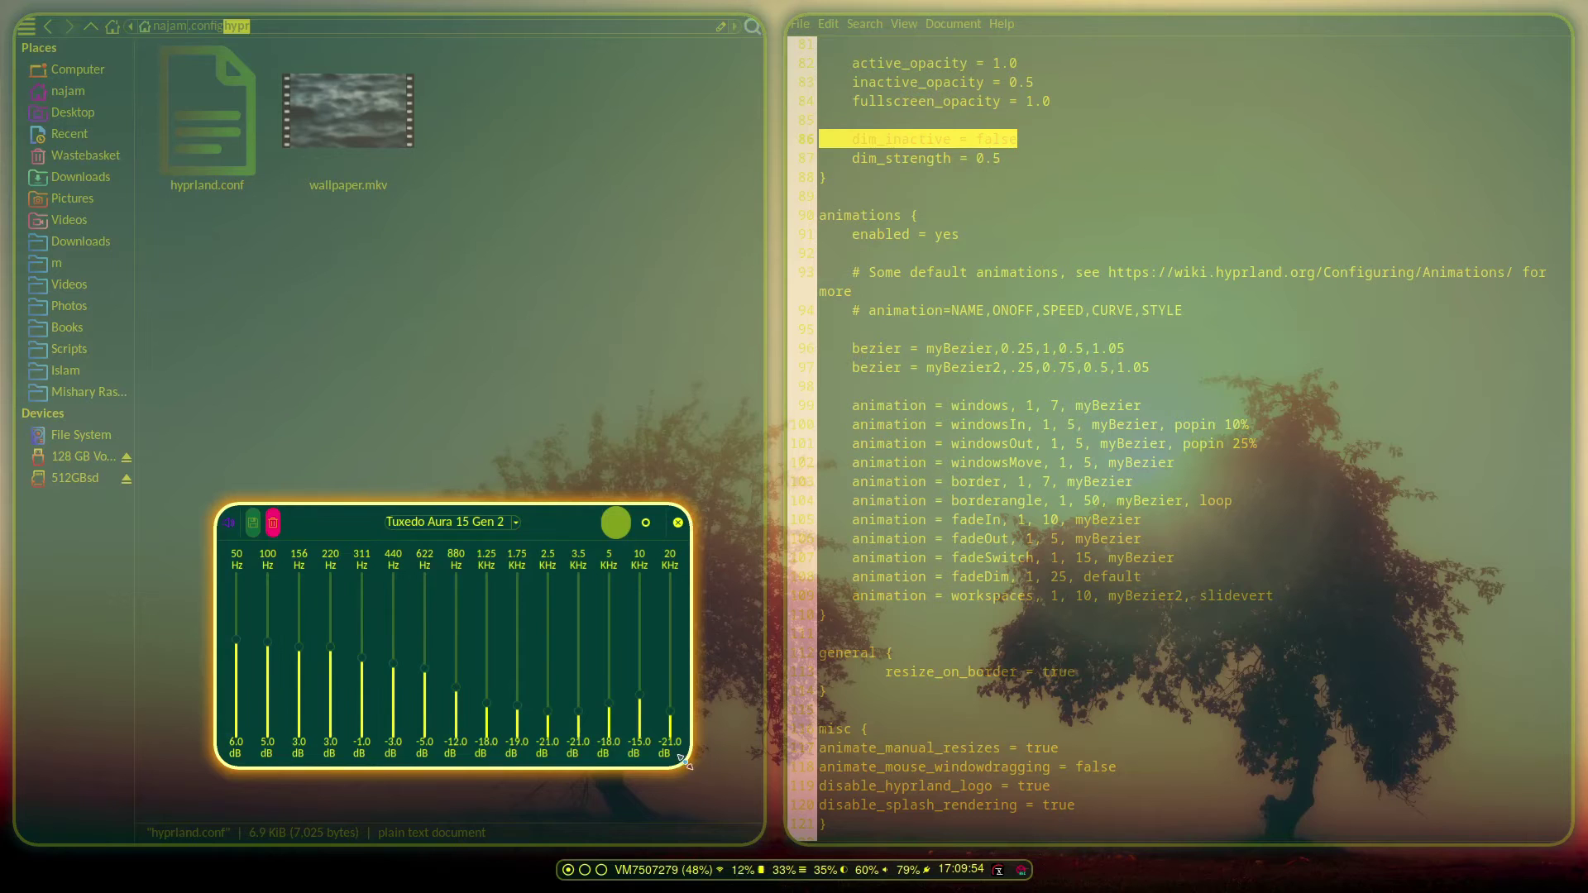
mouse_move(684, 759)
mouse_down()
mouse_move(881, 662)
mouse_move(678, 827)
mouse_move(720, 773)
mouse_move(661, 744)
mouse_move(629, 698)
mouse_move(693, 769)
mouse_move(680, 773)
mouse_up()
key(super+v)
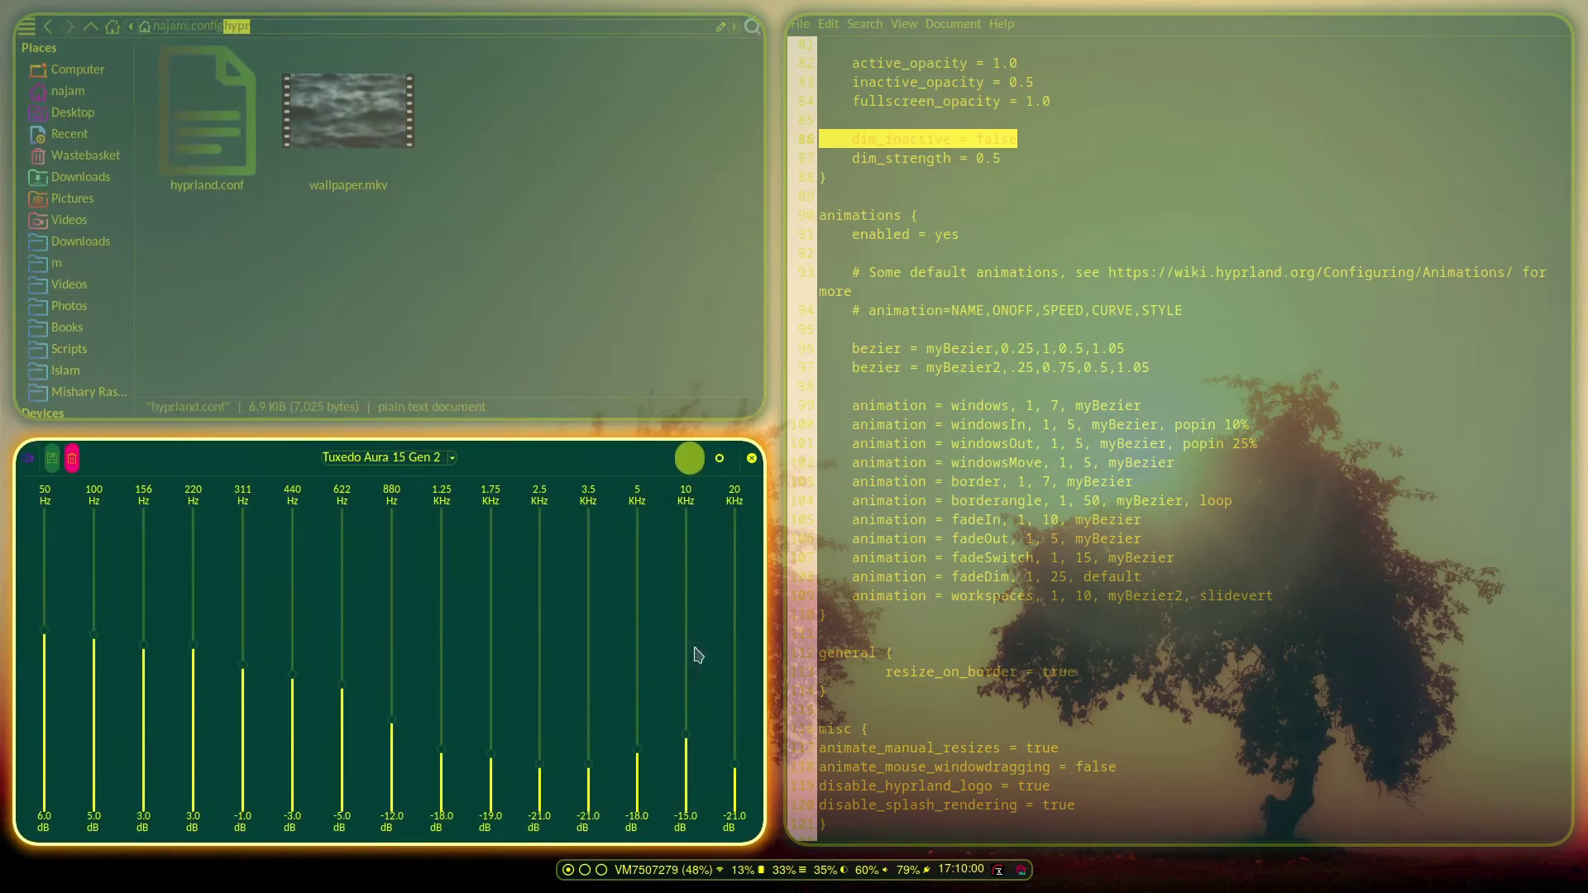
Review animate_manual_resizes in the misc section, and narrow the tiled equalizer window by its border to preview the animated resize.
scroll(1049, 639, down, 2)
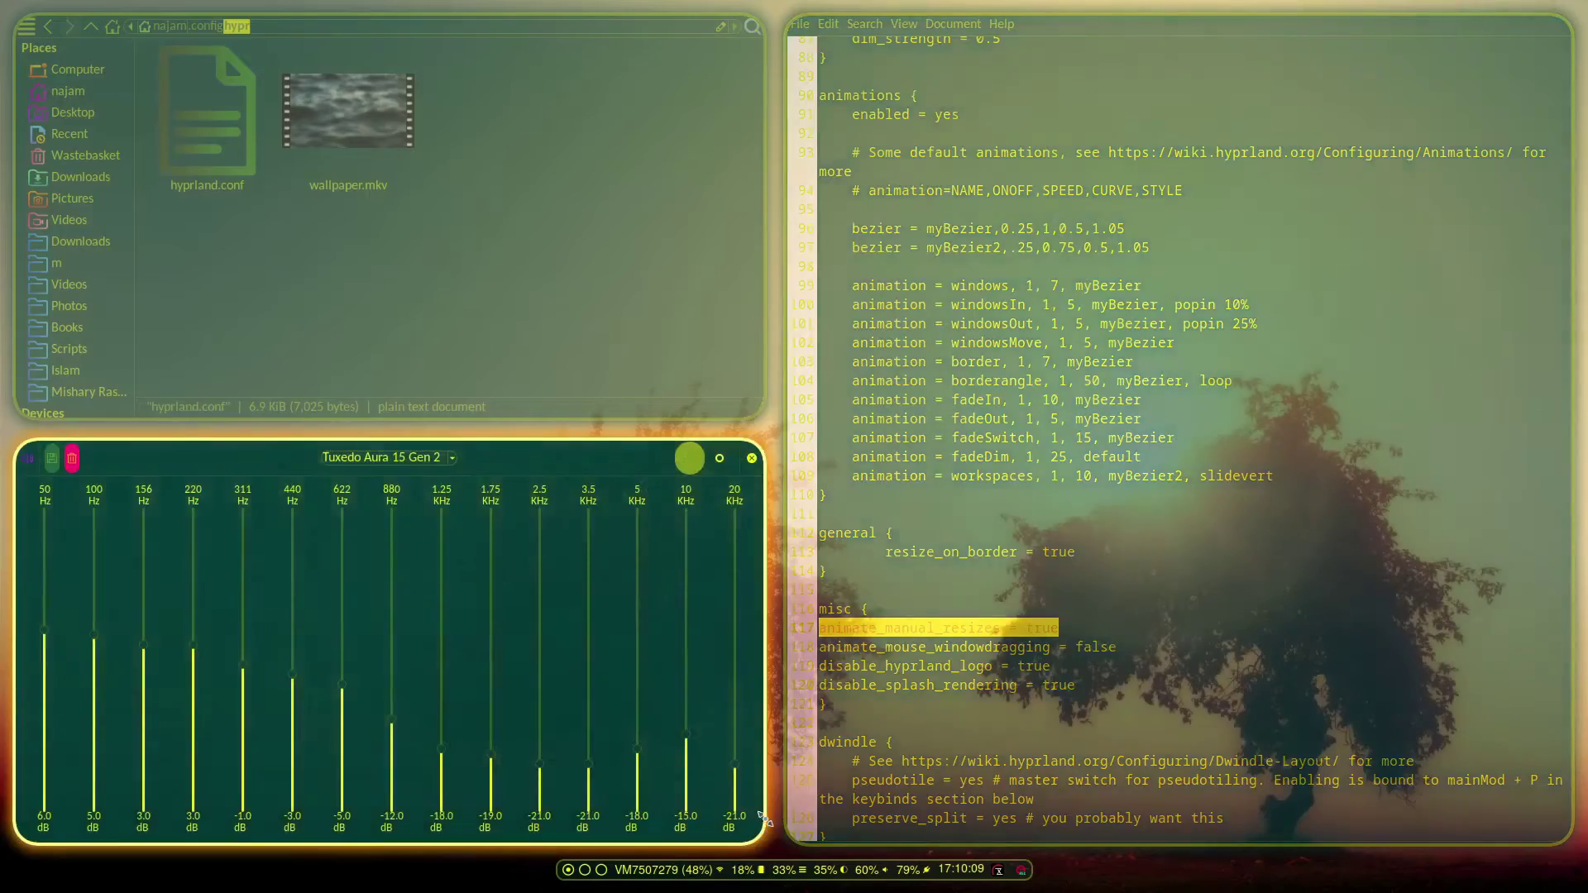
drag(784, 796, 798, 773)
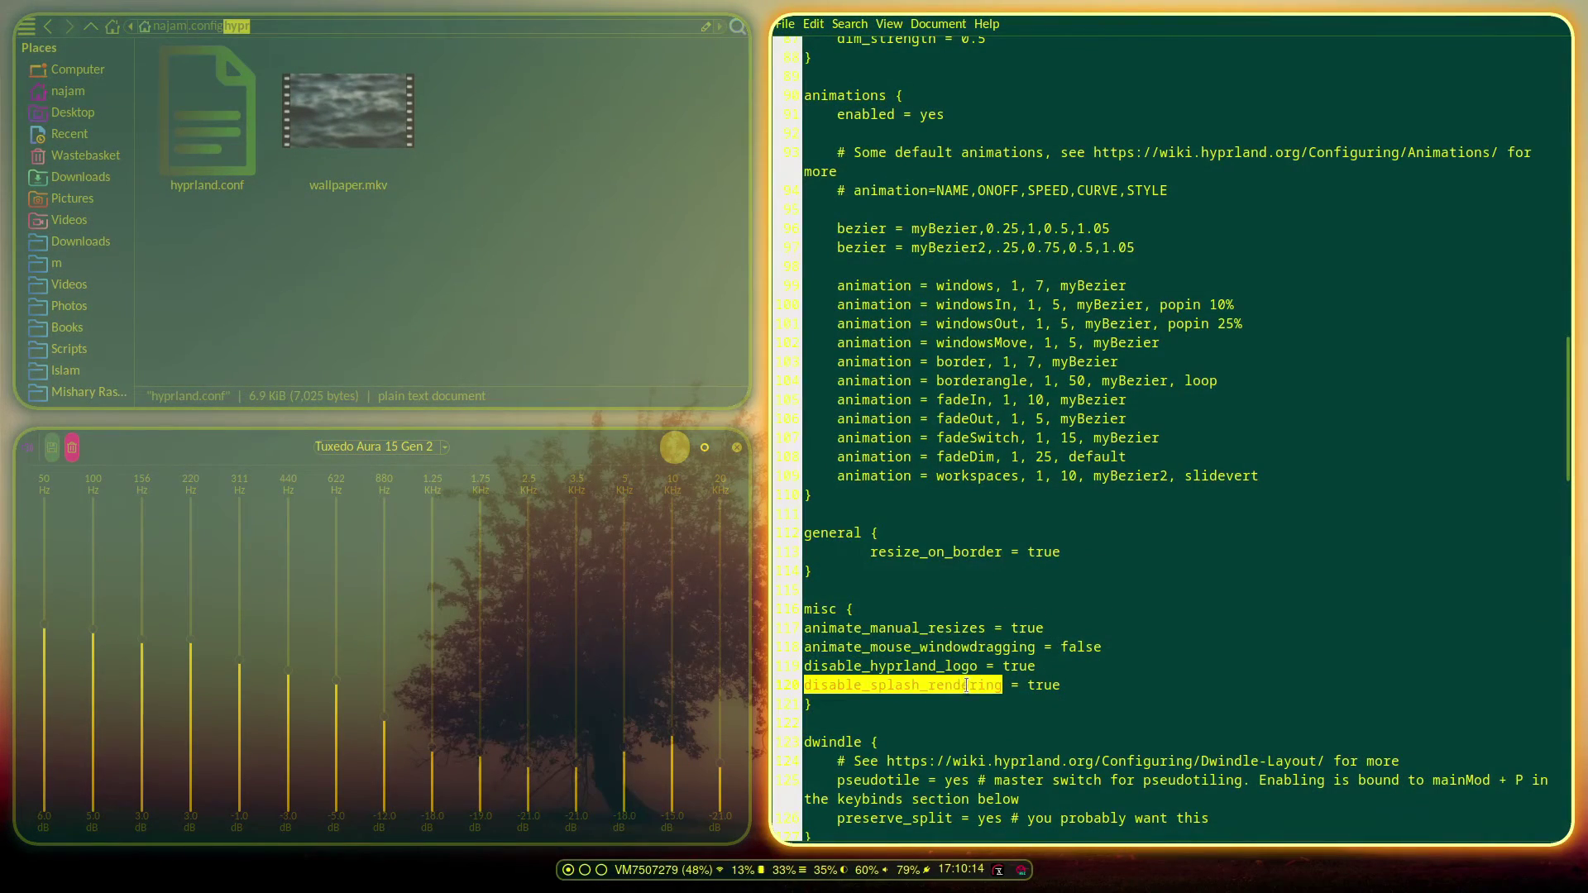
Examine the preserve_split, new_is_master and workspace_swipe settings in the dwindle, master and gestures sections, and try the workspace swipe.
scroll(1040, 574, down, 5)
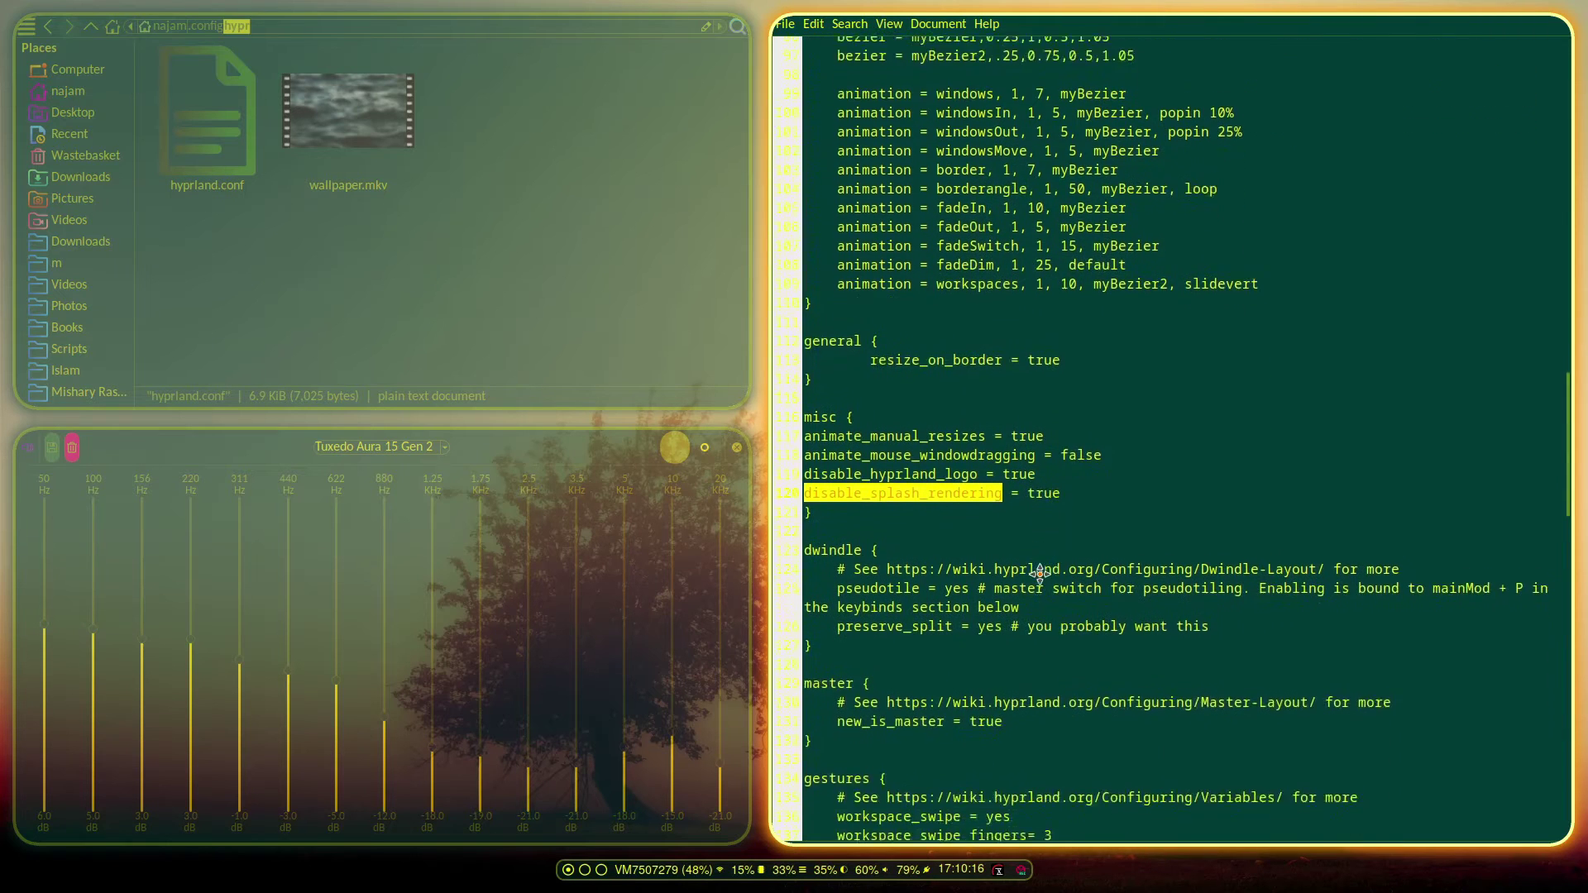
triple_click(978, 559)
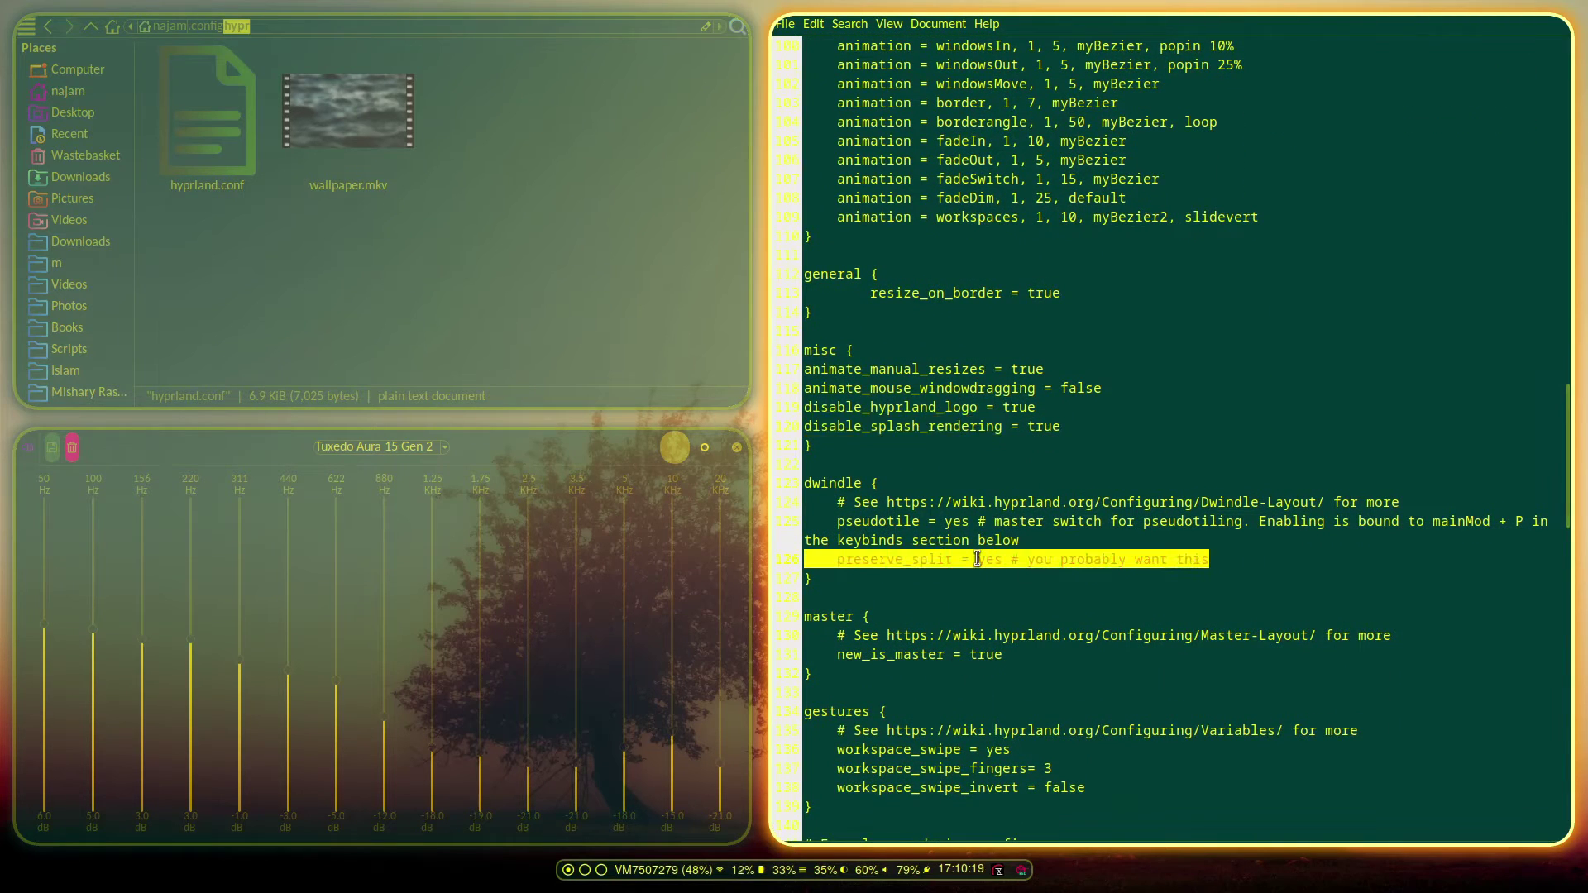
click(834, 488)
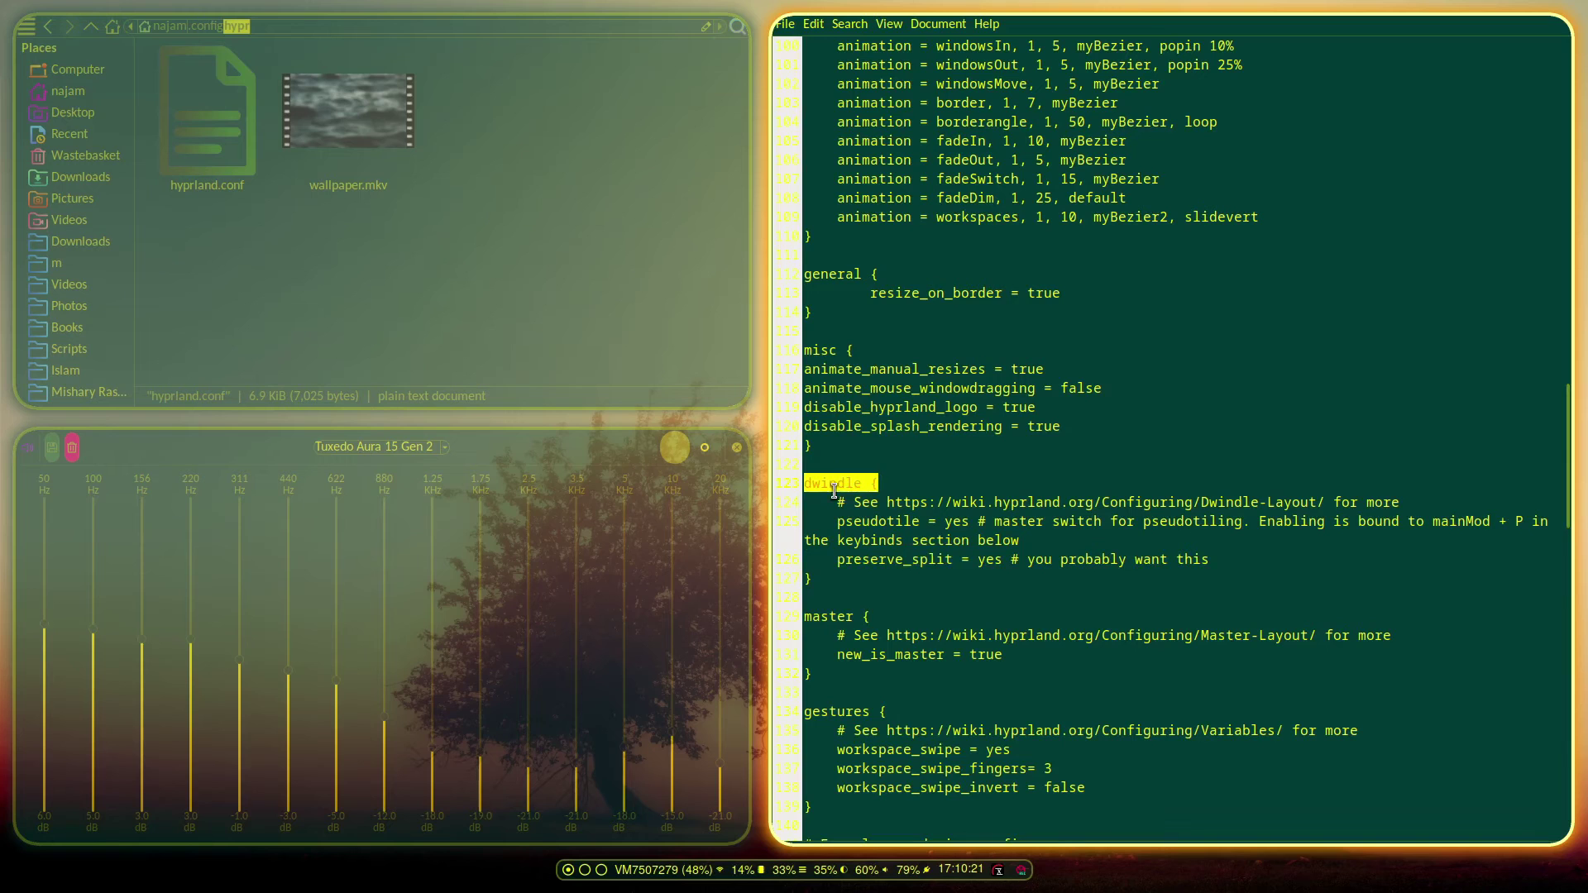
triple_click(968, 561)
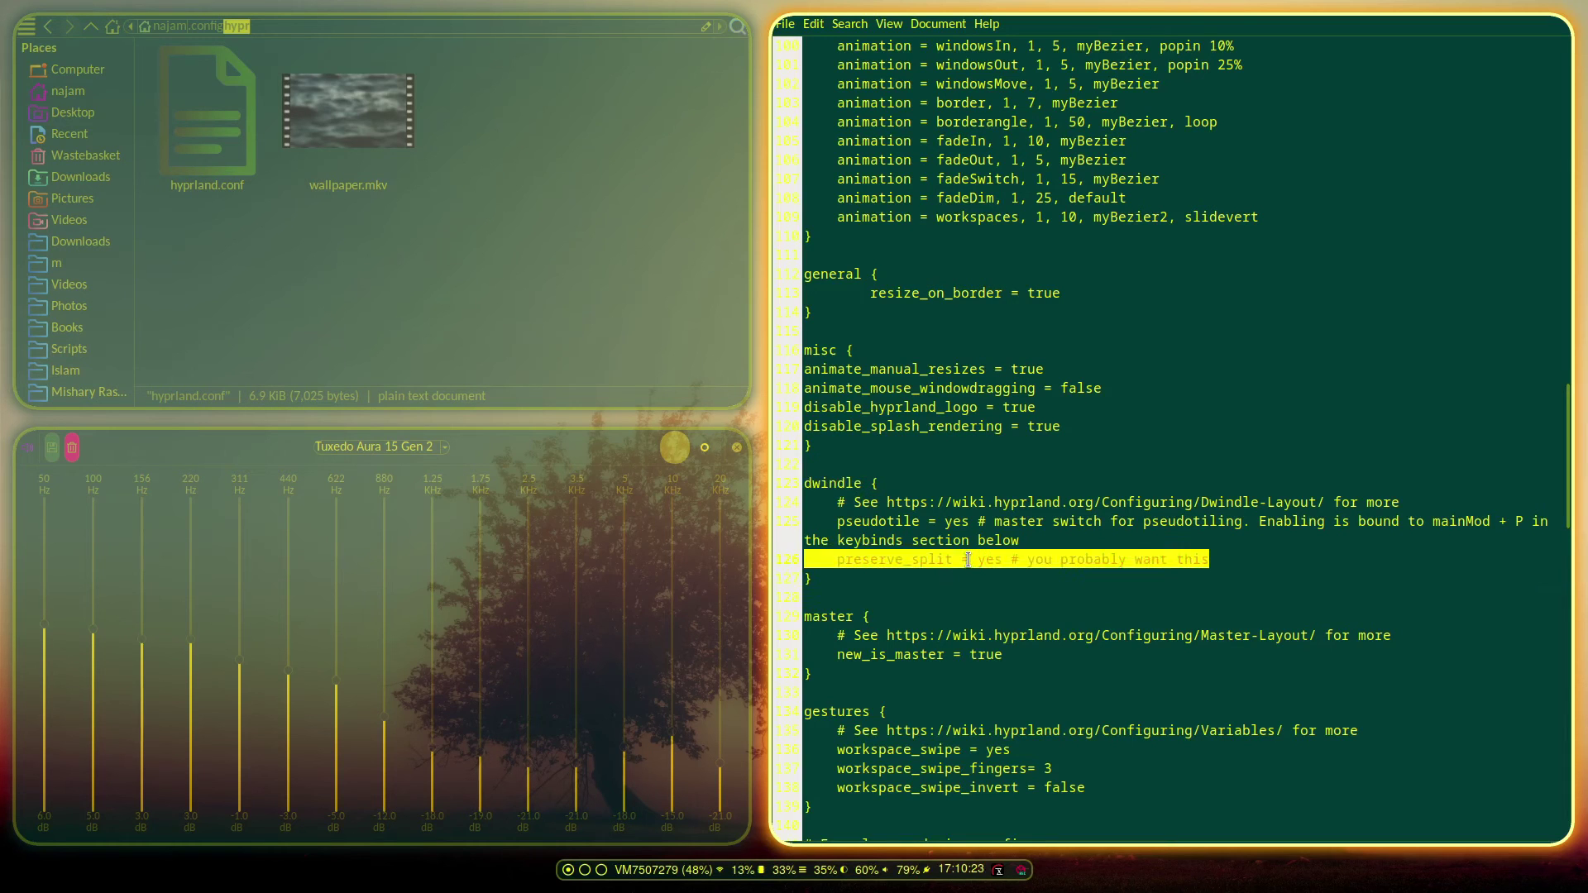
scroll(967, 561, down, 2)
click(938, 563)
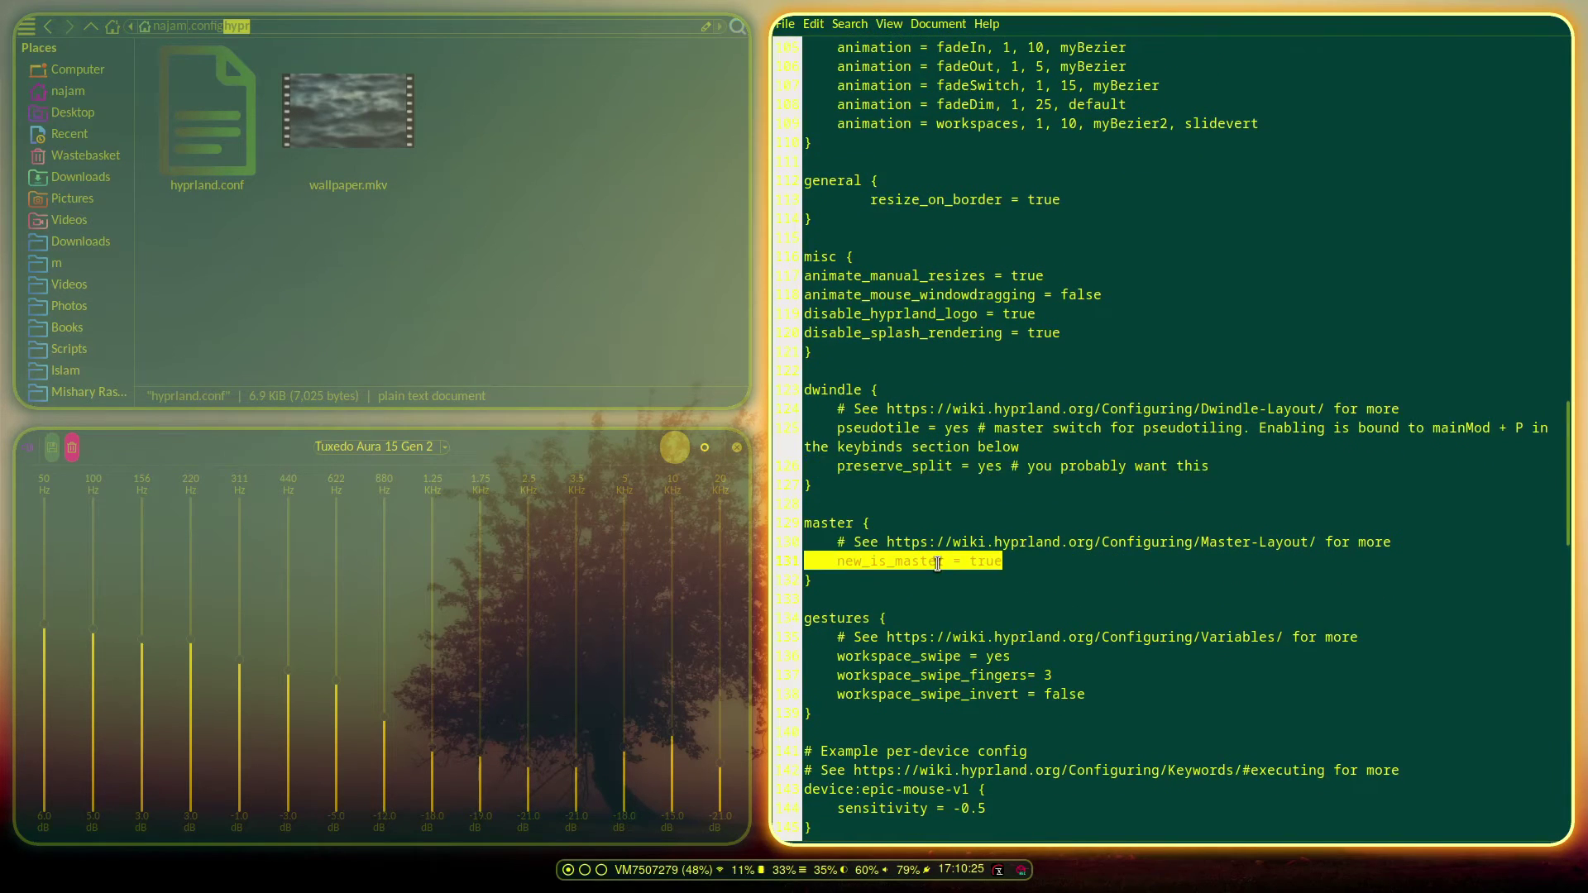
scroll(938, 563, down, 3)
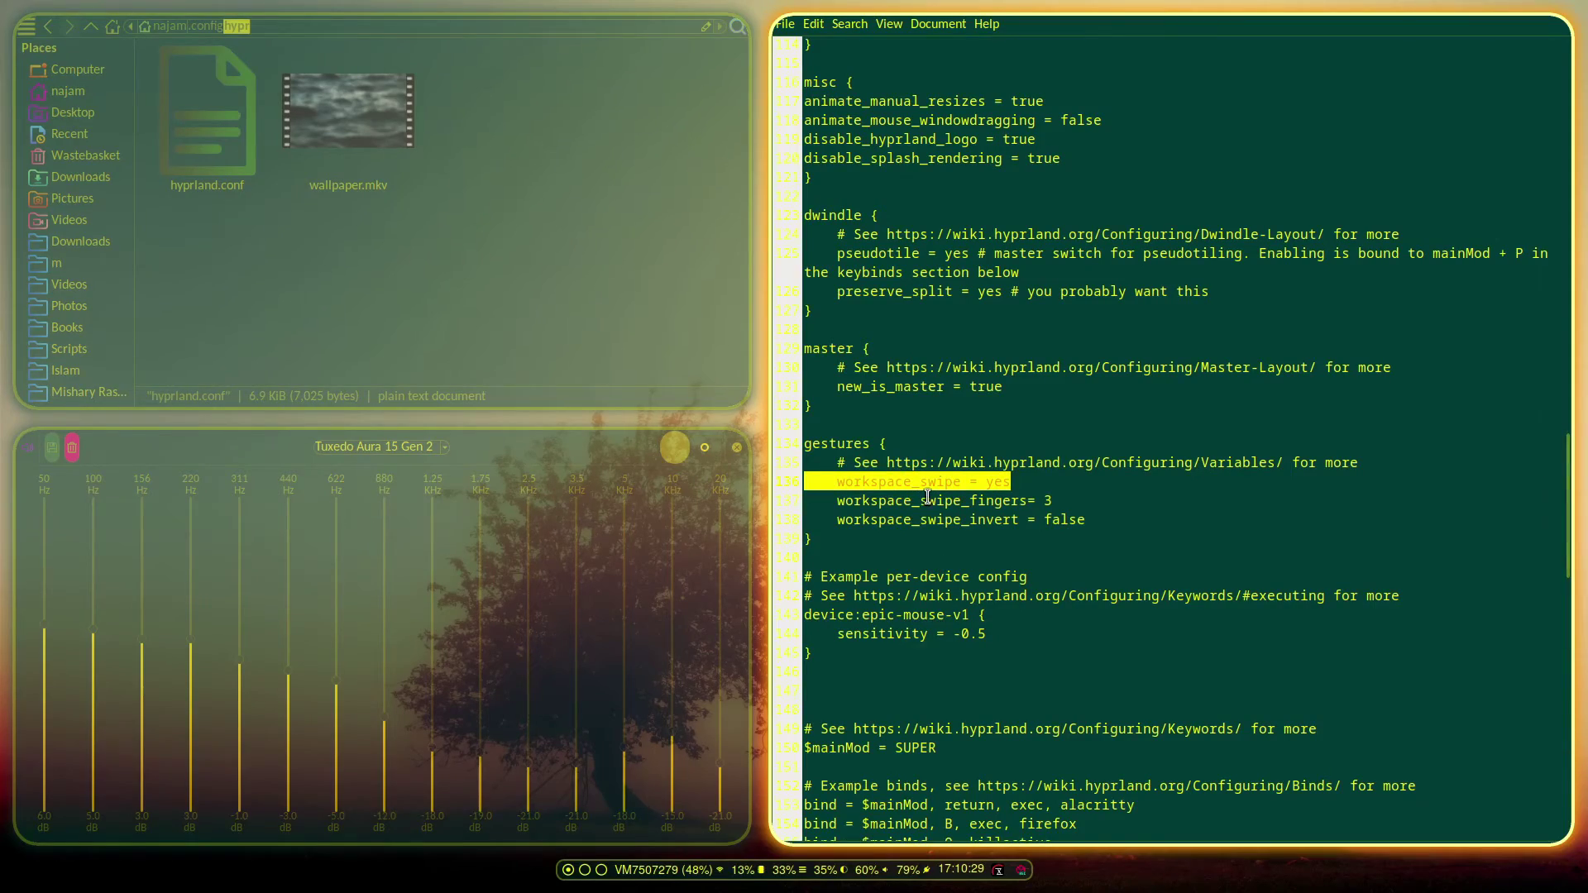
scroll(928, 496, down, 5)
scroll(928, 497, up, 2)
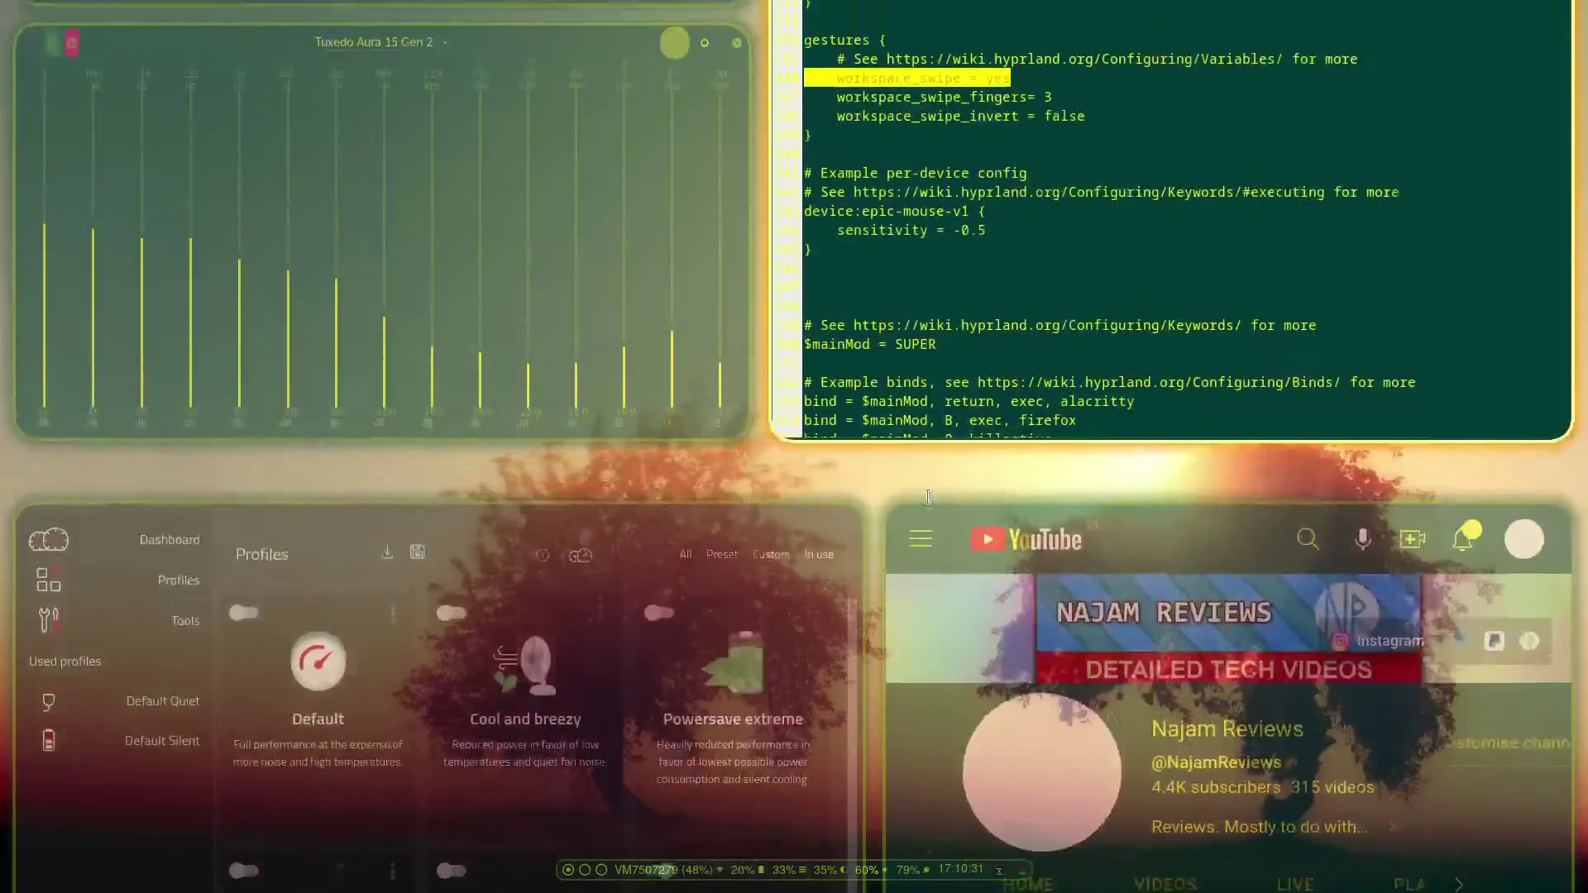
Change the workspaces animation style to slide, and switch between workspaces 1 and 2 to preview the horizontal transition.
scroll(928, 496, up, 5)
scroll(1017, 380, up, 6)
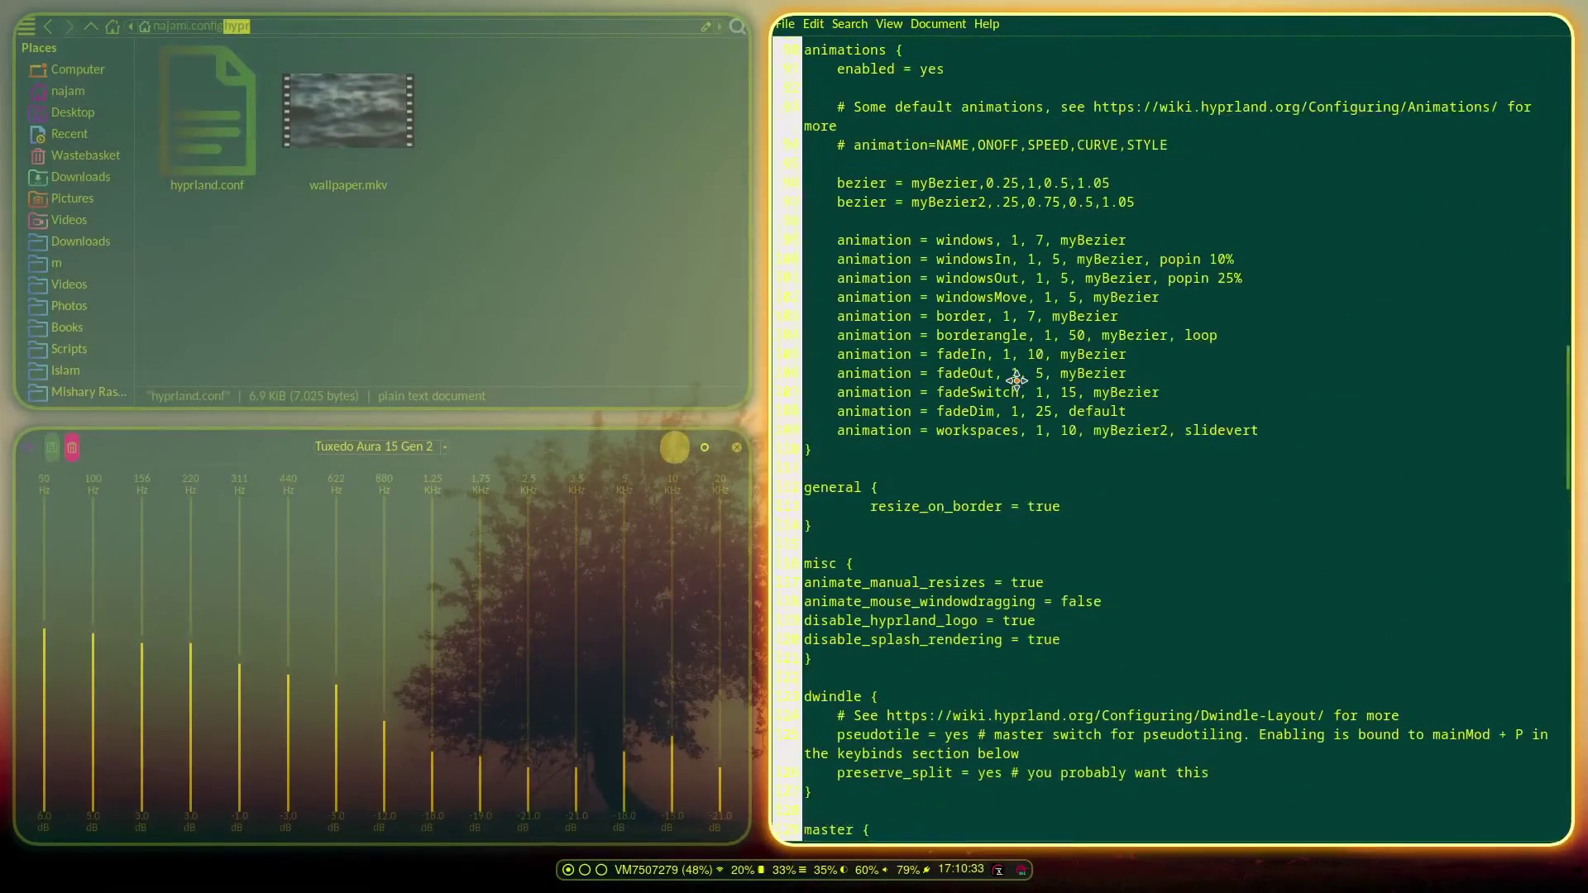
scroll(1034, 389, up, 1)
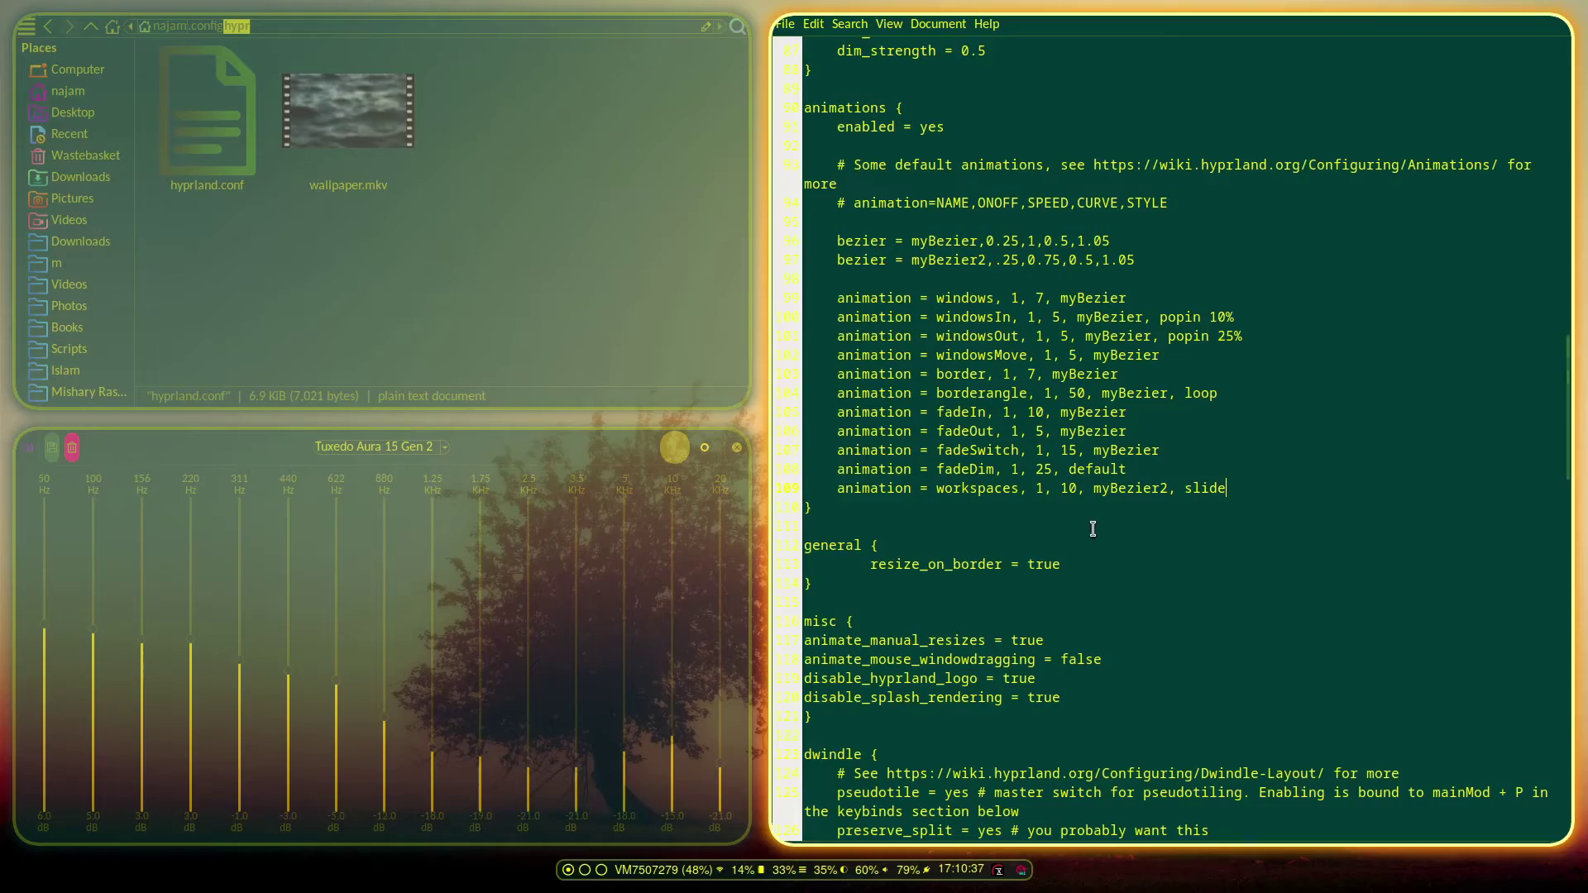
scroll(1094, 529, right, 5)
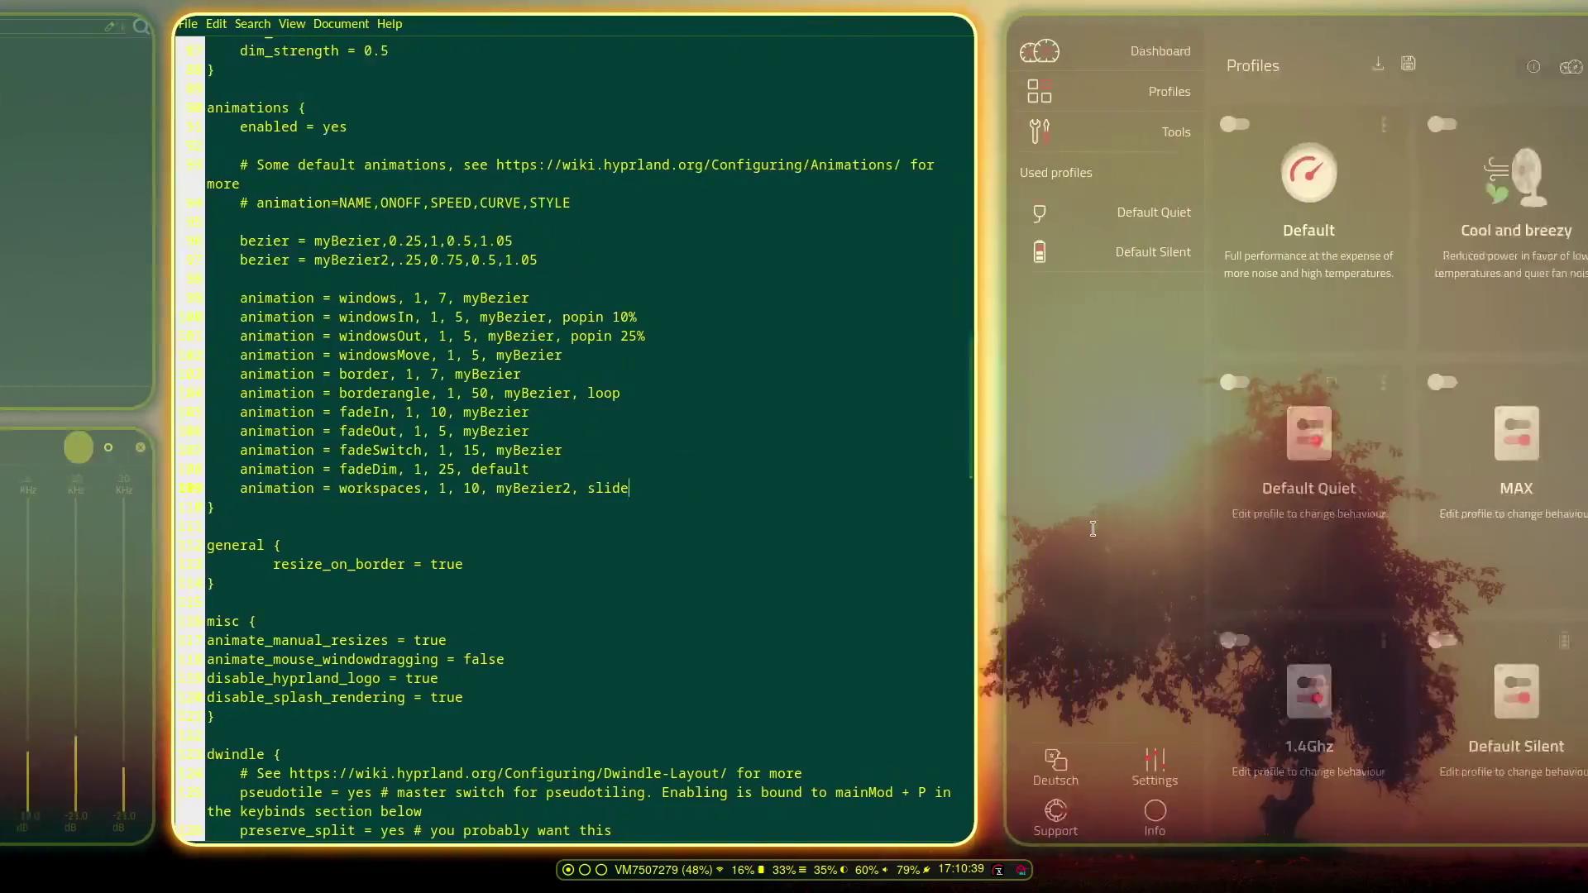
scroll(1094, 529, left, 3)
key(super+Right)
key(super+Left)
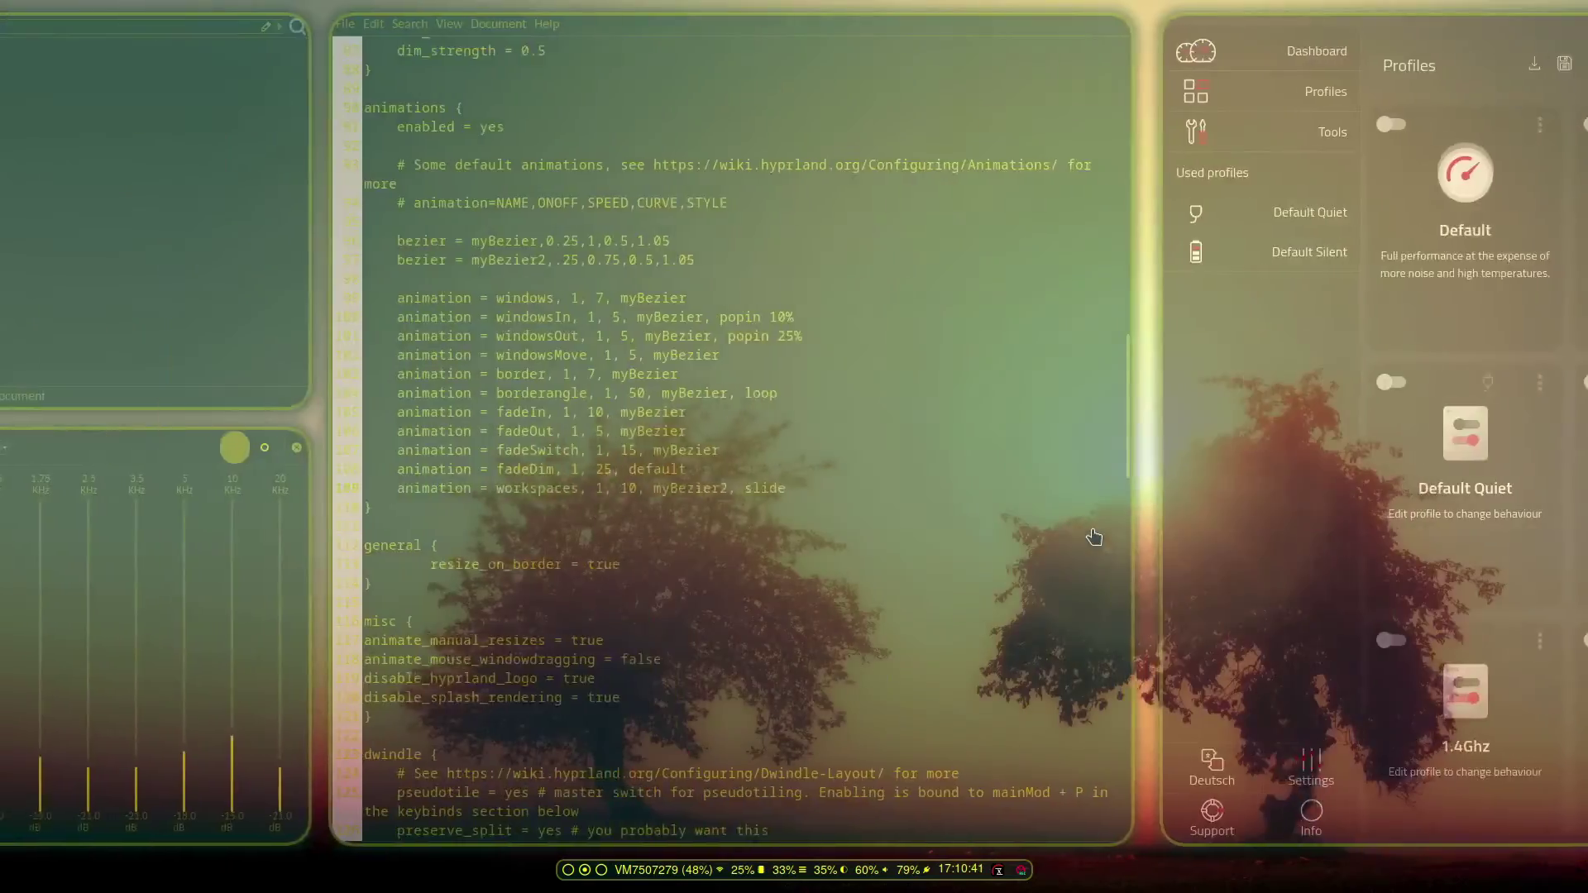
Undo the change to the workspaces animation style, save hyprland.conf, and switch between workspaces 1 and 2 to check the transition.
key(ctrl+z)
key(ctrl+s)
key(super+Right)
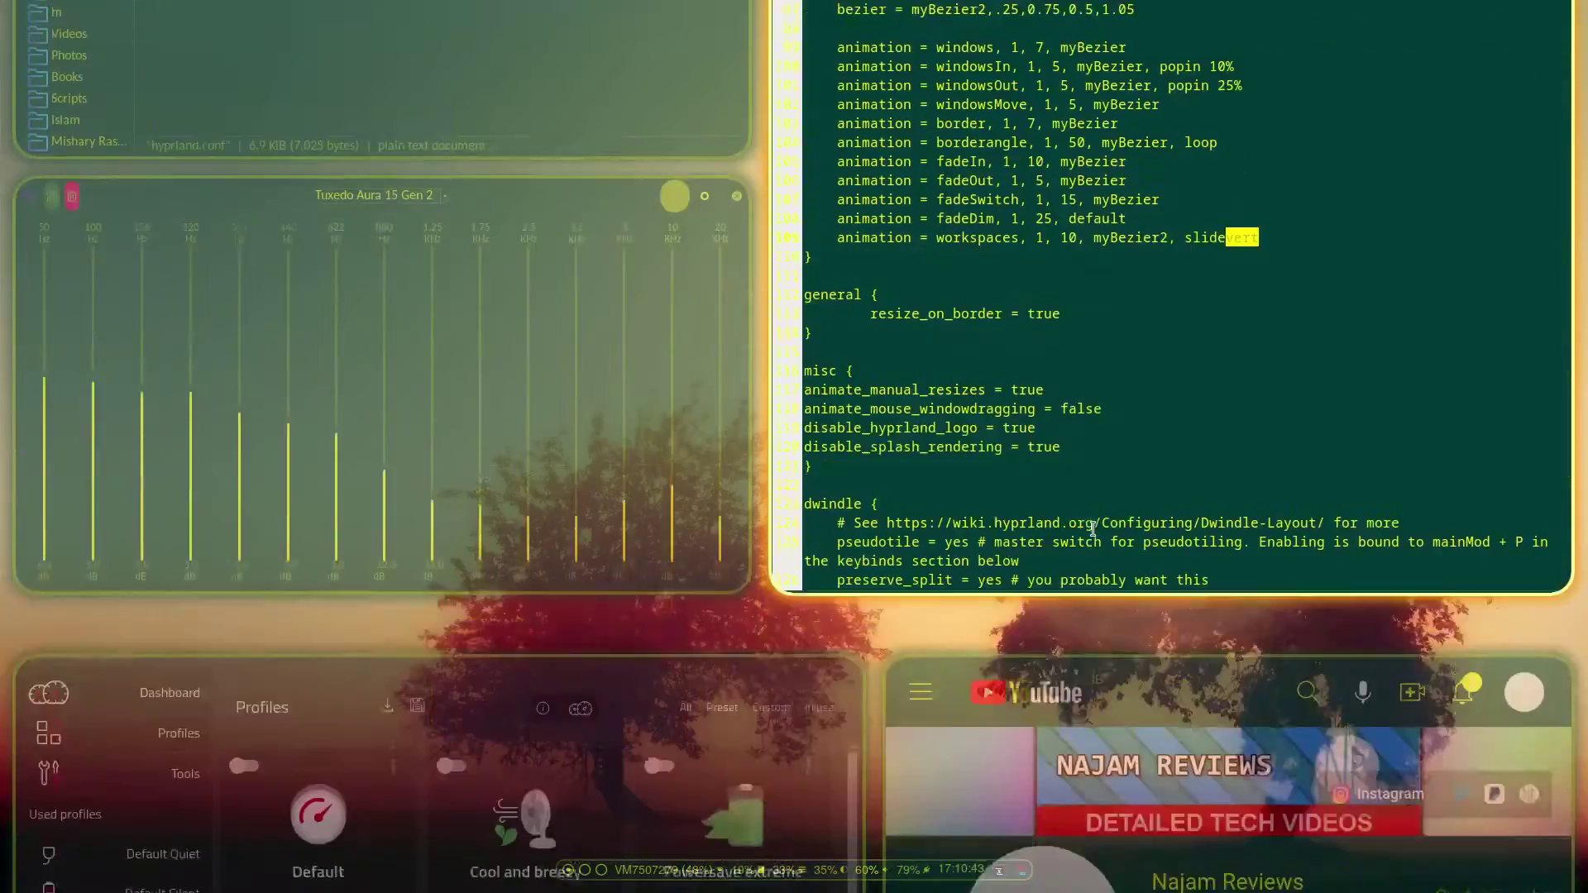
key(super+Left)
key(super+2)
key(super+1)
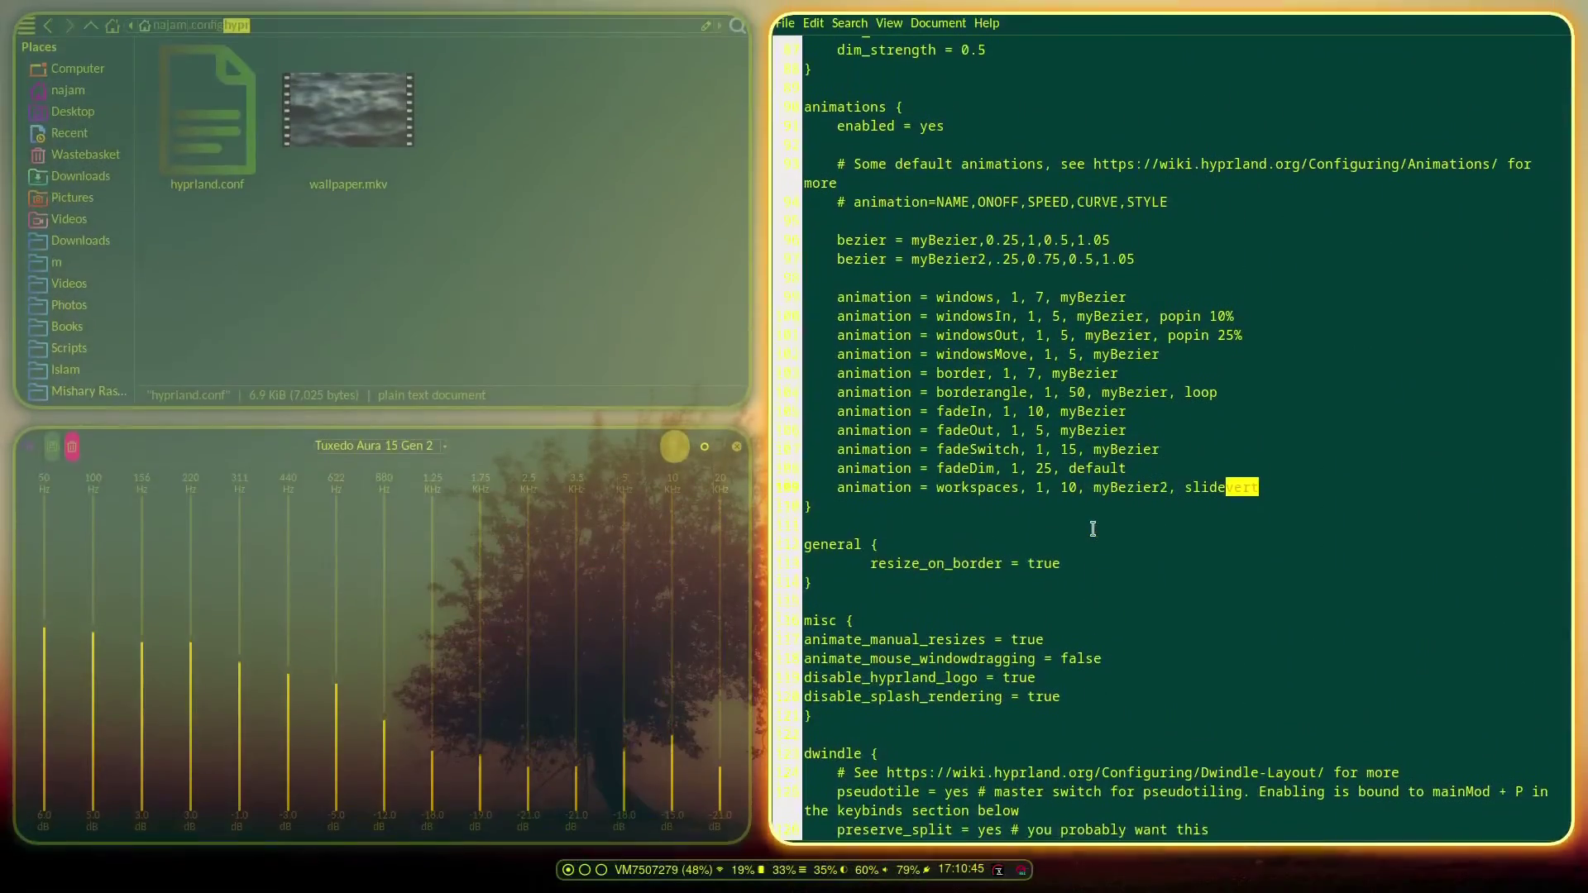
Review hyprland.conf from the layout and gestures sections through the per-device config to the $mainMod application and media key bindings.
scroll(1059, 528, down, 5)
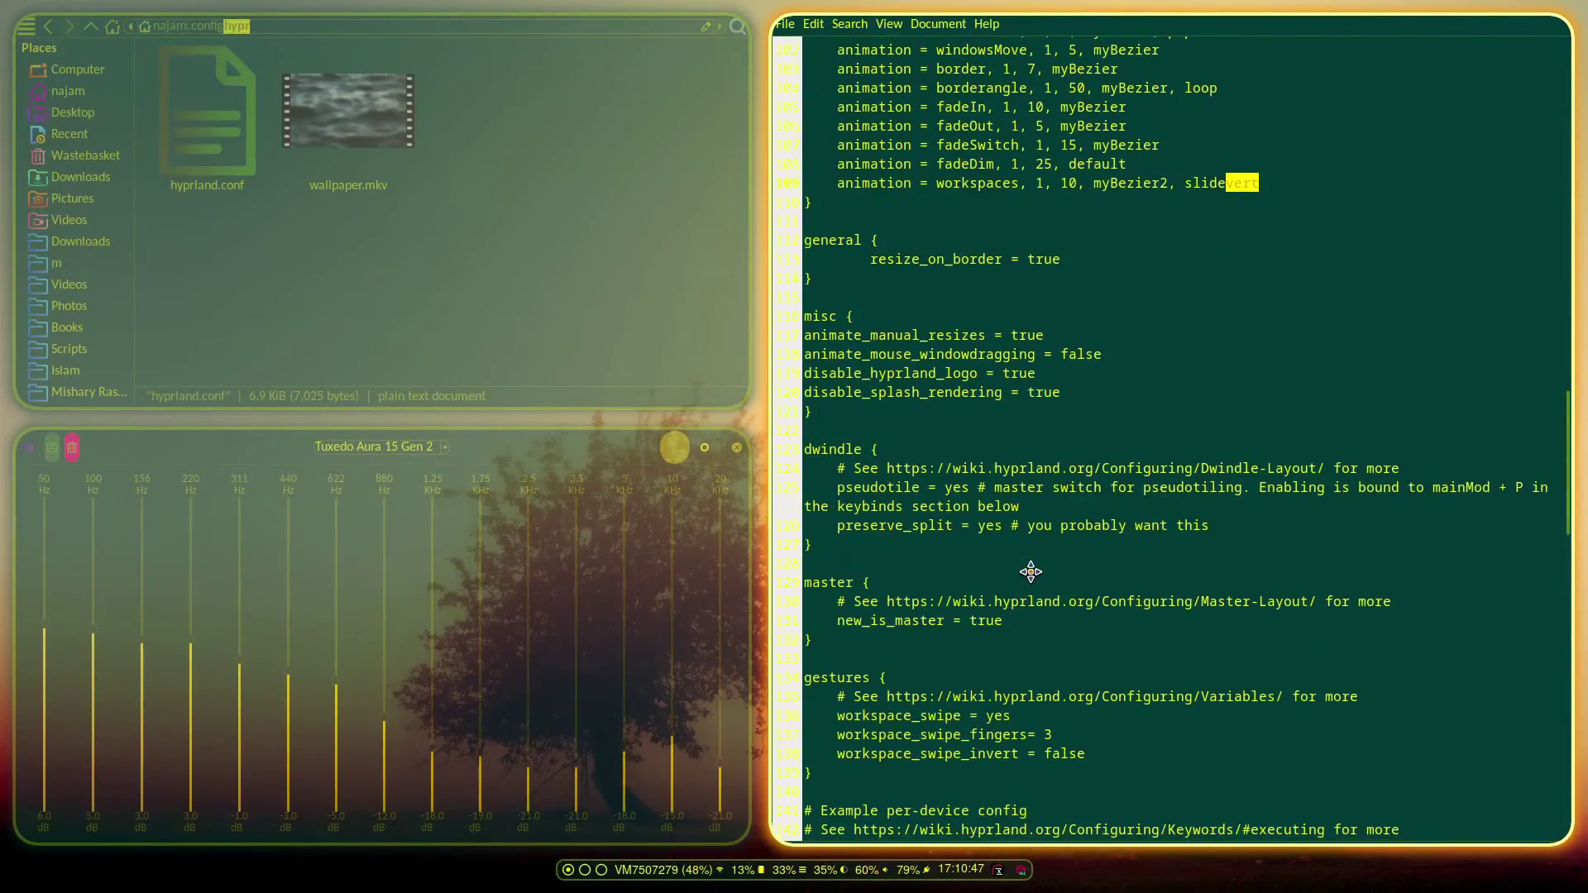
scroll(1028, 569, up, 1)
scroll(992, 579, down, 5)
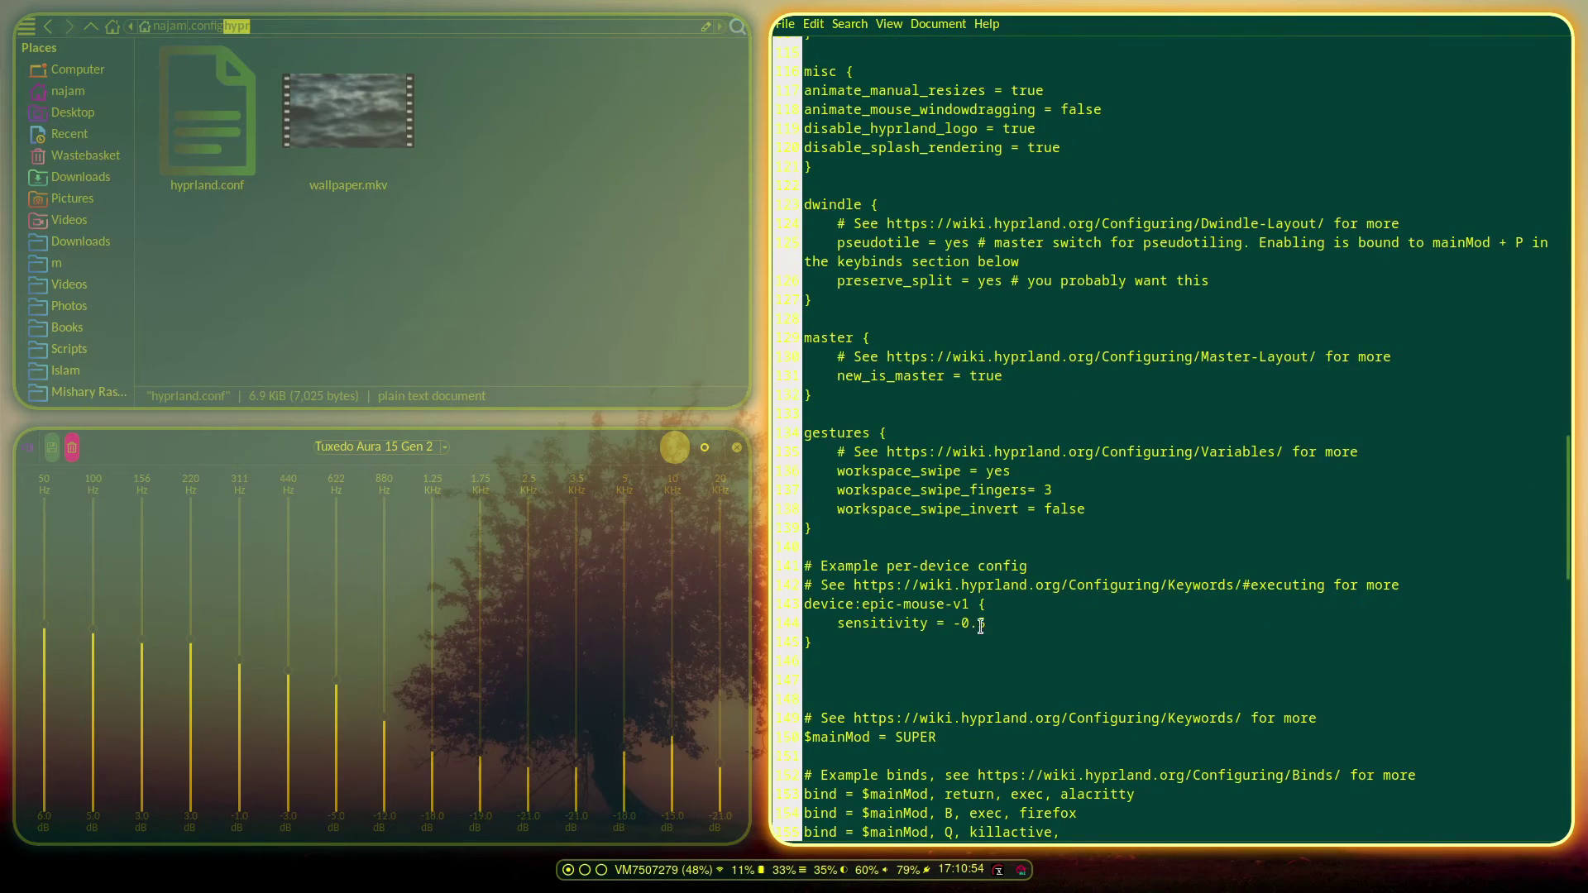
scroll(980, 626, down, 7)
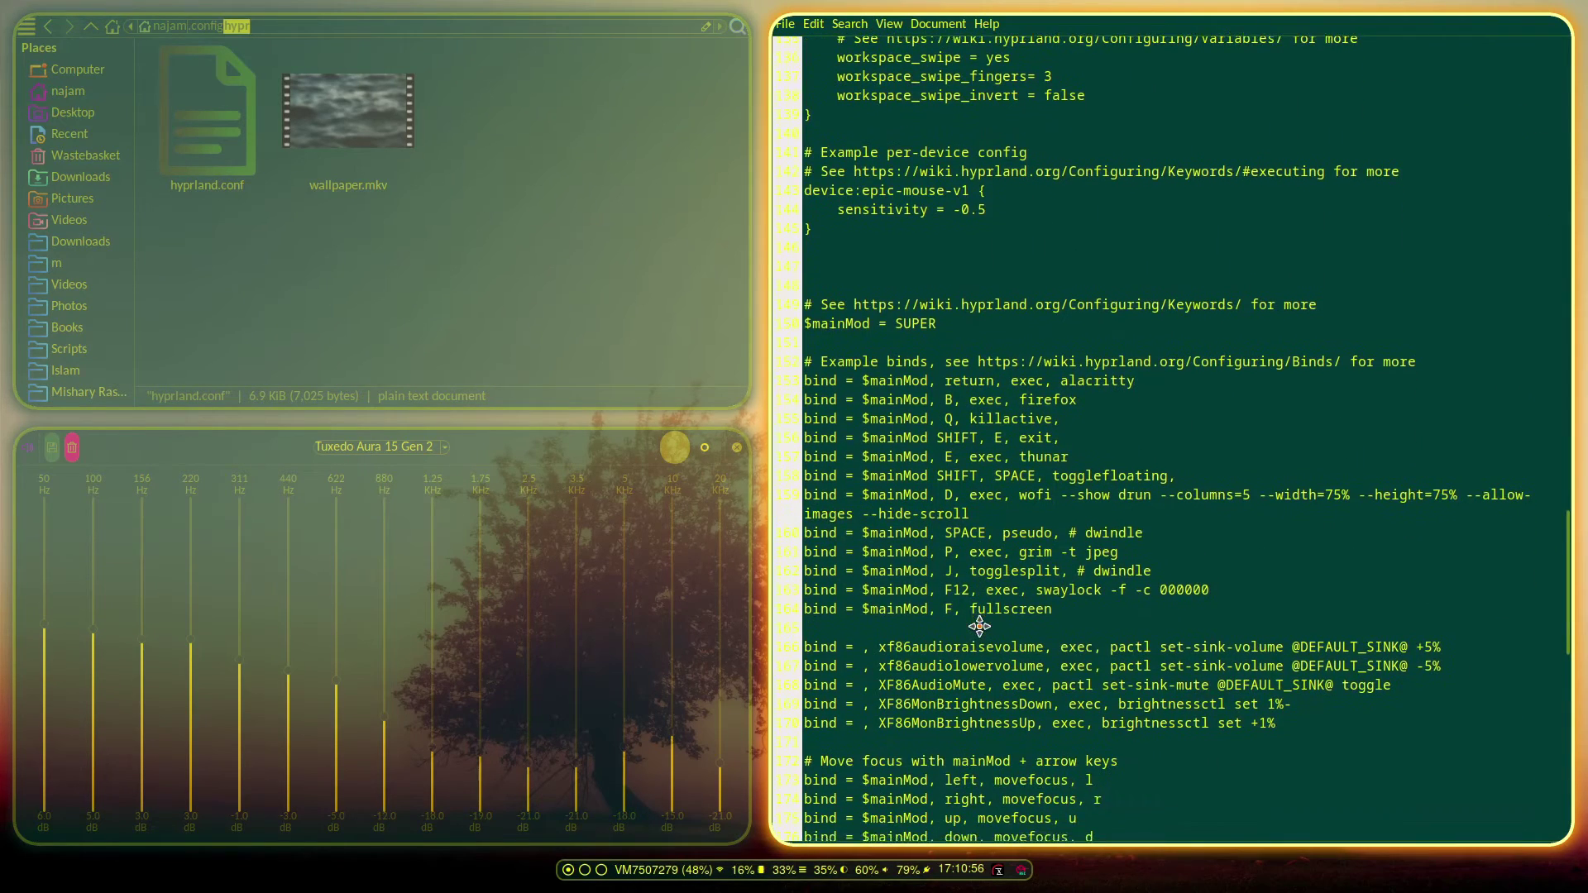
scroll(980, 626, up, 1)
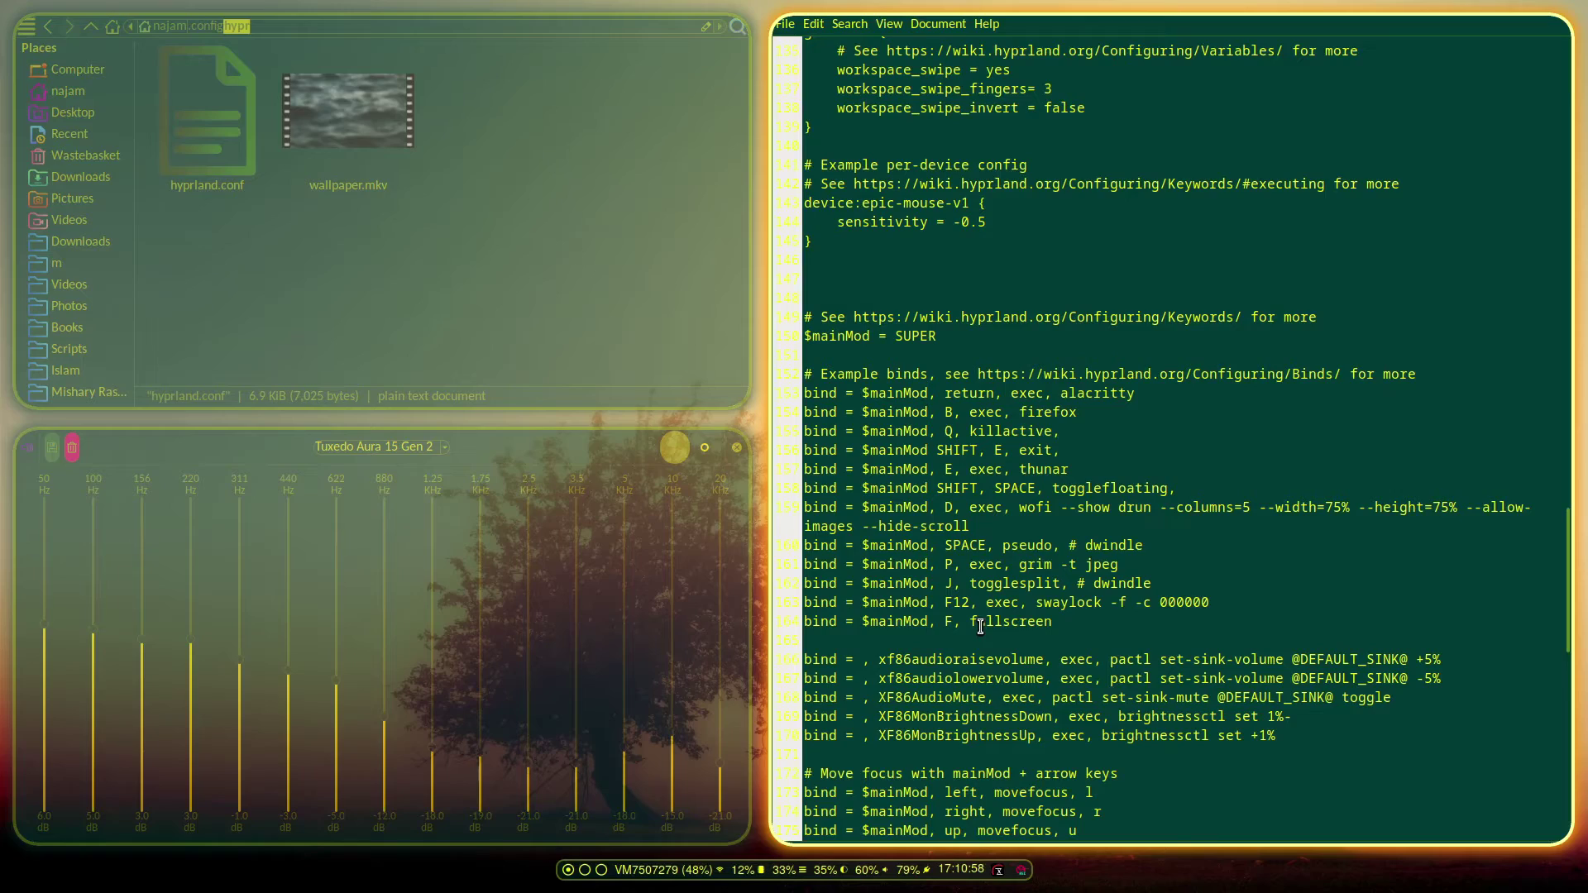
Open the wofi application launcher with its key binding to preview the five-column setup, and dismiss it again.
key(super+d)
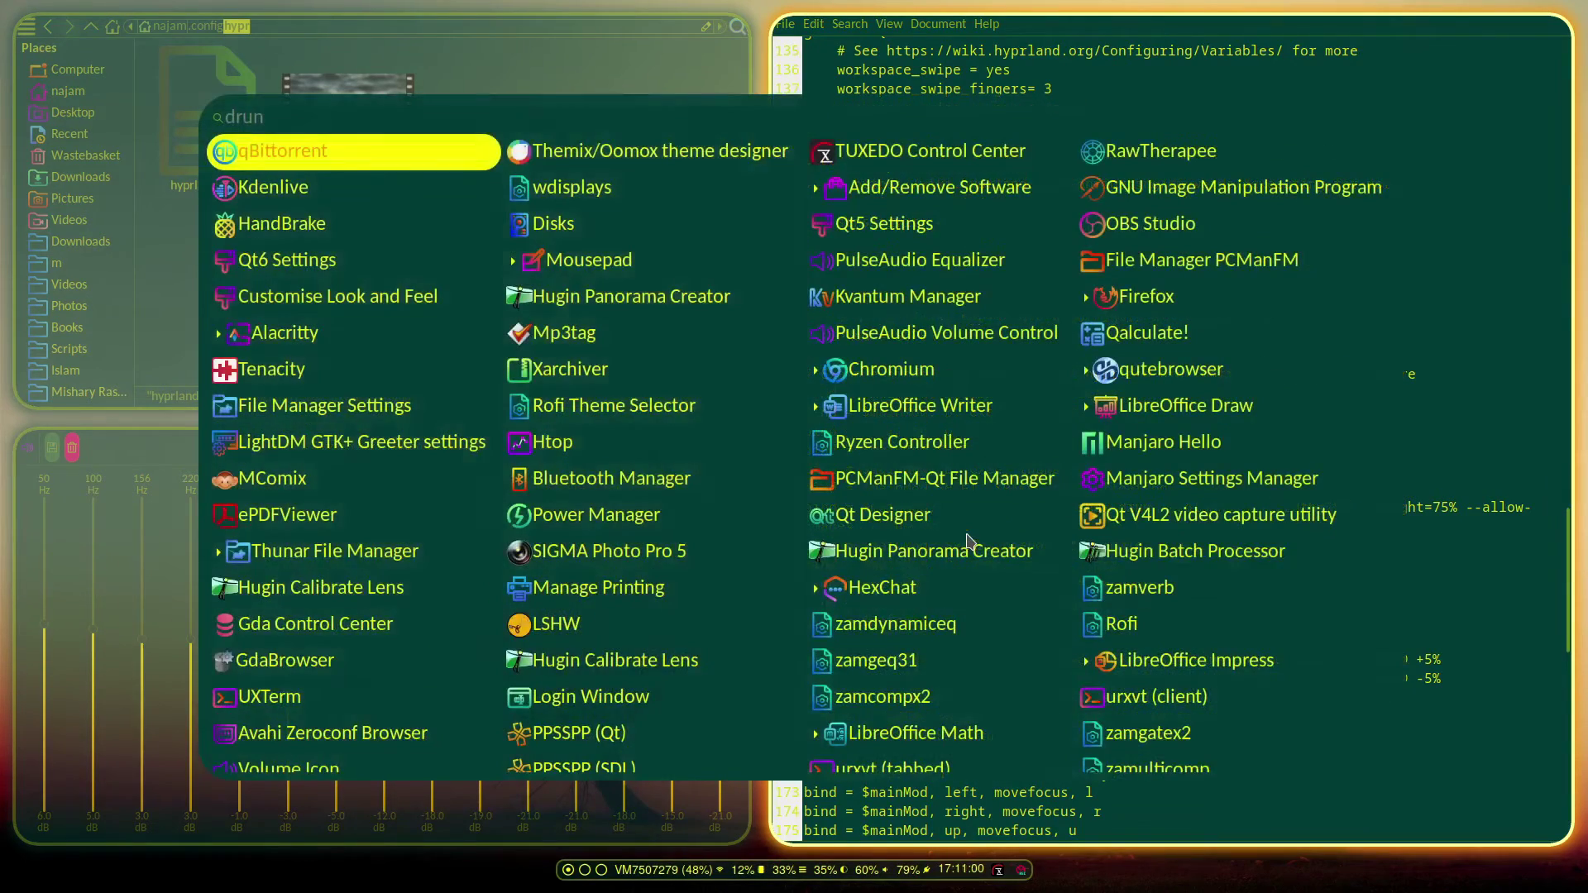
text(asdasd)
key(Escape)
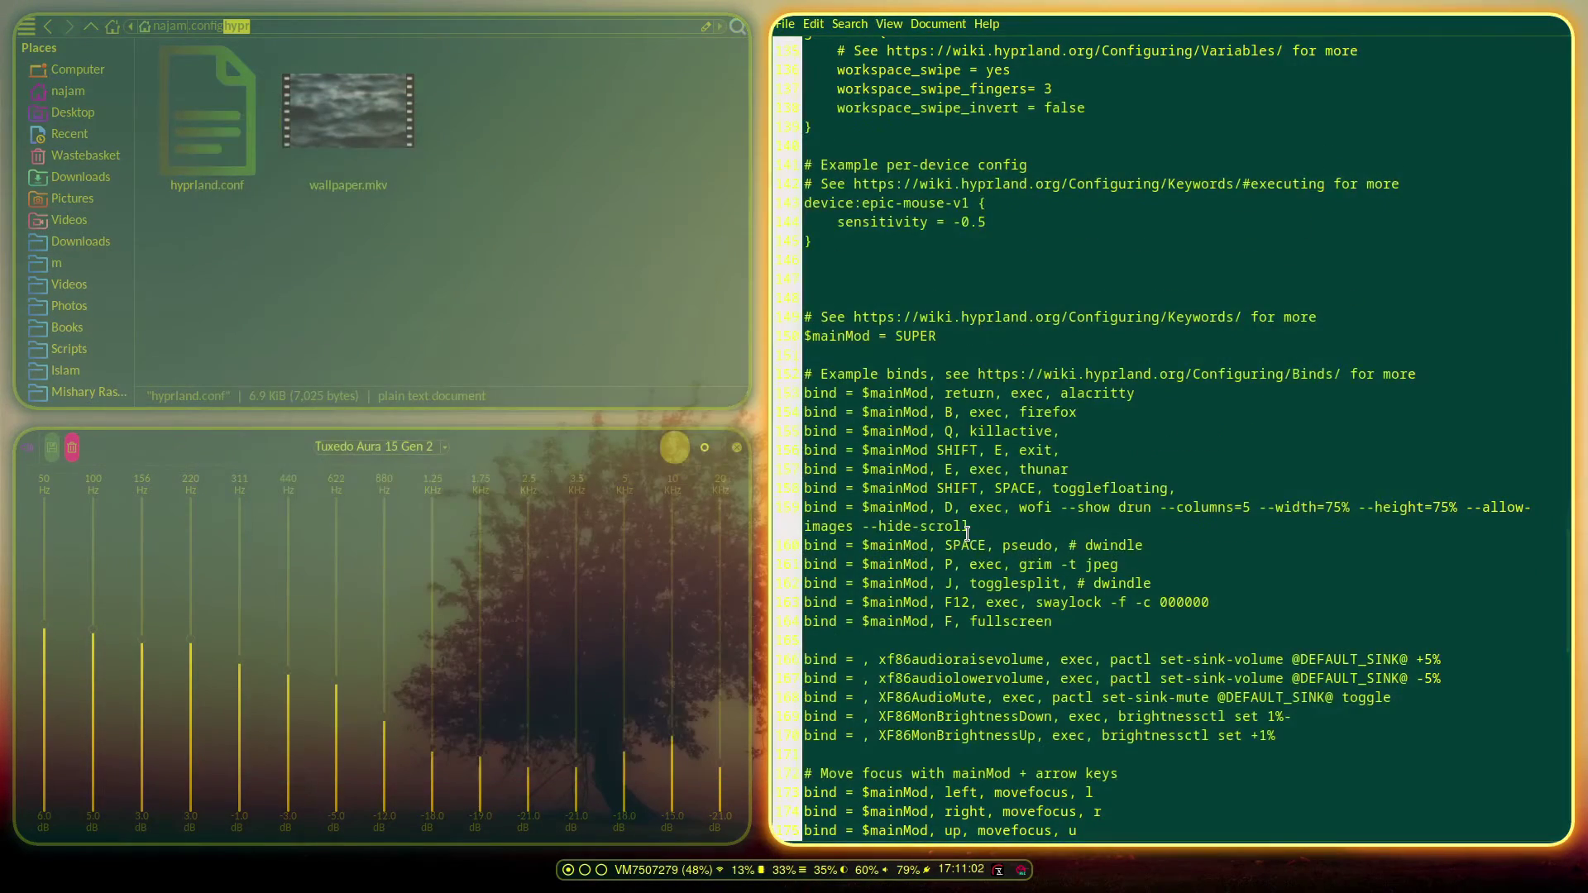
key(super+d)
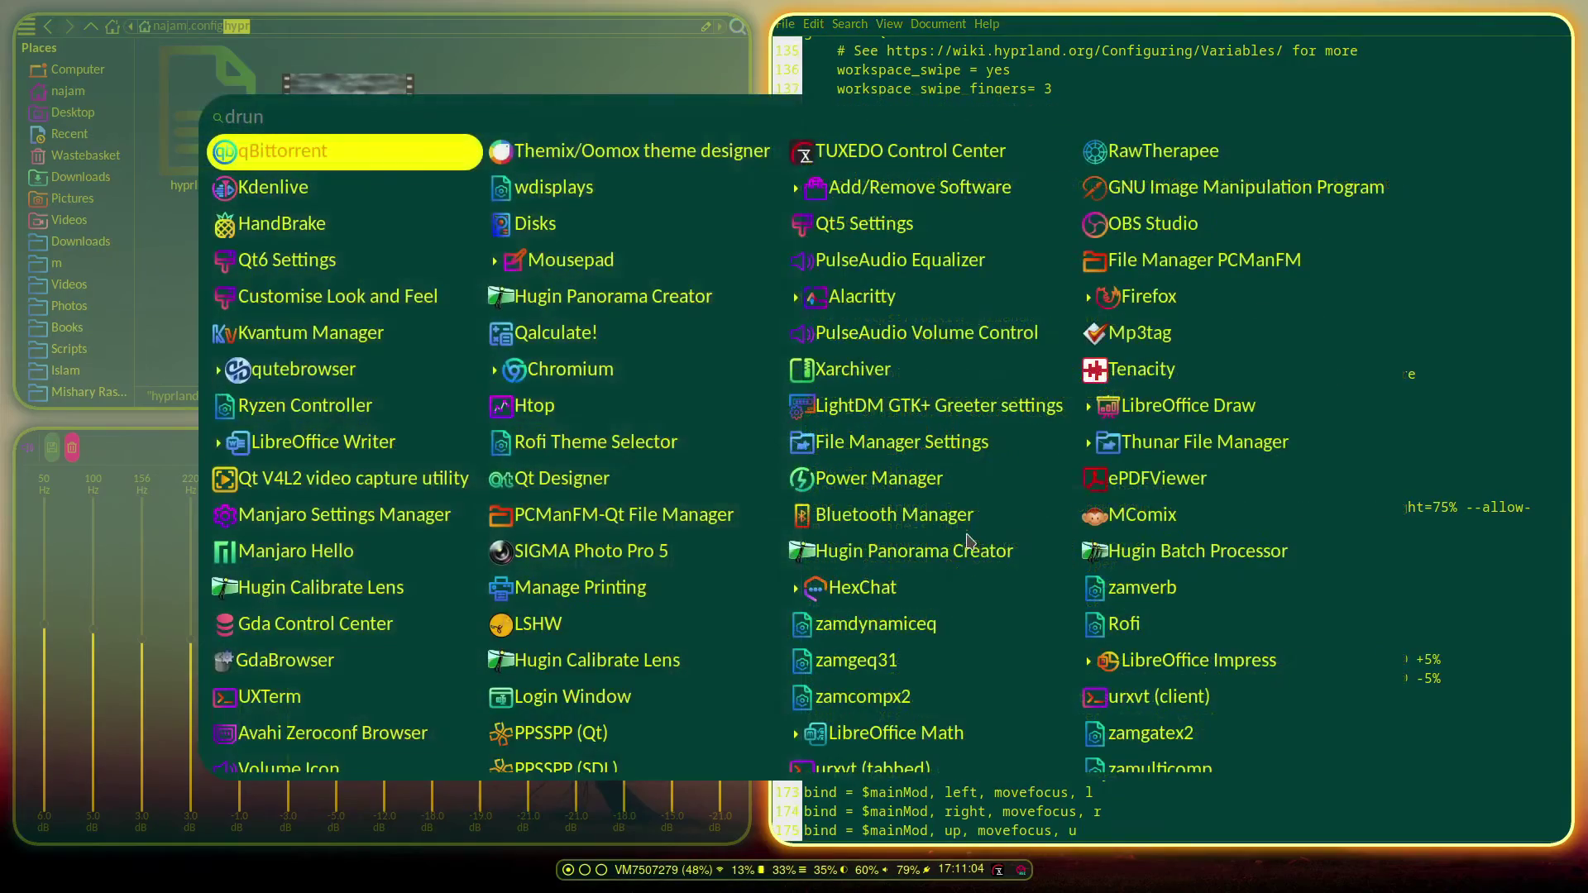
key(Escape)
Review the focus, workspace switching, window moving and mouse bindings, down to the window rules and exec-once entries.
scroll(1052, 484, down, 3)
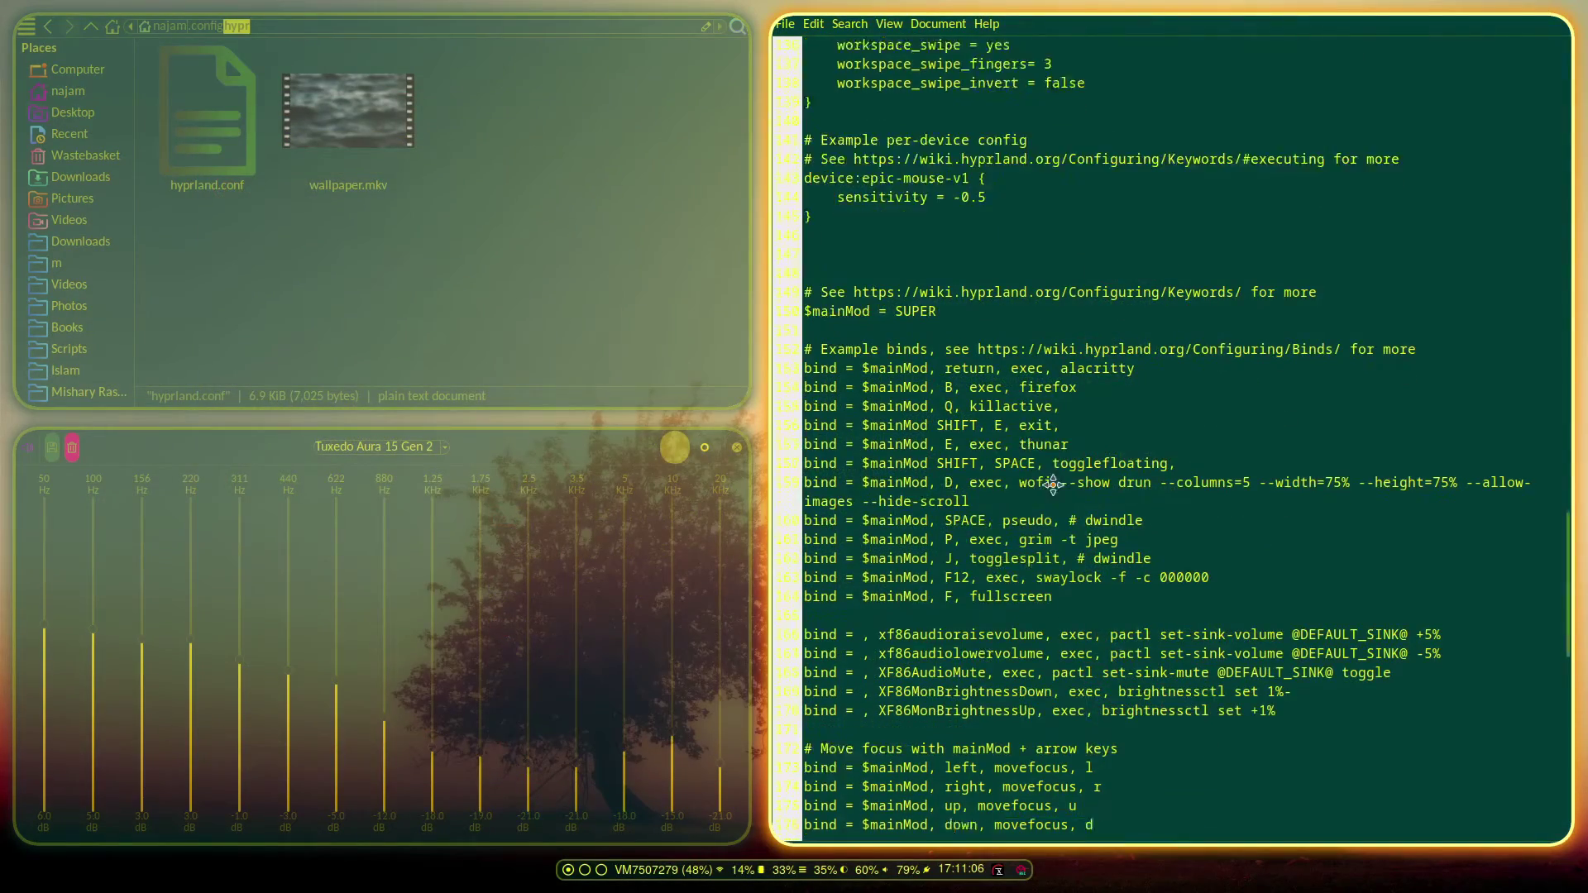
scroll(1052, 483, down, 2)
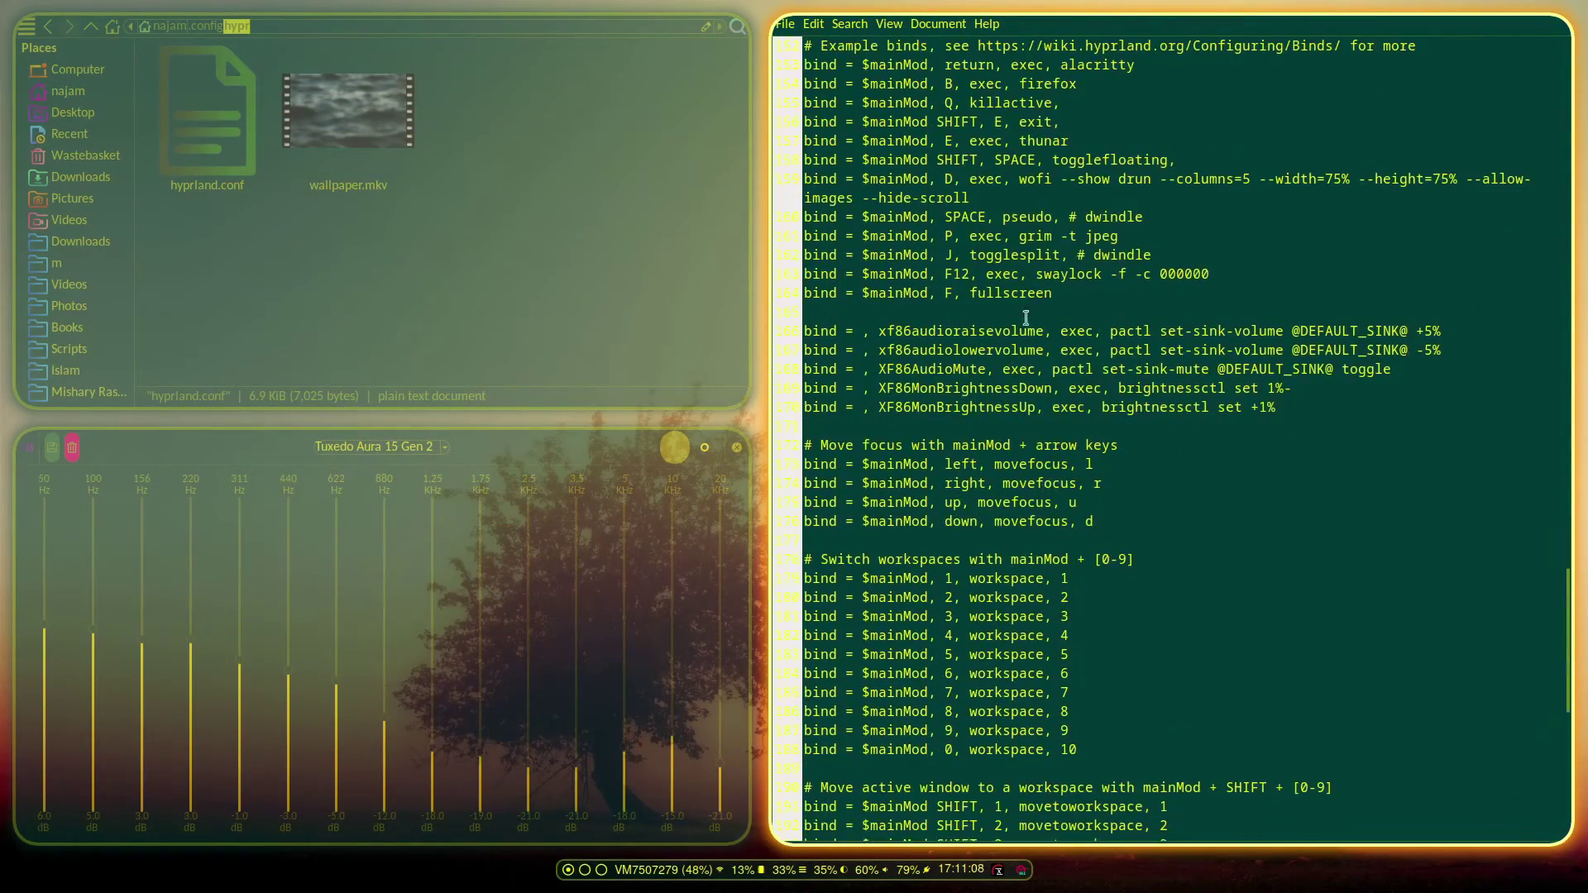
scroll(1062, 460, down, 9)
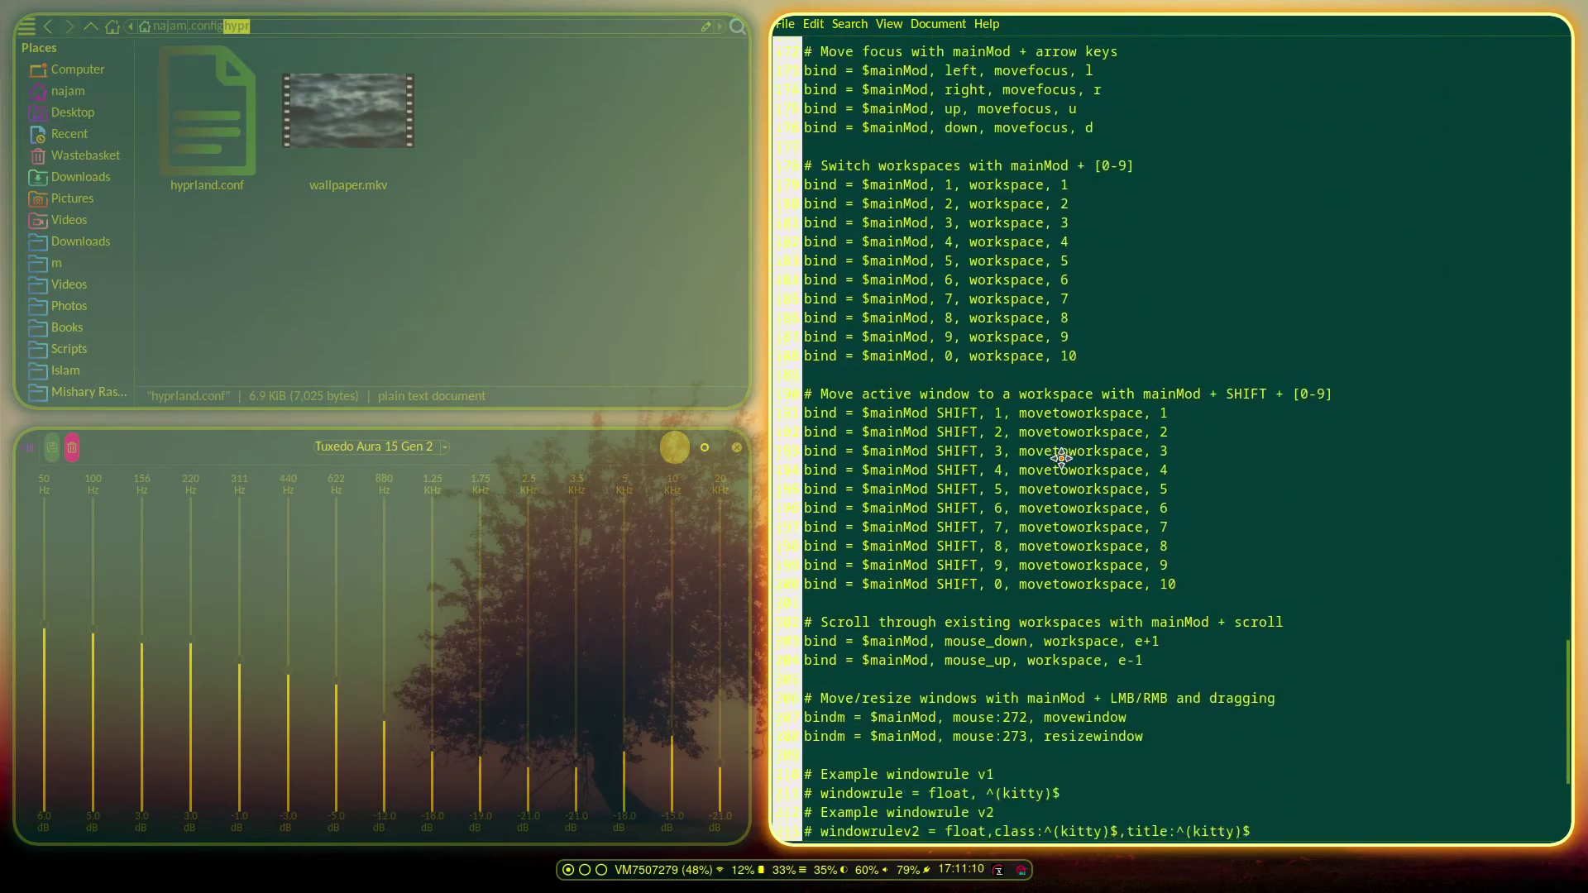
scroll(1062, 460, down, 3)
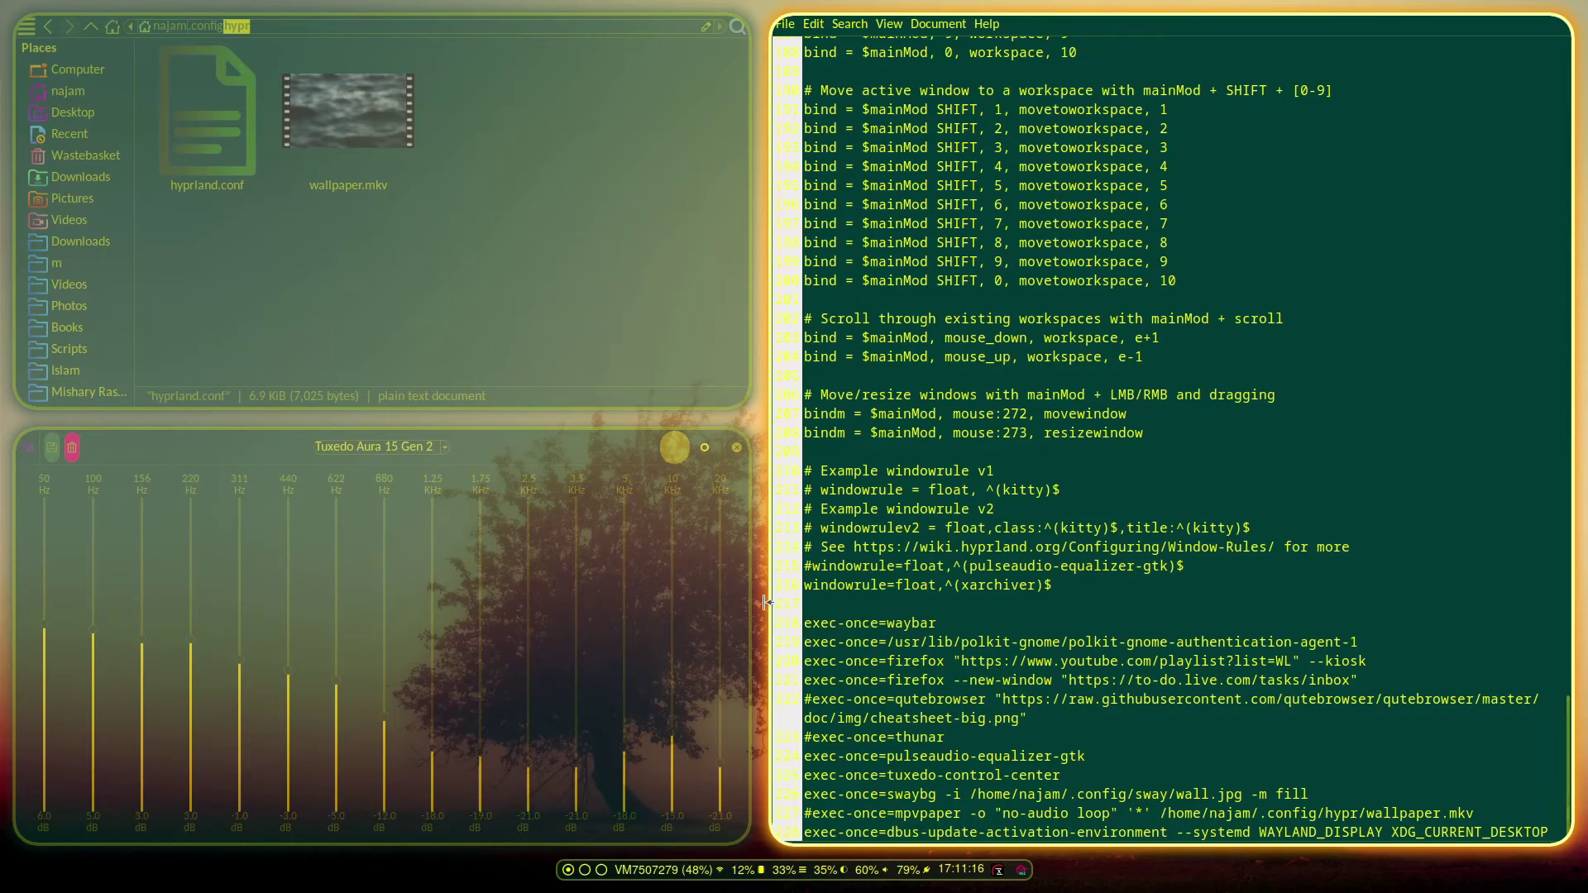
Launch Xarchiver to demonstrate its float window rule, and move the floating window around.
key(super+r)
text(xarc)
key(Return)
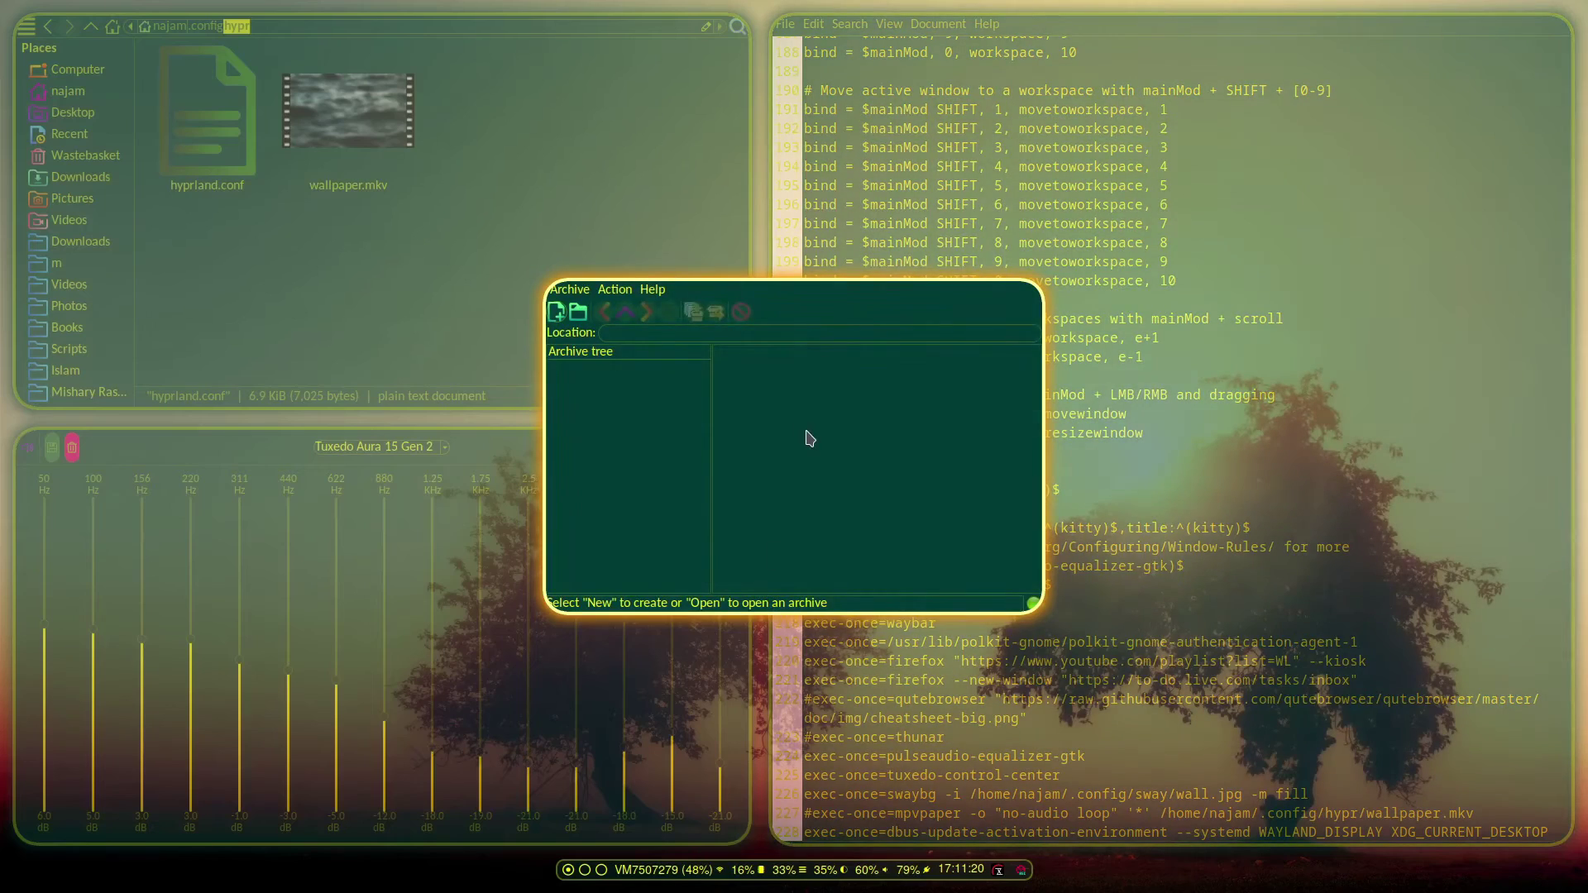
drag(757, 505, 651, 558)
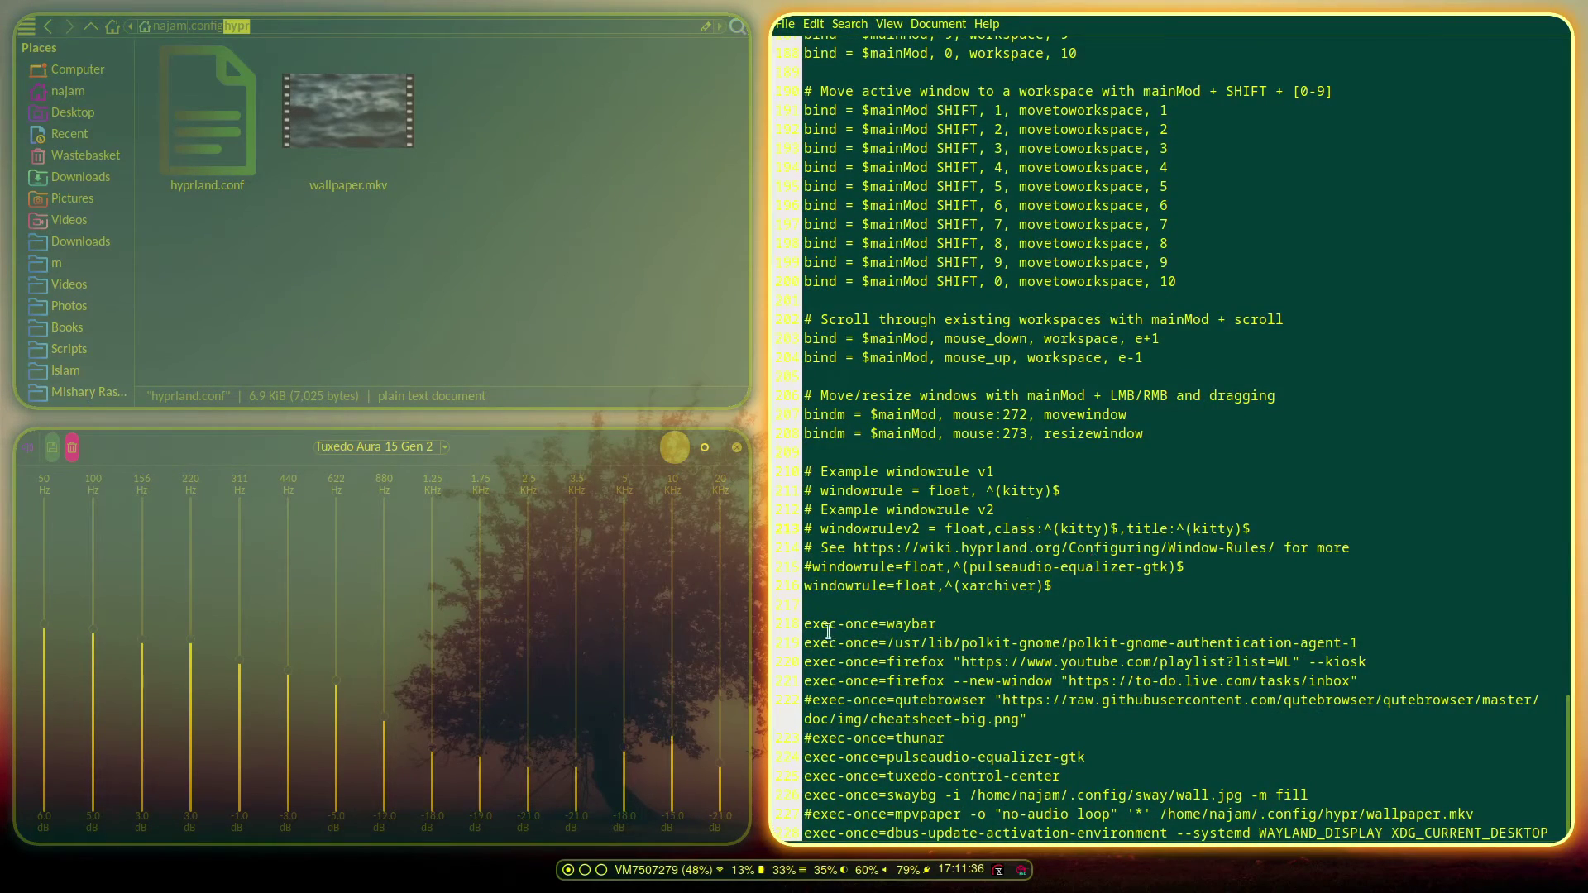
Highlight the exec-once autostart entries starting from waybar, and the swaybg static wallpaper line.
drag(804, 624, 940, 754)
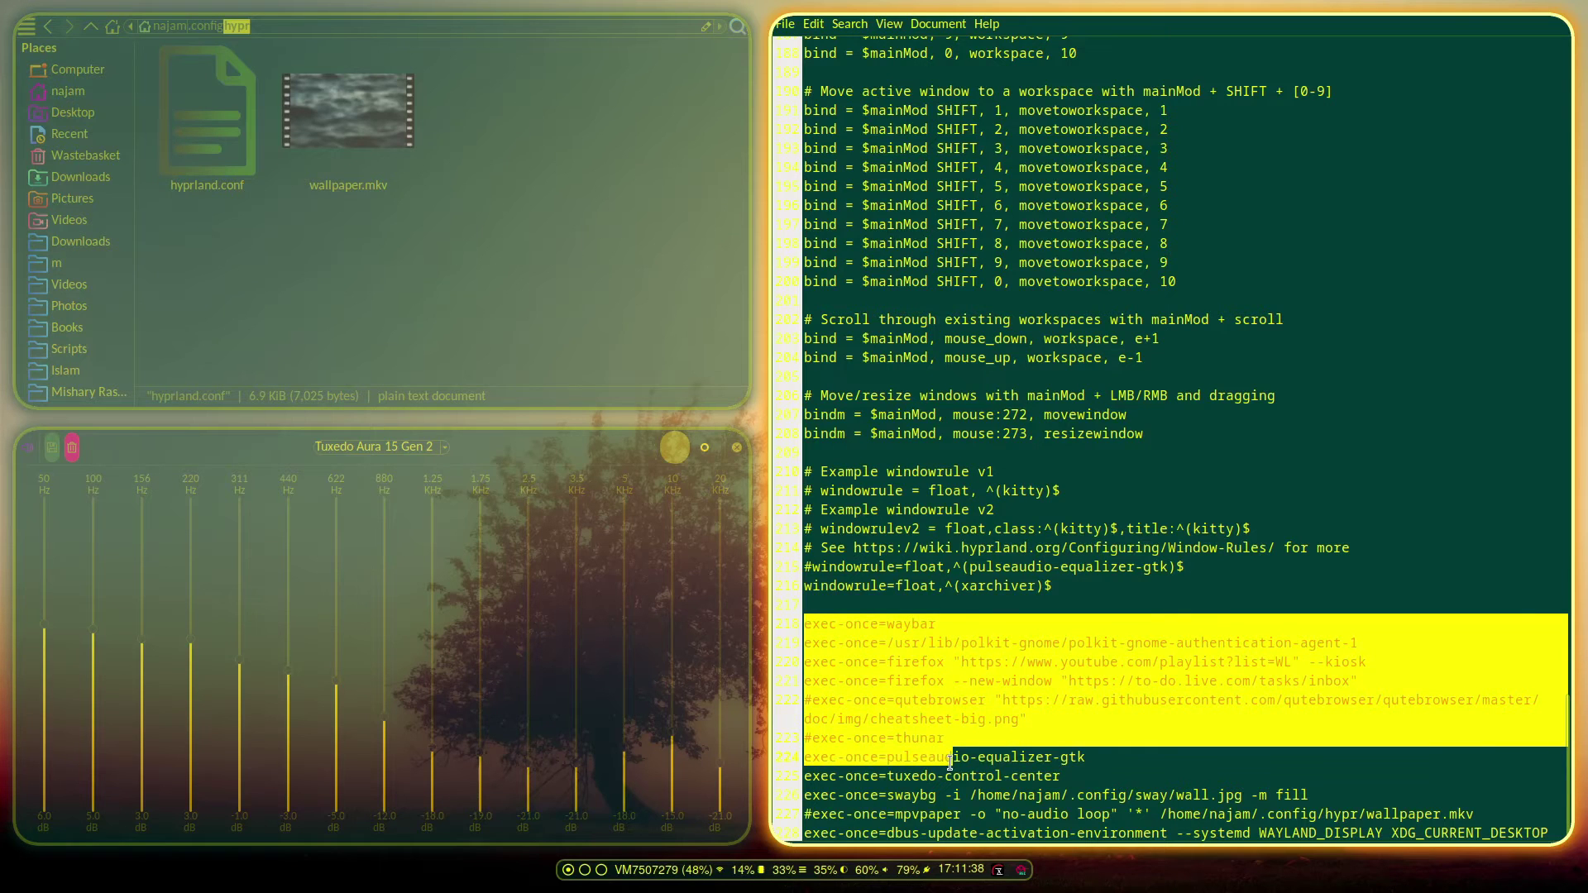
click(950, 760)
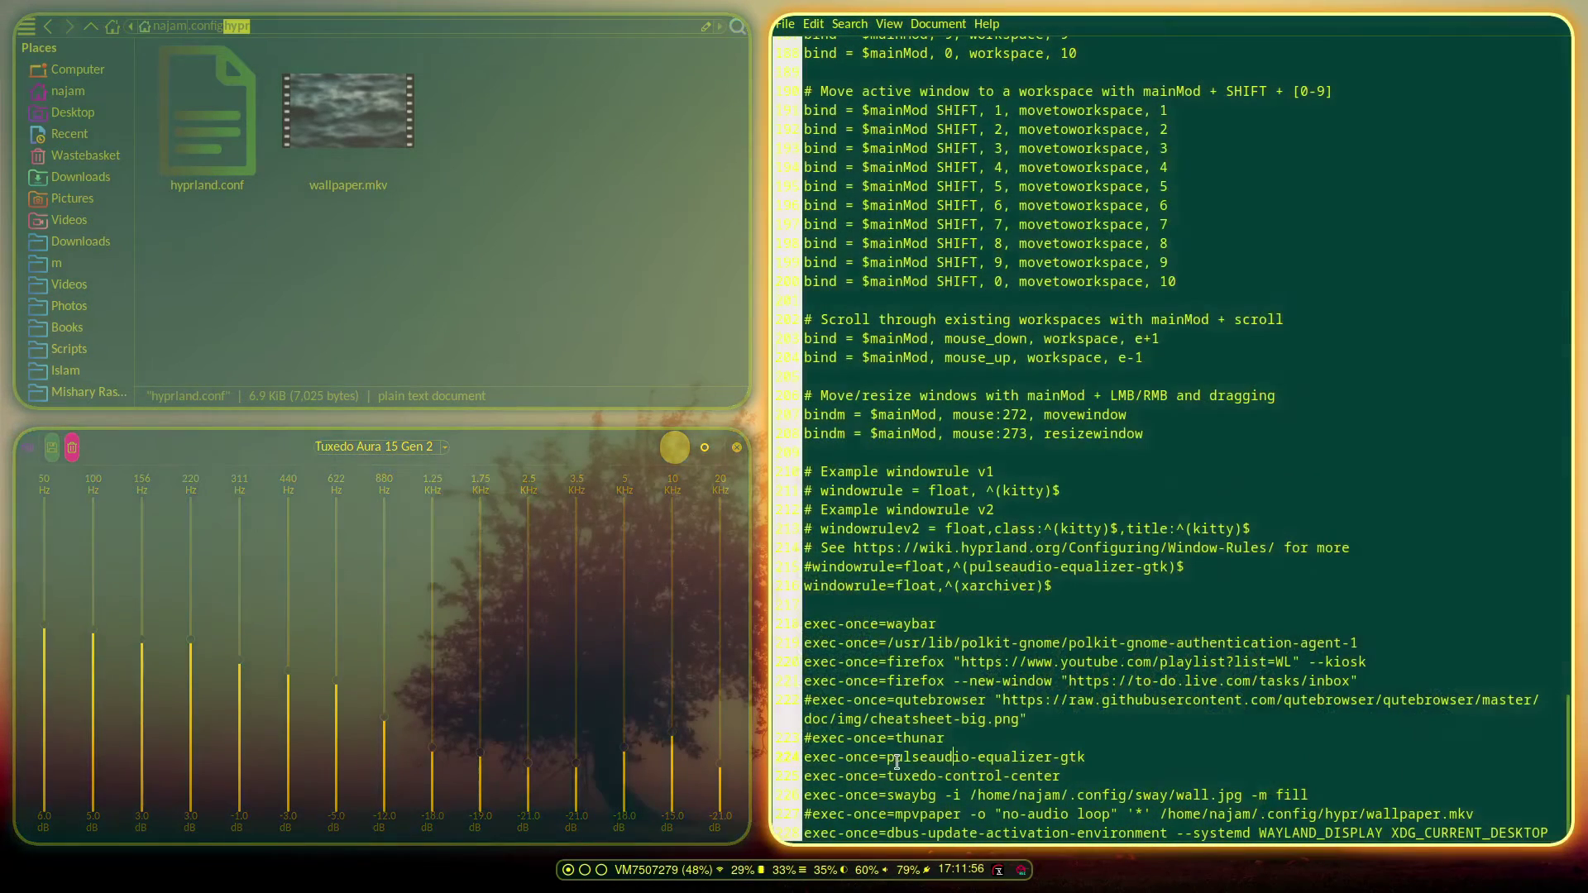
triple_click(1052, 797)
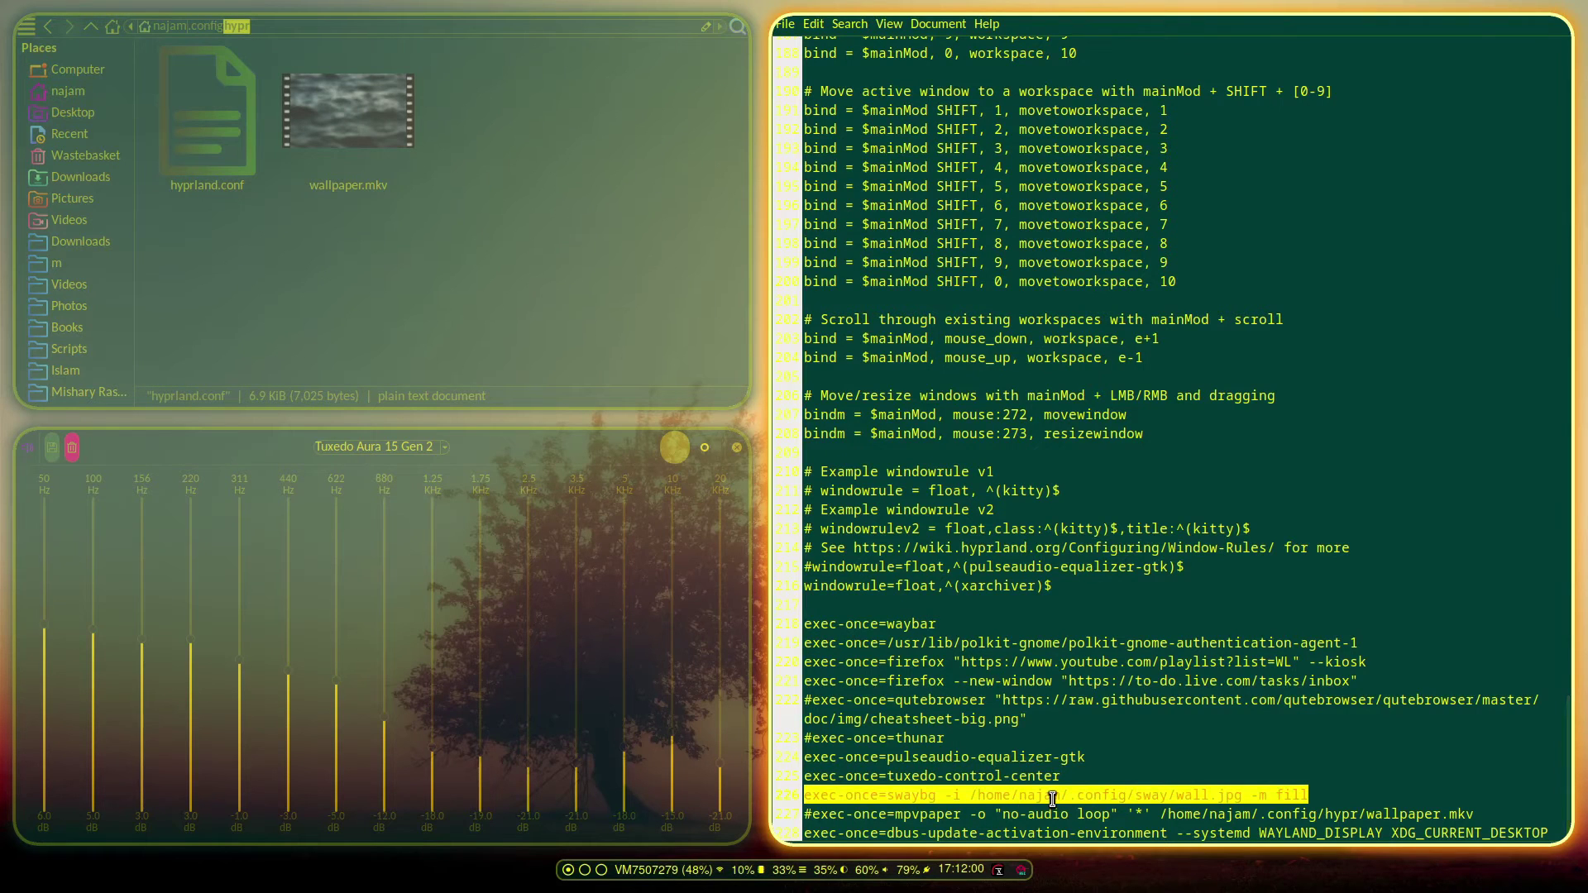
Copy the mpvpaper command from its commented exec-once line, and run it in a terminal on workspace 4.
click(895, 815)
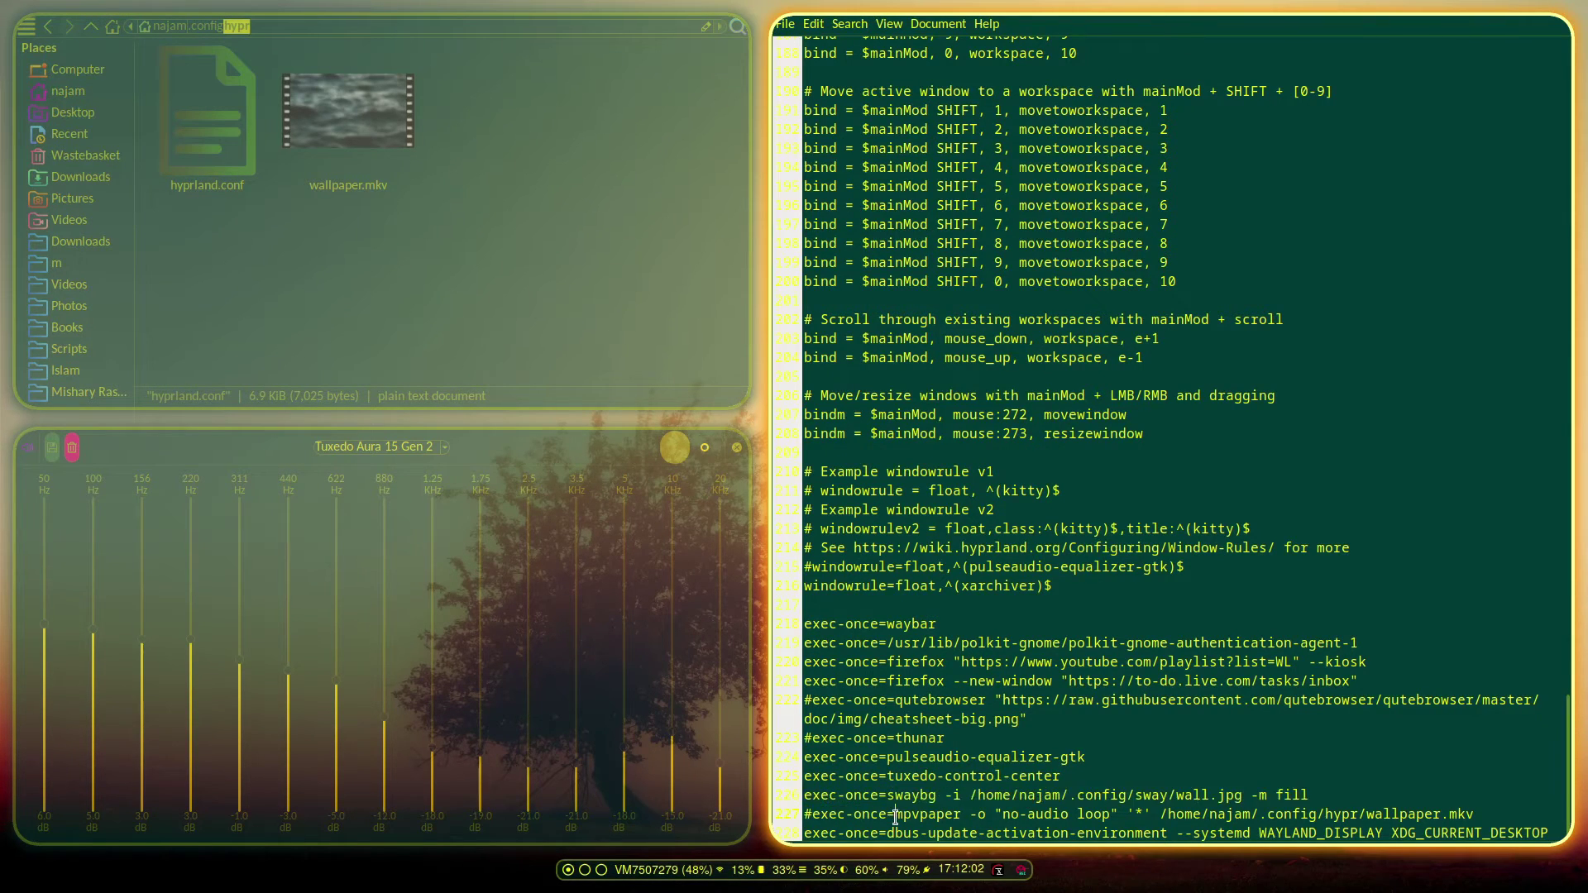
shift+click(1507, 816)
key(ctrl+c)
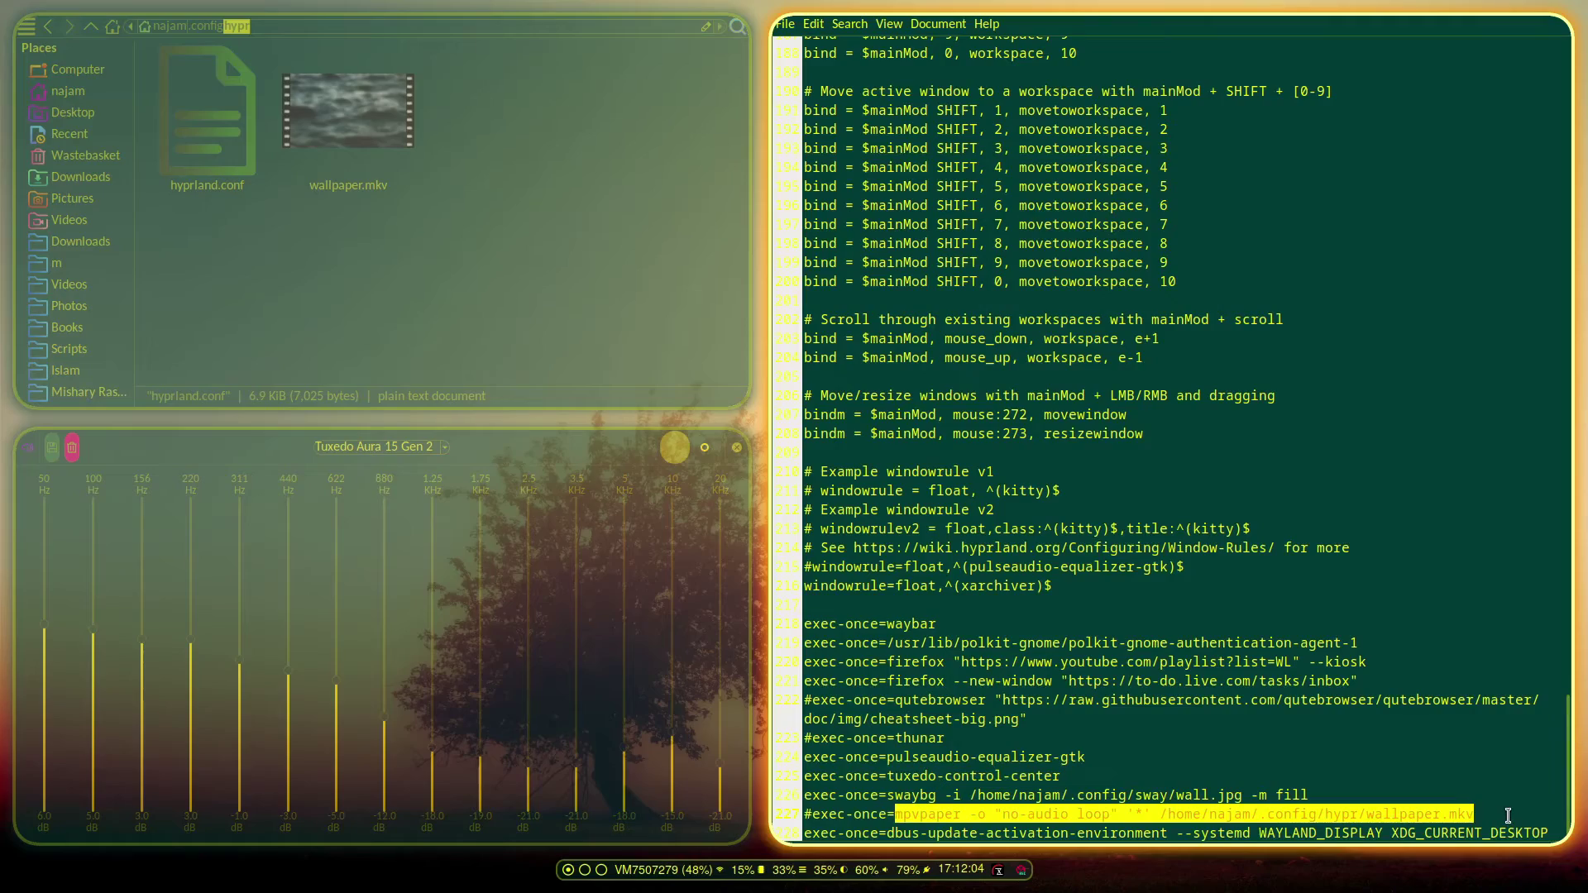
key(super+3)
key(super+4)
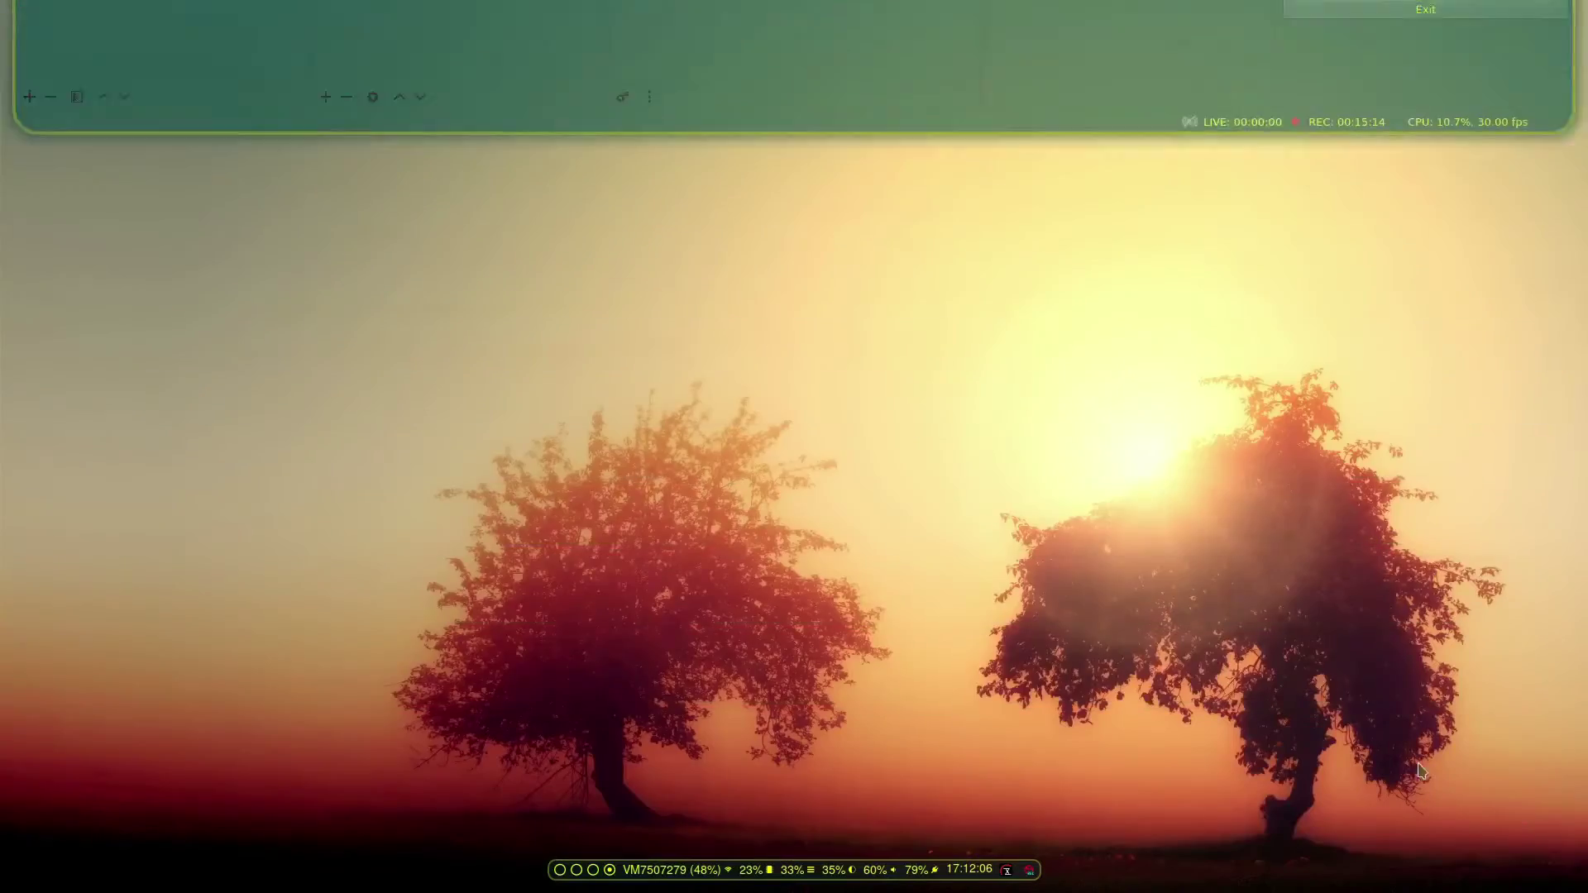
key(super+Return)
key(ctrl+shift+v)
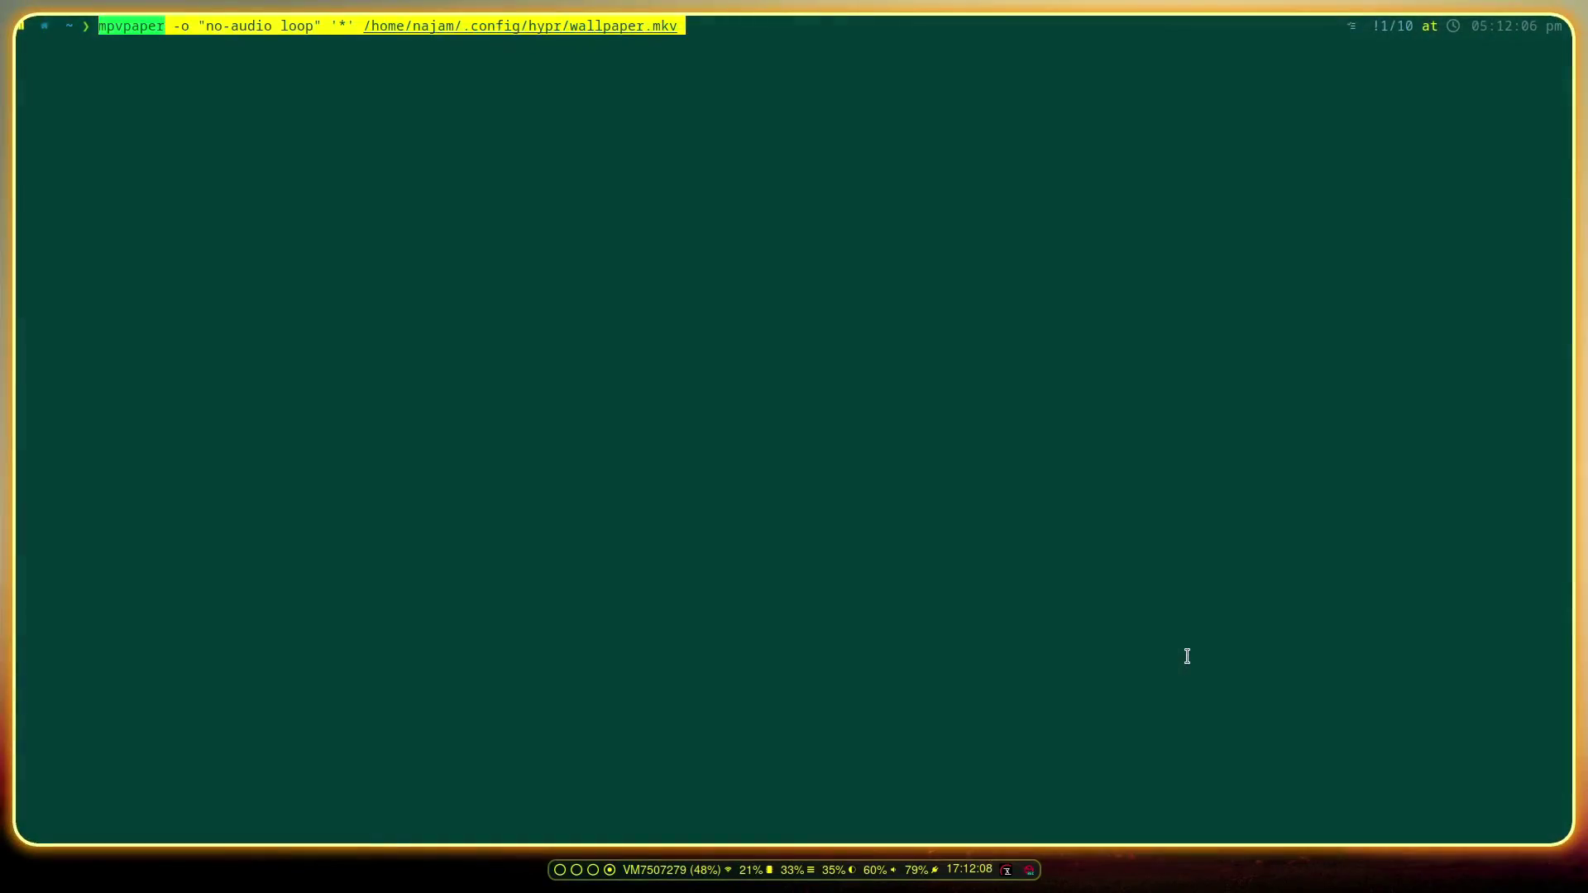
key(Return)
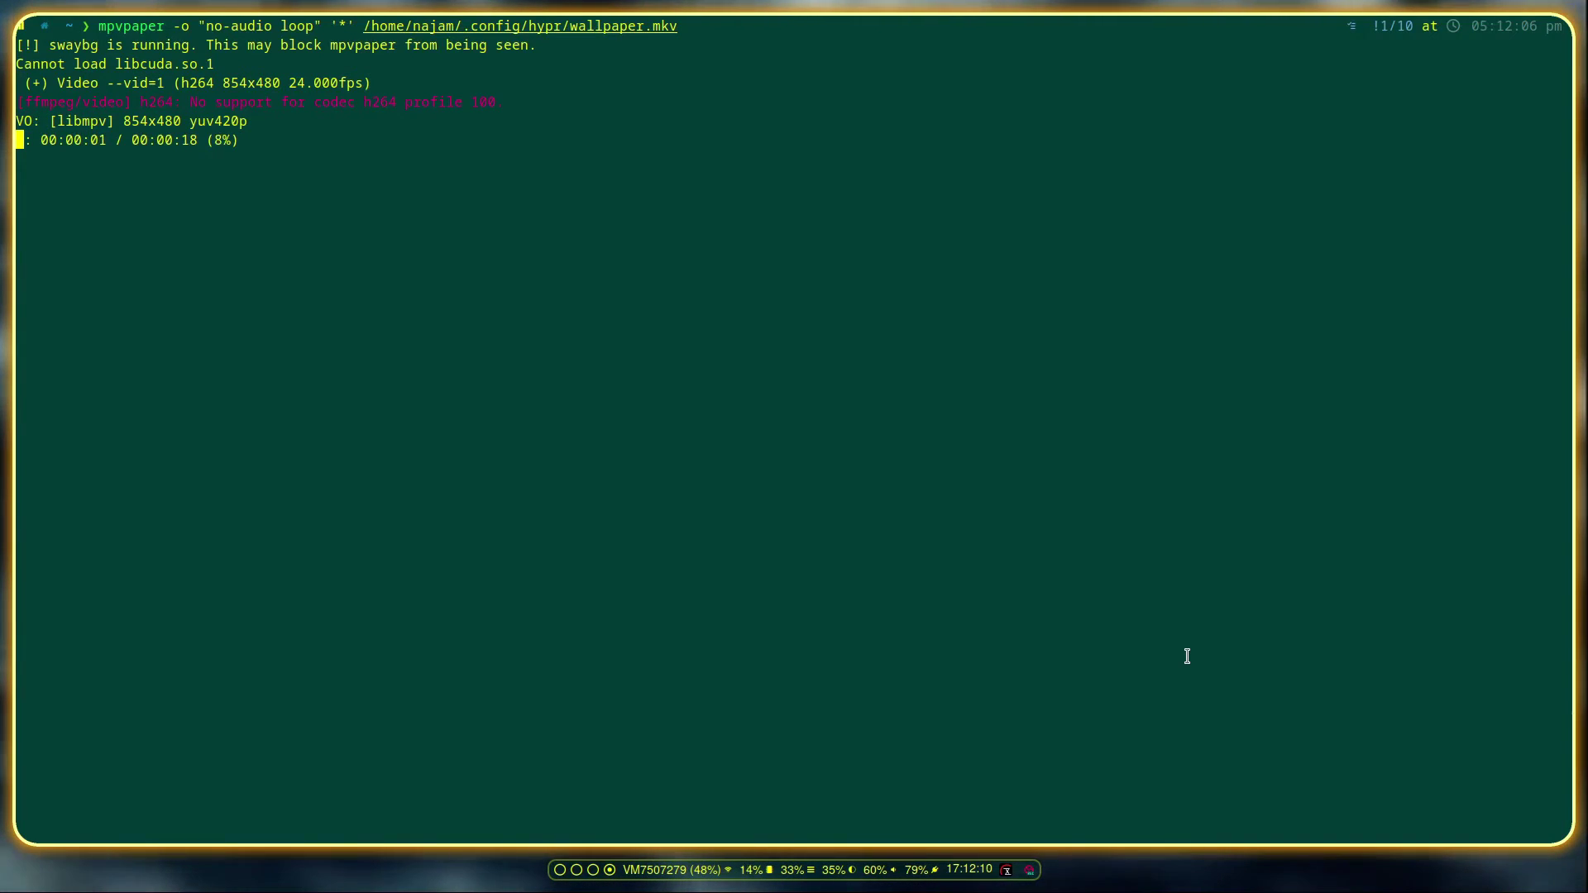
View the video wallpaper on empty workspace 5 and behind the windows on workspaces 4, 3 and 2.
key(super+5)
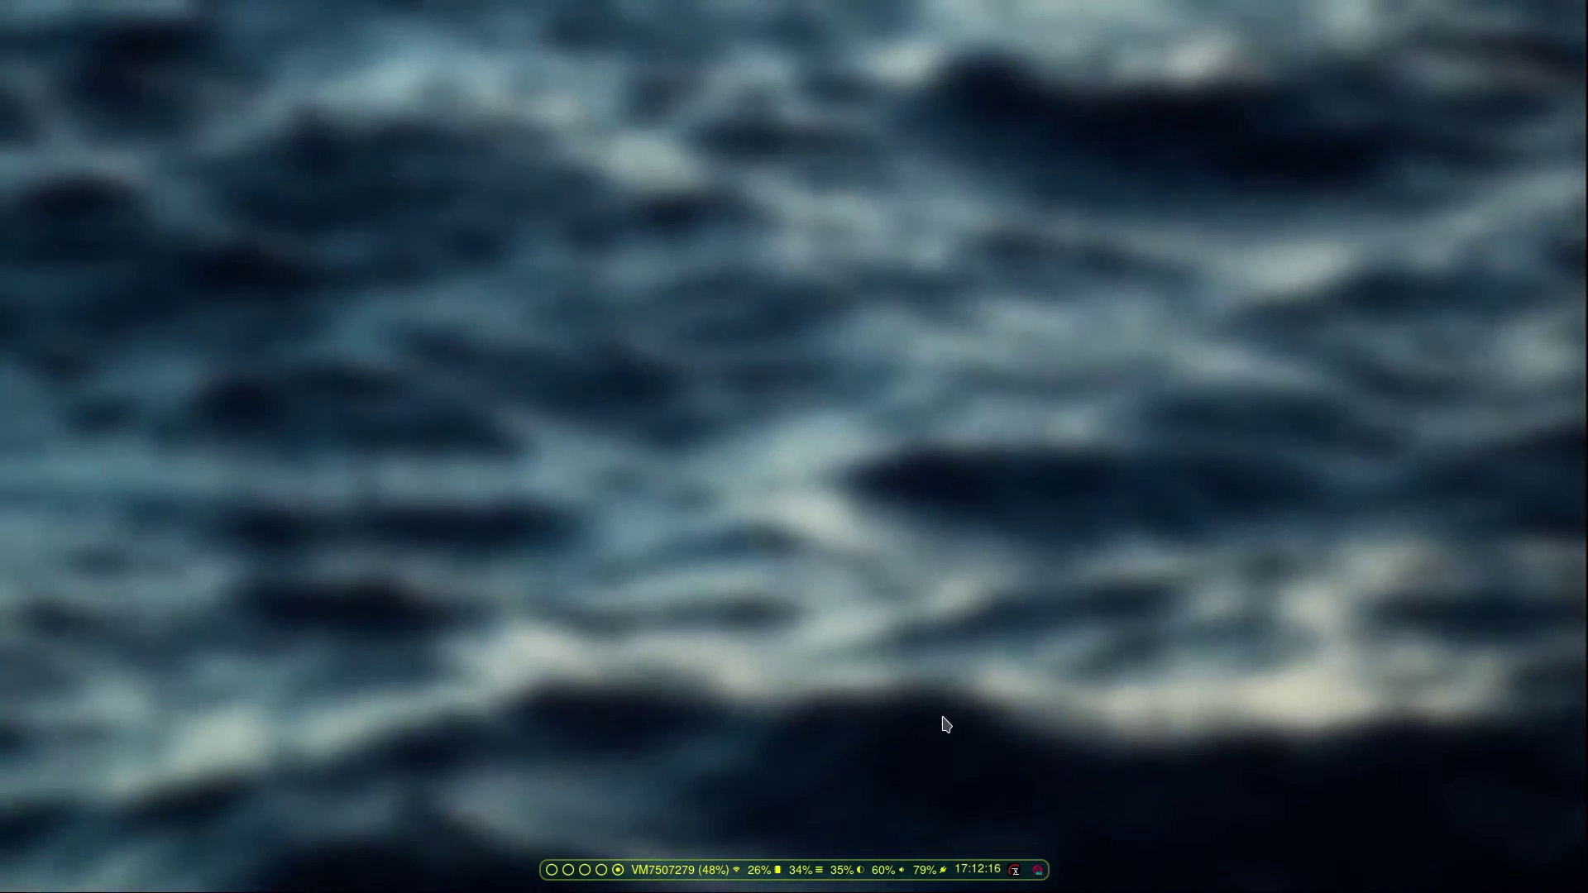
key(super+4)
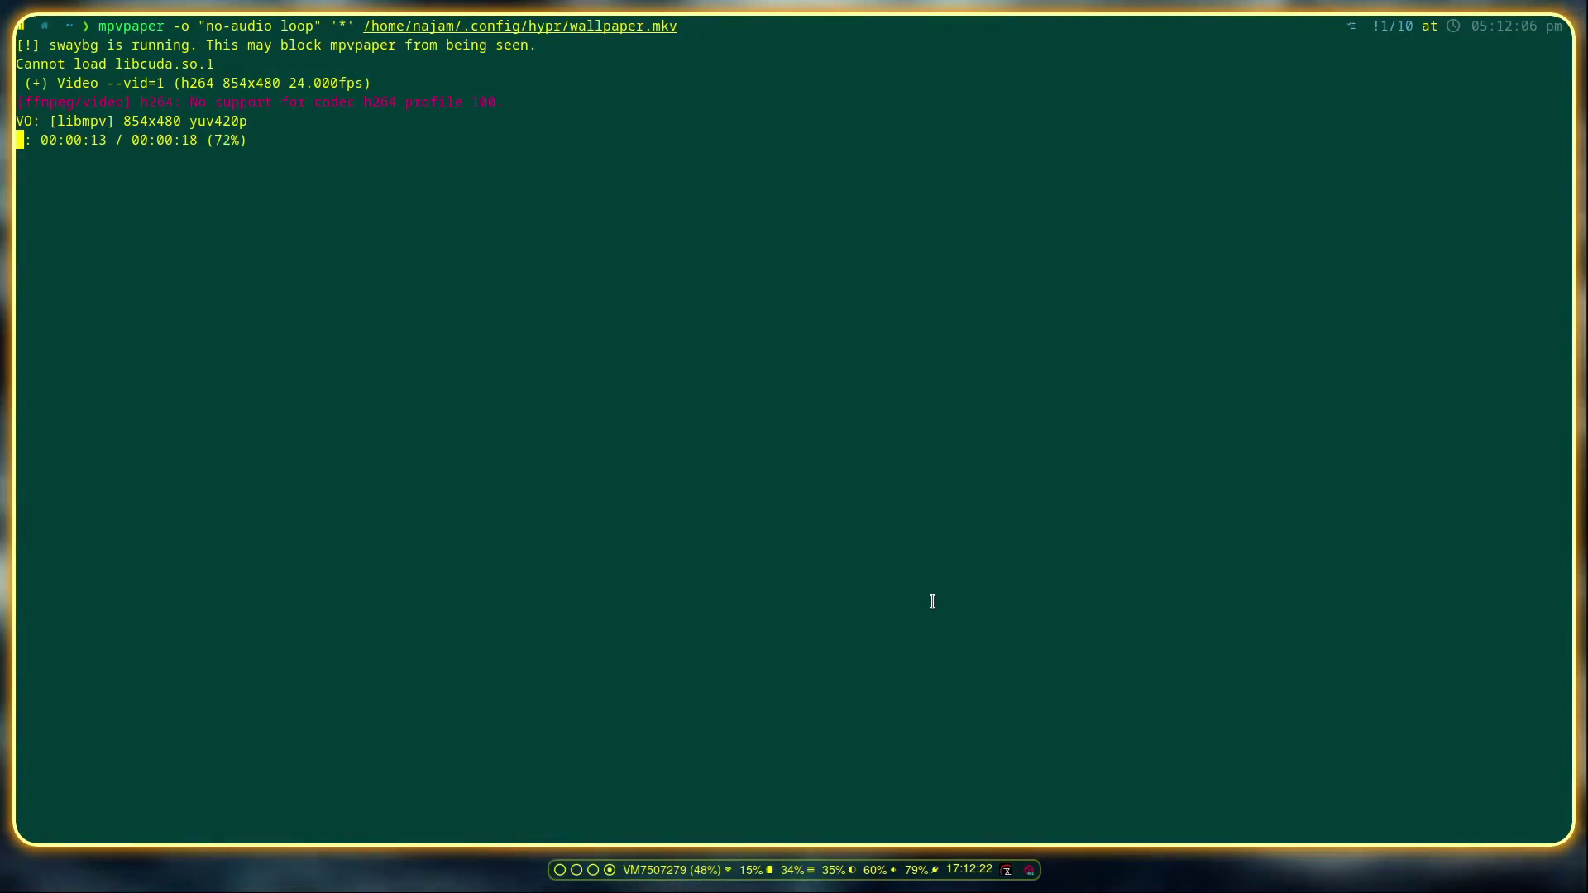
key(super+3)
key(super+4)
key(super+3)
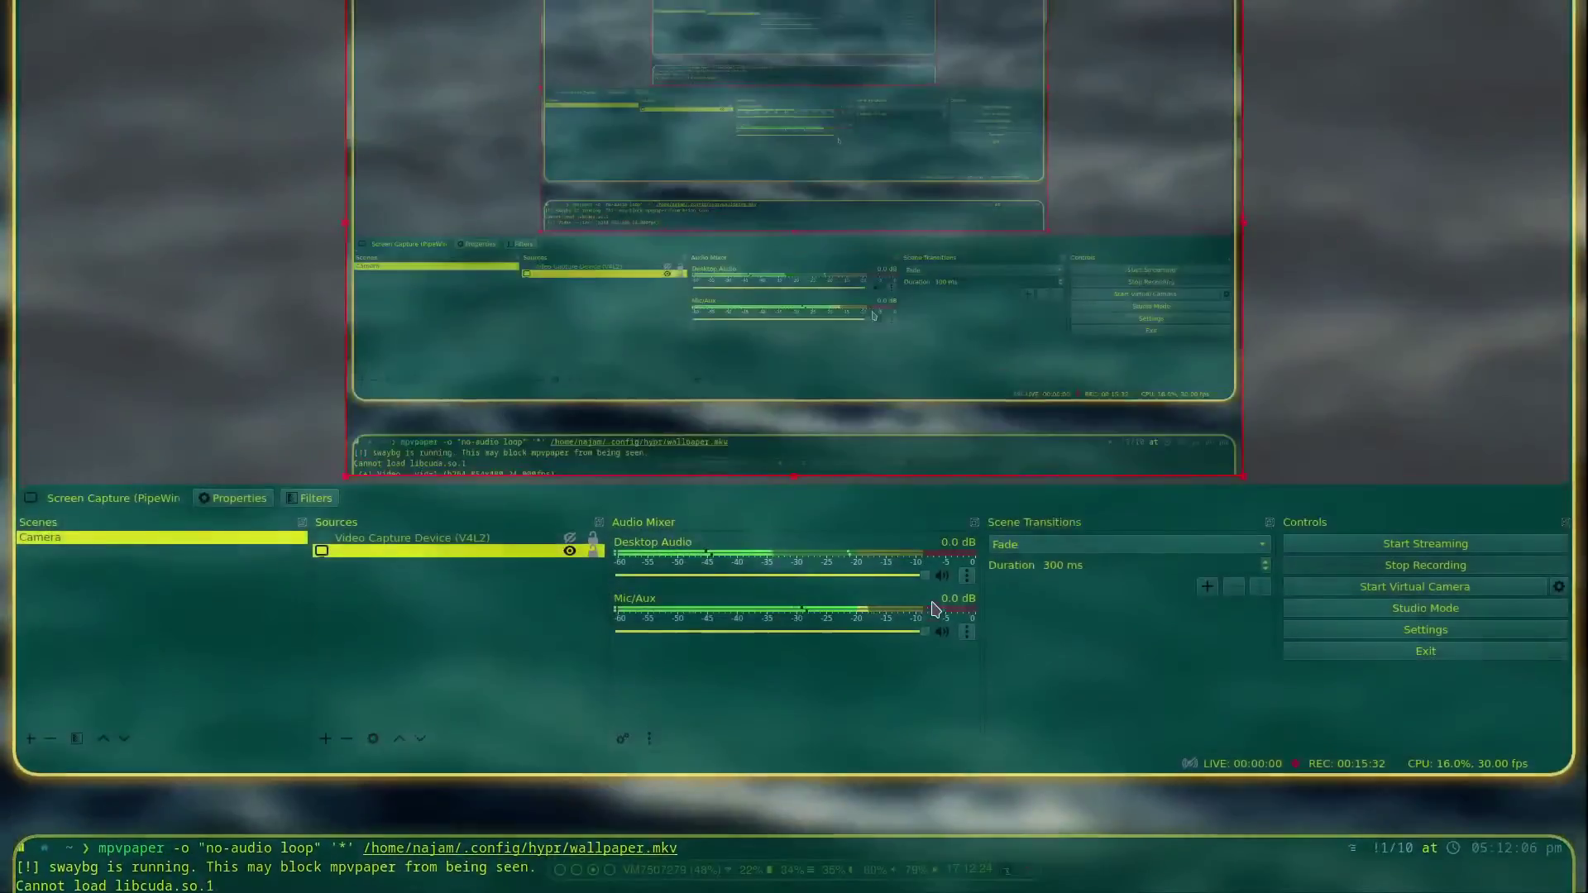
key(super+2)
key(super+o)
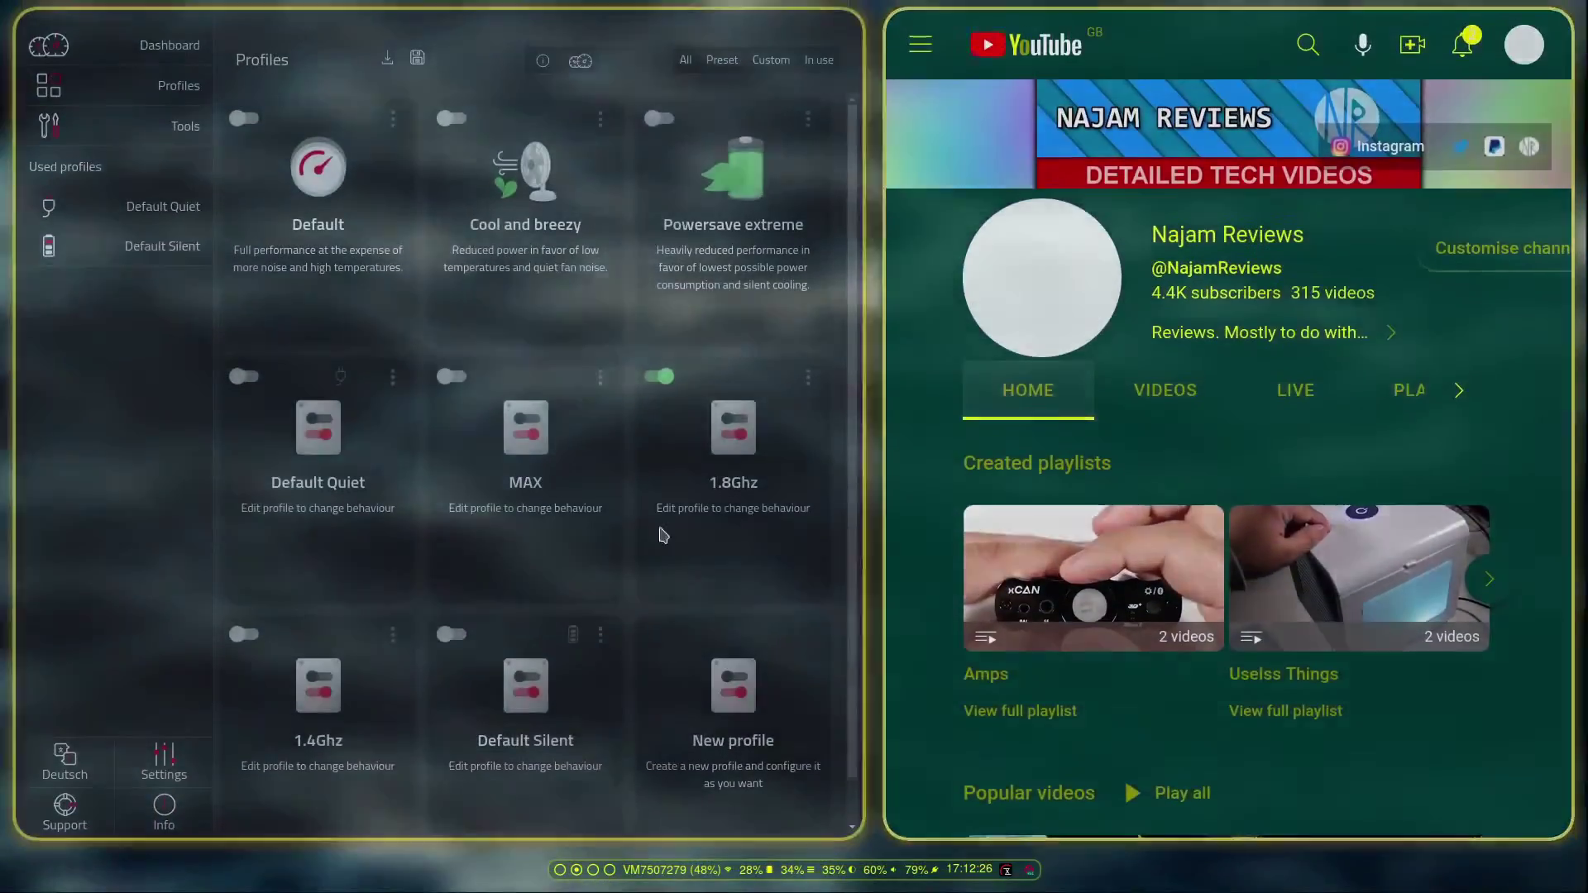
Stop mpvpaper and exit the terminal on workspace 4, returning to hyprland.conf on workspace 1.
key(super+3)
key(super+4)
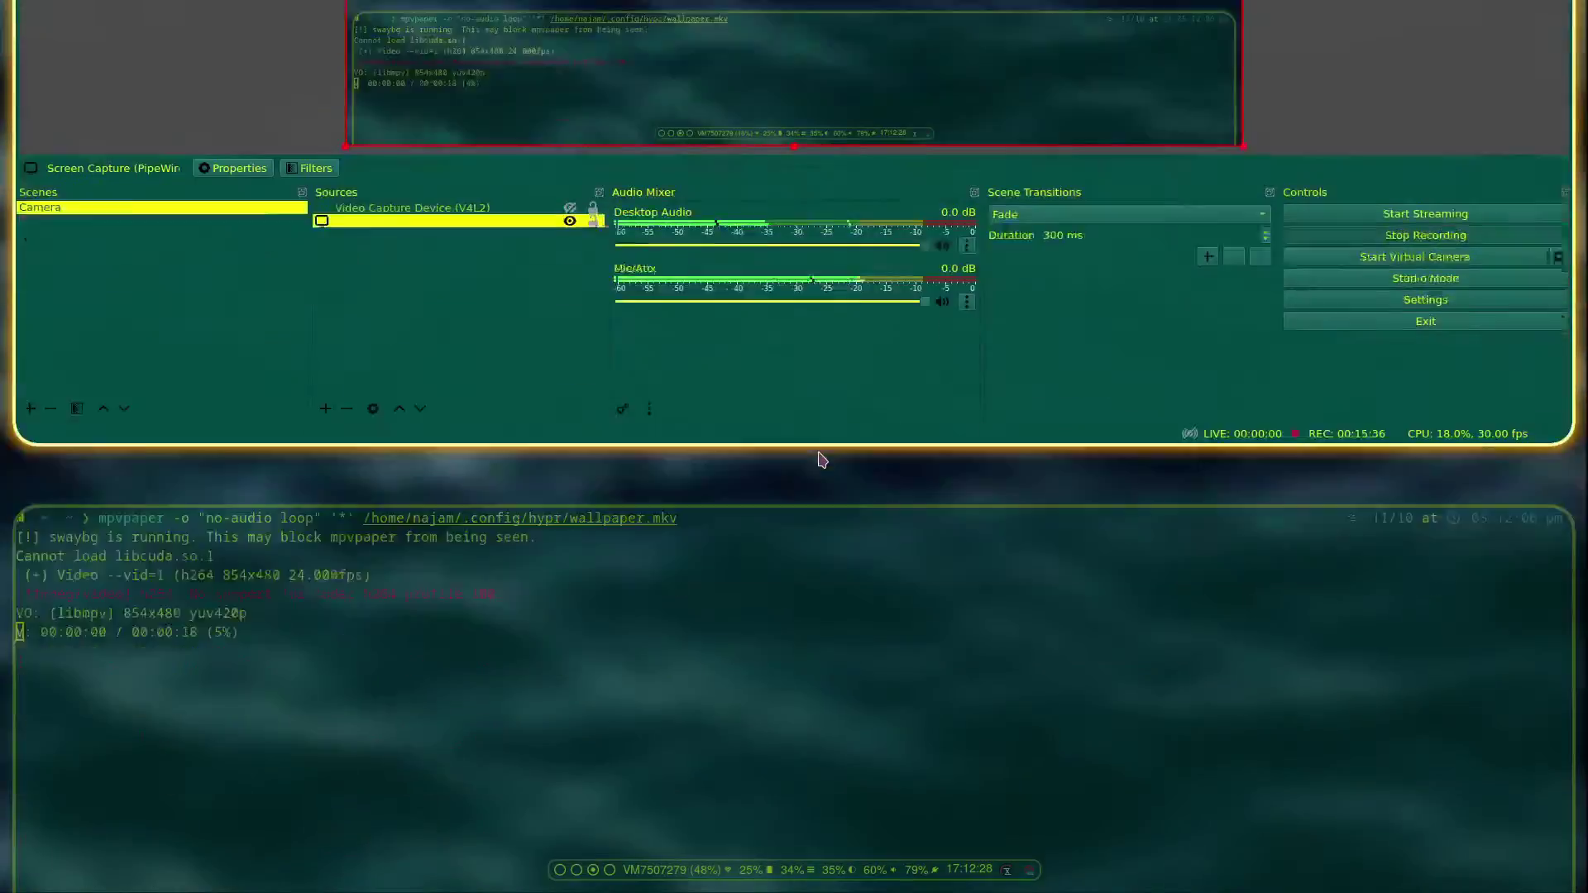
text(exit)
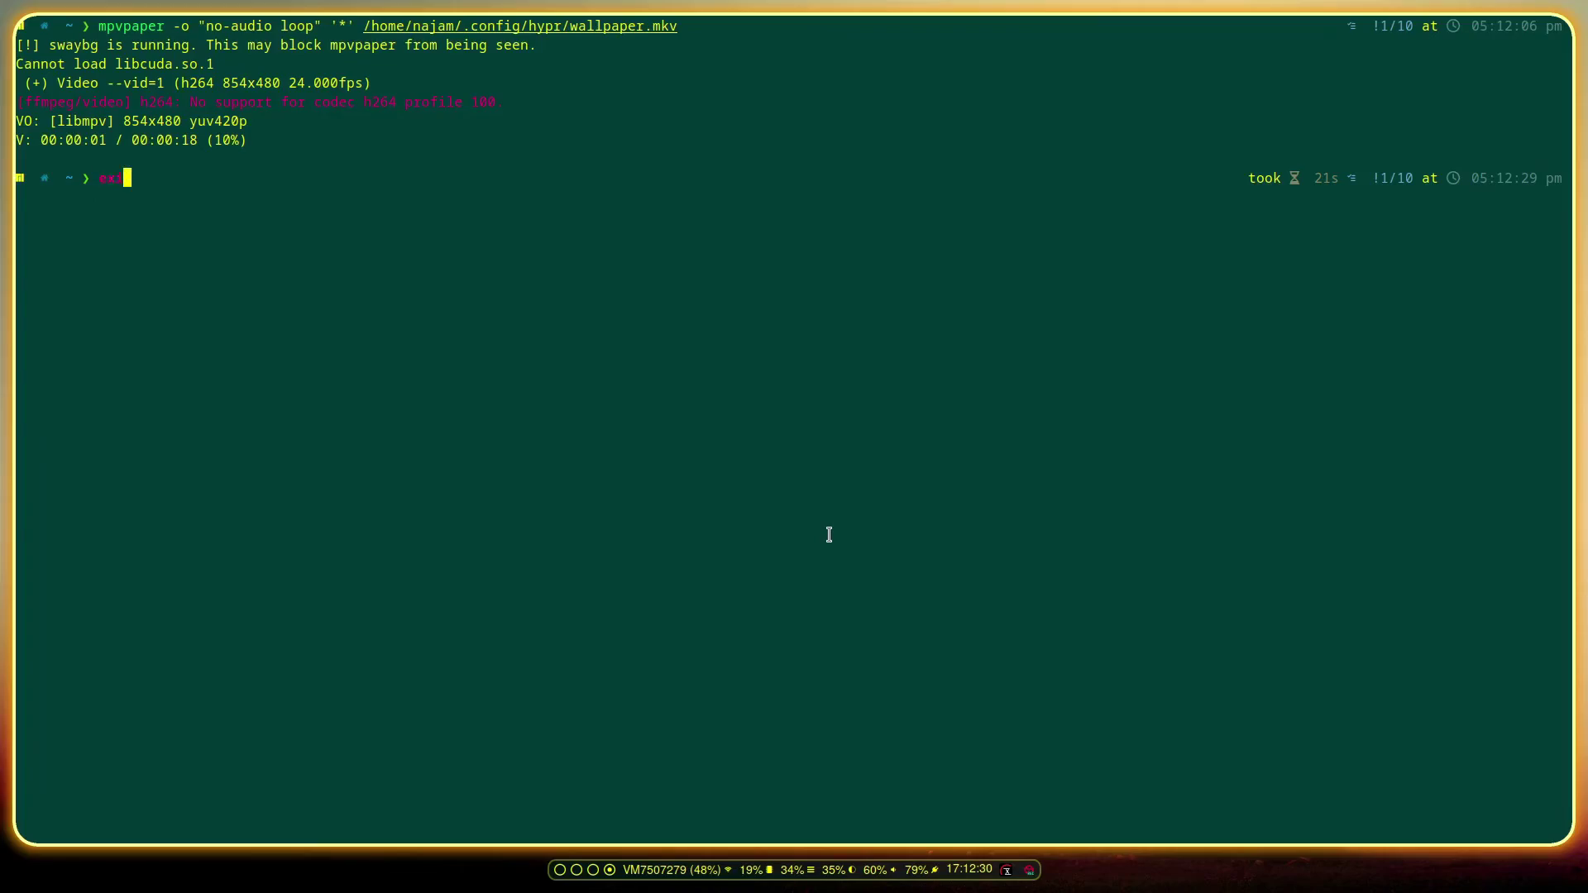
key(Return)
key(super+3)
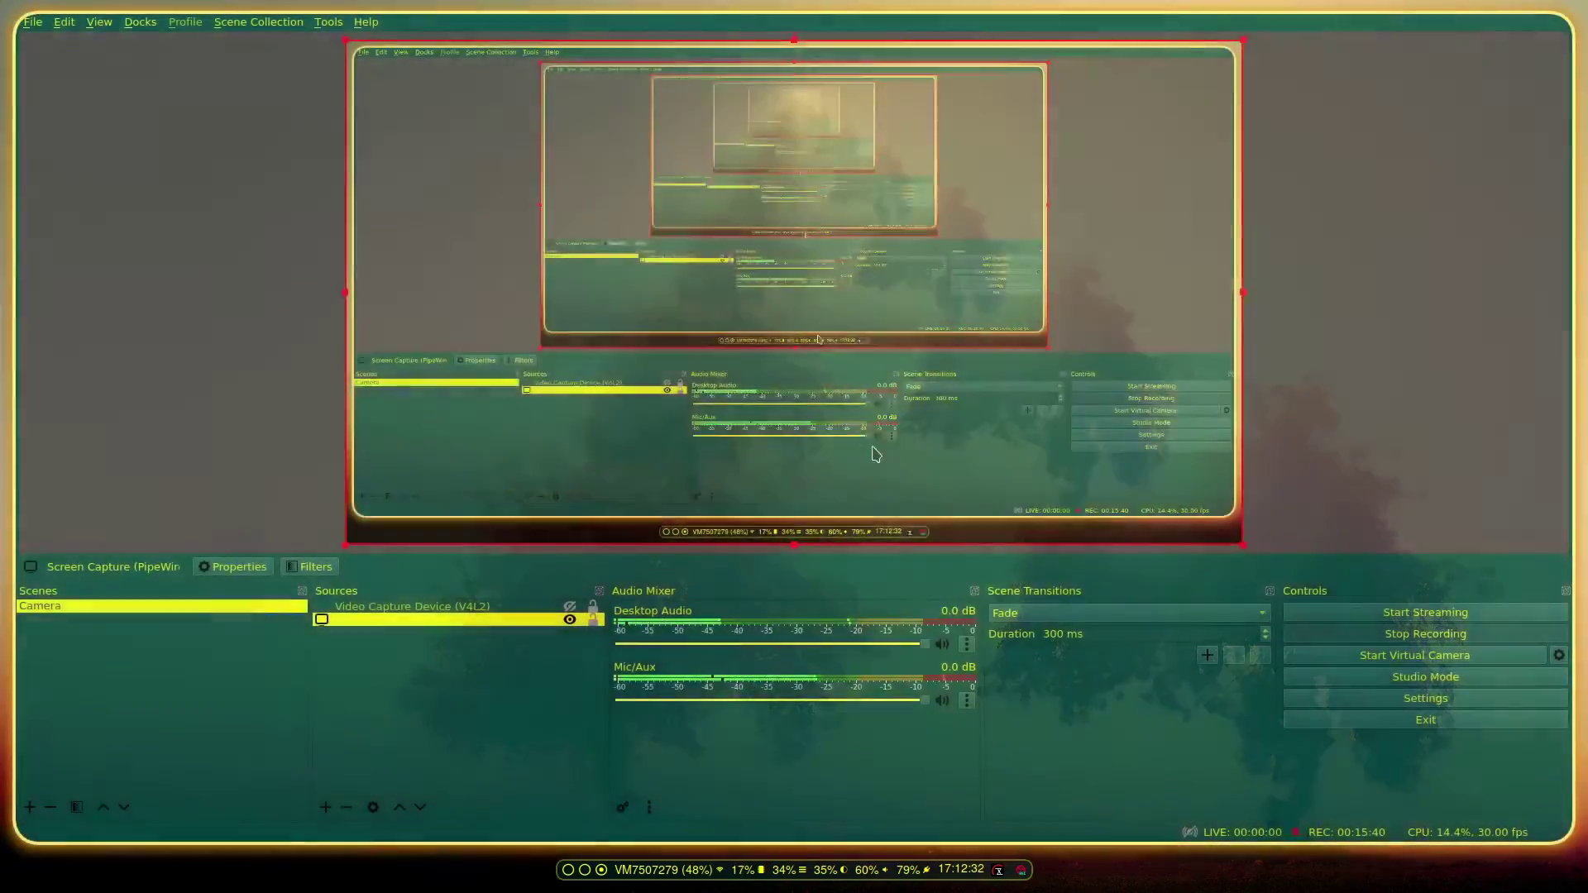
key(super+2)
key(super+1)
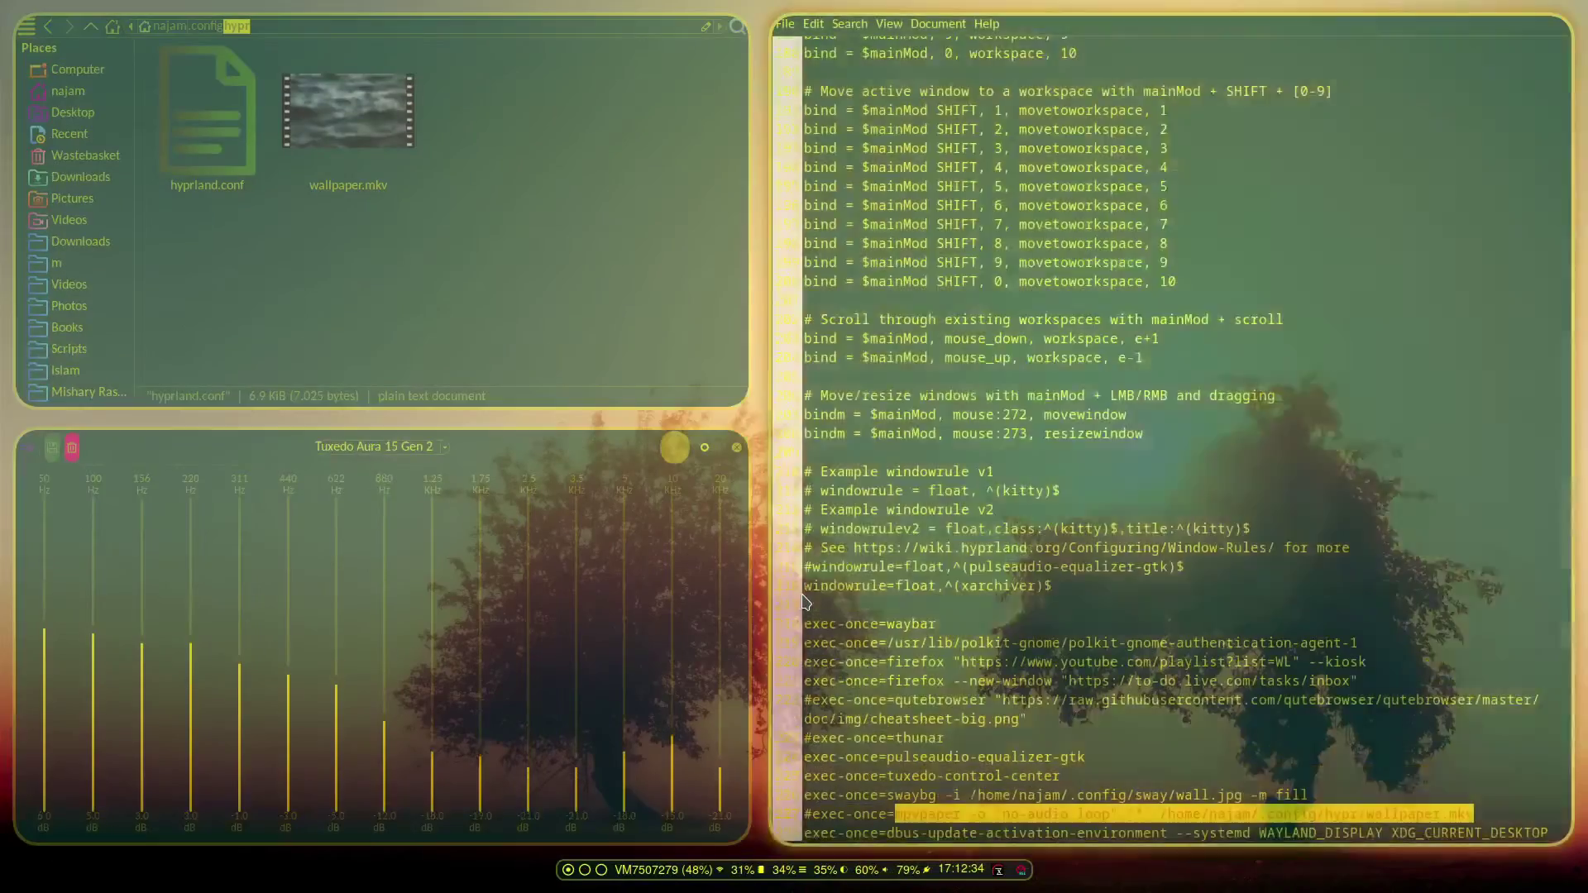
Highlight the dbus-update-activation-environment autostart line, and show the OBS screen capture on workspace 3 that relies on it.
triple_click(1147, 835)
click(1147, 834)
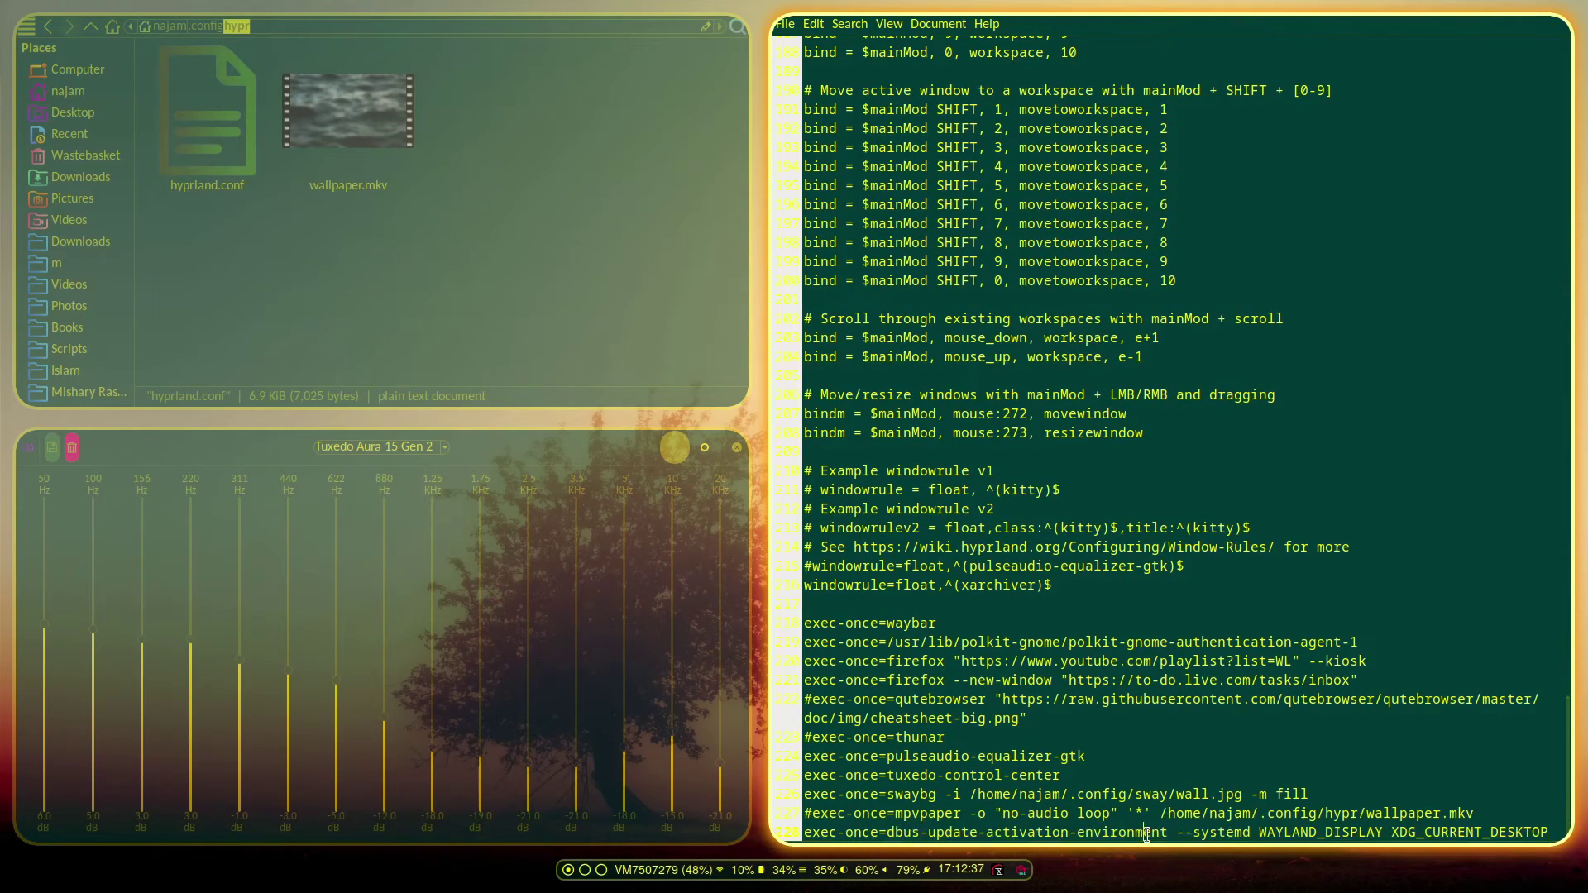
triple_click(1294, 829)
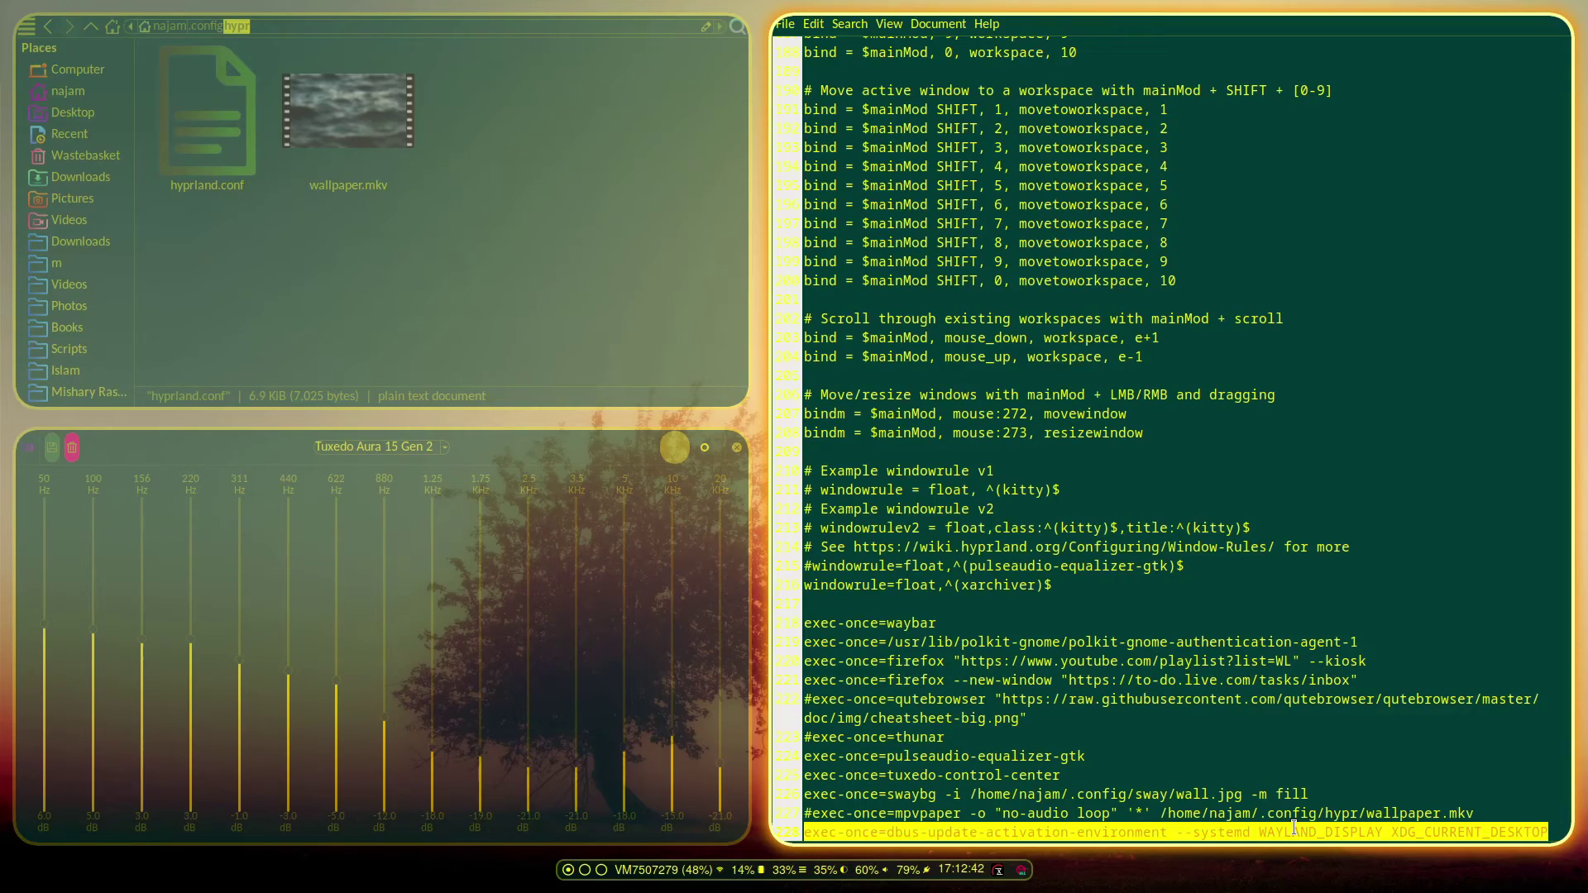
key(super+3)
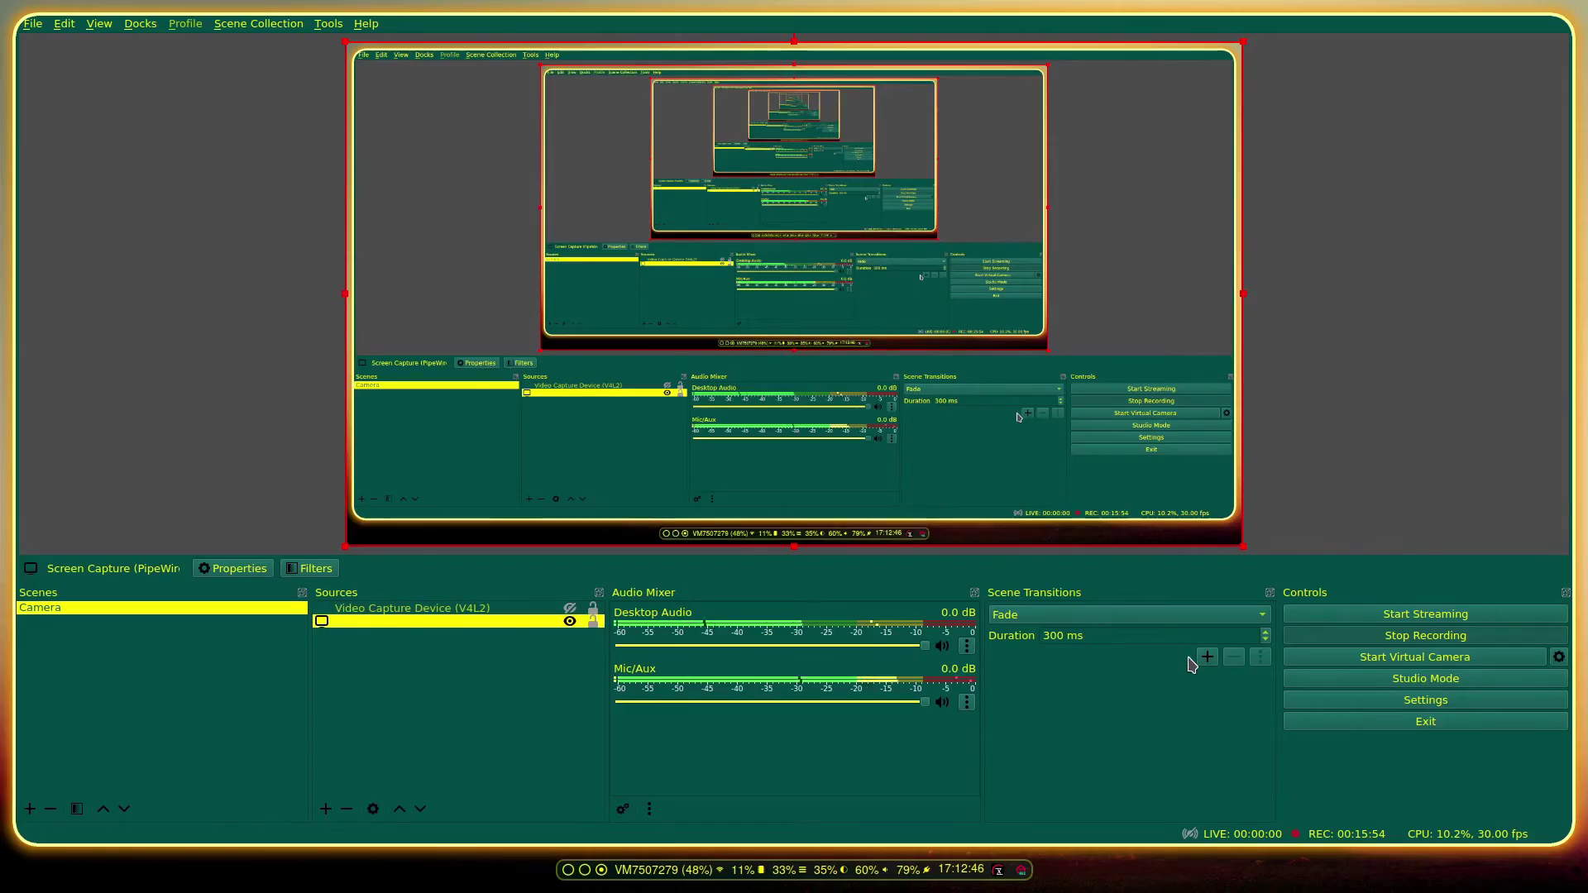
key(super+1)
key(super+1)
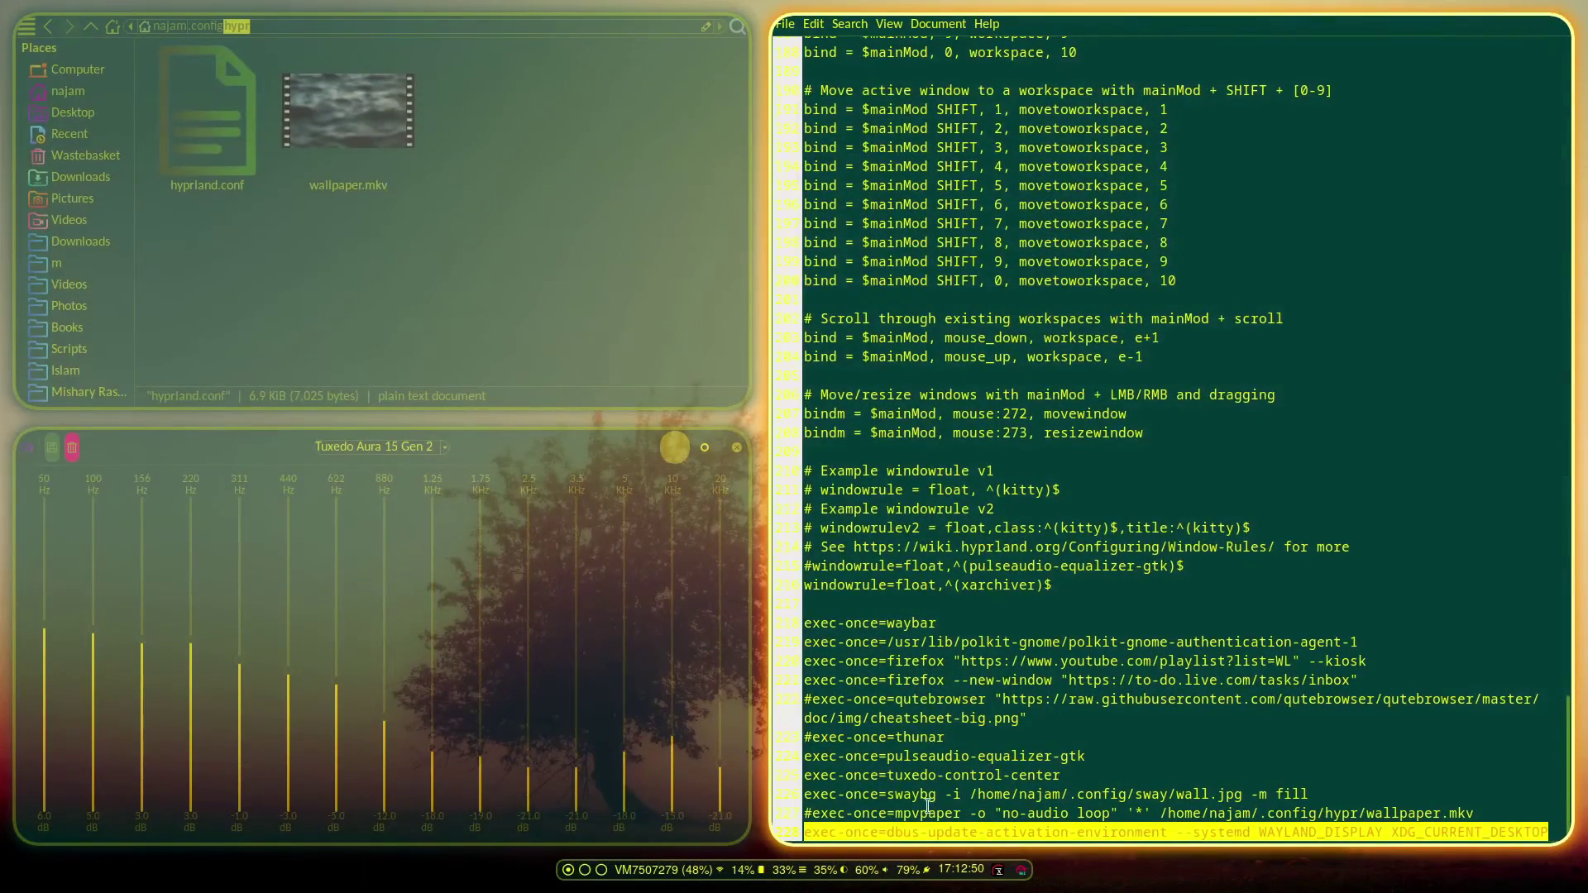
Highlight waybar in its exec-once entry, and switch to empty workspace 4 to examine the bar.
double_click(910, 624)
key(super+3)
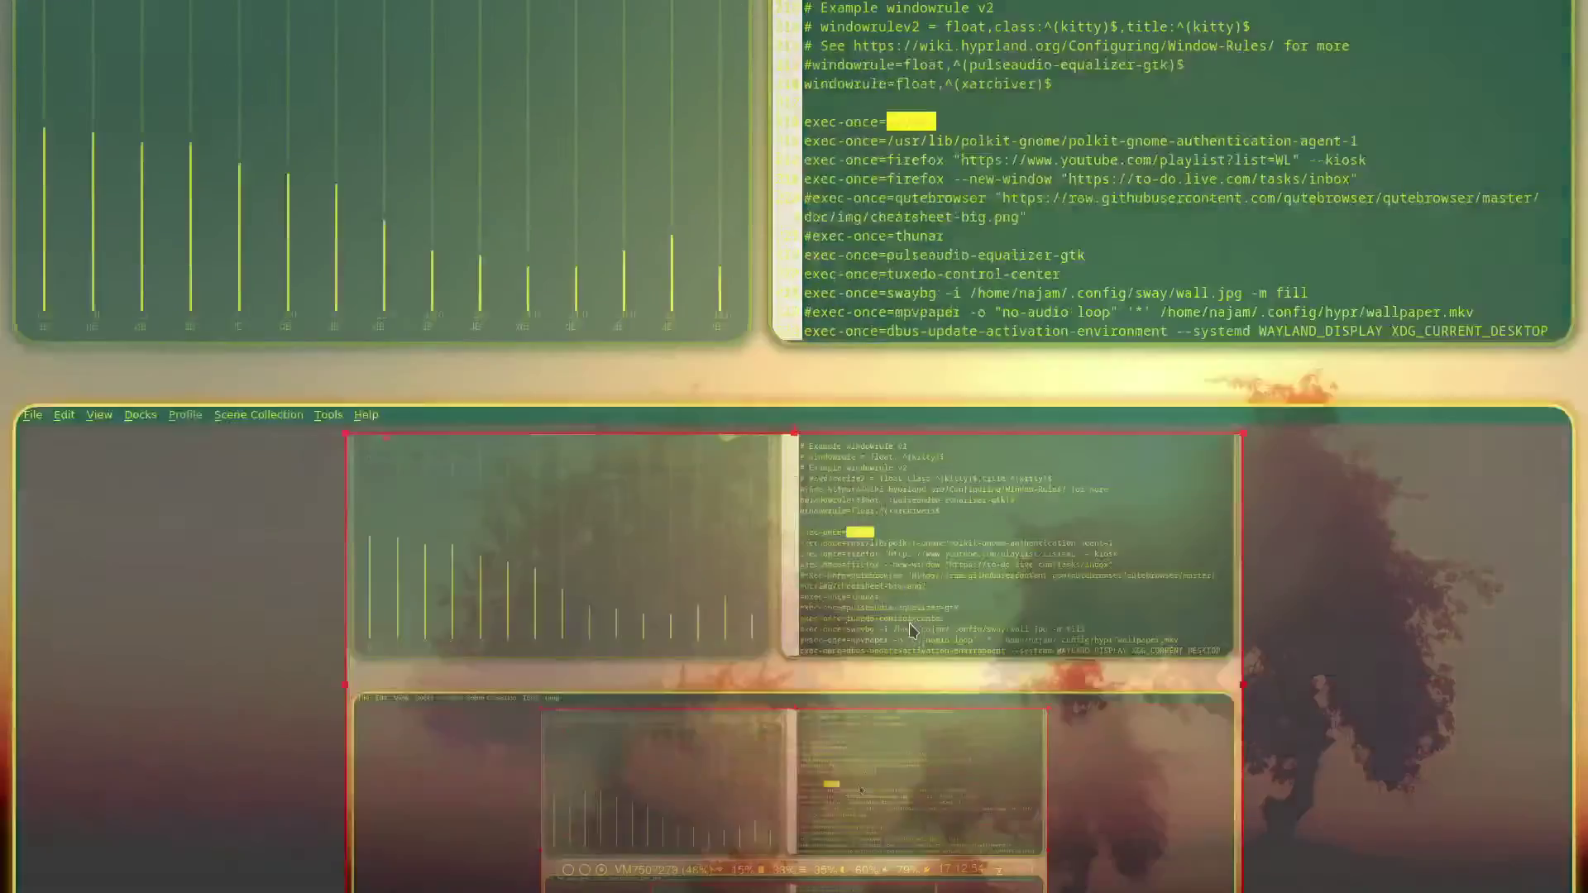
key(super+4)
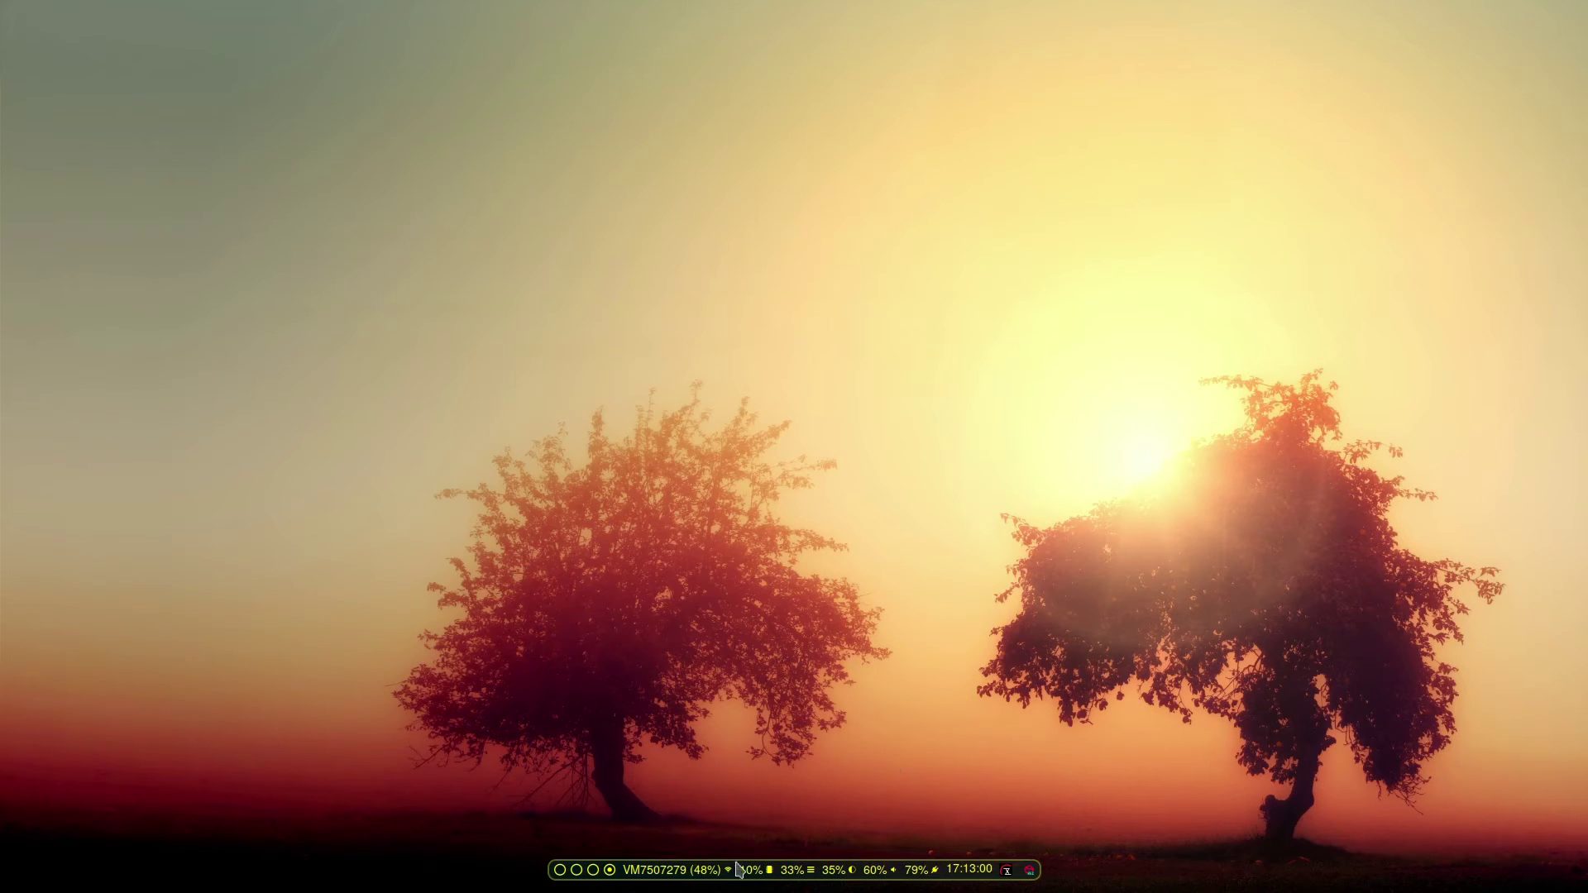
Examine waybar's modules, including the per-core CPU tooltip and the TUXEDO Control Center tray menu.
scroll(571, 872, up, 1)
scroll(572, 872, down, 1)
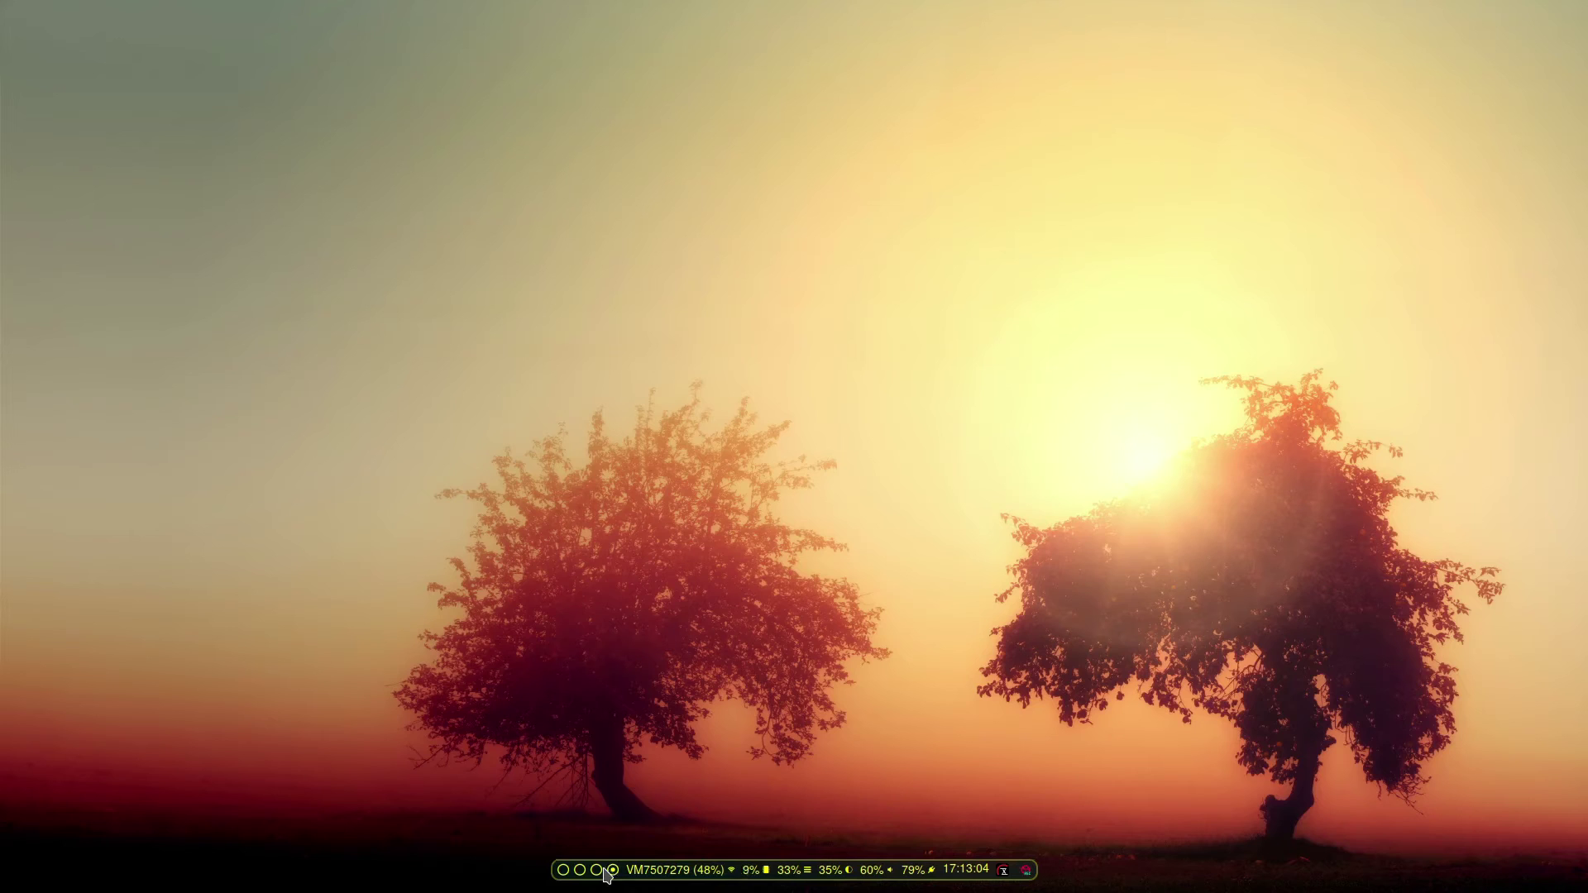
click(874, 870)
scroll(883, 877, up, 2)
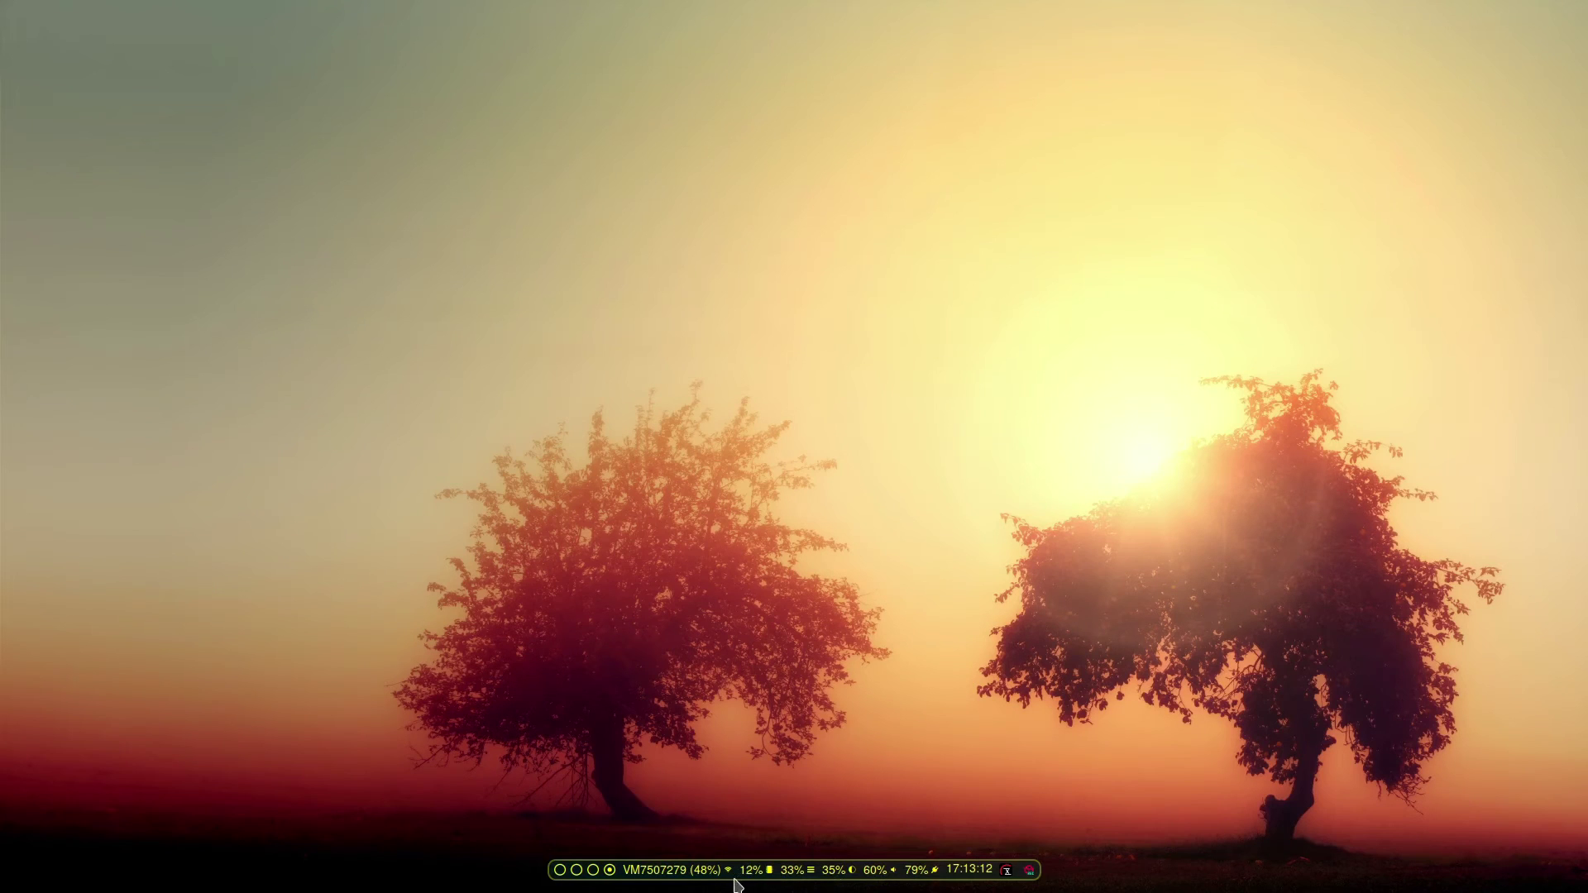
mouse_move(749, 873)
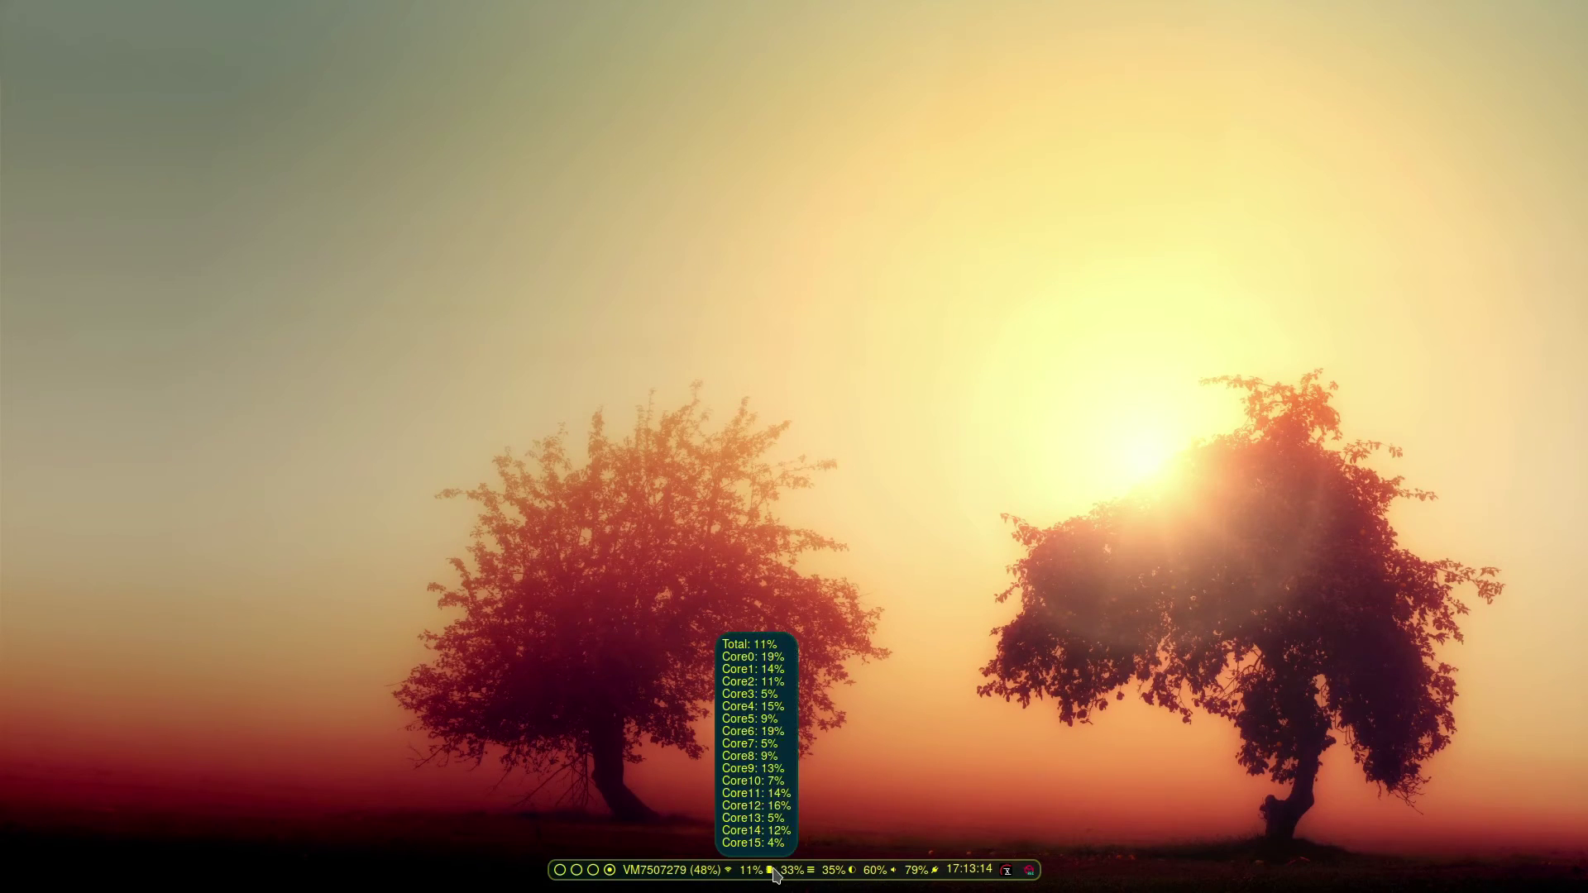
right_click(1008, 871)
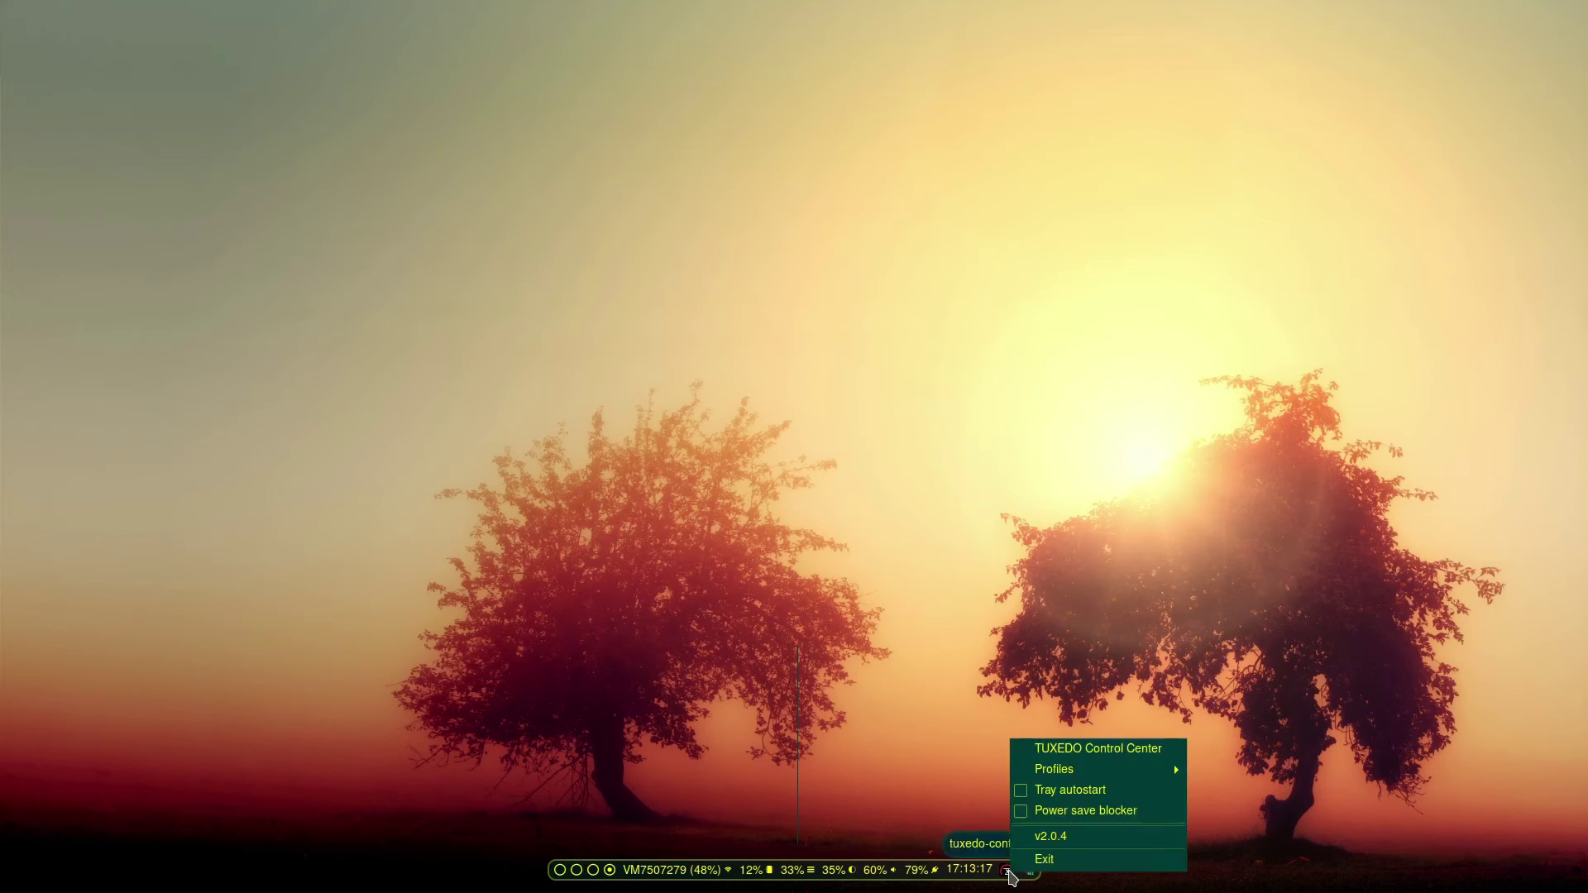
click(941, 741)
mouse_move(966, 870)
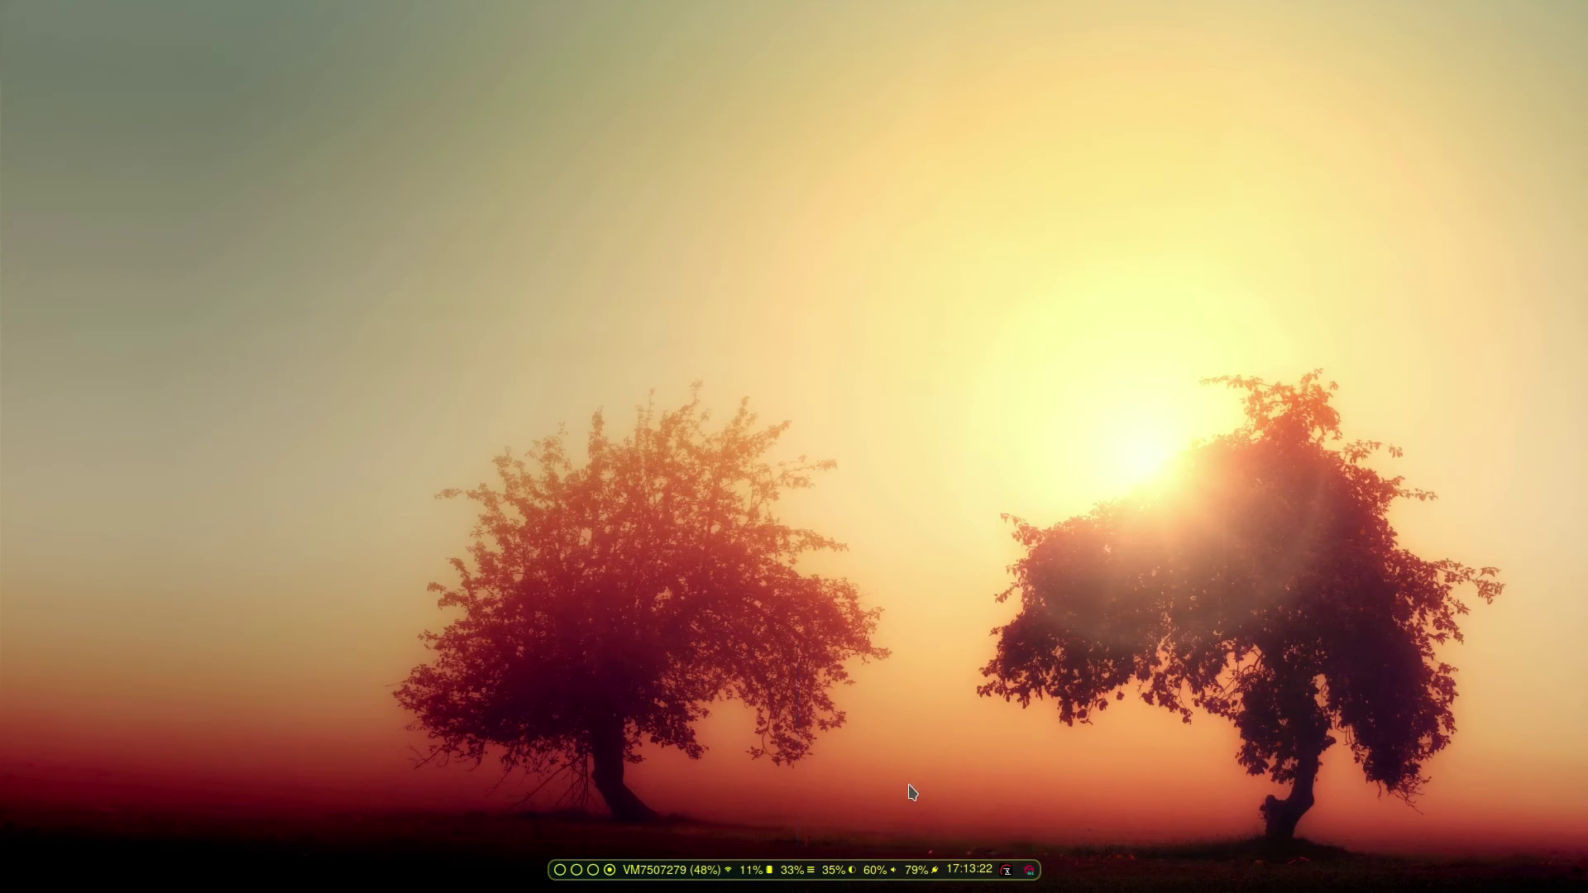
View workspaces 3 and 2, return to hyprland.conf on workspace 1, and clear the waybar text selection.
key(super+3)
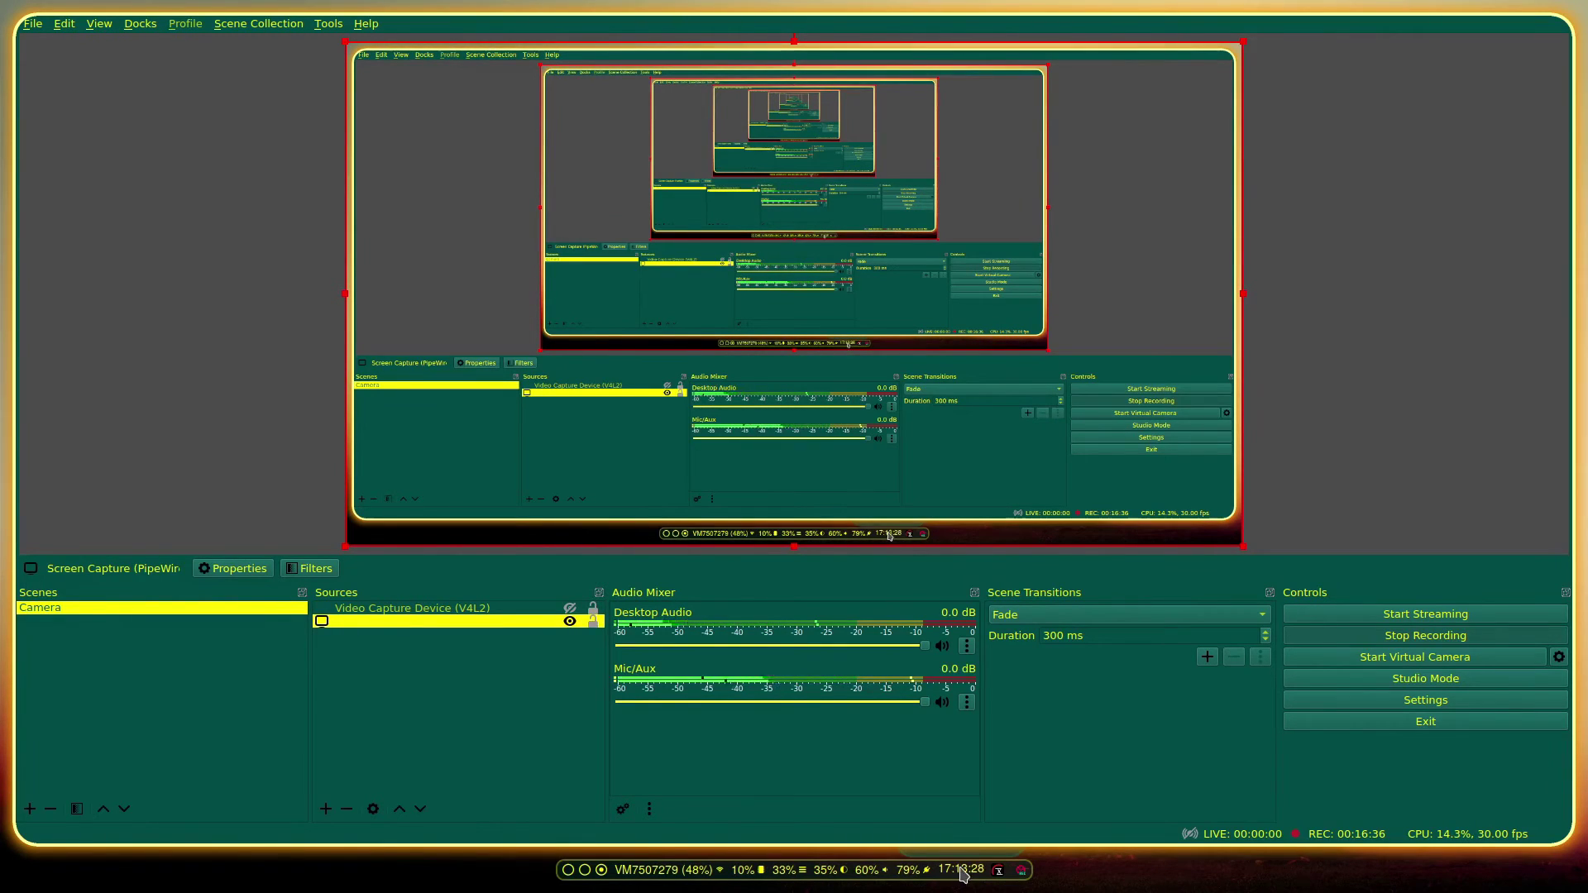
key(super+2)
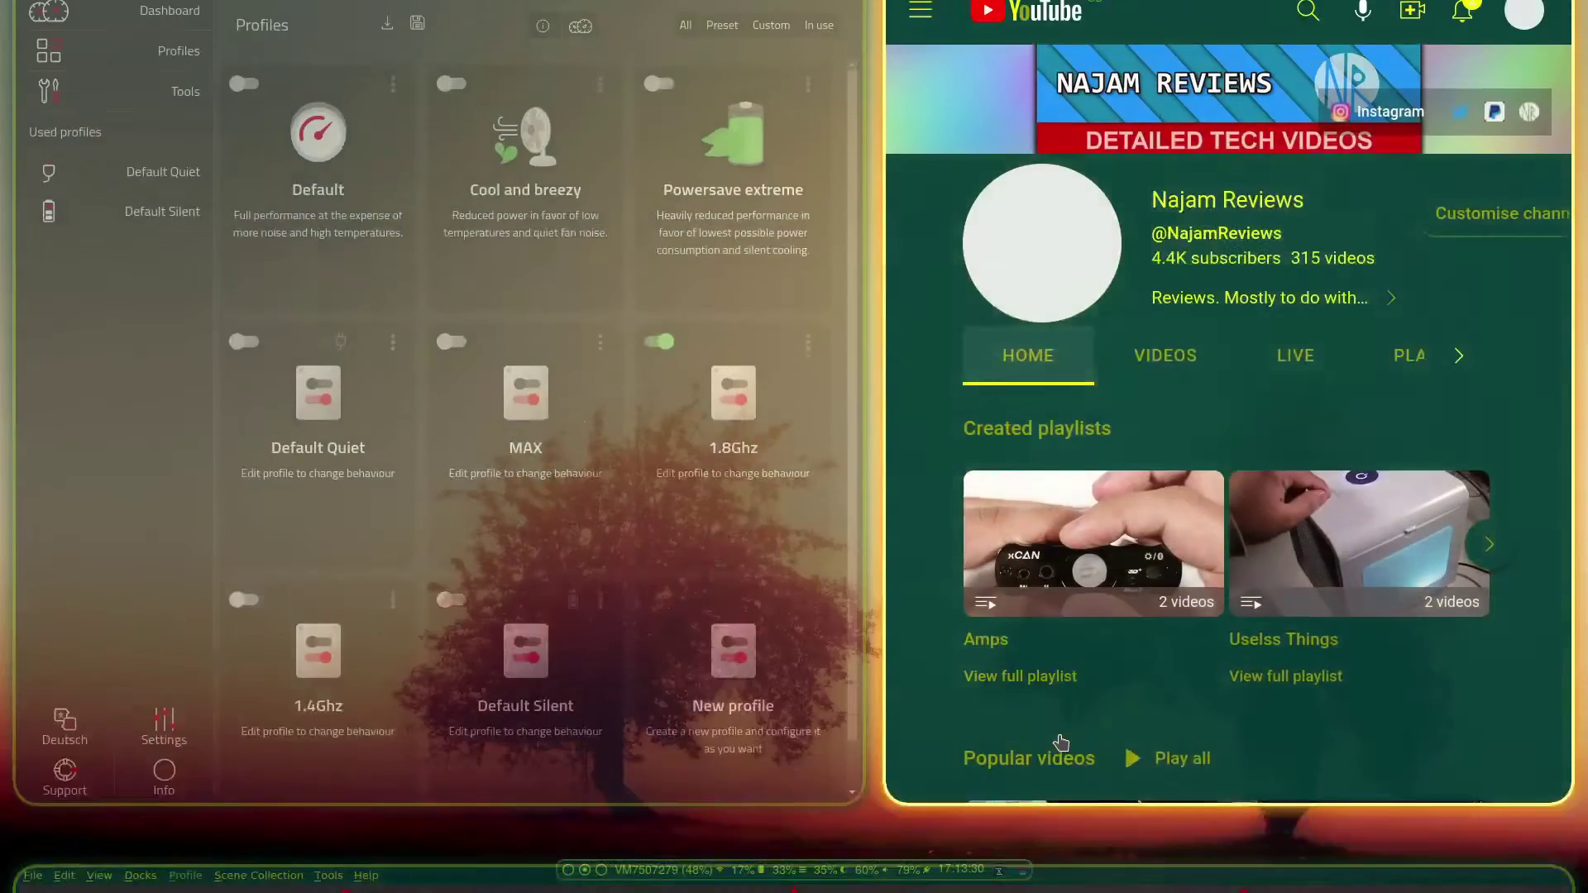
key(super+1)
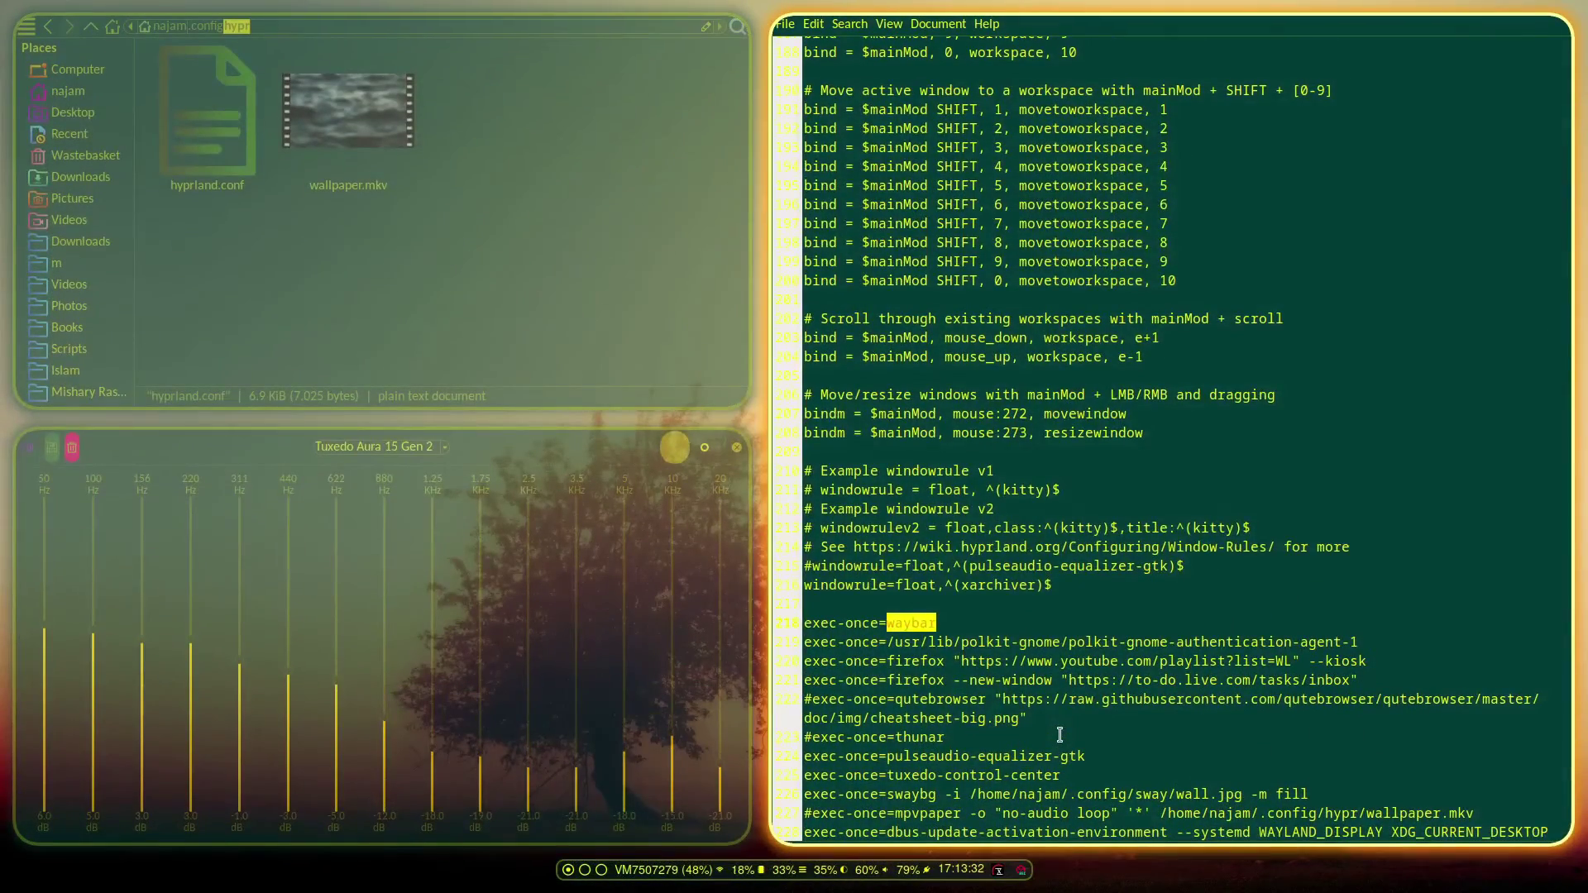
click(1040, 680)
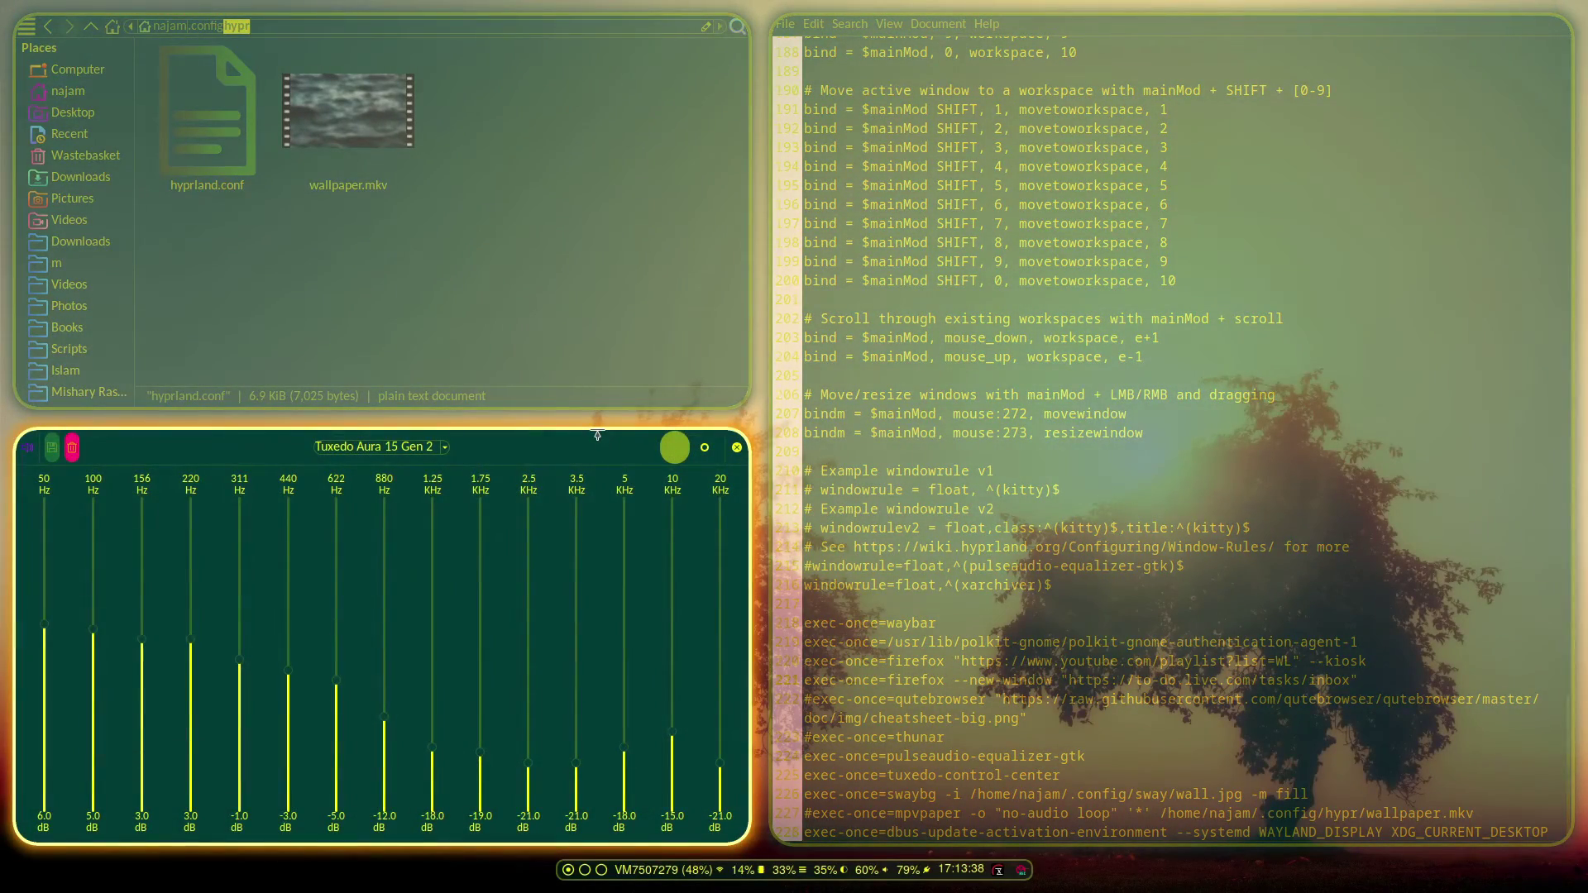
Go through workspace 3 to empty workspace 4, launch GIMP from the application launcher, and open a file manager window.
key(super+3)
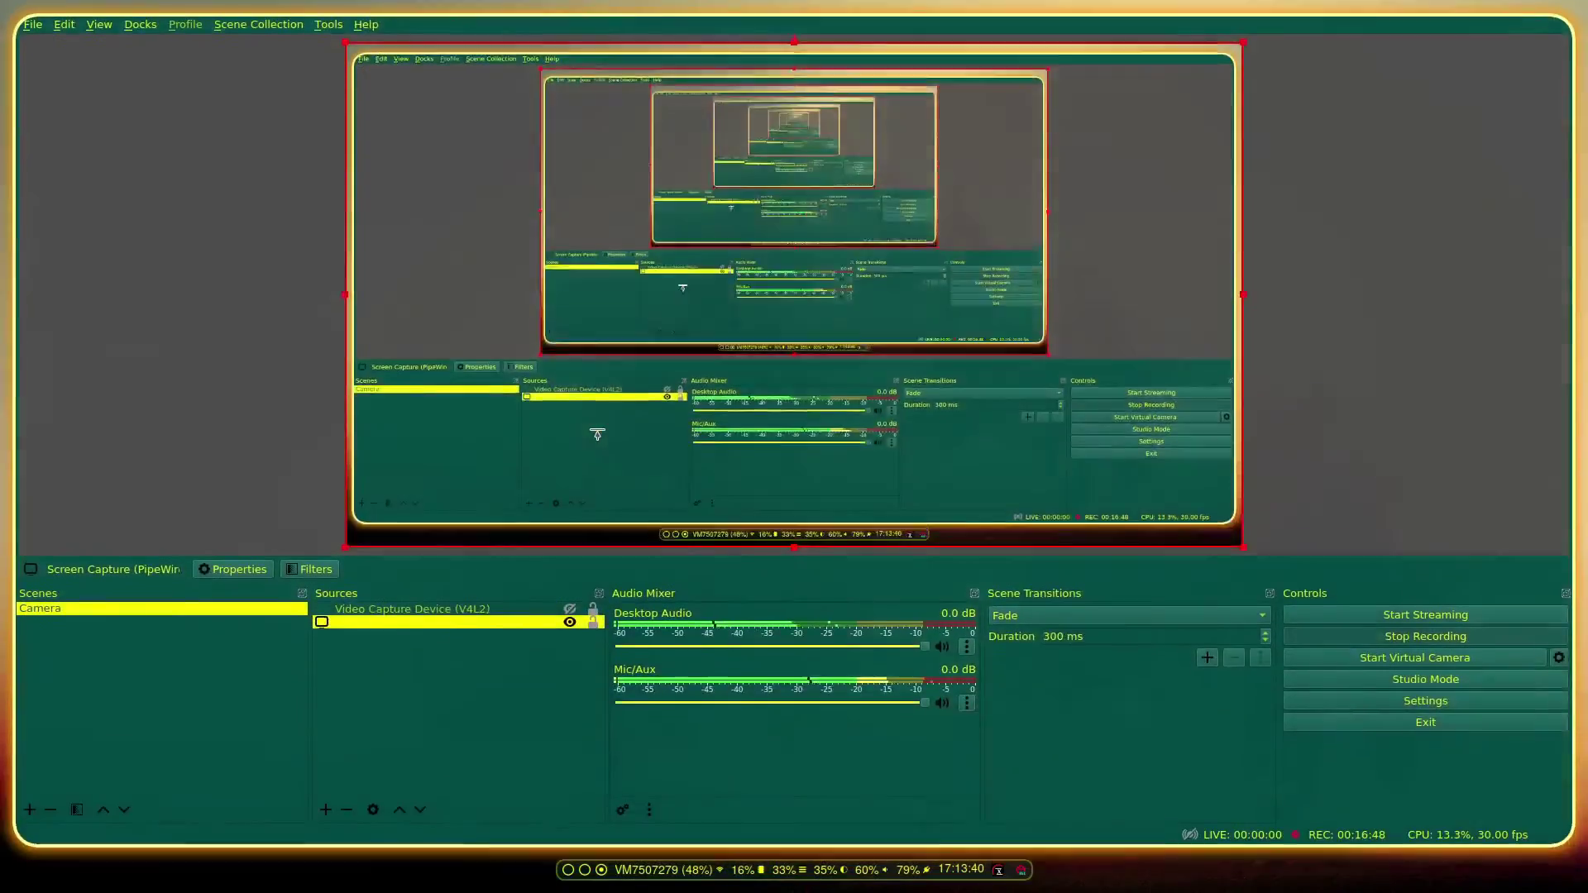
key(super+4)
key(super+d)
text(gimp)
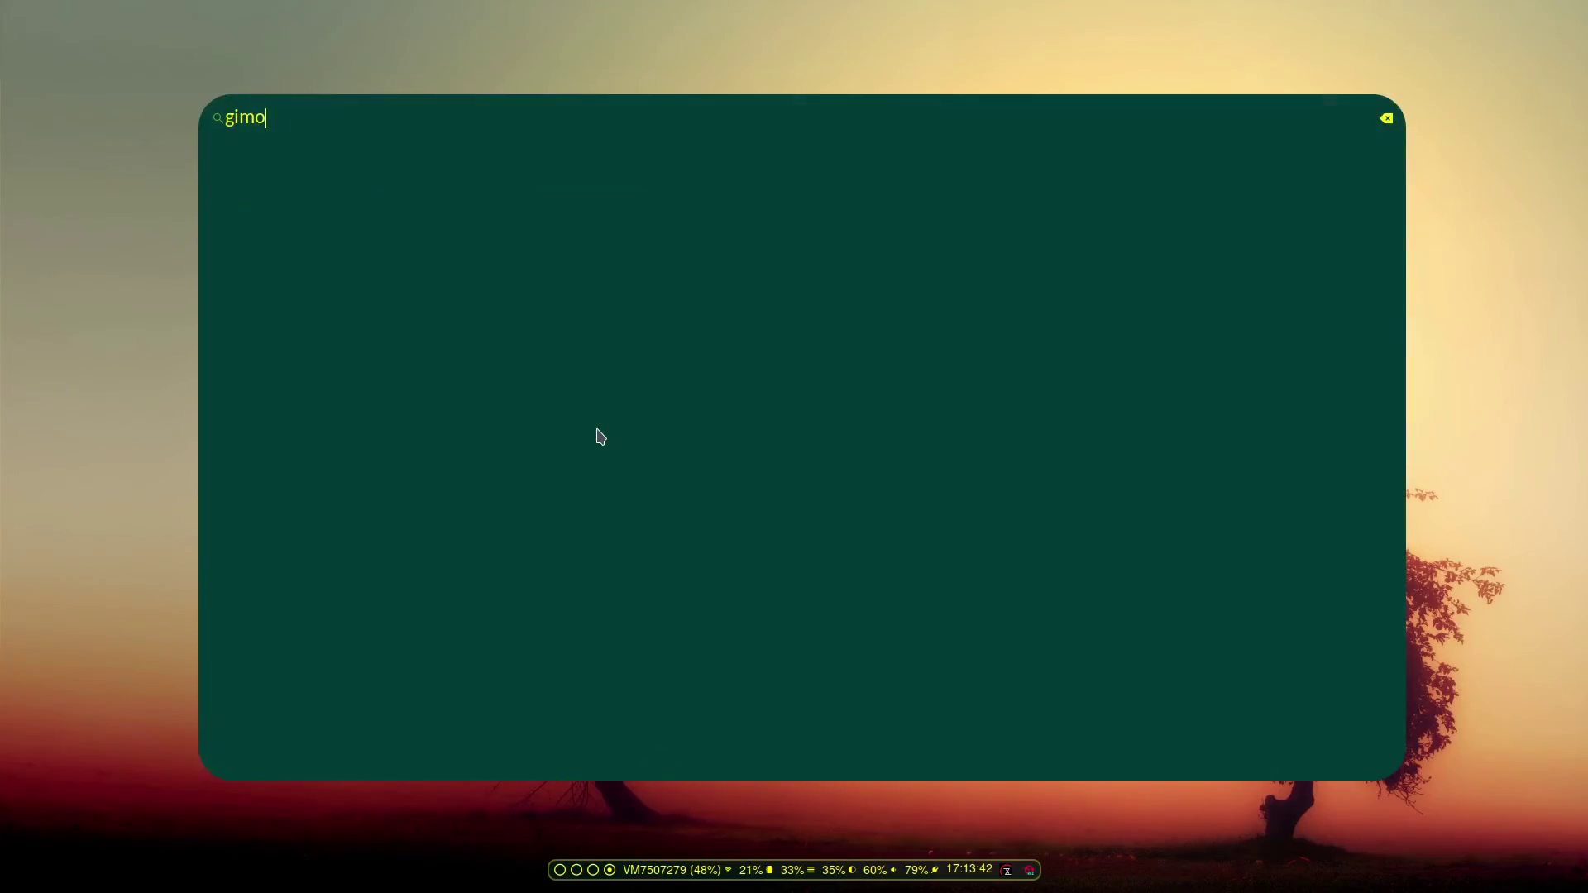
key(Return)
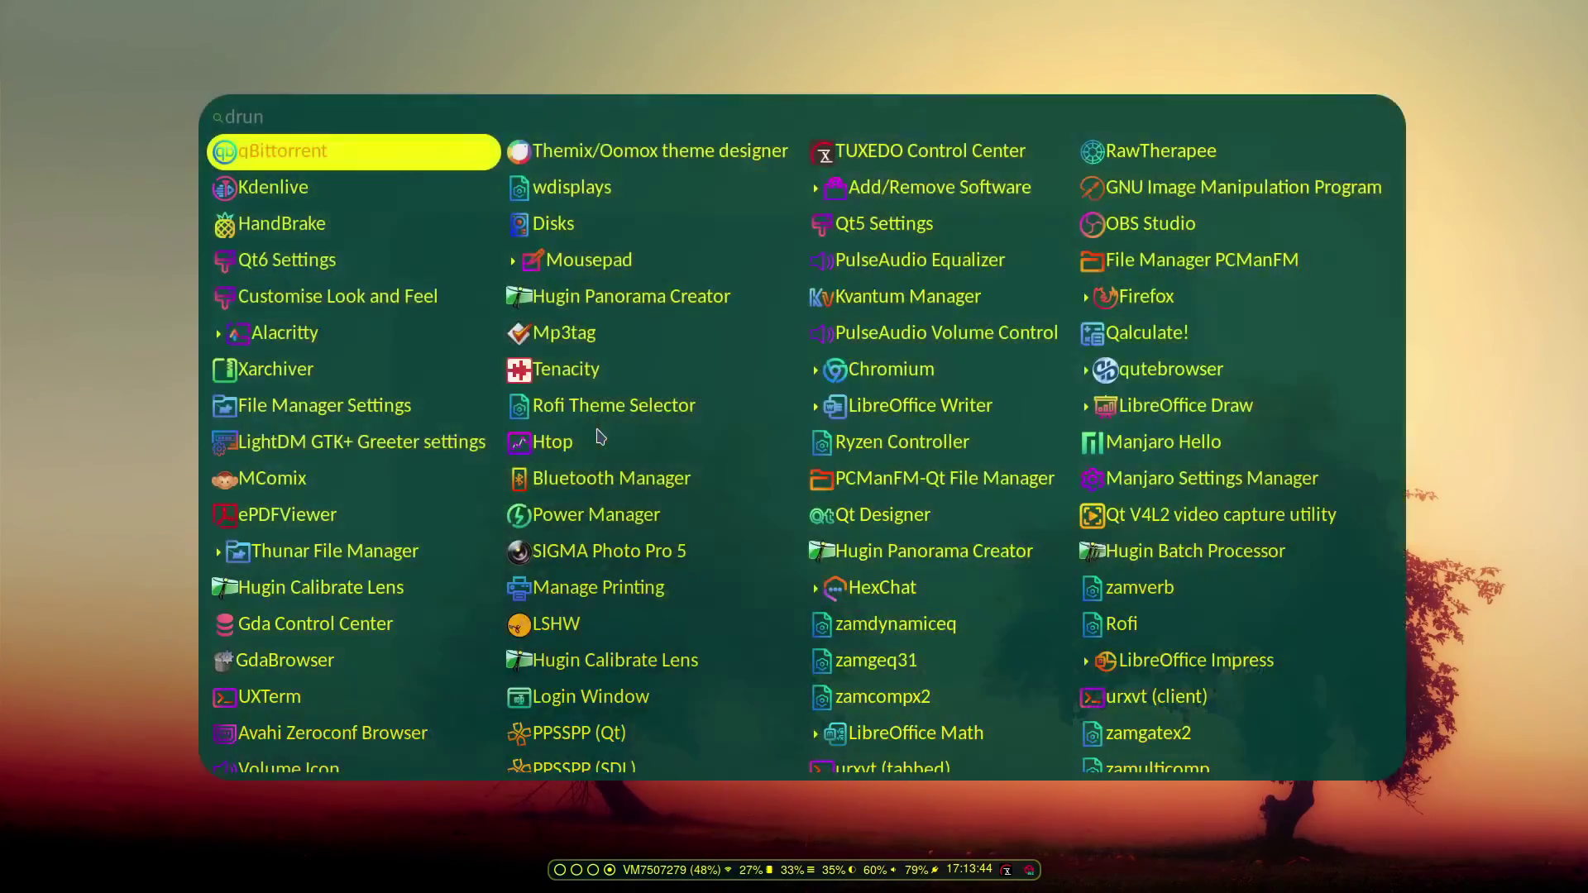
key(super+e)
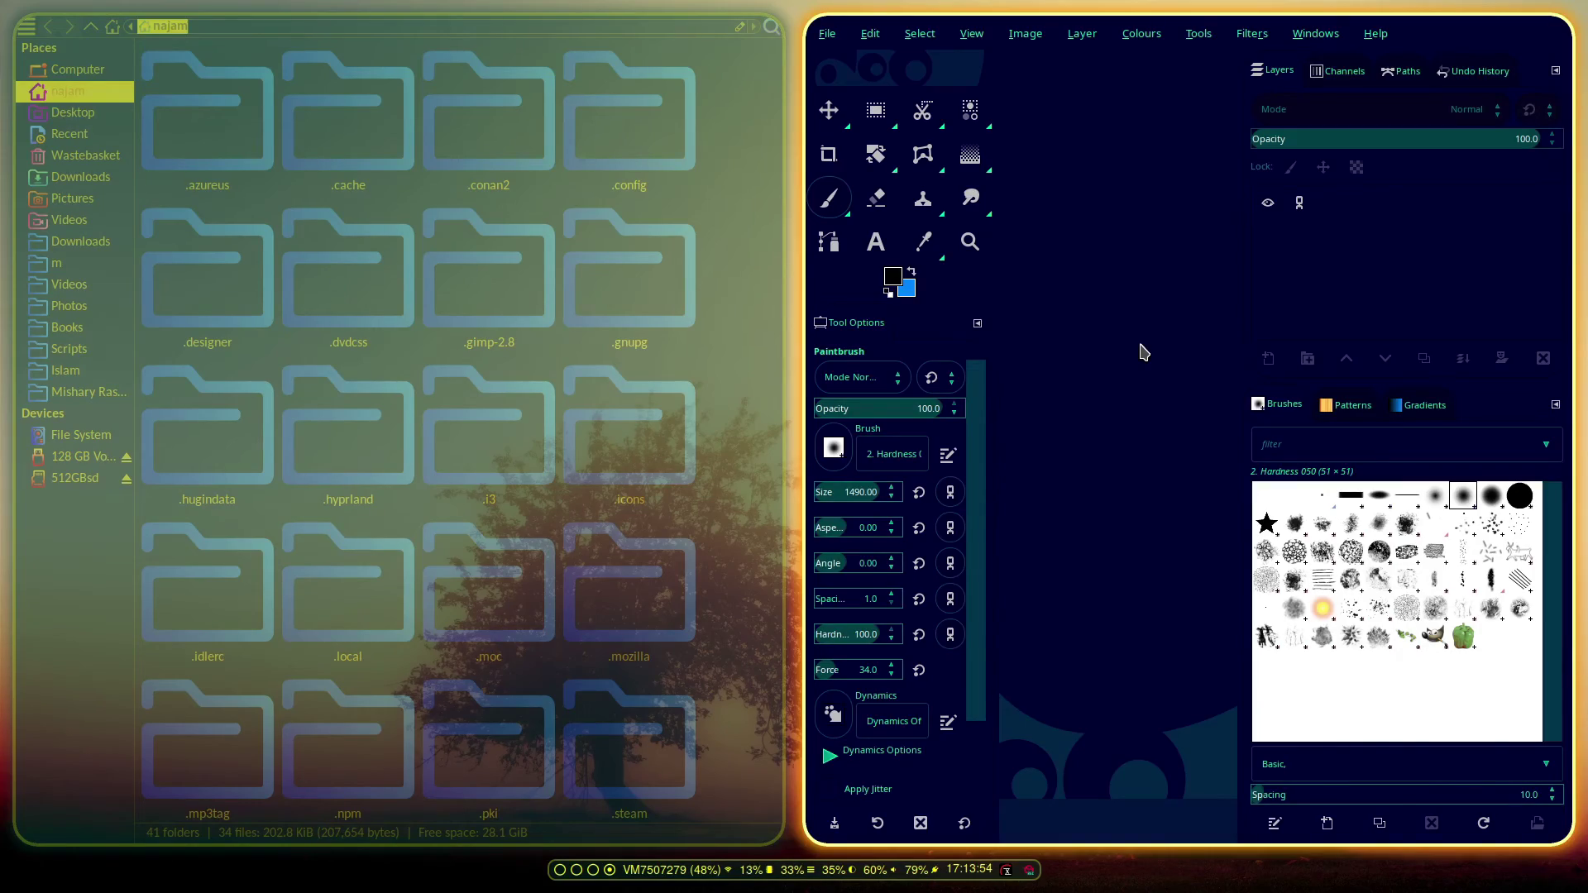
Close GIMP and the file manager on workspace 4, and return through workspaces 3 and 2 to hyprland.conf on workspace 1.
key(super+q)
key(super+q)
key(super+3)
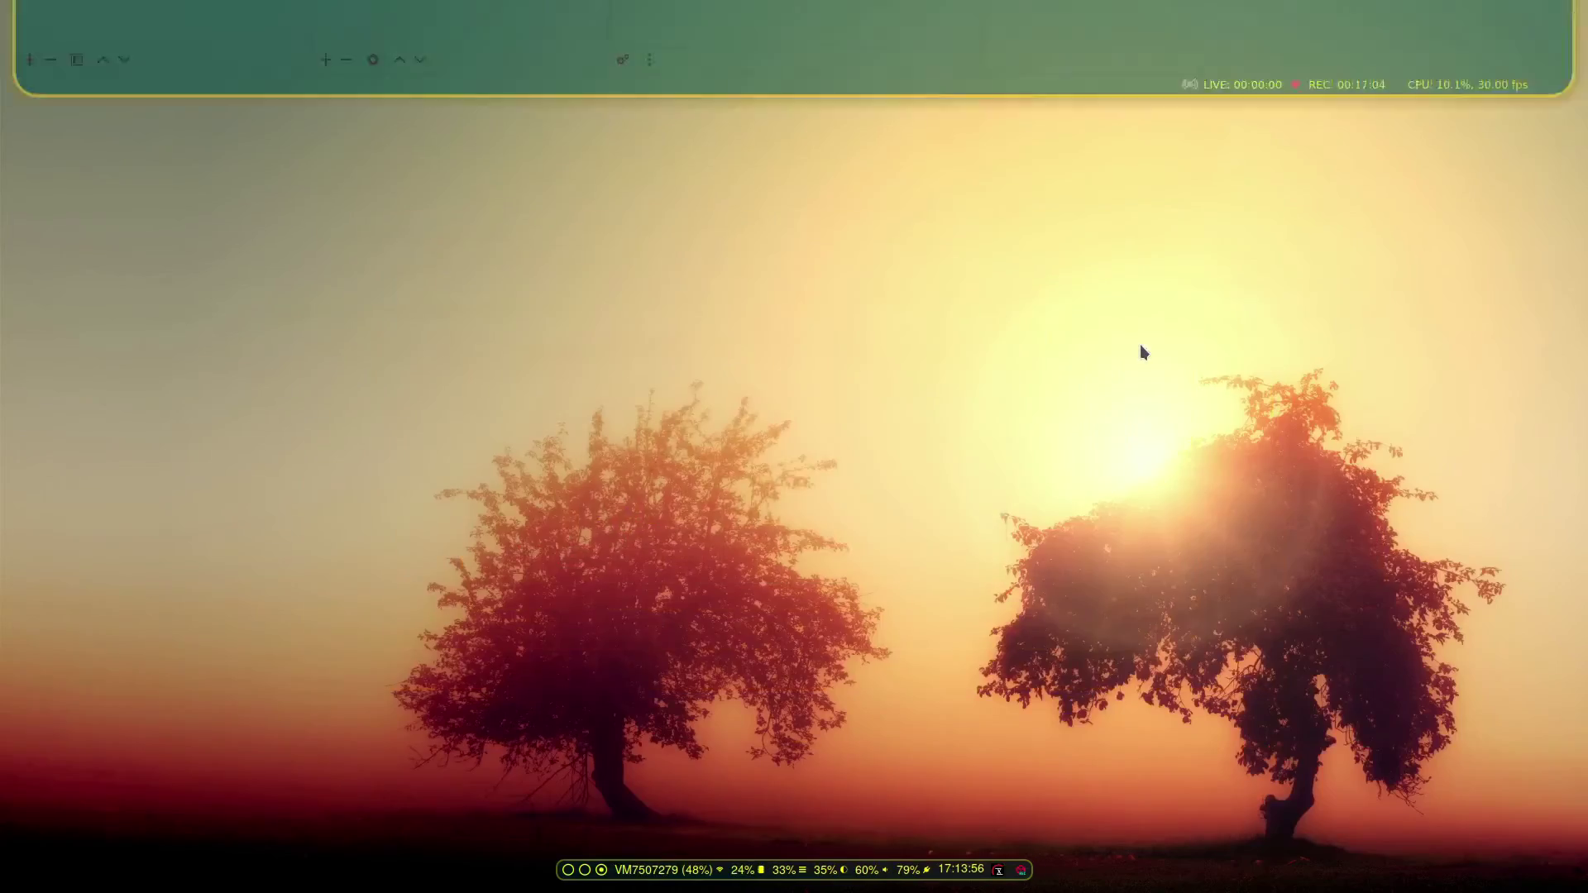
key(super+2)
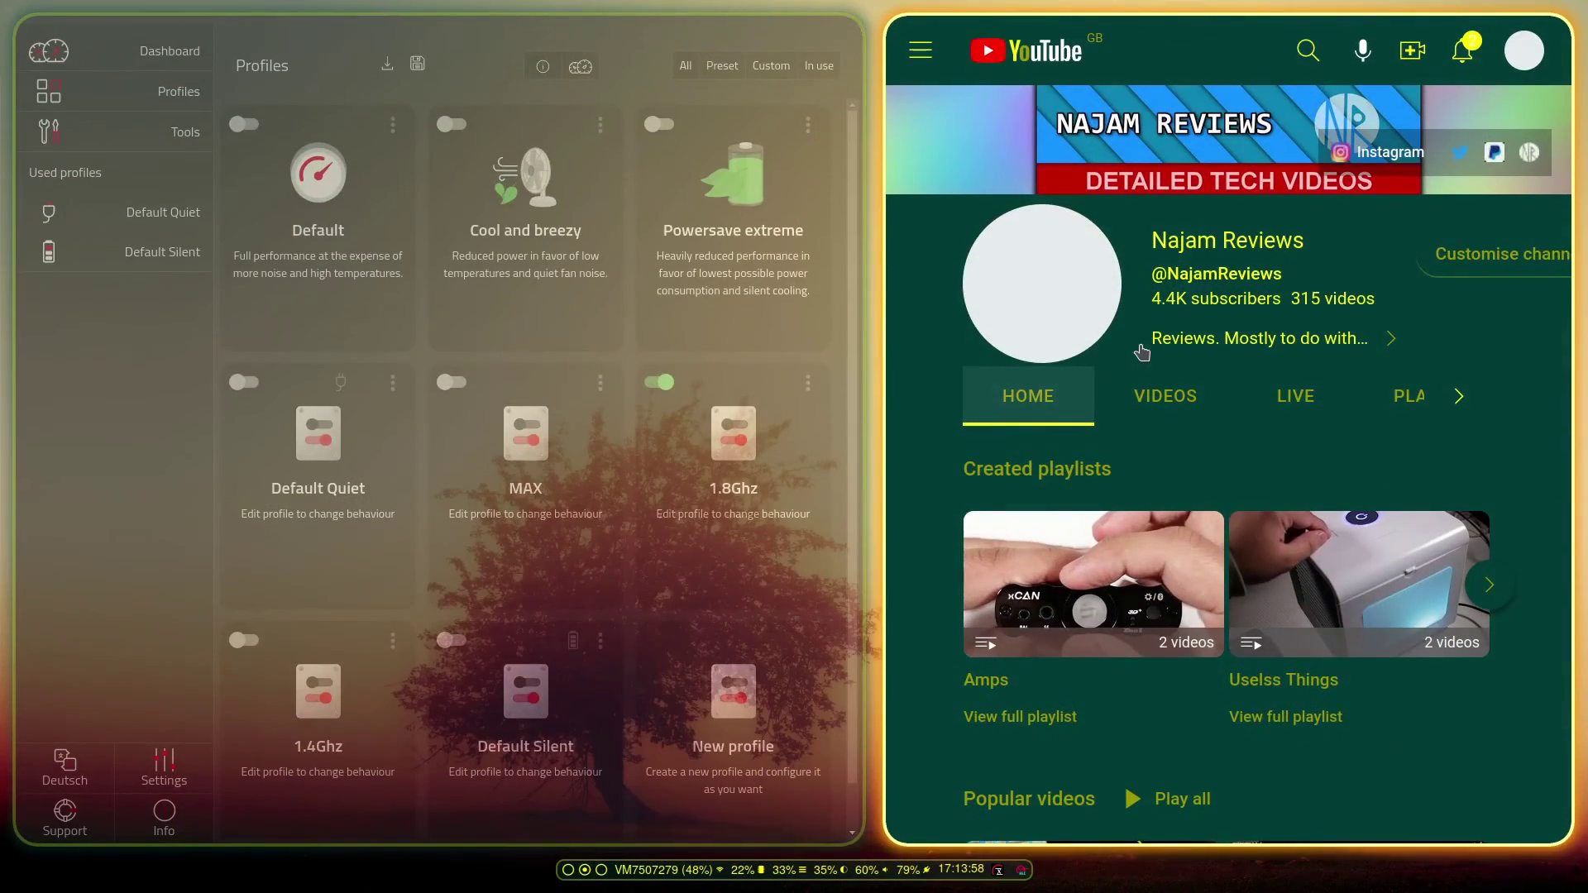
key(super+1)
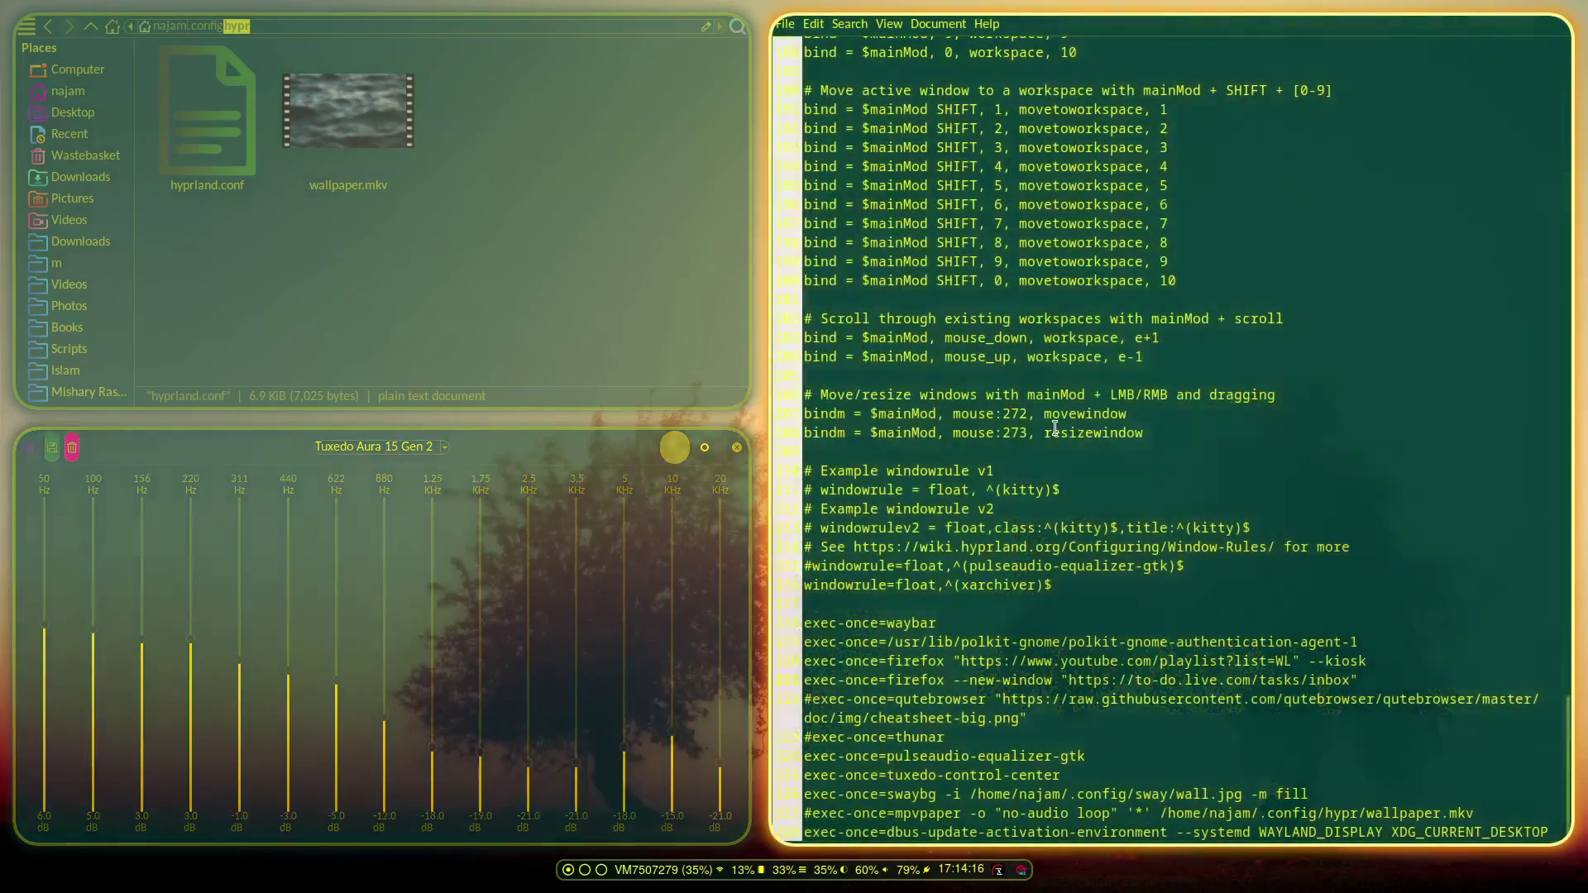
Set active_opacity to 0.9 in the decoration section of hyprland.conf, and check the active windows' transparency on workspaces 1 and 2.
scroll(1055, 428, up, 20)
scroll(1054, 428, down, 15)
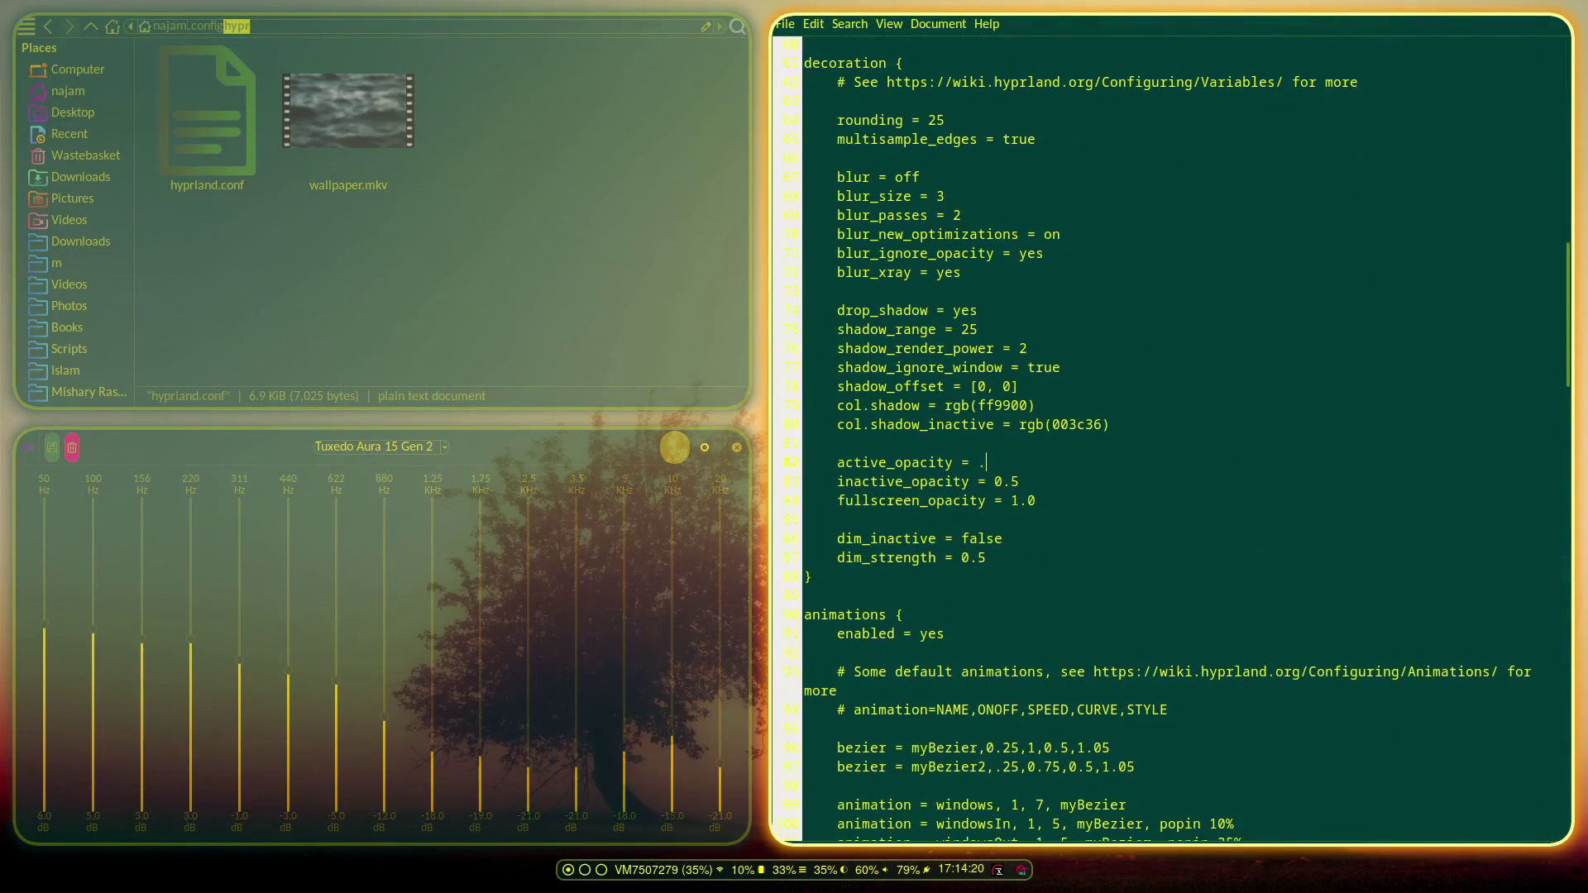
text(9)
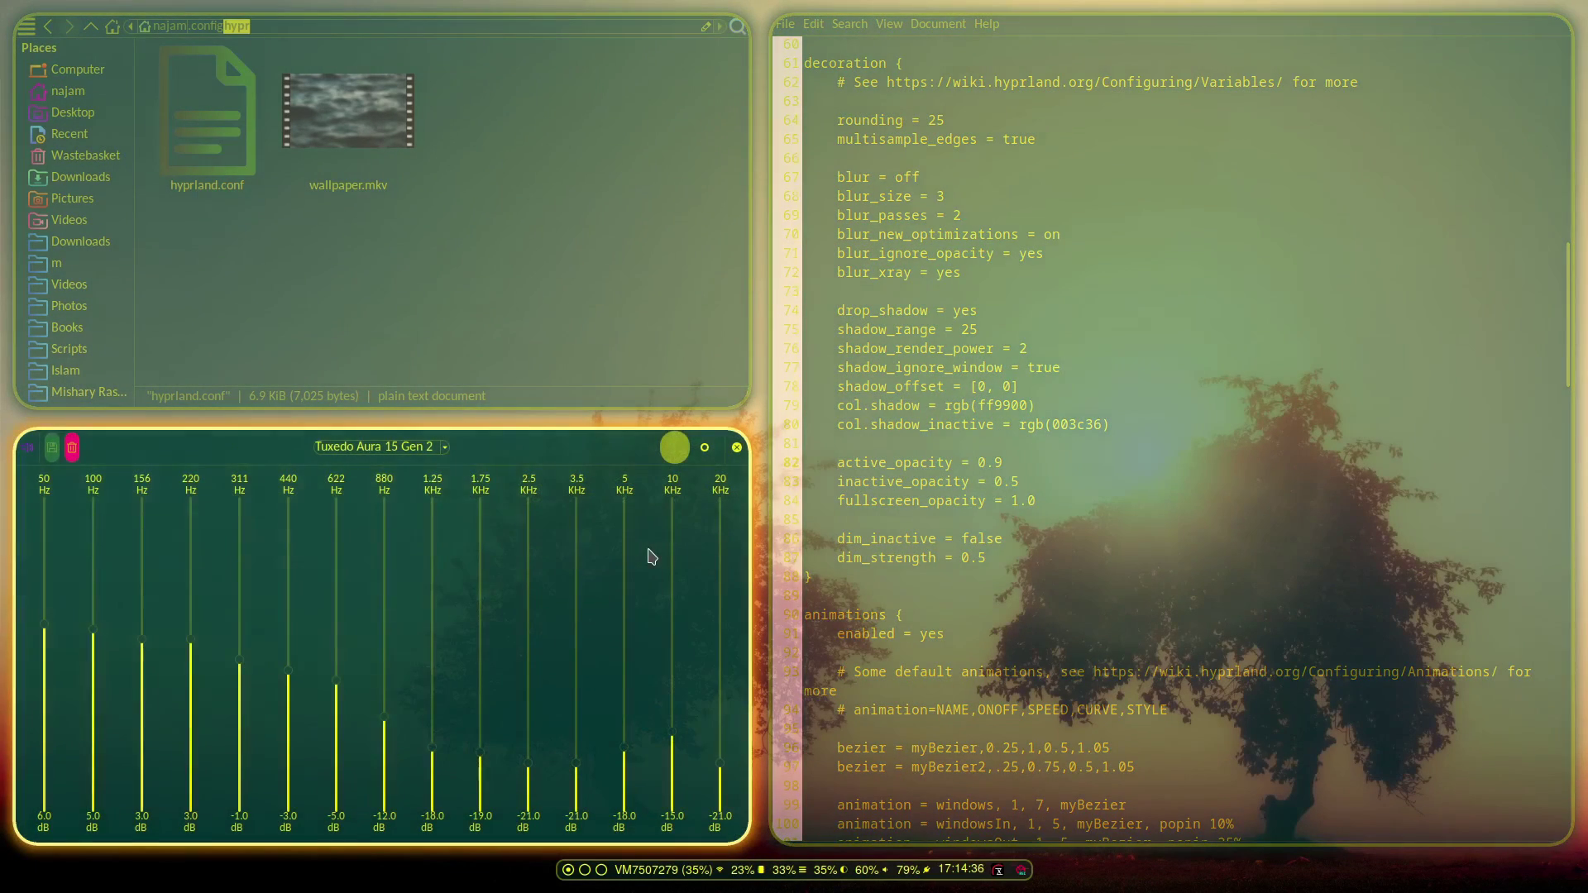
key(super+2)
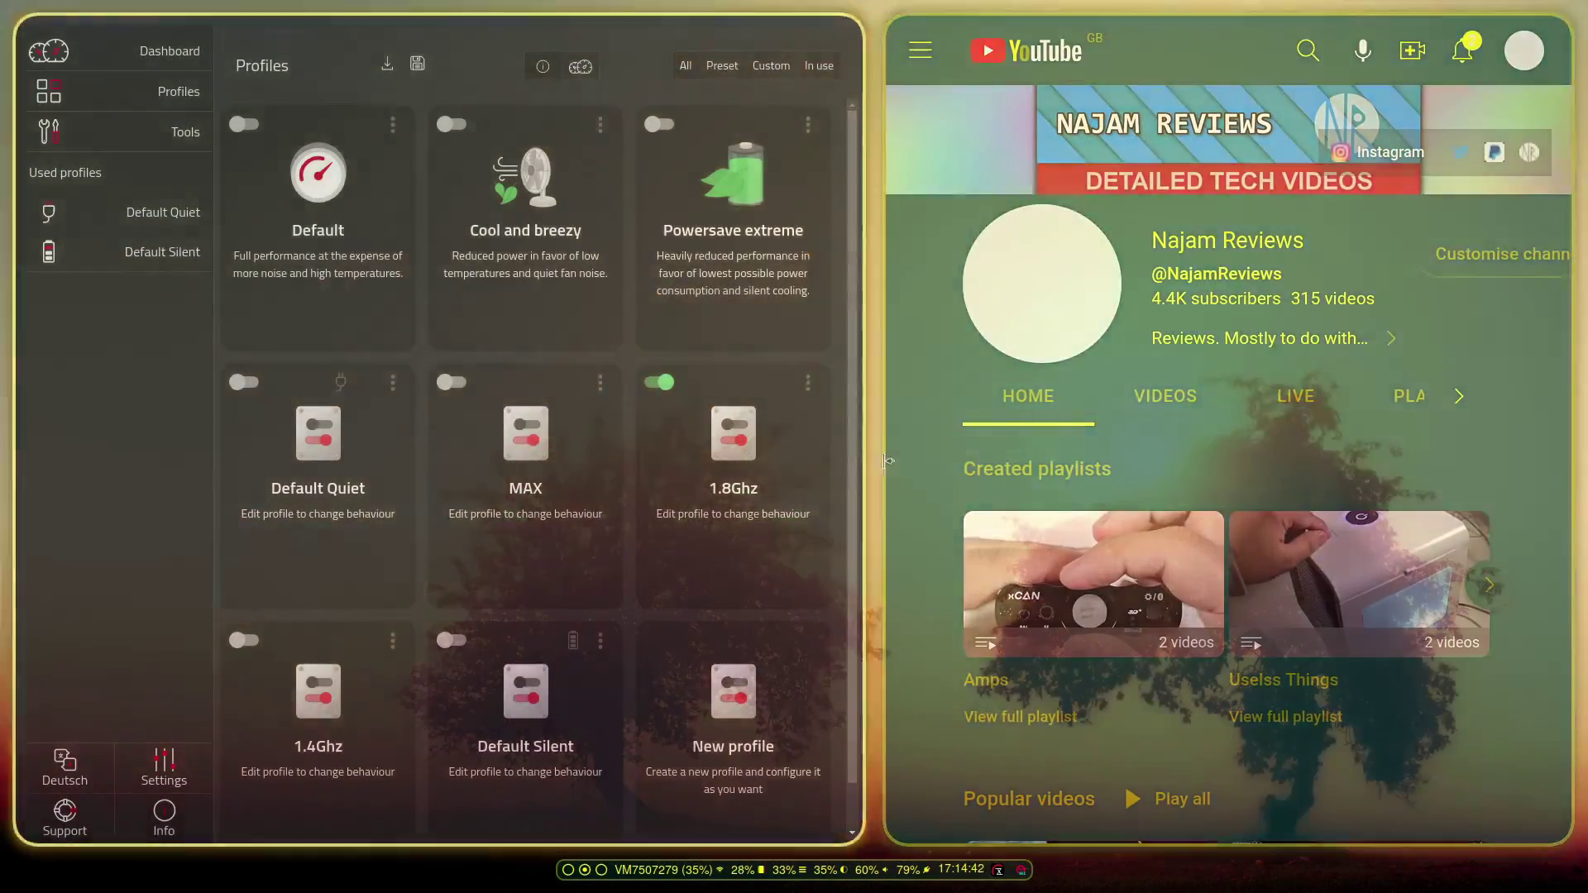
key(super+Up)
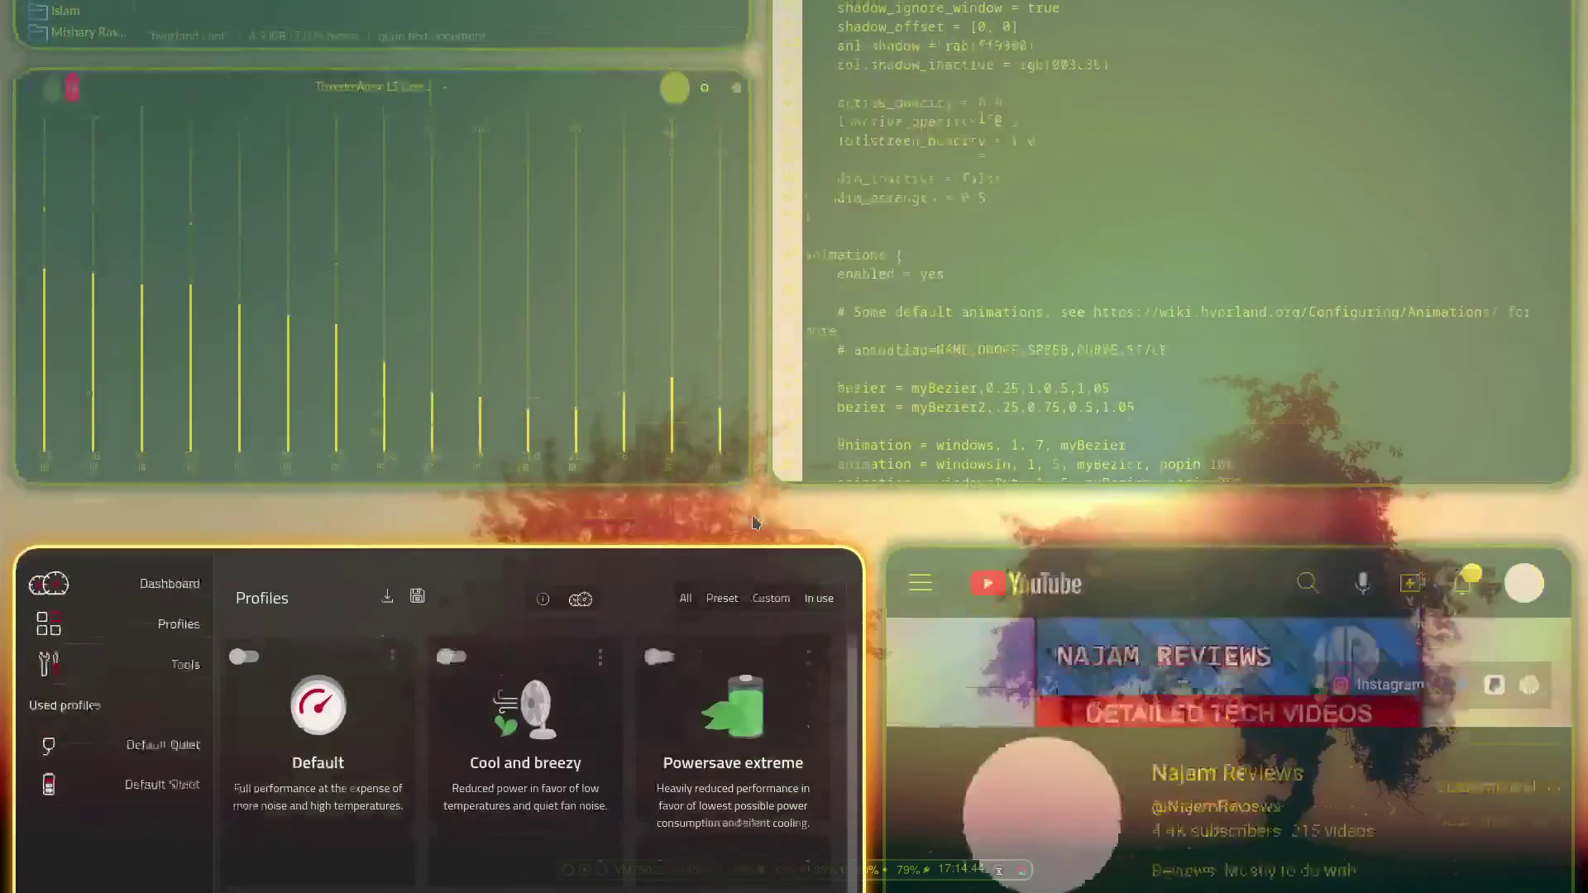